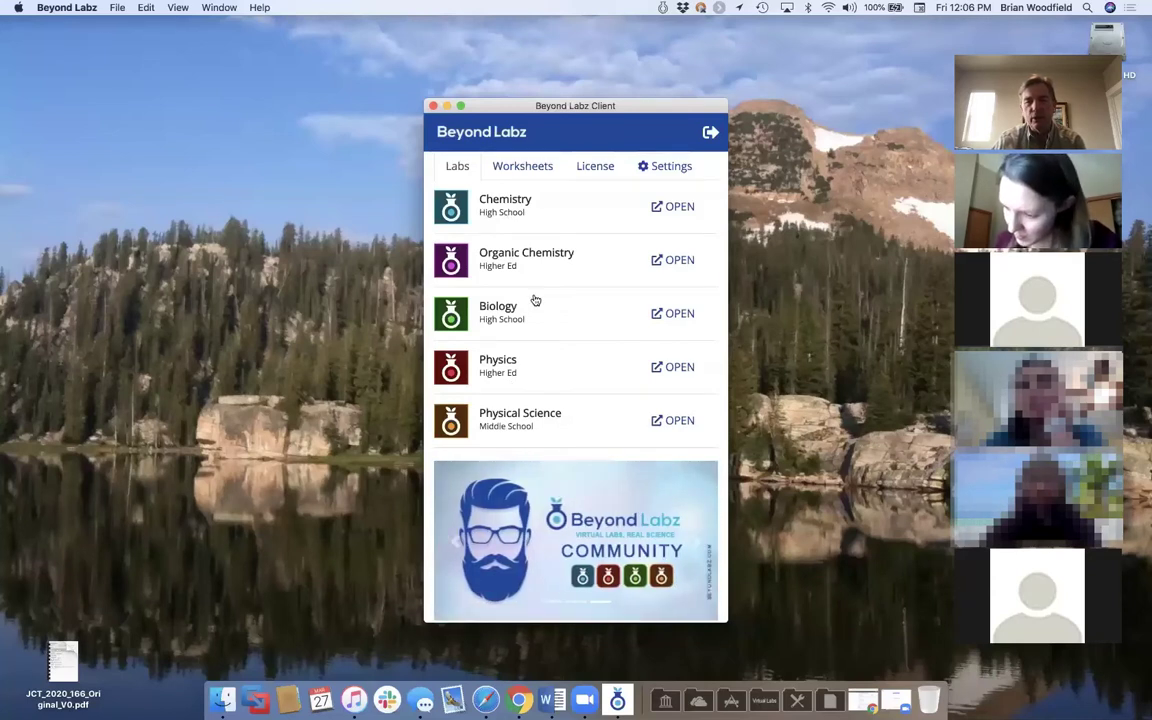
- Browse the worksheet collections and open the list of Higher Ed Physics topics
left_click(521, 170)
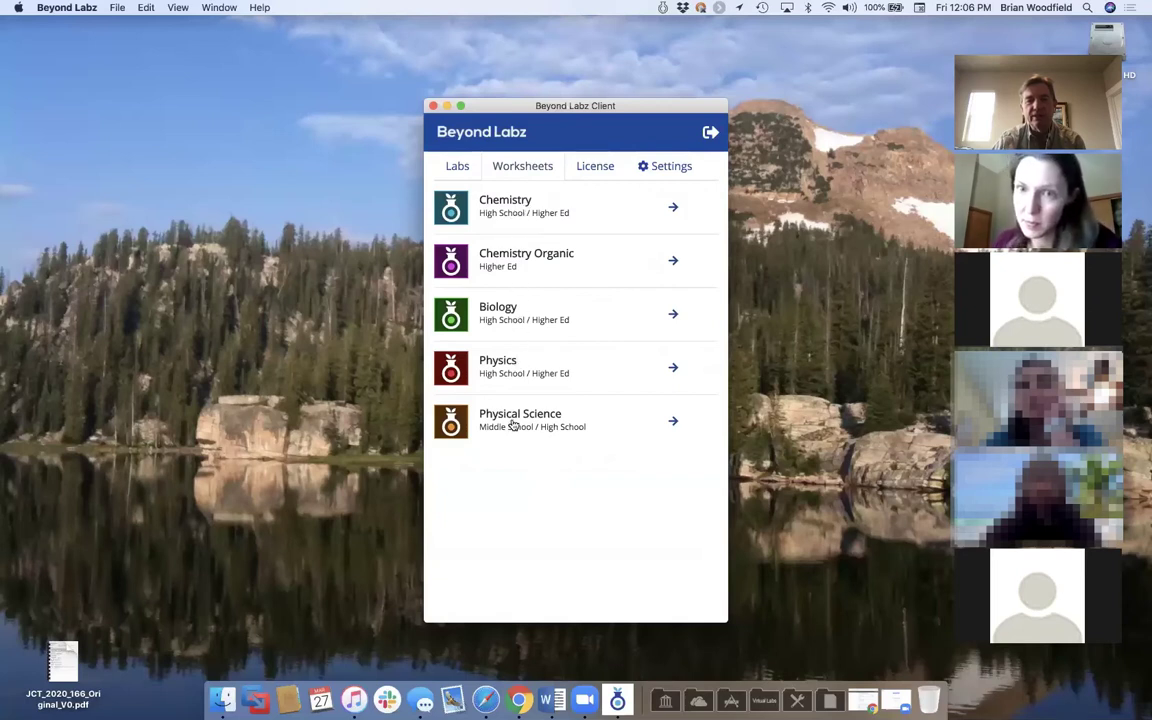
left_click(507, 217)
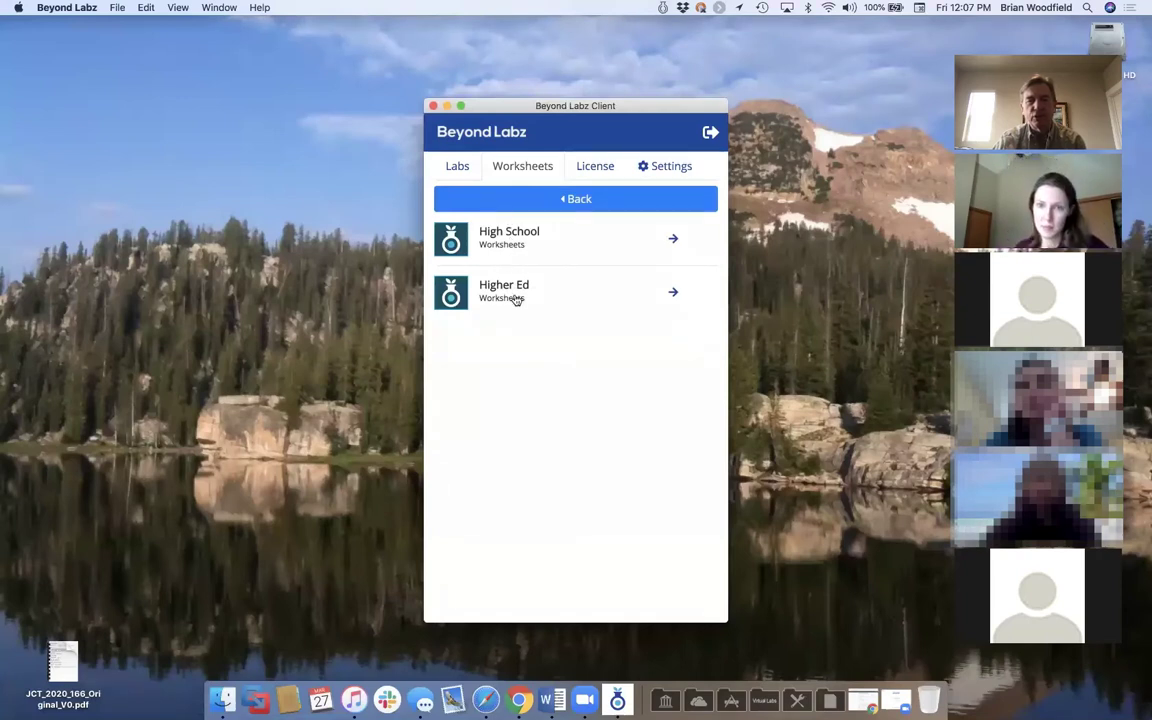
left_click(519, 205)
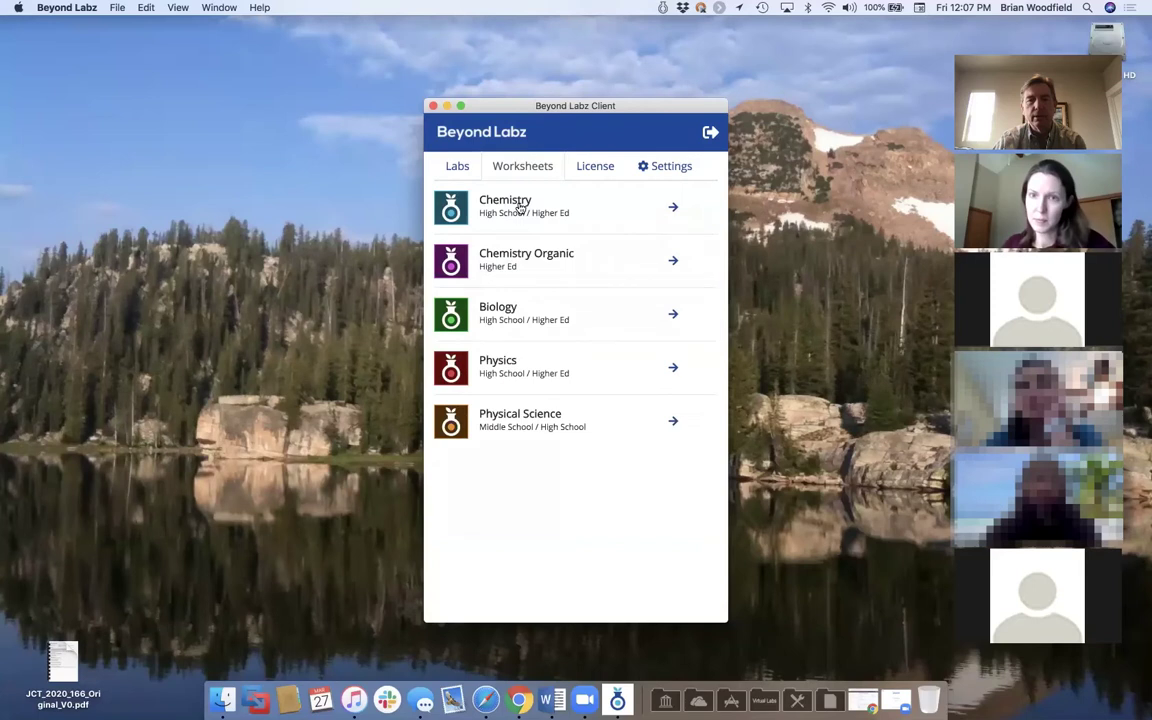
left_click(513, 369)
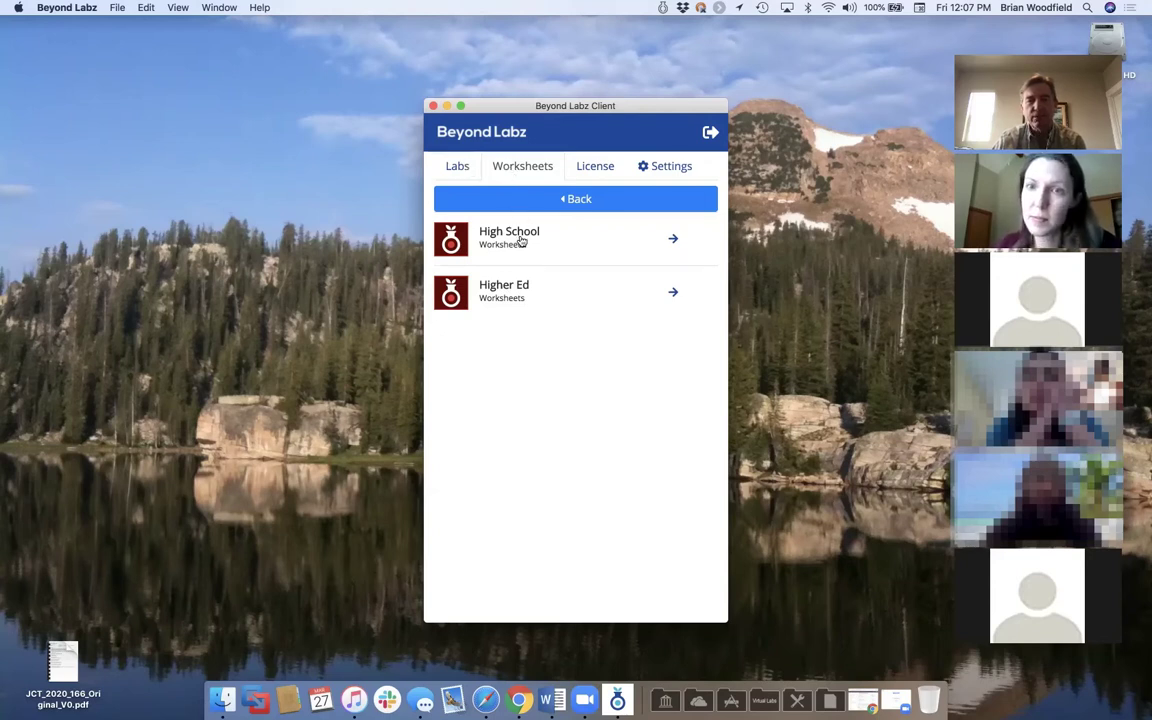
left_click(513, 290)
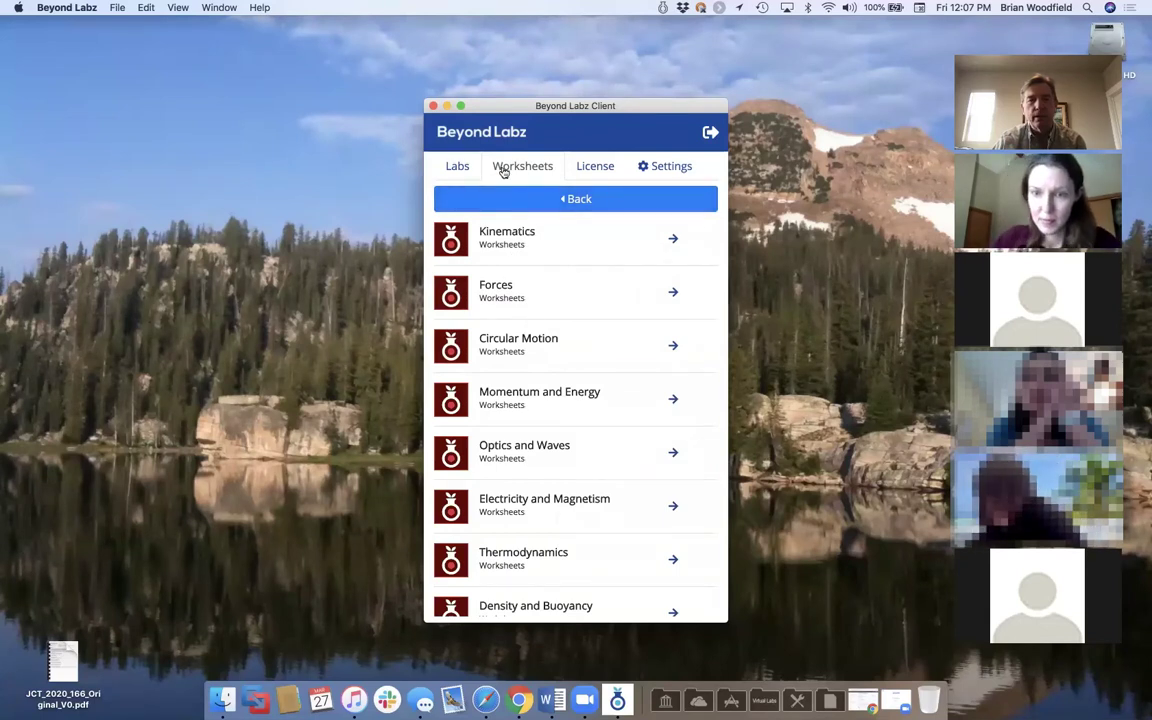
- Return to the worksheet subjects and open the Acid-Base Chemistry worksheets of the Higher Ed Chemistry collection
left_click(517, 199)
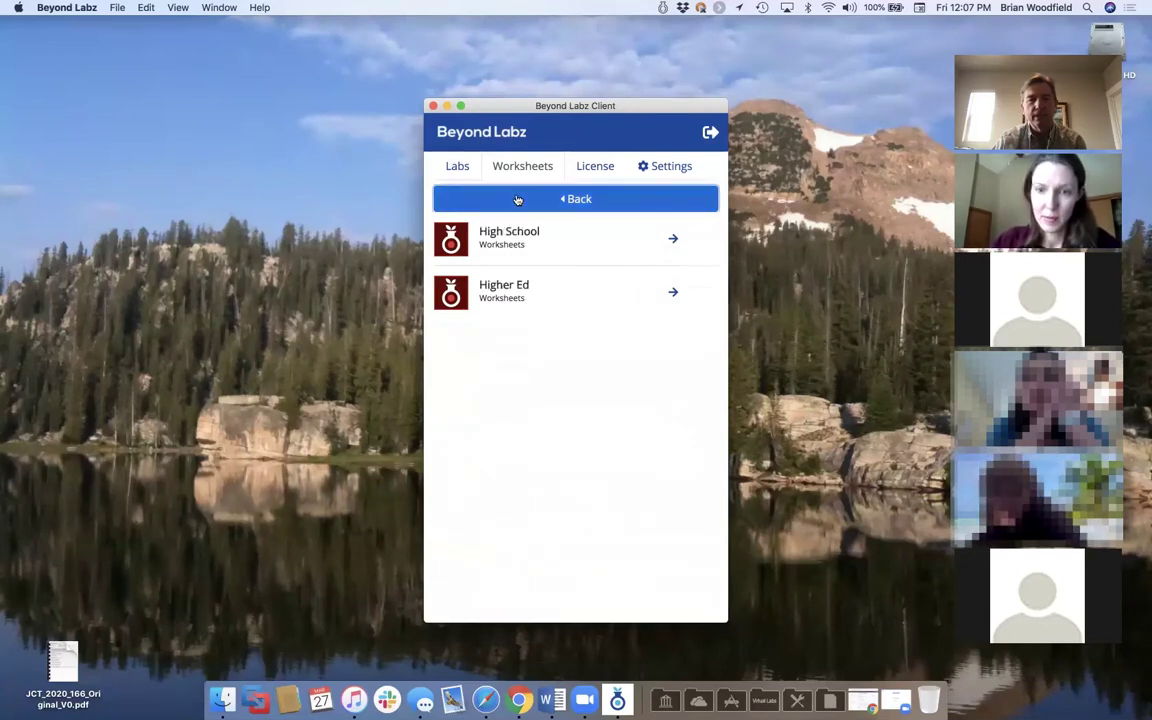
left_click(517, 199)
left_click(508, 203)
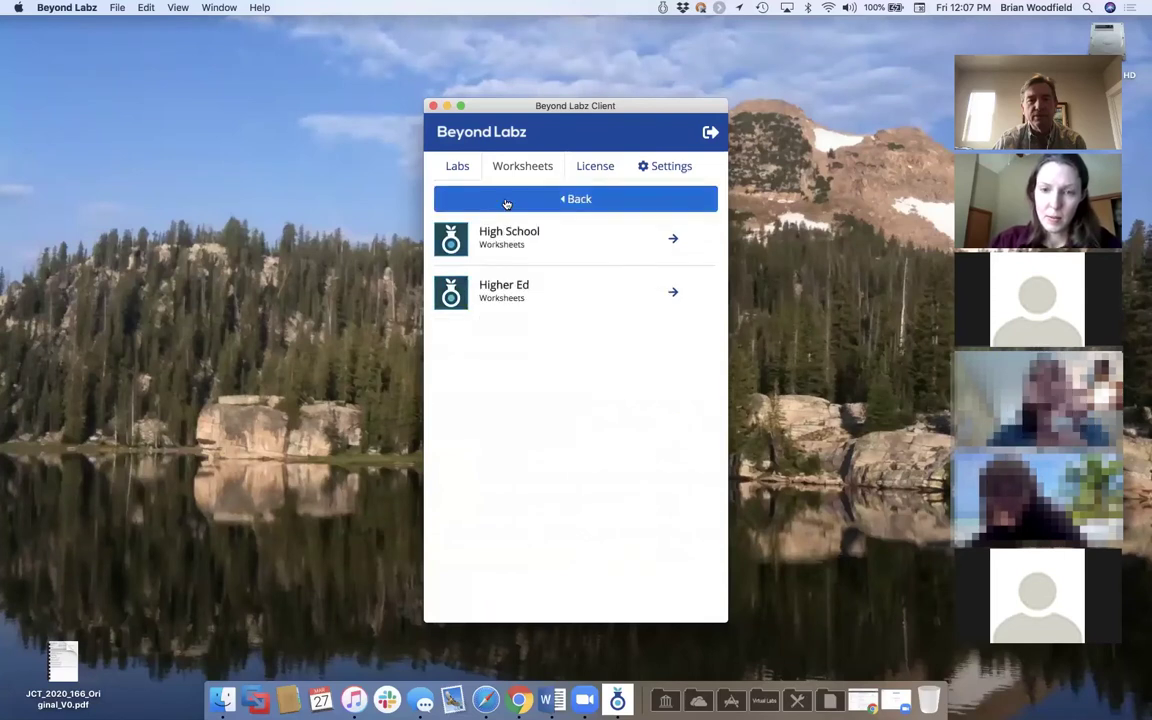
left_click(503, 287)
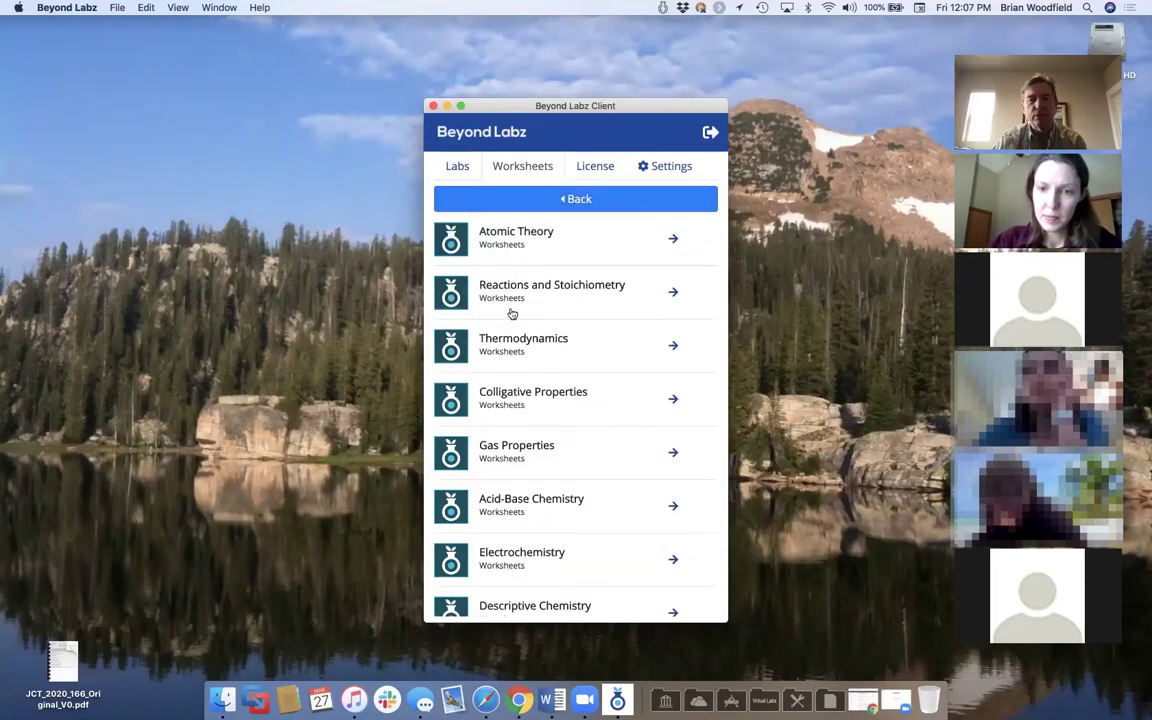
left_click(512, 507)
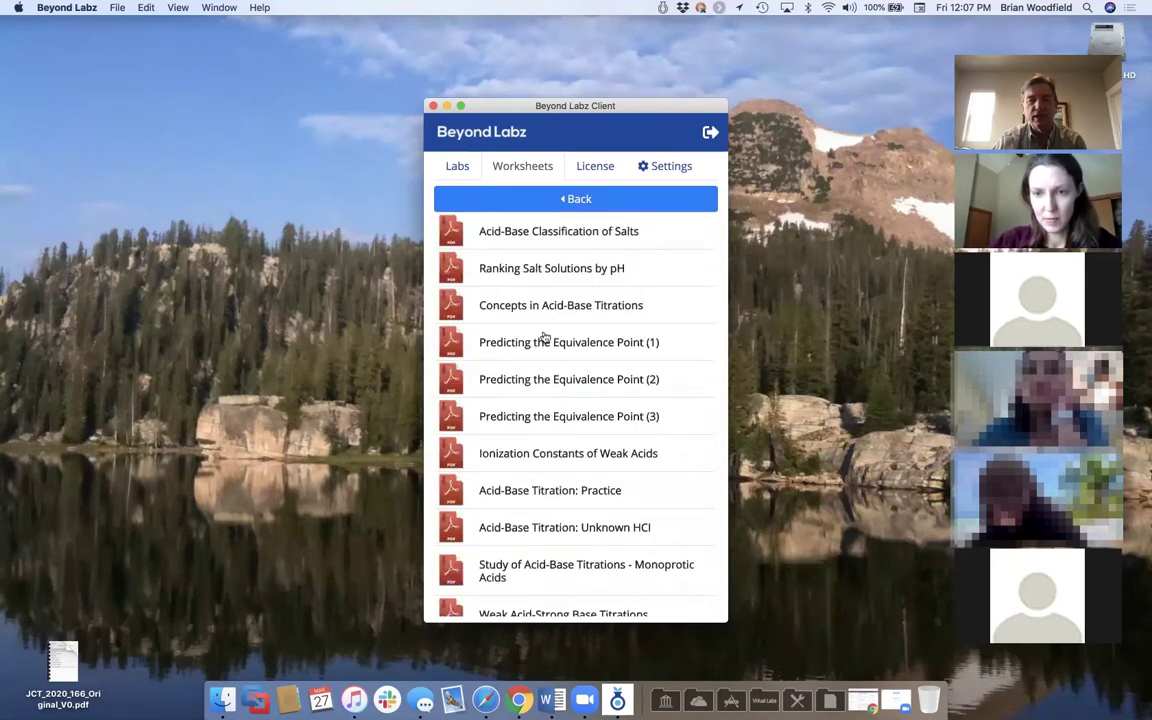
- Look through the acid-base worksheets and open Acid-Base Titration: Unknown HCl
scroll(540, 298, "down", 5)
scroll(540, 298, "up", 5)
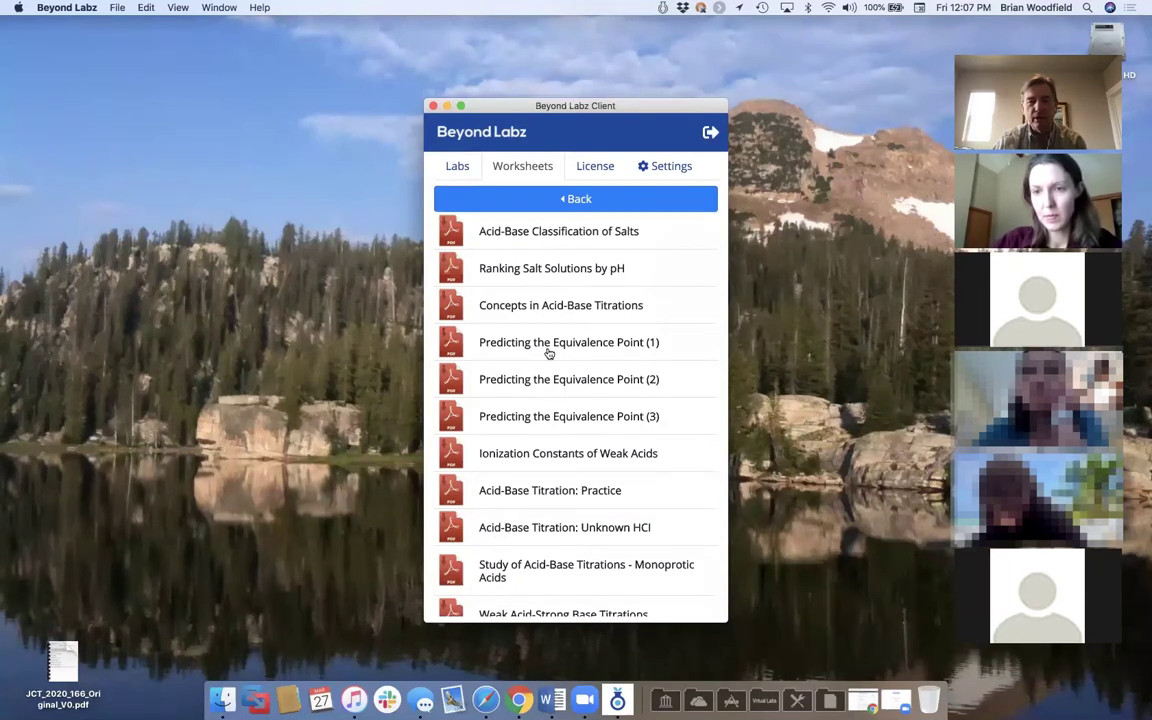
scroll(548, 353, "down", 5)
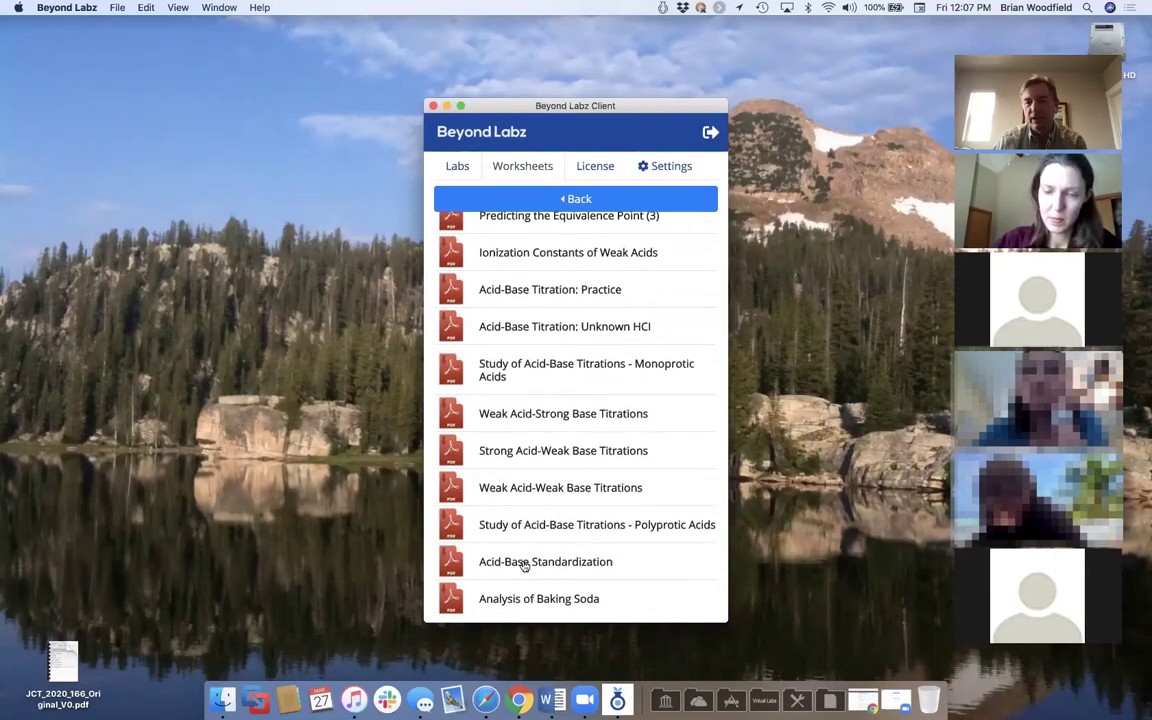
left_click(524, 330)
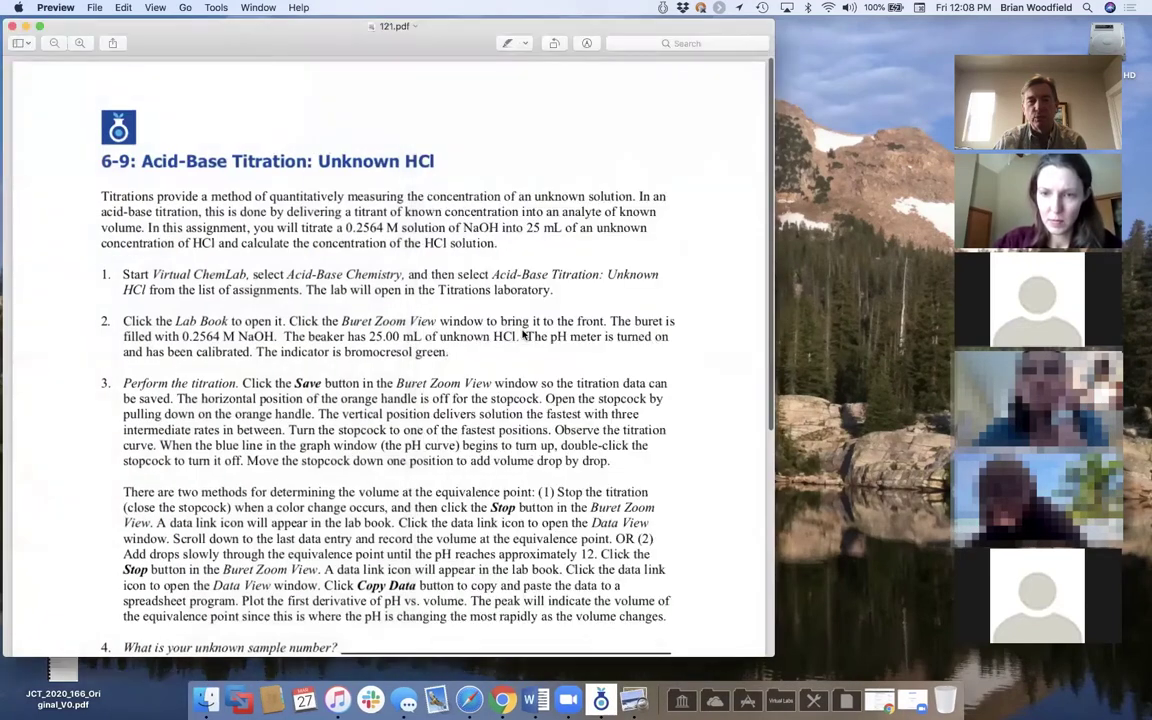
- Read through the Unknown HCl titration worksheet's instructions and questions, and close the PDF viewer
scroll(211, 270, "down", 8)
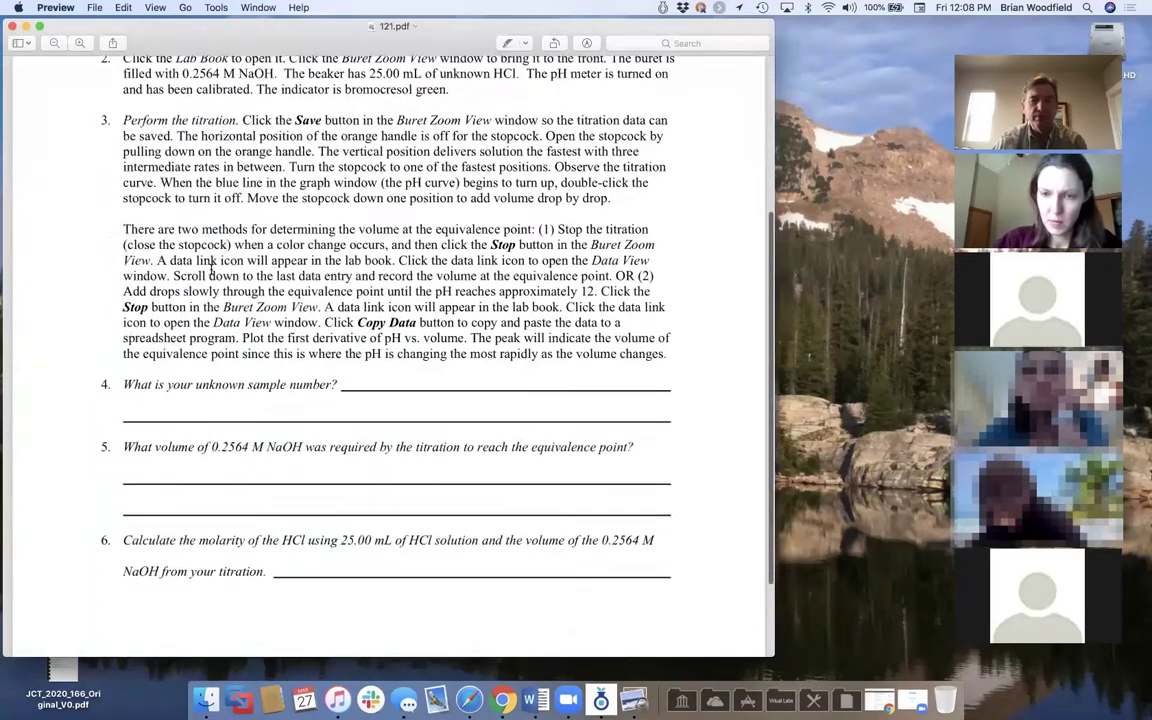
scroll(211, 270, "up", 4)
scroll(211, 269, "up", 5)
scroll(211, 270, "down", 6)
scroll(211, 270, "down", 4)
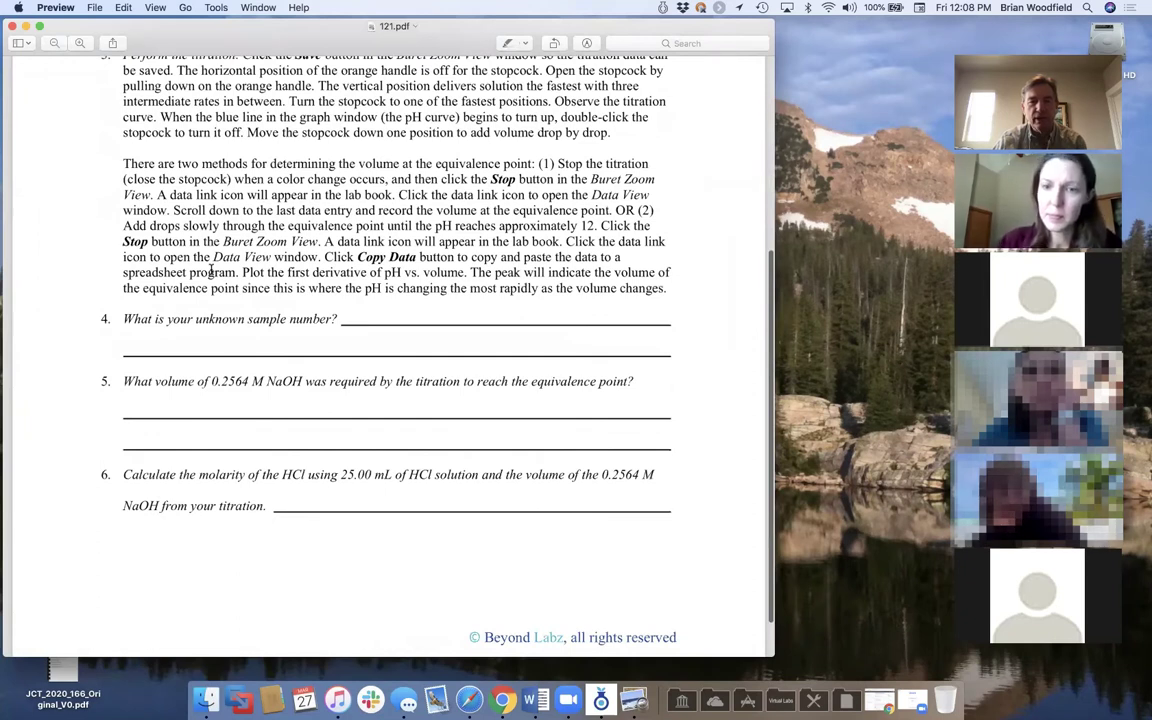
scroll(211, 271, "up", 6)
scroll(211, 268, "down", 7)
scroll(211, 268, "down", 1)
scroll(211, 268, "up", 8)
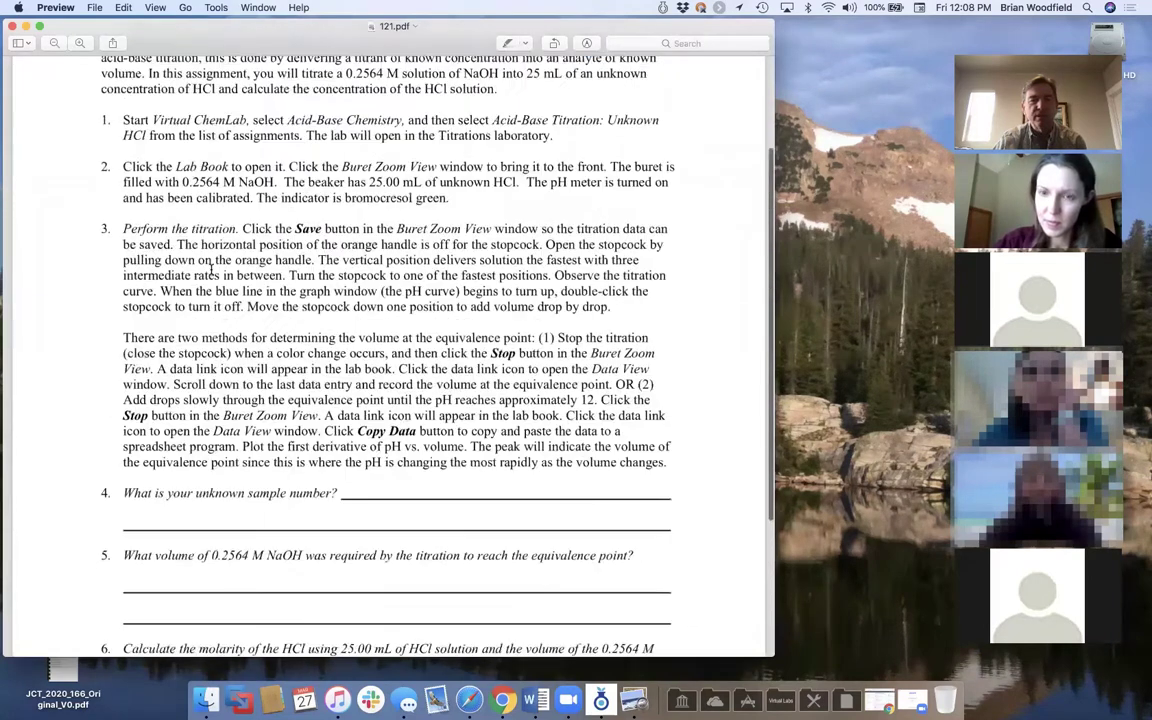
scroll(211, 269, "up", 5)
scroll(258, 292, "down", 5)
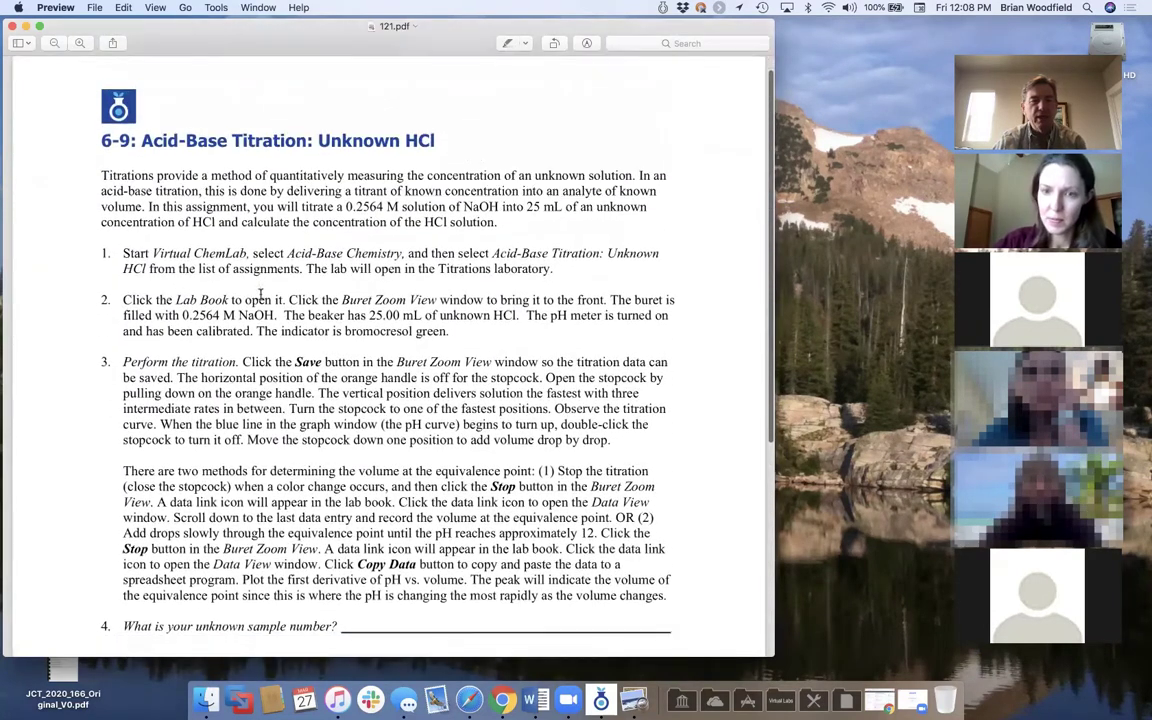
scroll(278, 265, "down", 7)
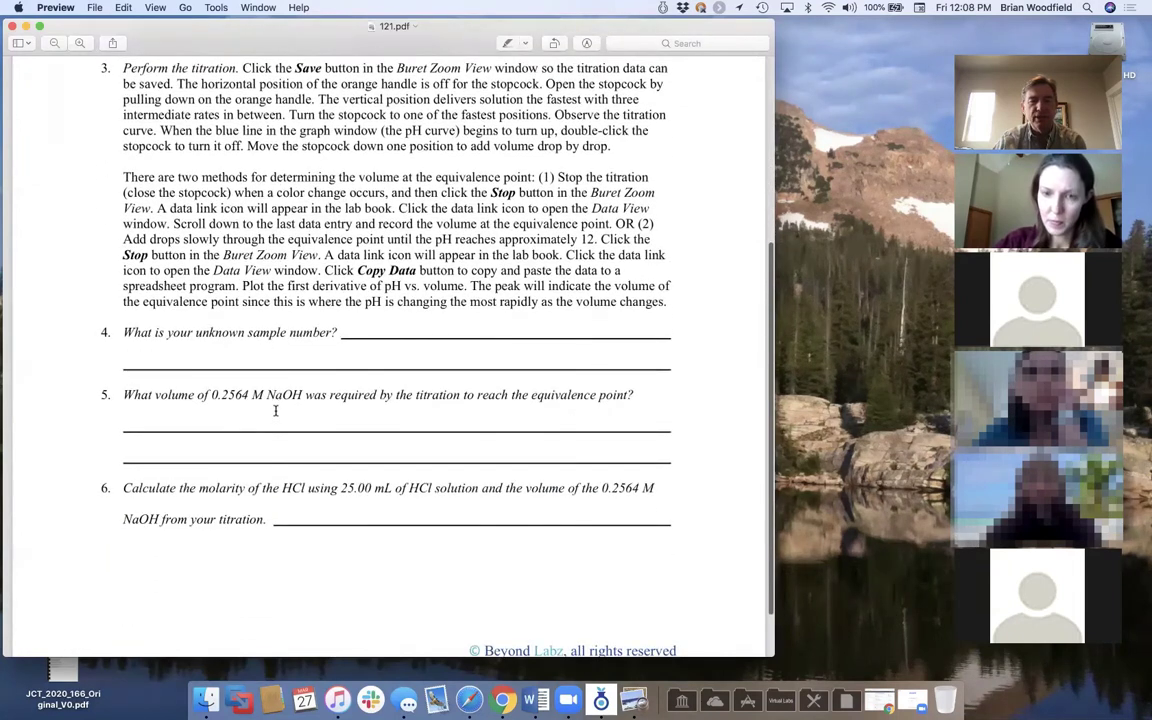
scroll(261, 430, "down", 3)
scroll(261, 430, "up", 15)
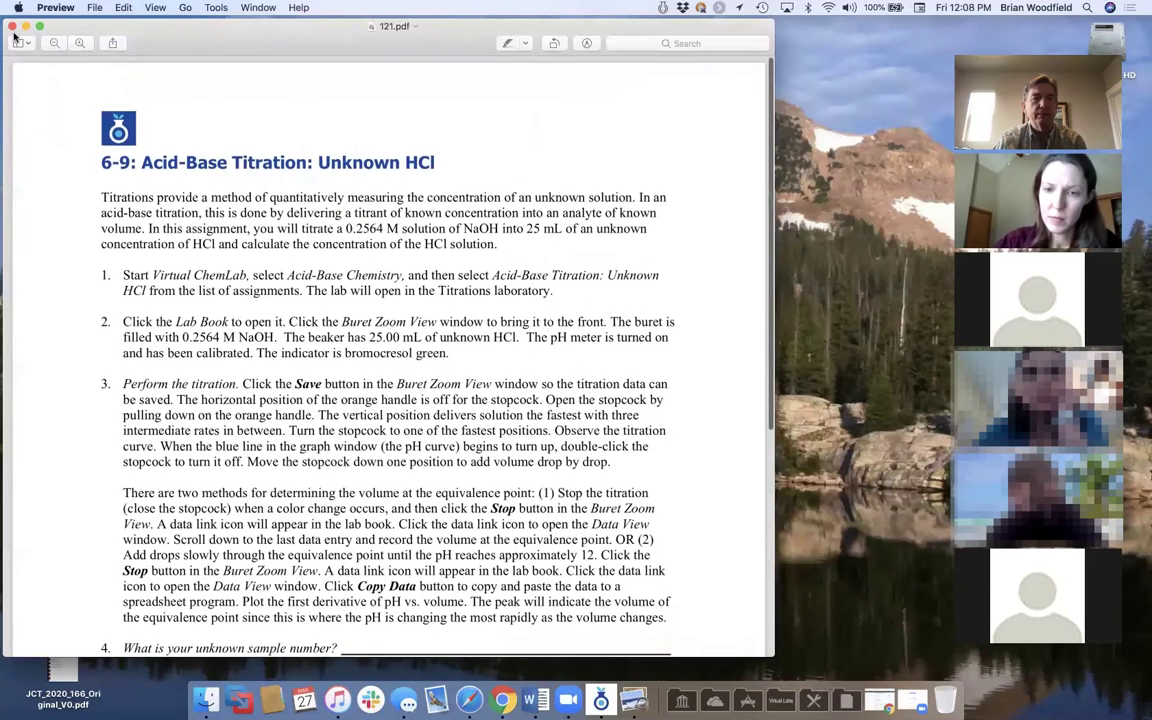
left_click(13, 27)
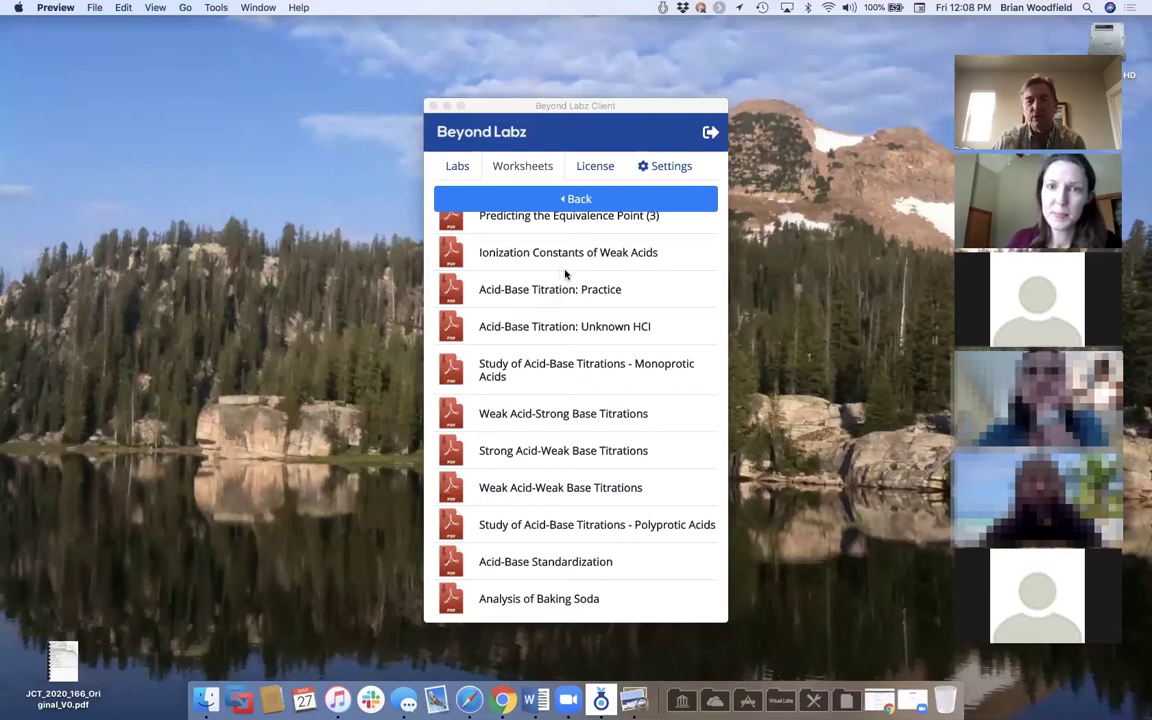
key("super+q")
- View the license activation page, and set the Chemistry lab edition to Higher Ed
left_click(593, 167)
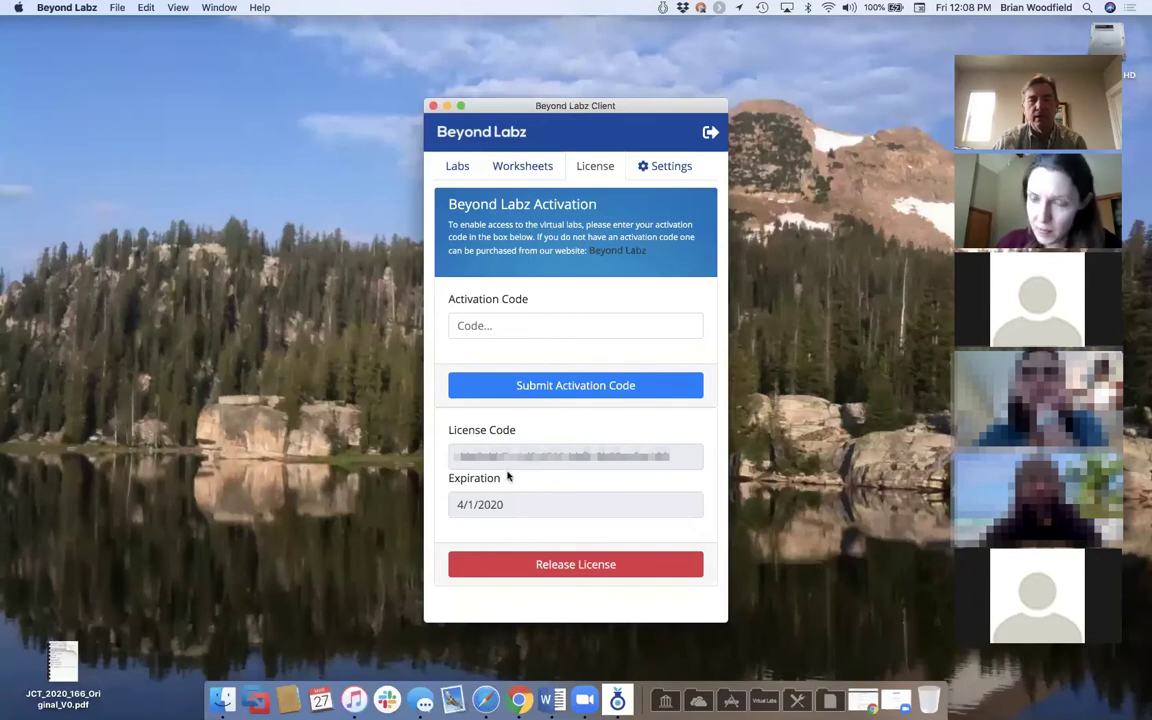
left_click(523, 324)
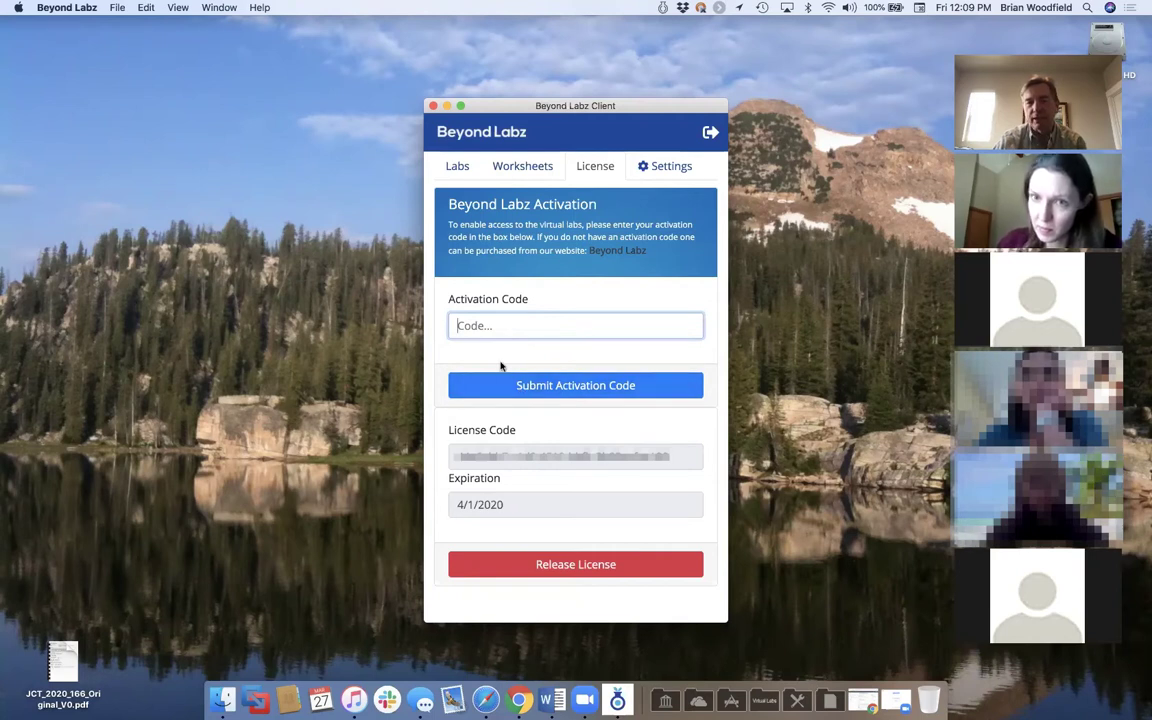
left_click(667, 171)
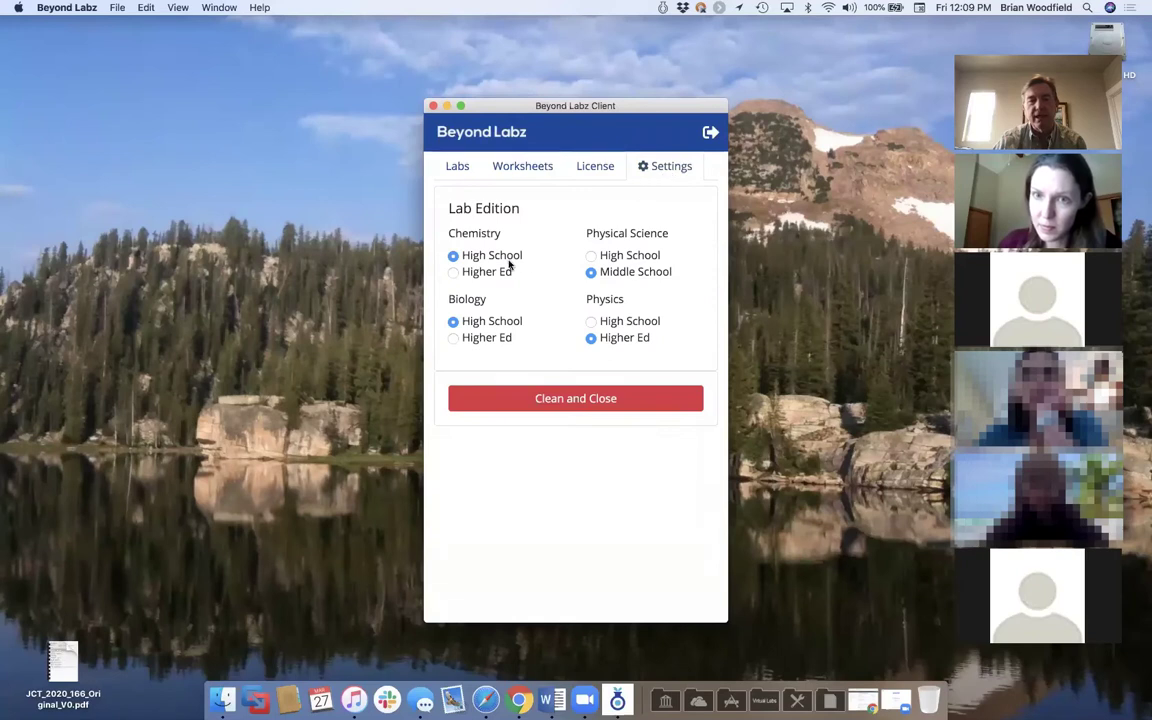
left_click(454, 273)
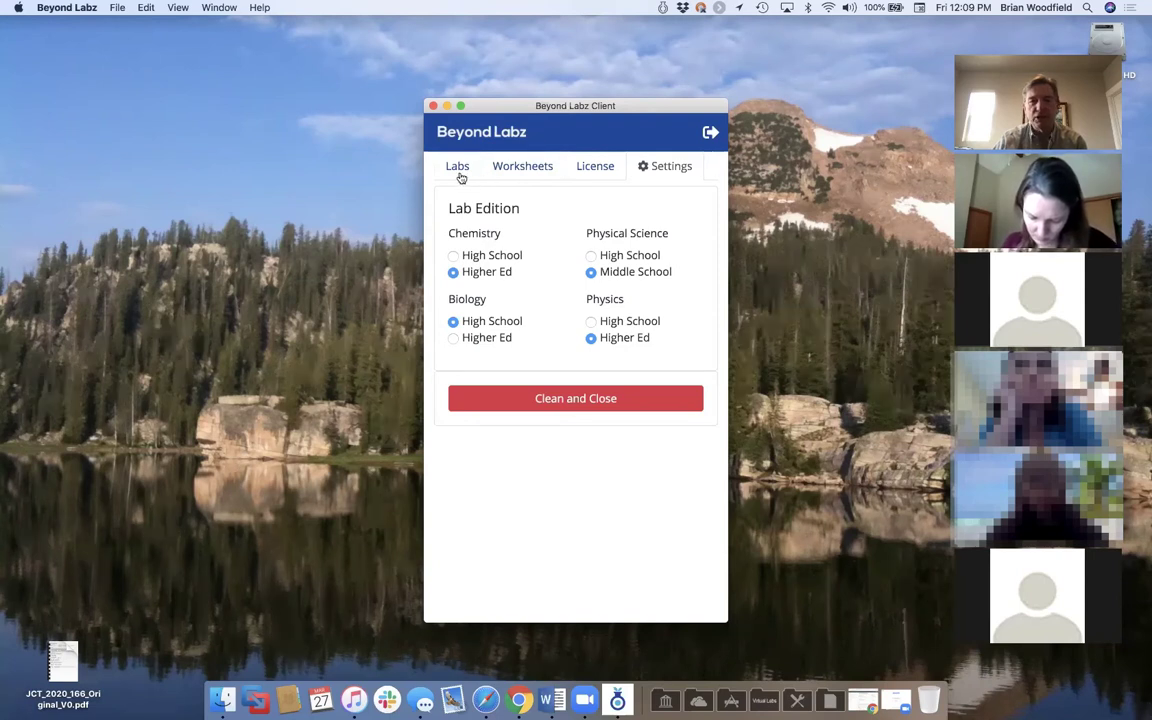
- Compare the worksheet topics offered for Higher Ed and High School Chemistry
left_click(525, 177)
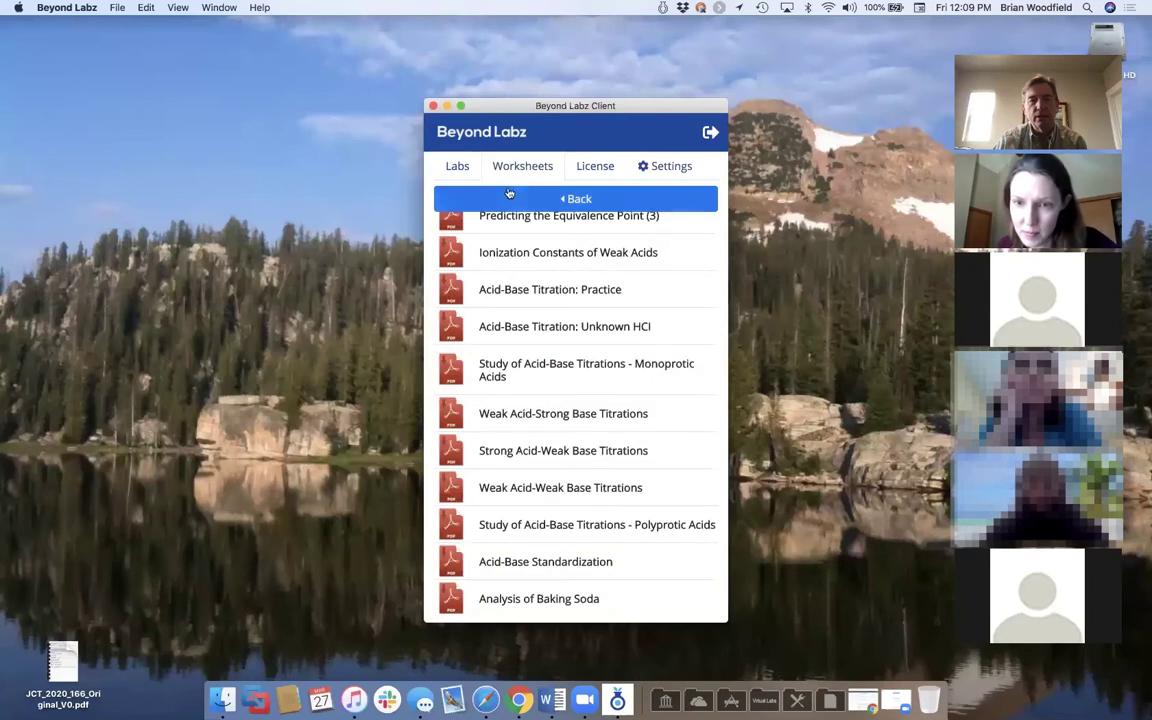
left_click(517, 204)
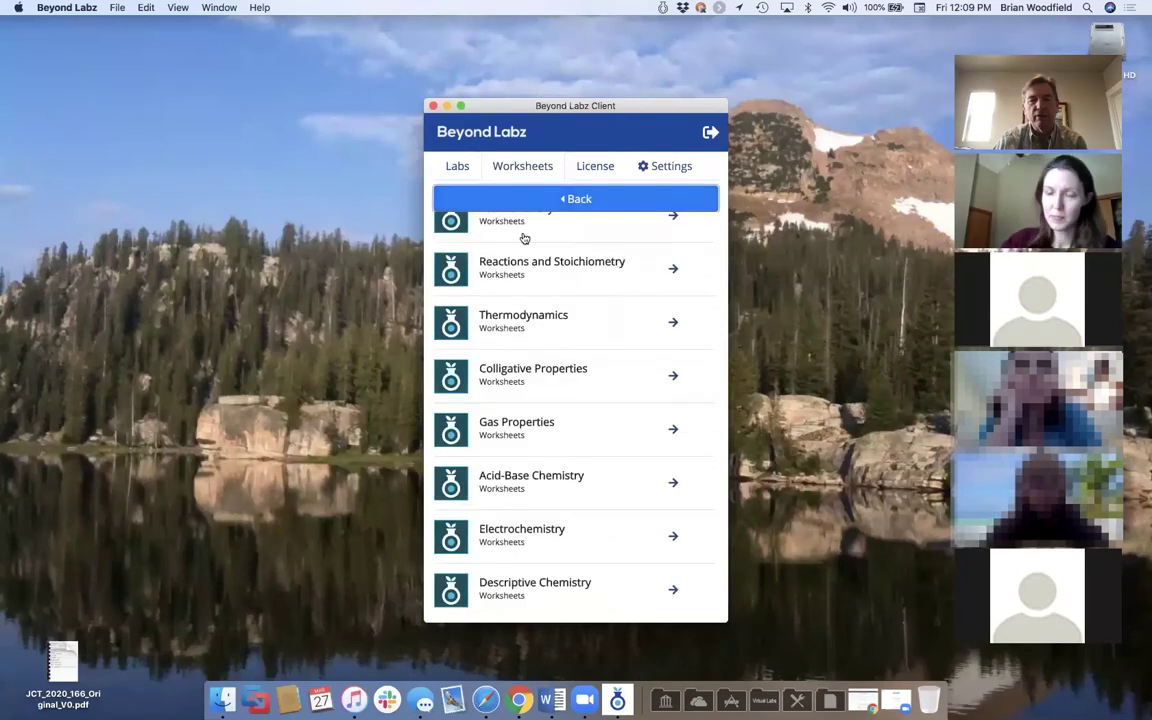
left_click(530, 197)
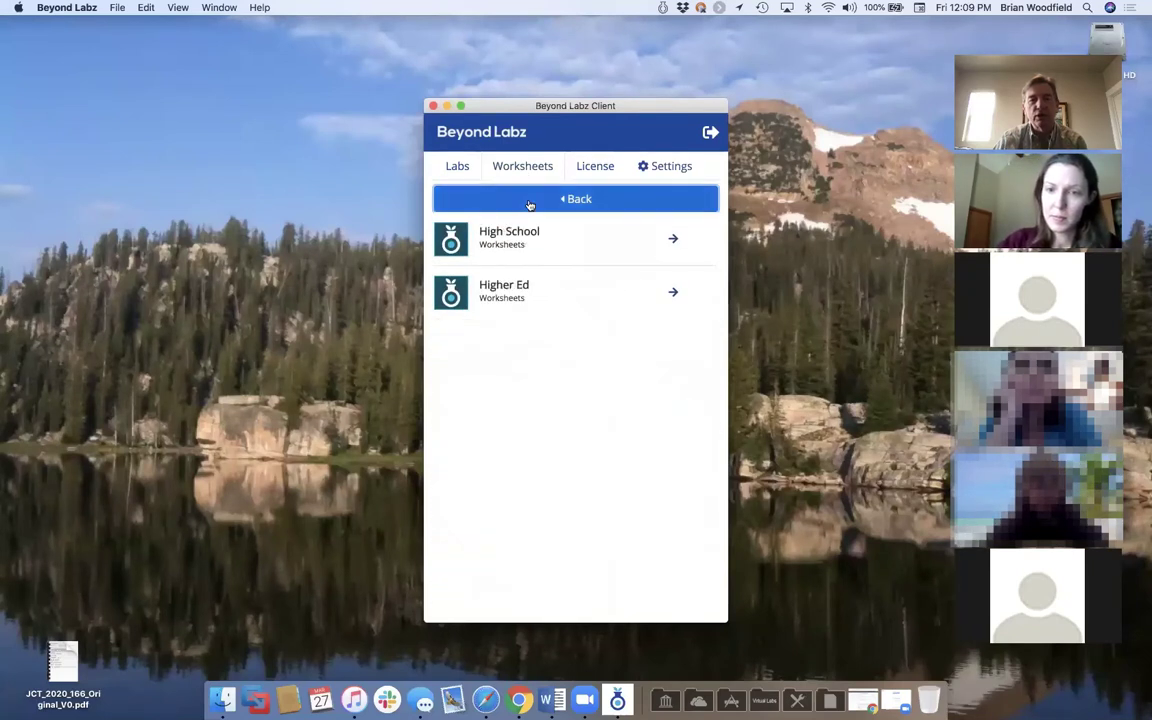
left_click(505, 286)
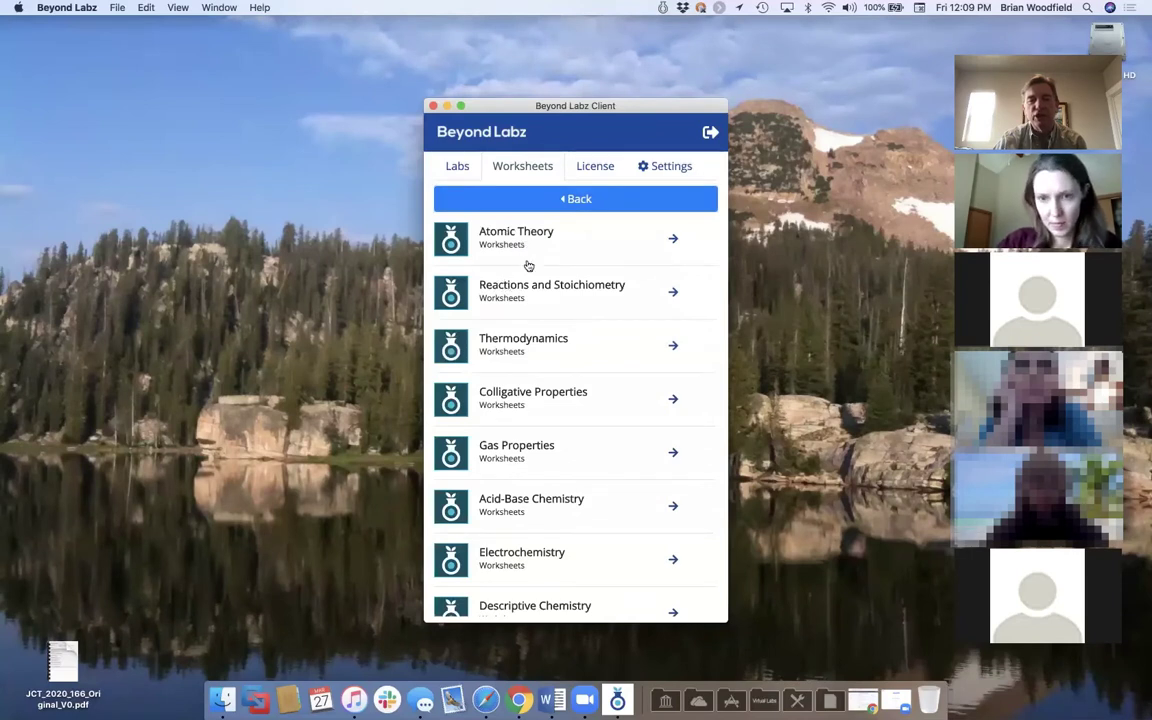
scroll(528, 265, "down", 1)
scroll(528, 265, "up", 1)
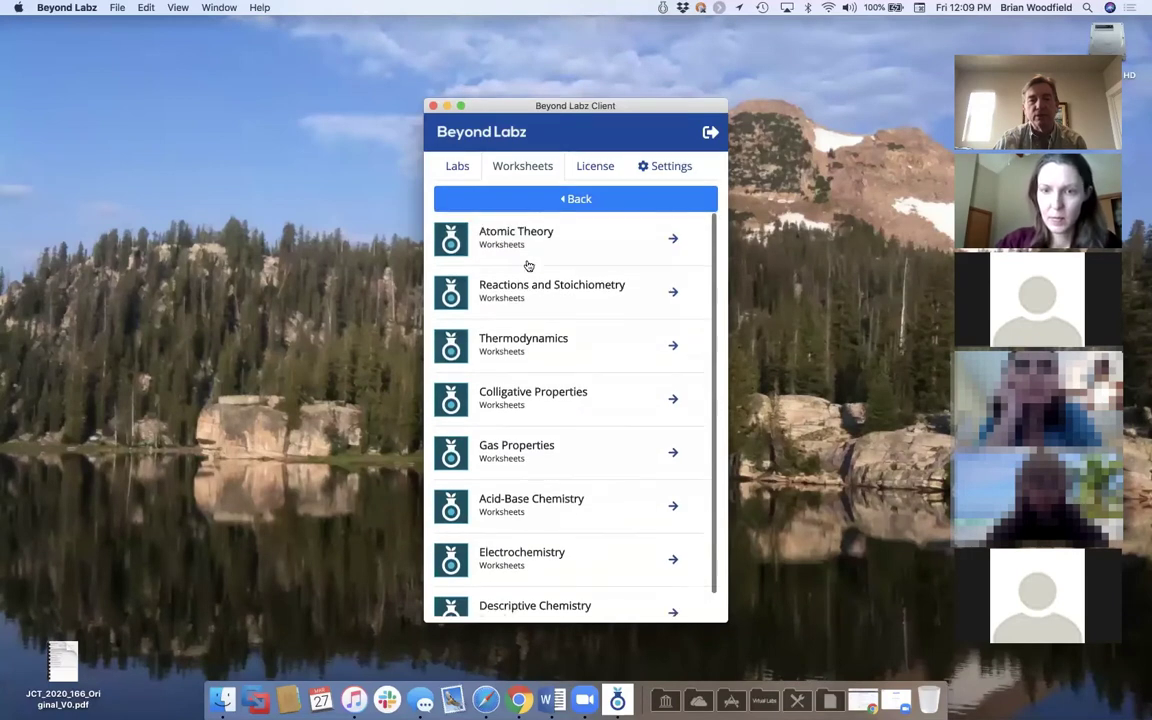
left_click(528, 208)
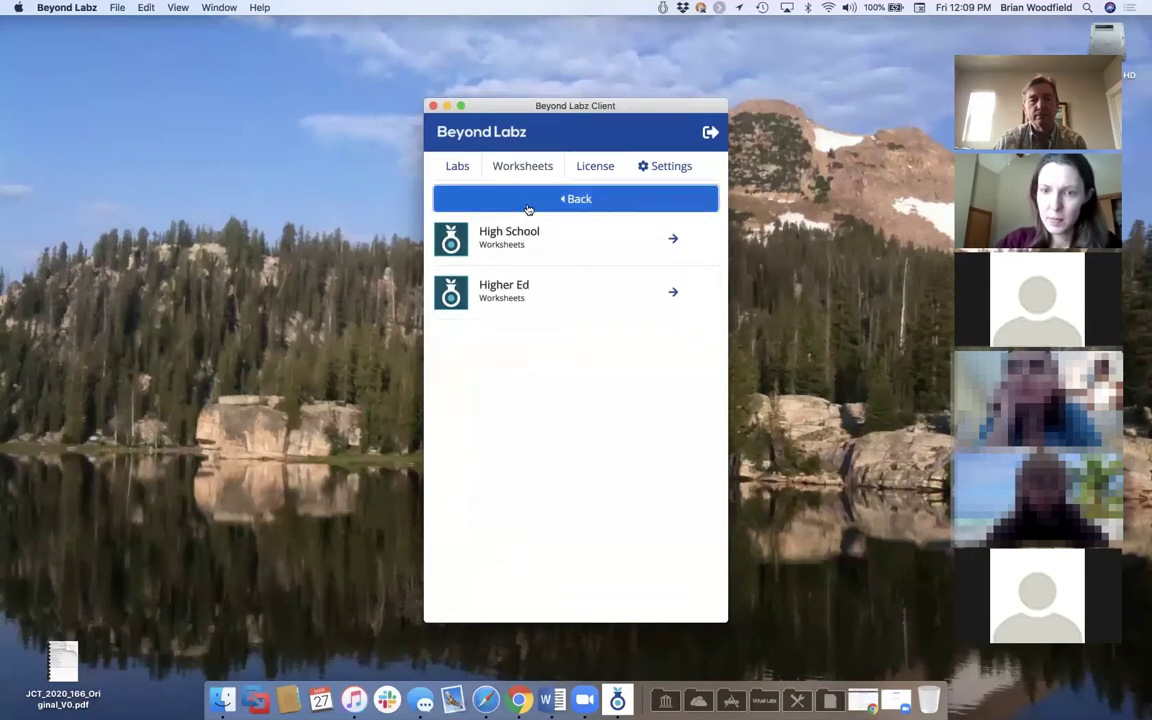
left_click(479, 235)
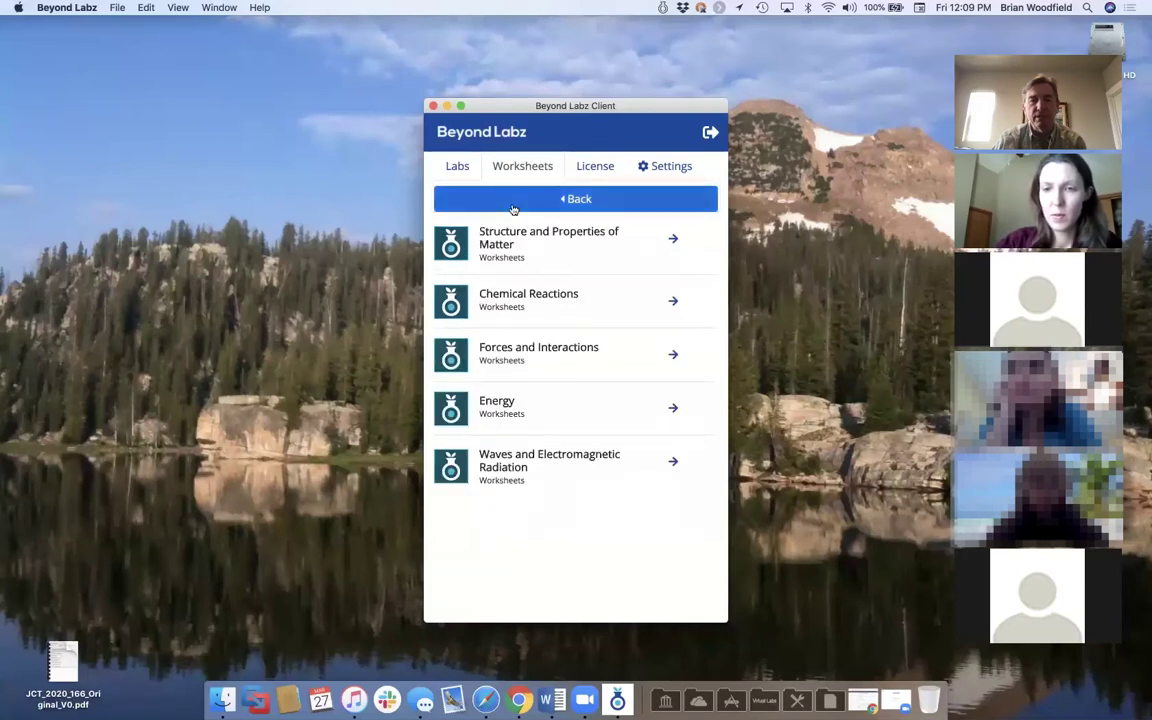
- Launch the Higher Ed Physics lab, view its Circuits lab and return to the welcome screen
left_click(461, 170)
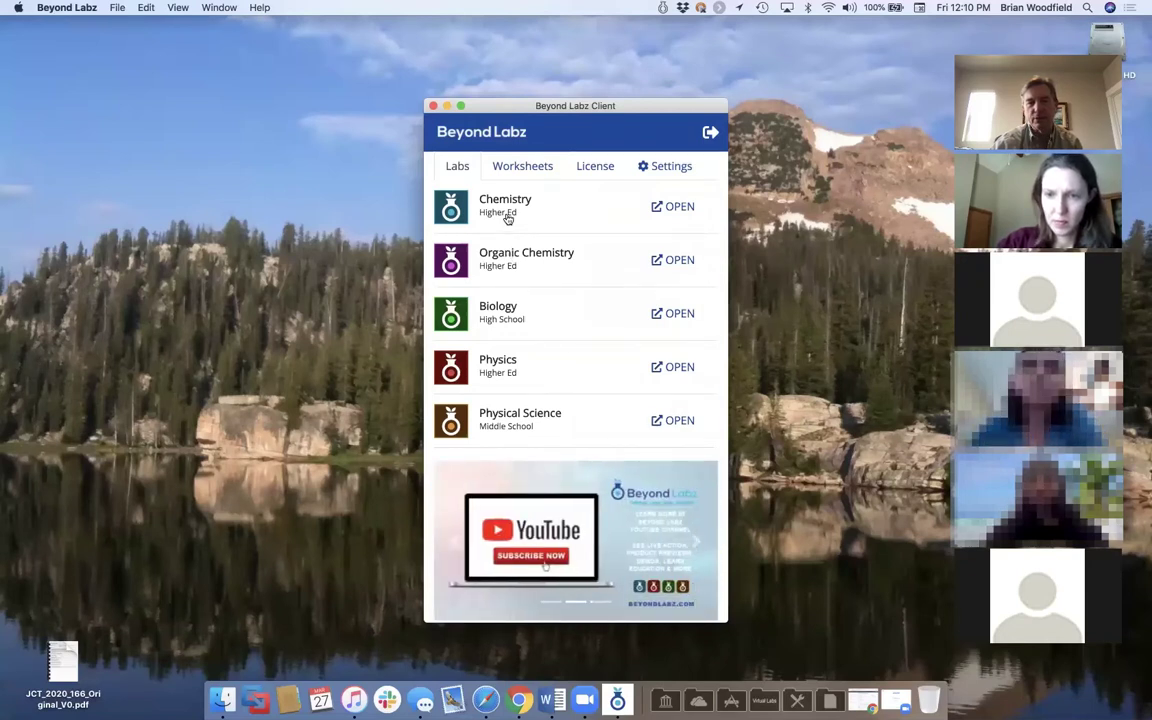
double_click(513, 365)
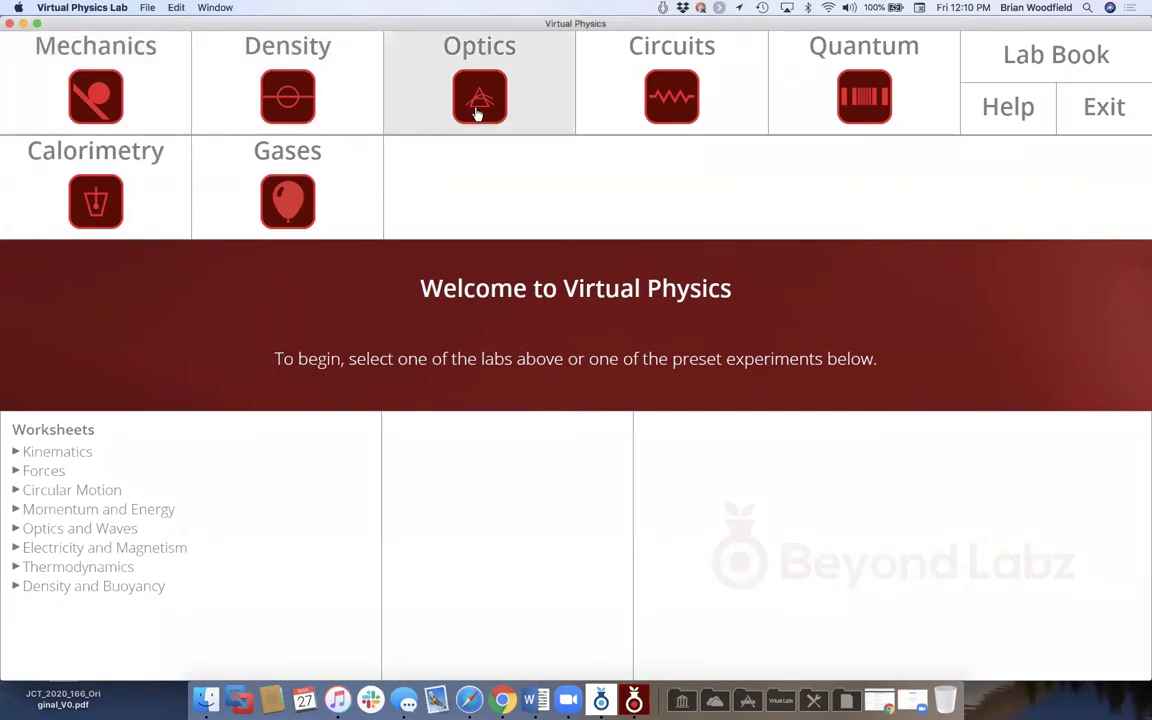
left_click(629, 110)
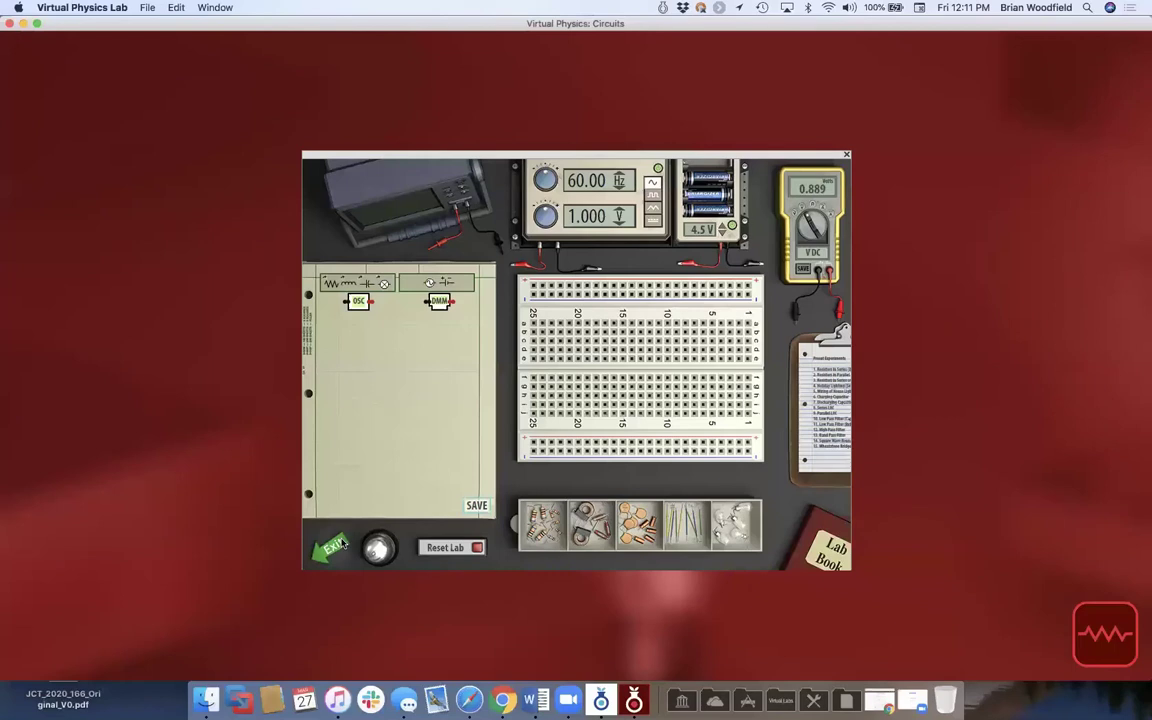
left_click(338, 546)
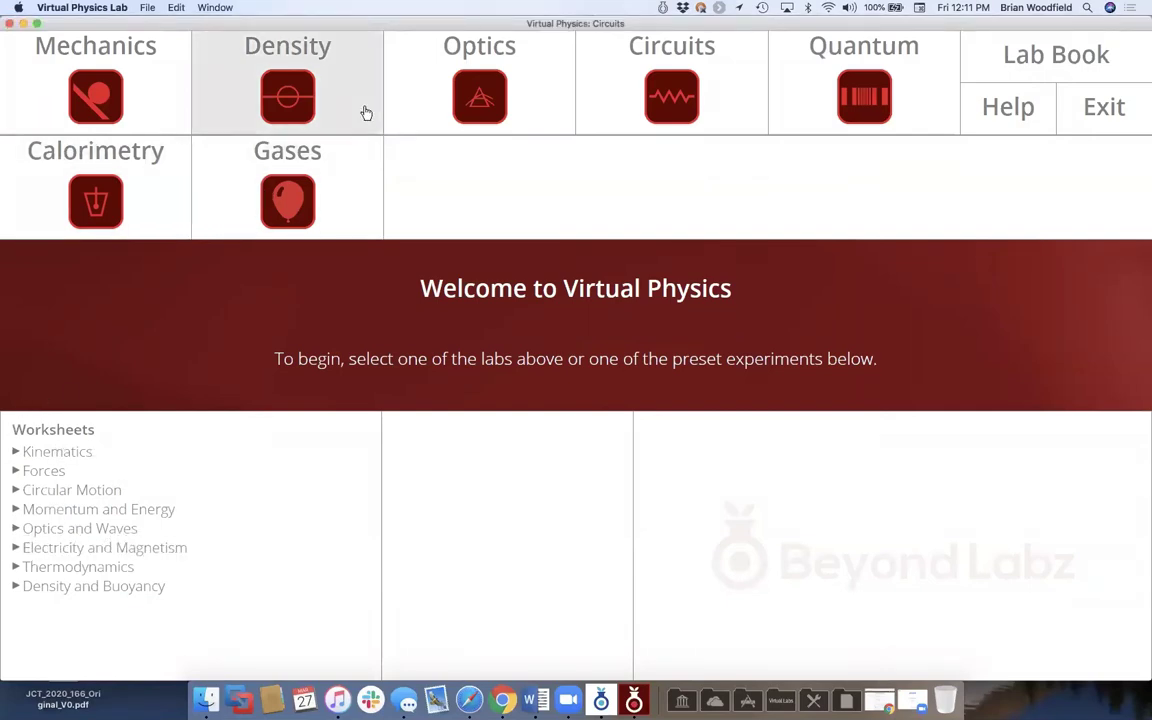
- Browse the Kinematics, Circular Motion, and Optics and Waves worksheets, and load the Concave Mirror Images experiment
left_click(61, 455)
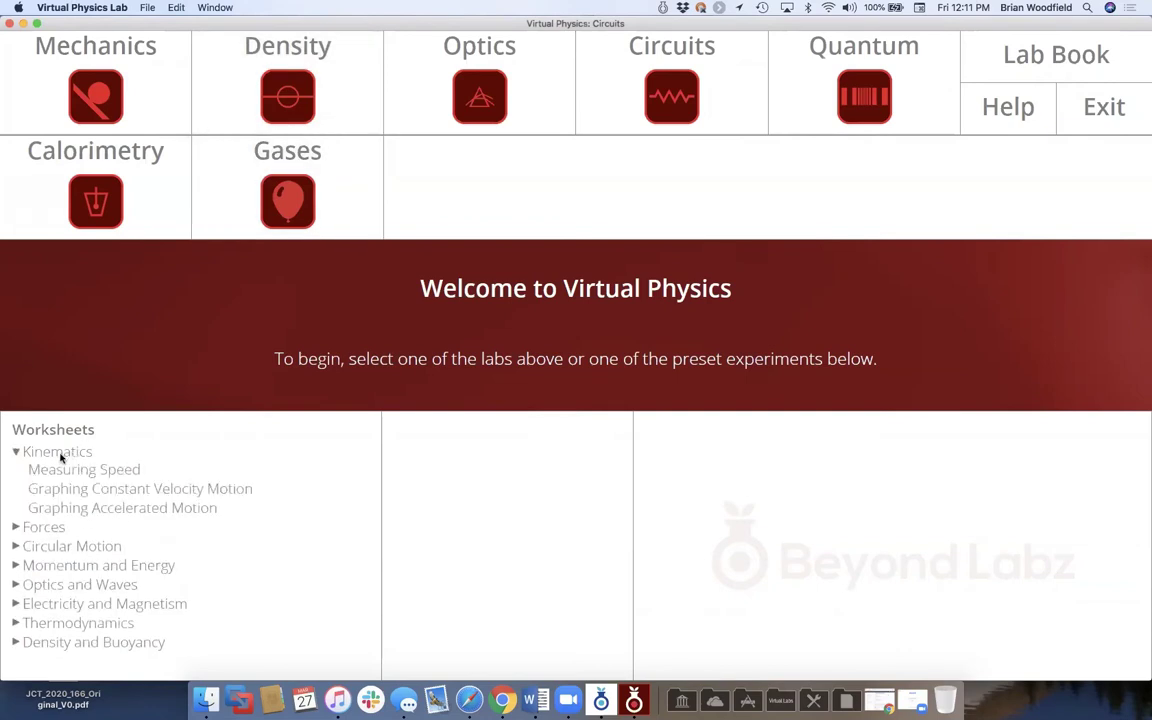
left_click(55, 549)
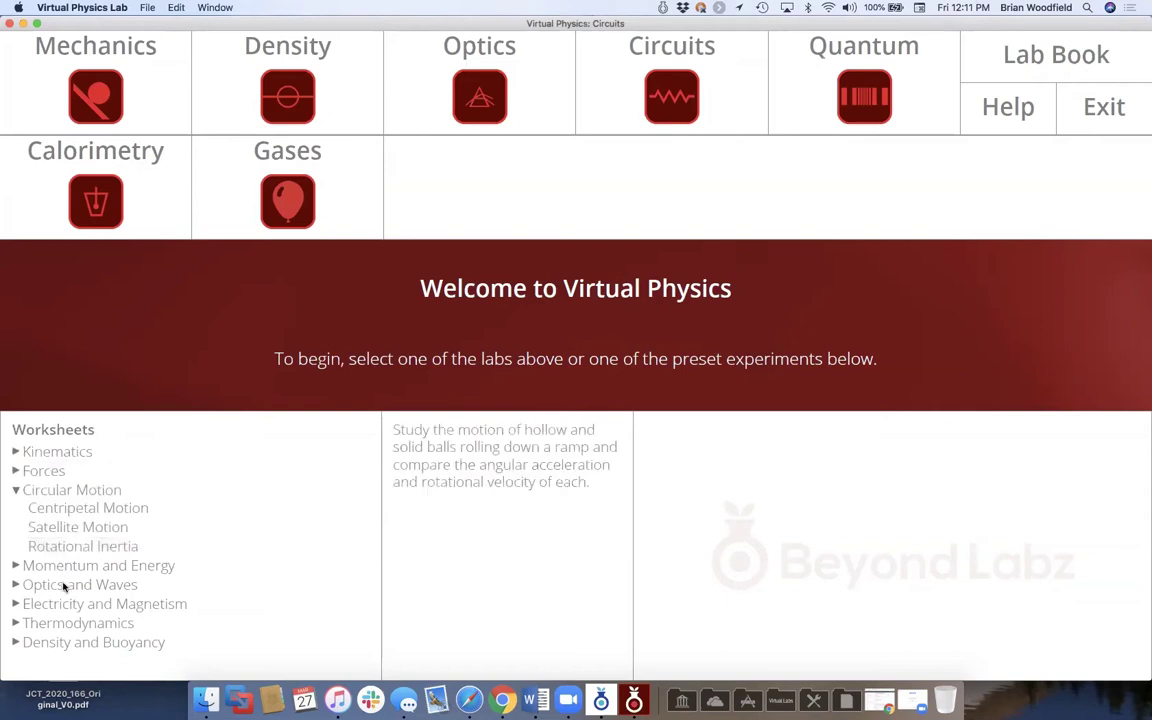
left_click(63, 585)
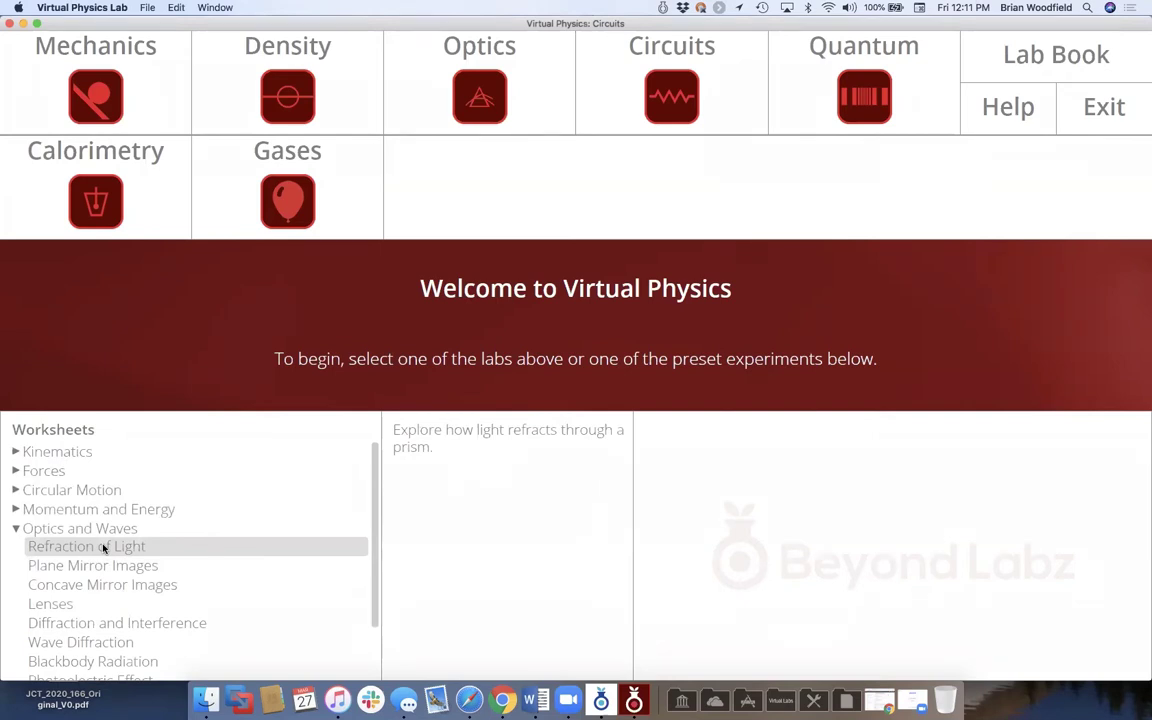
scroll(103, 548, "down", 2)
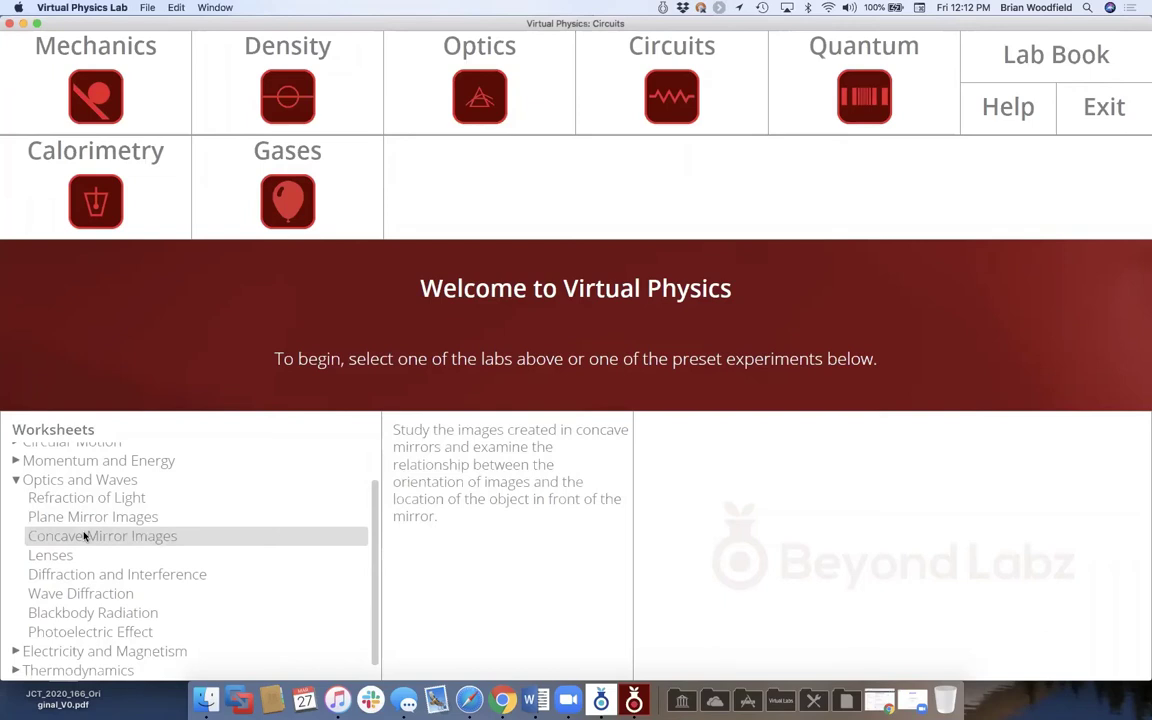
double_click(85, 541)
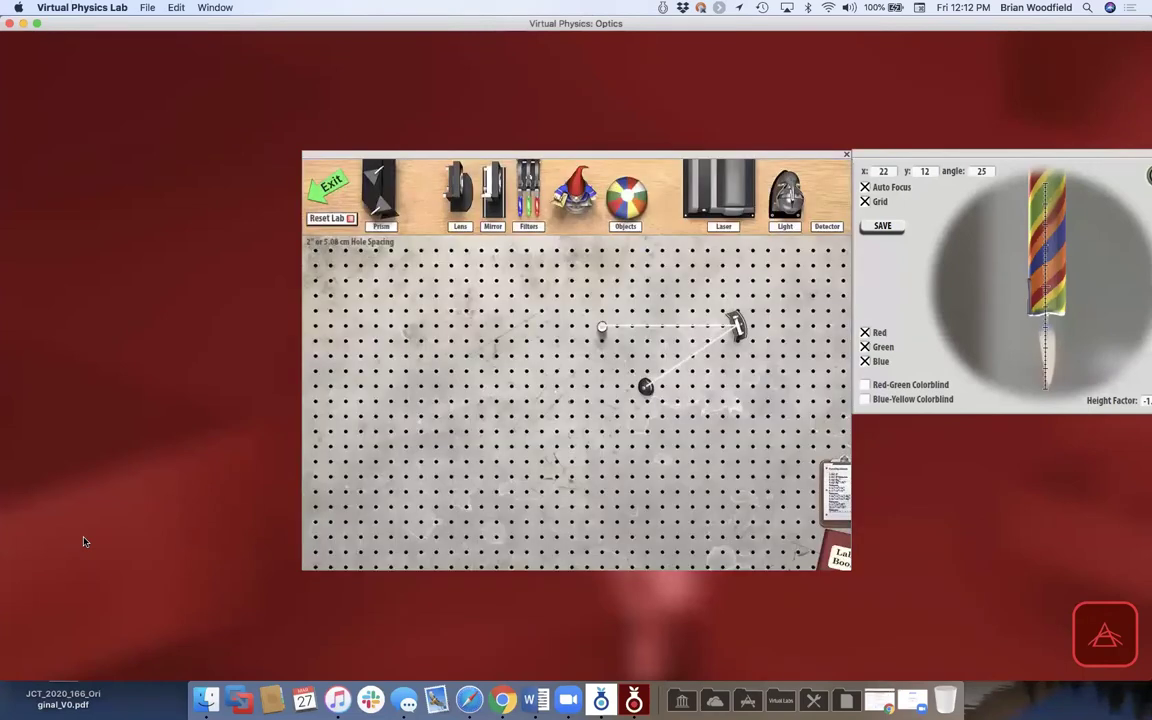
- Inspect the rotation controls of the detector and the concave mirror, and the mirror's radius and flat settings
left_click(648, 386)
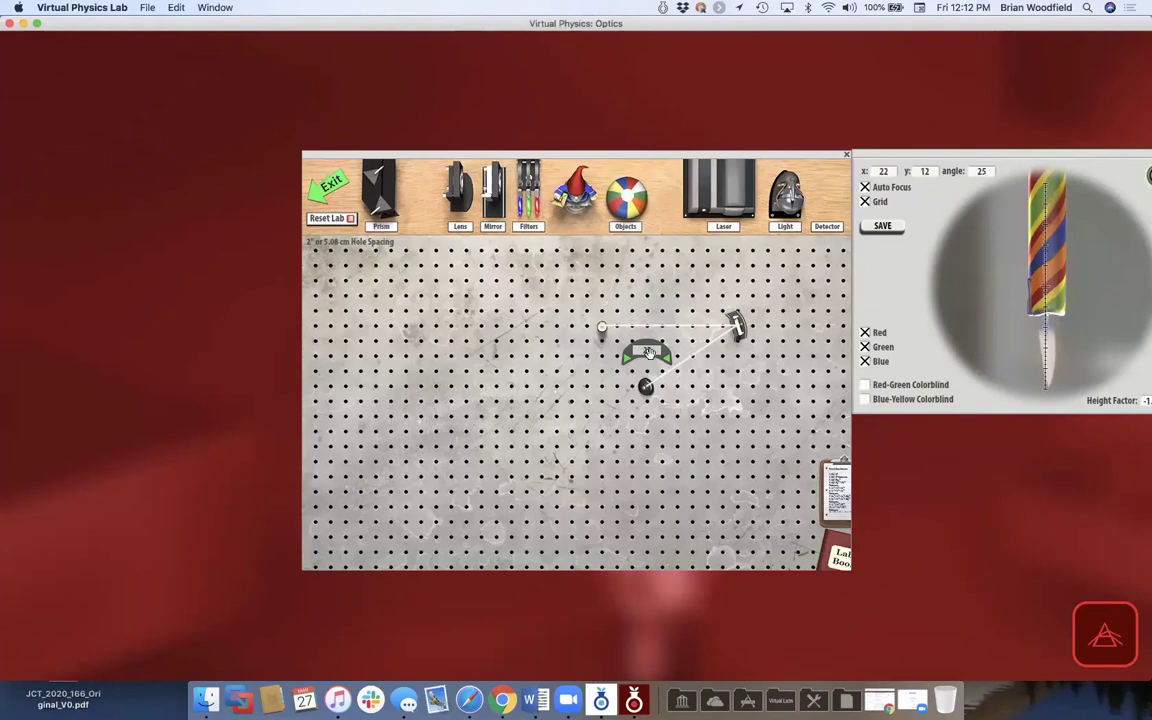
left_click(738, 328)
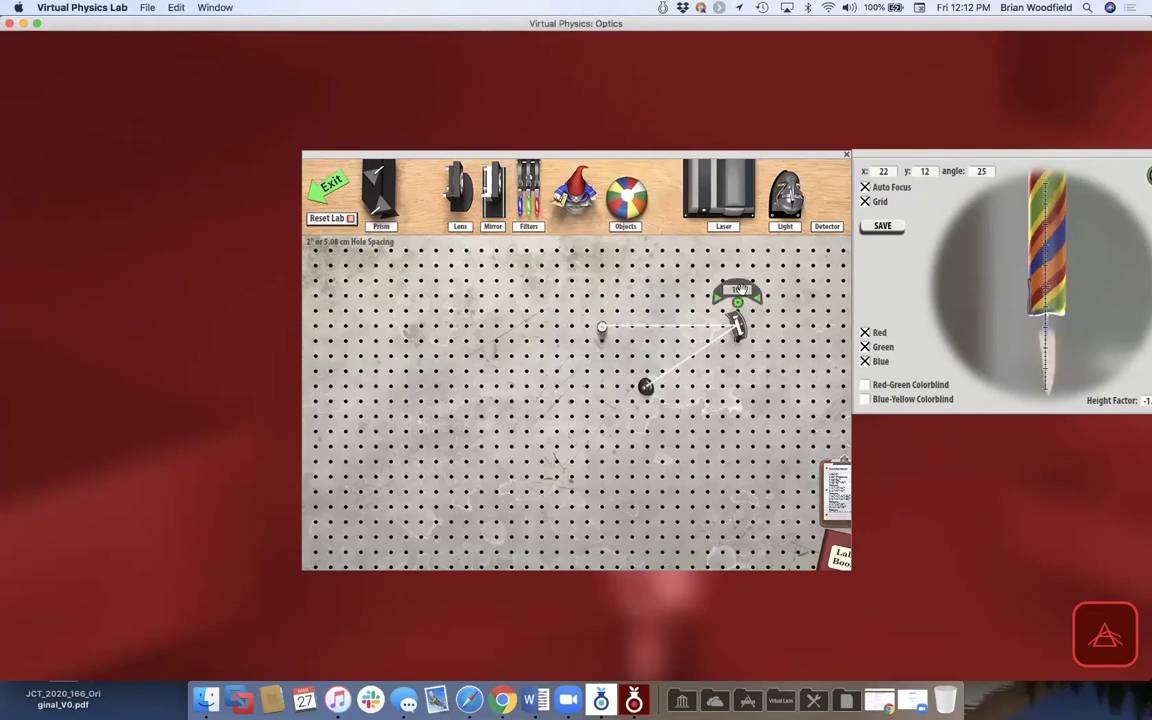
left_click(737, 305)
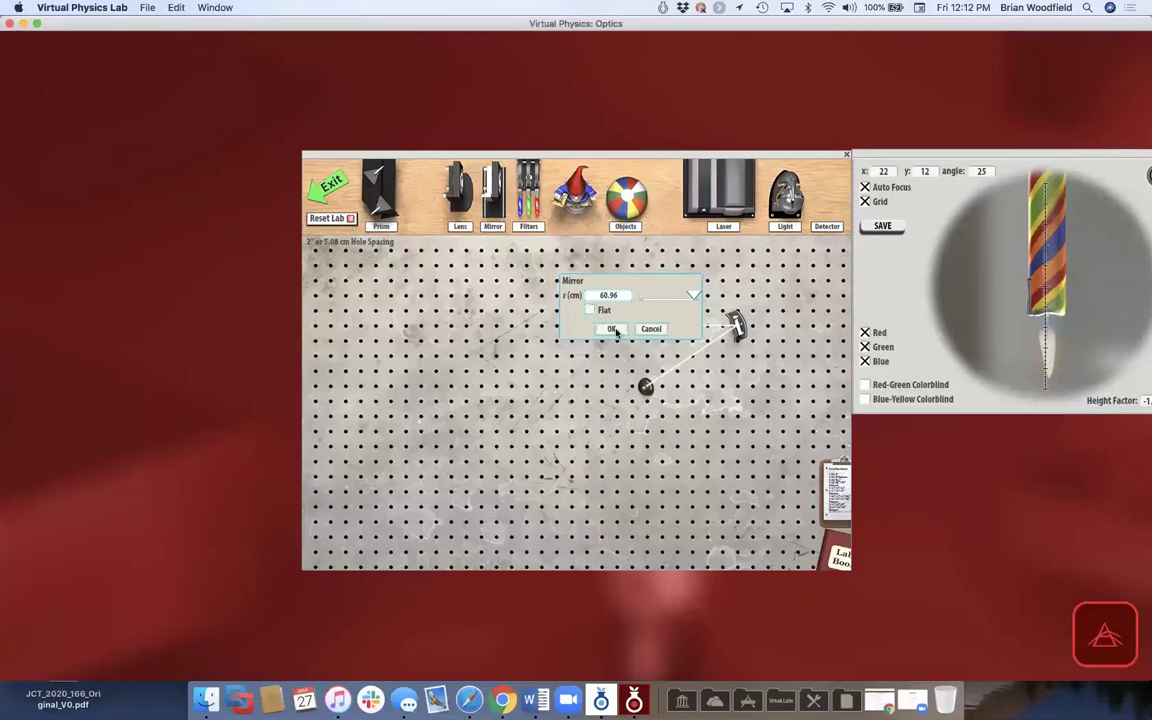
left_click(588, 310)
left_click(611, 328)
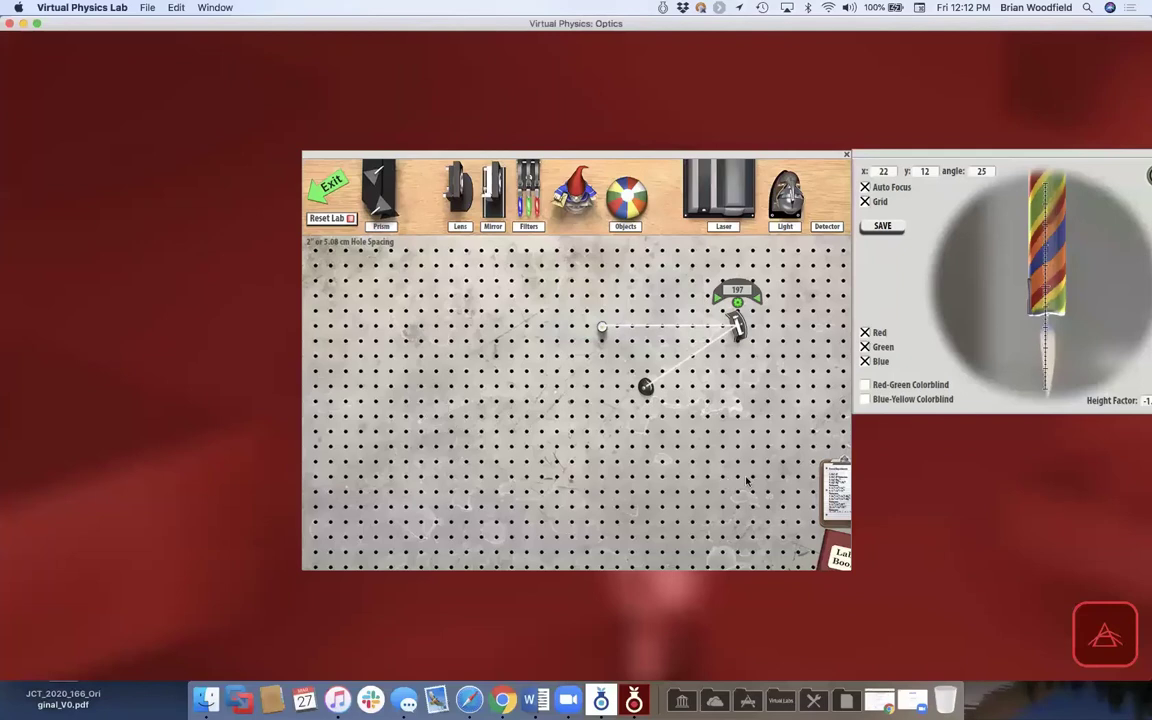
- Load the preset experiments Concave Mirror: Between C and F and At Center of Curvature, and return to the welcome screen
left_click(830, 495)
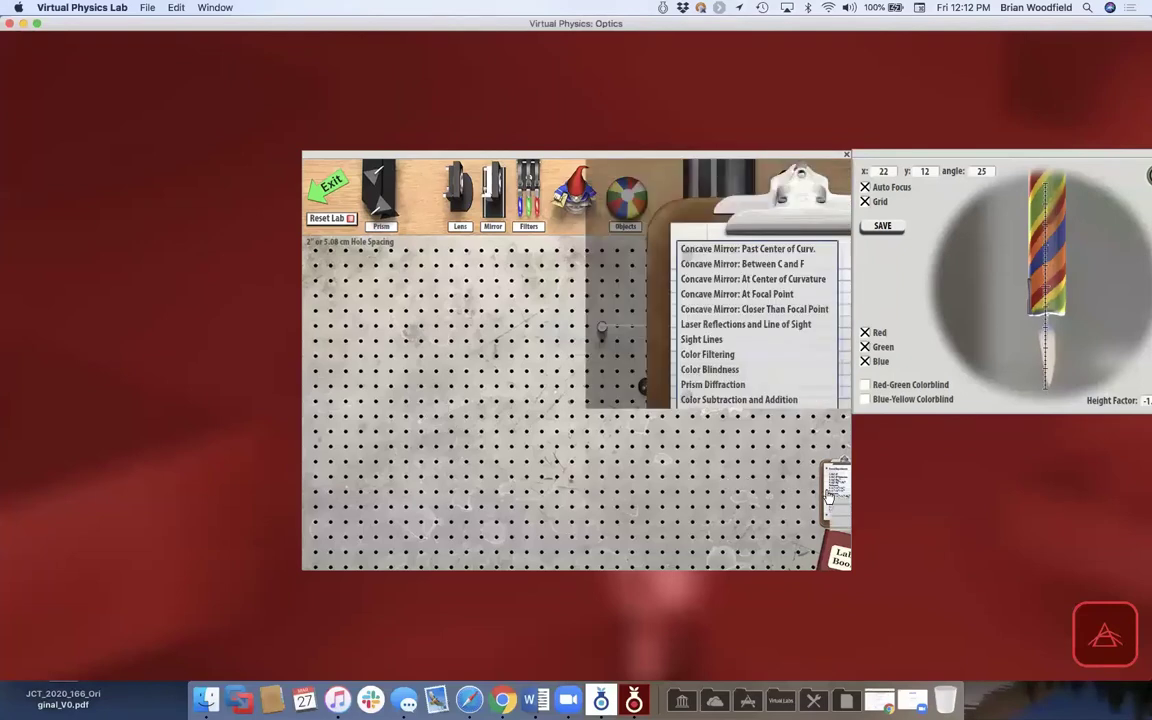
left_click(738, 293)
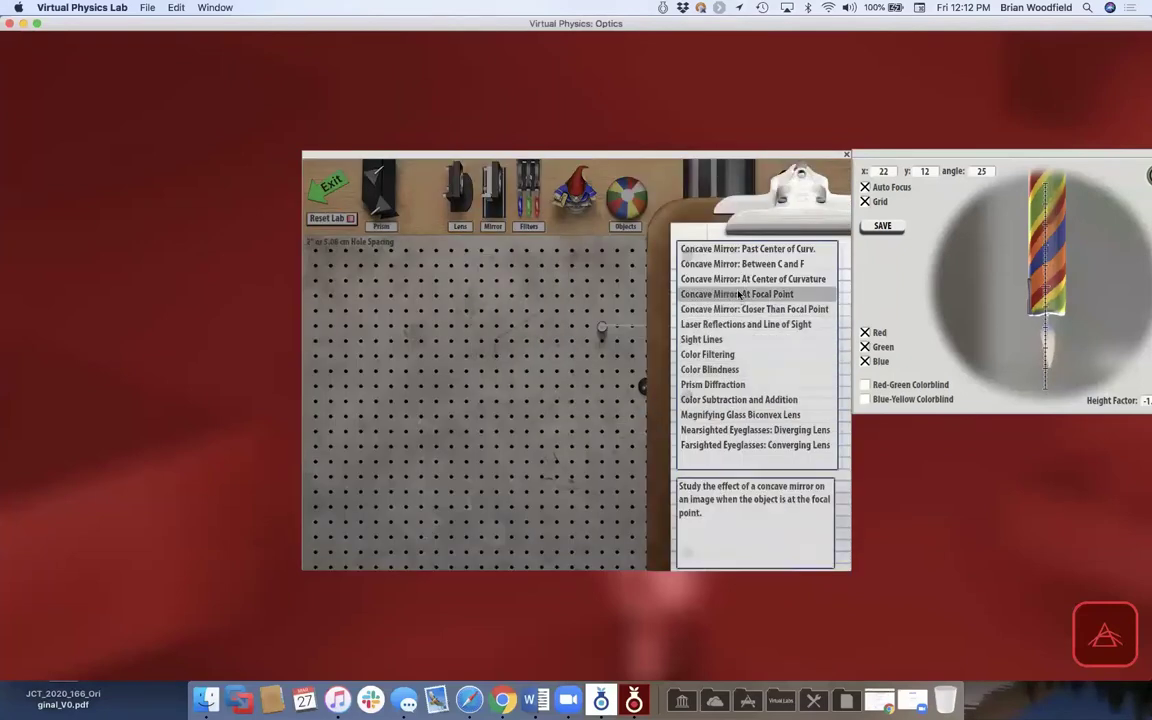
left_click(729, 265)
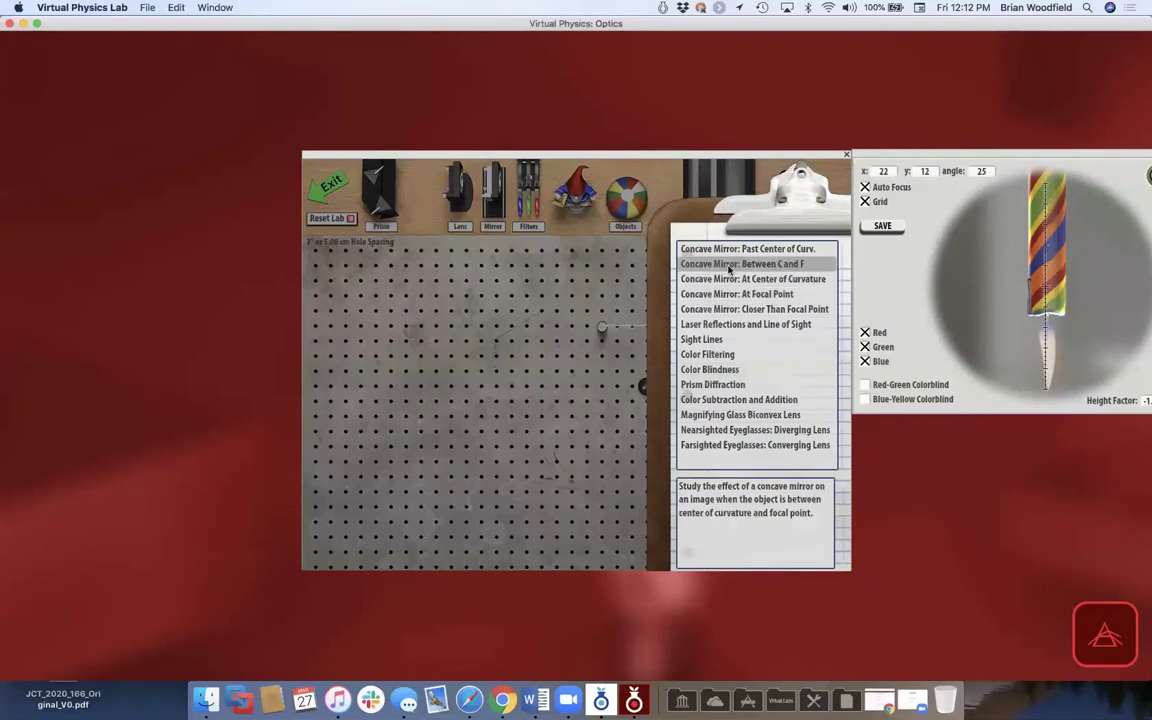
left_click(729, 266)
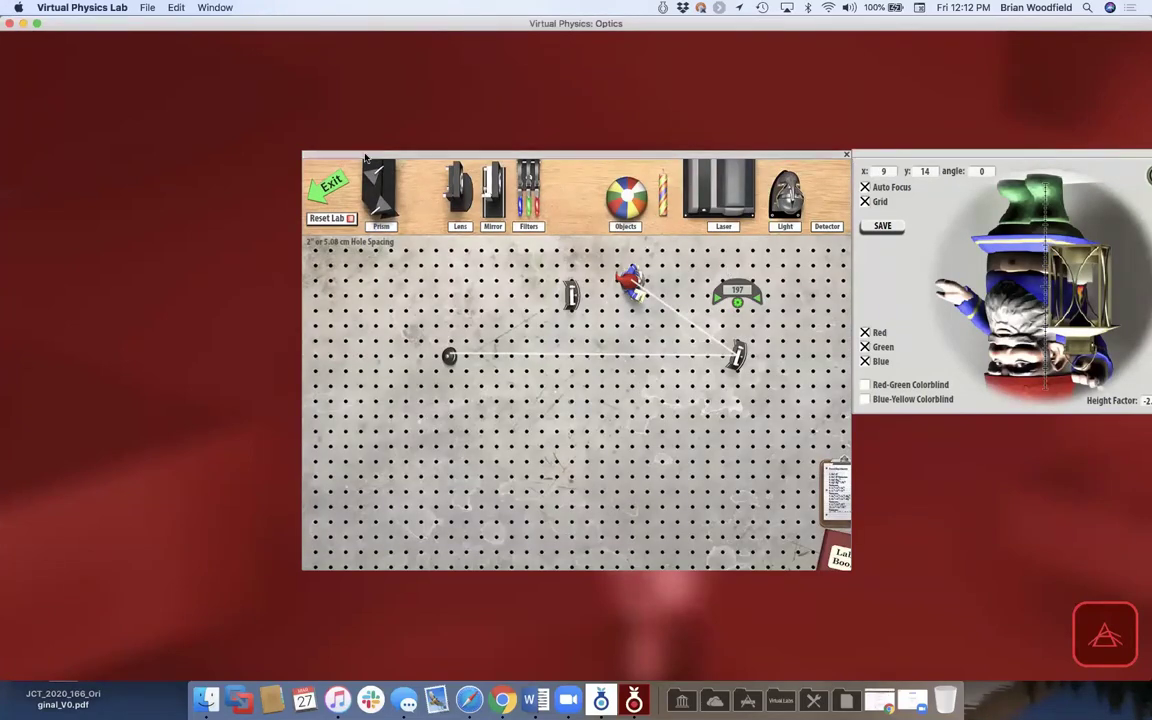
left_click(836, 490)
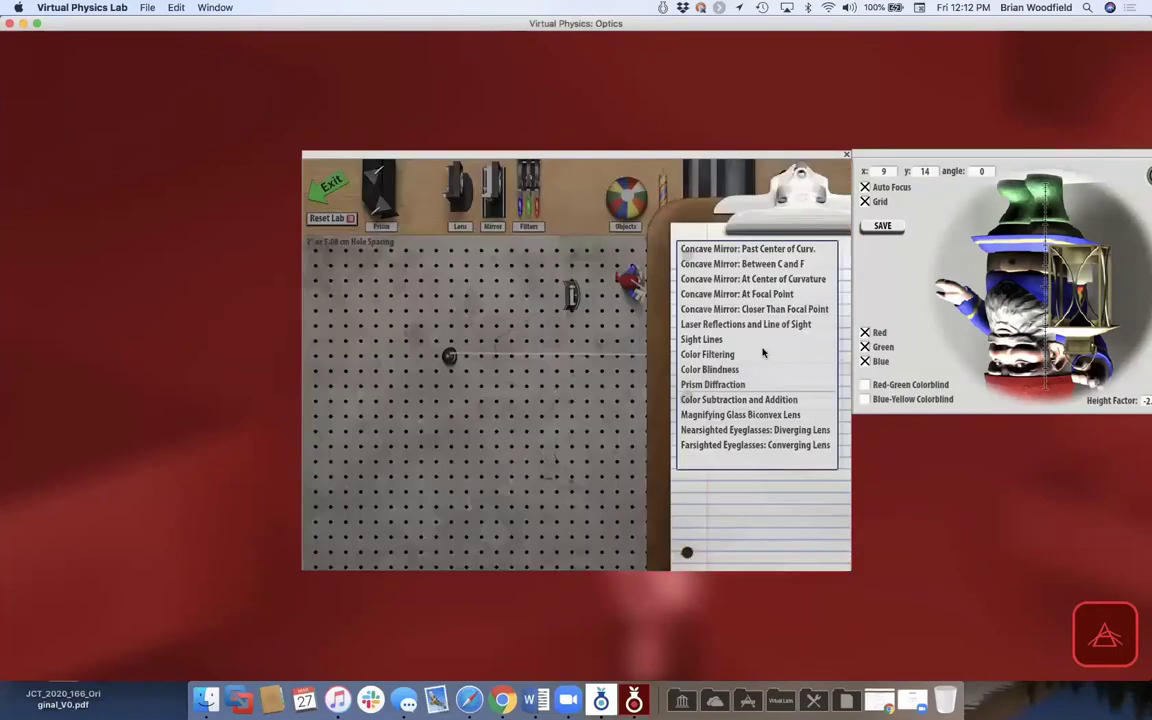
left_click(741, 280)
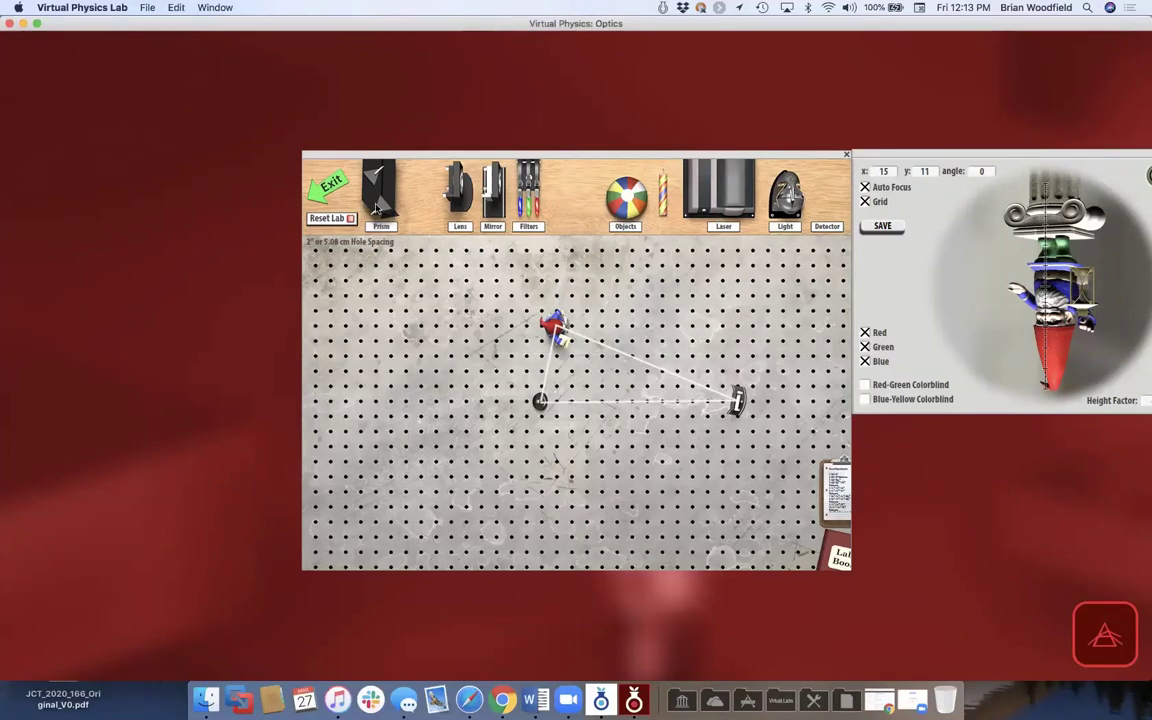
left_click(322, 190)
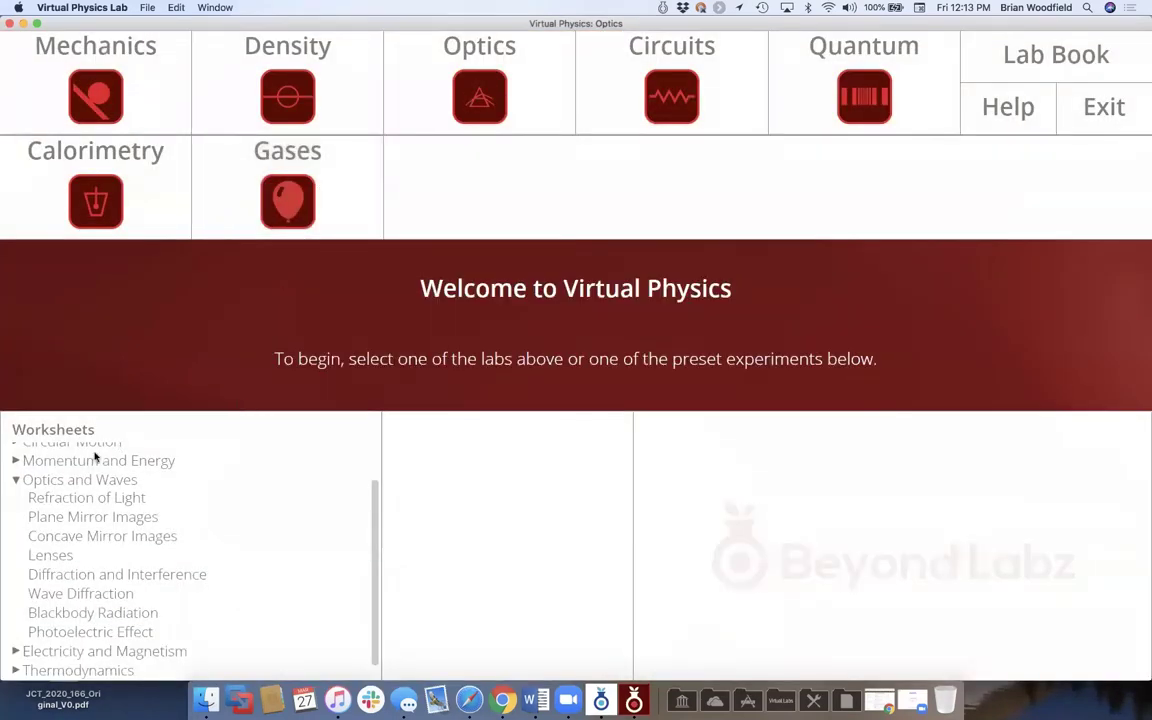
- Reload the Concave Mirror Images experiment from the Optics and Waves worksheets
left_click(62, 480)
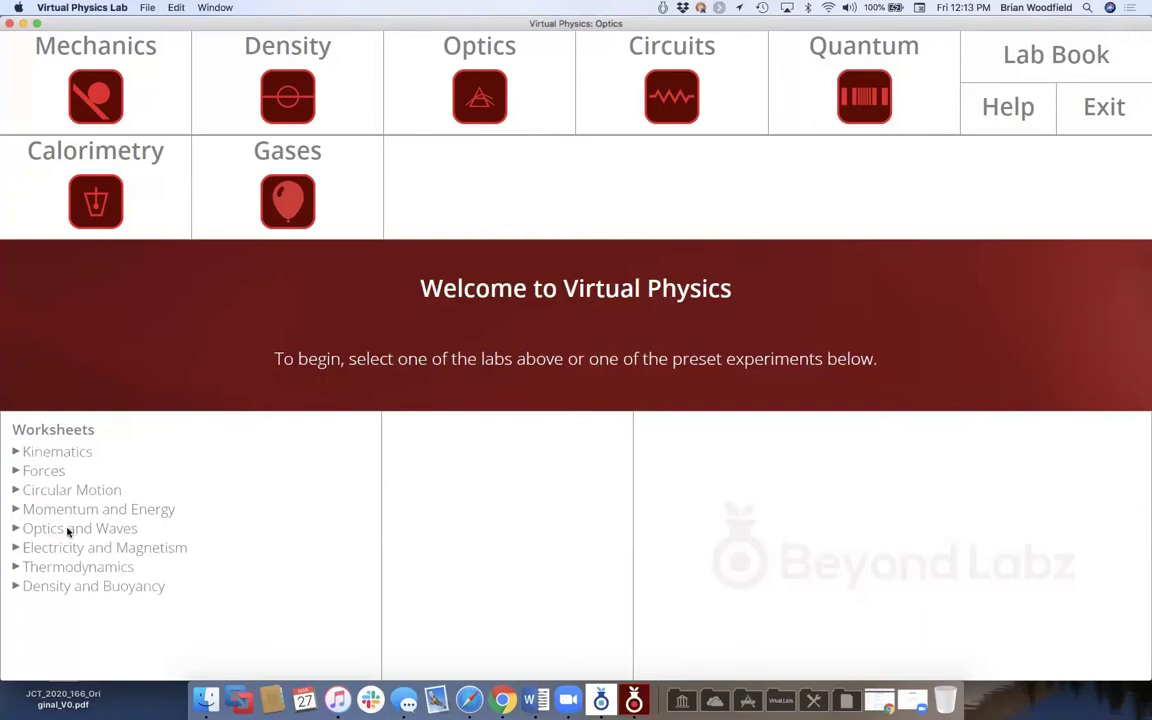
left_click(69, 529)
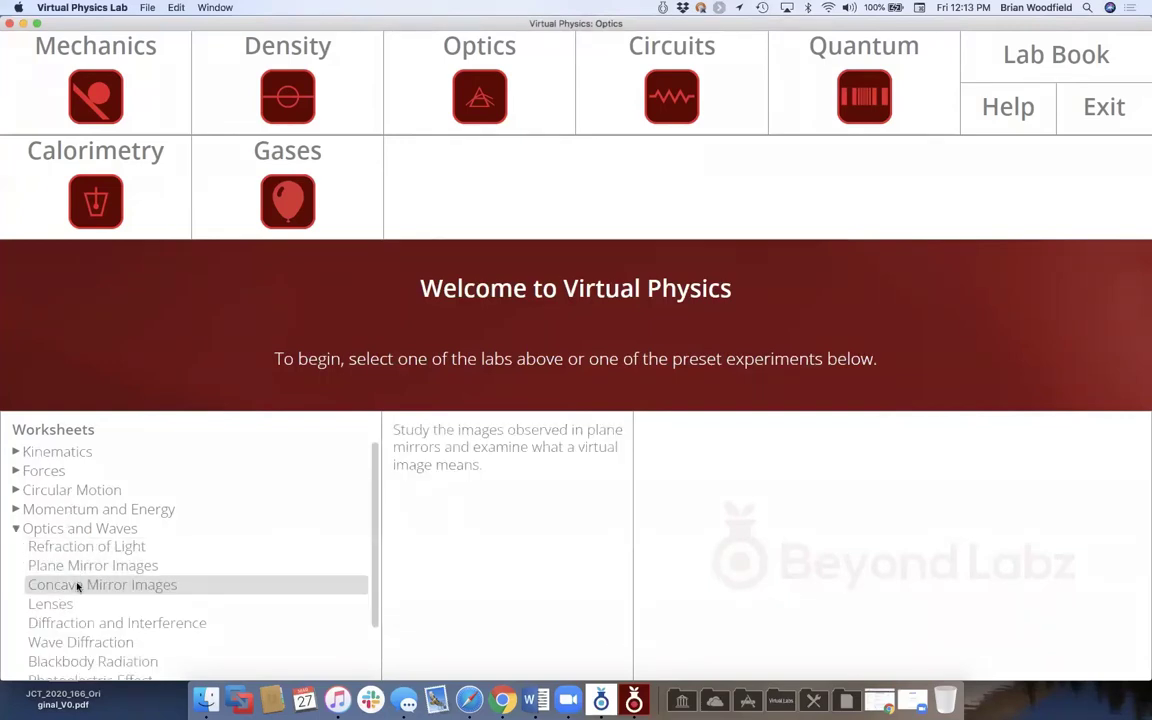
left_click(77, 585)
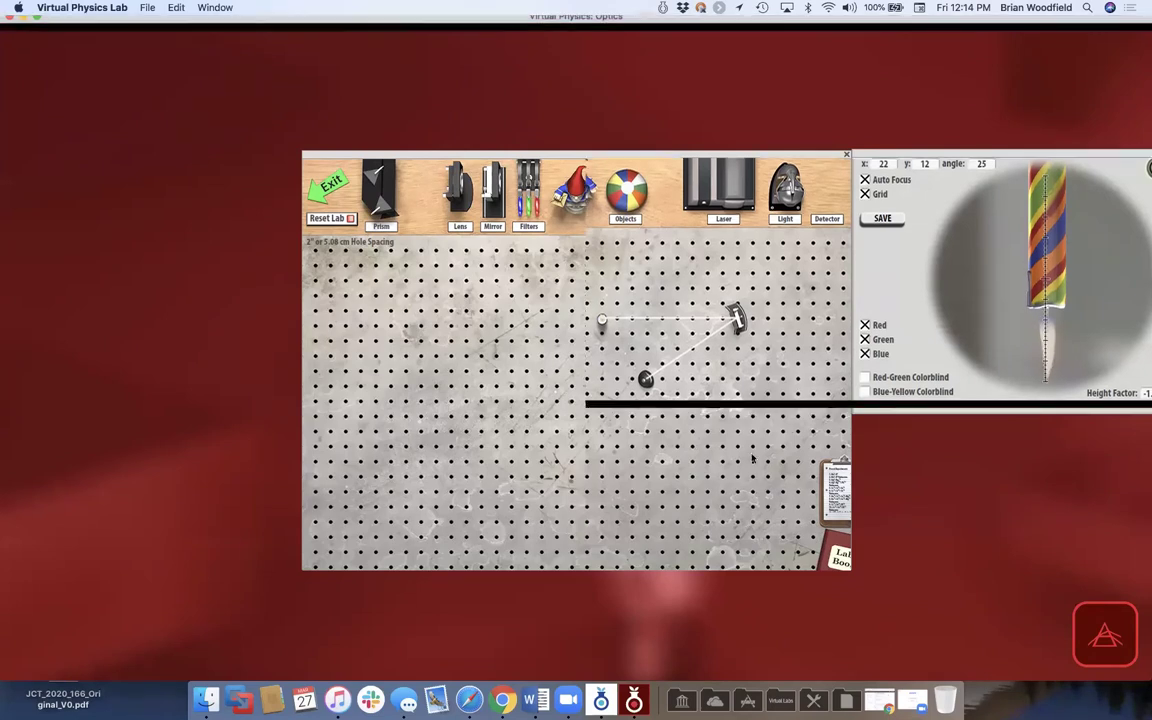
- Save the detector's current view to the lab book and view the recorded Optics entry
left_click(840, 558)
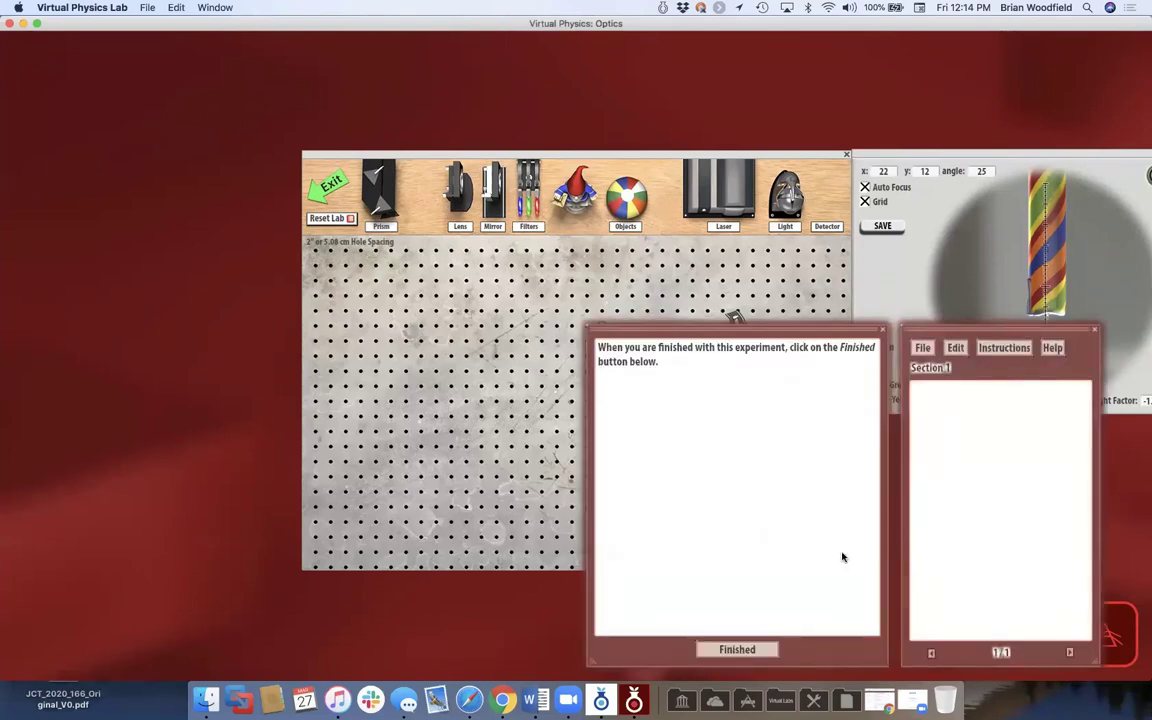
left_click(877, 227)
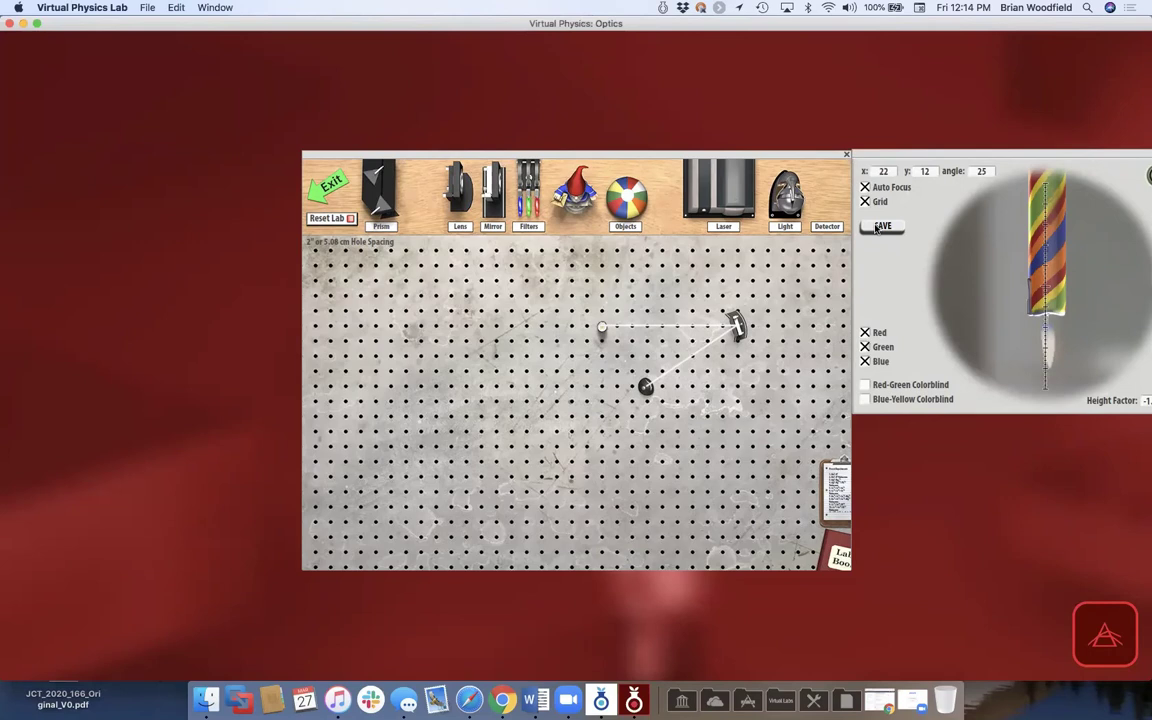
left_click(835, 552)
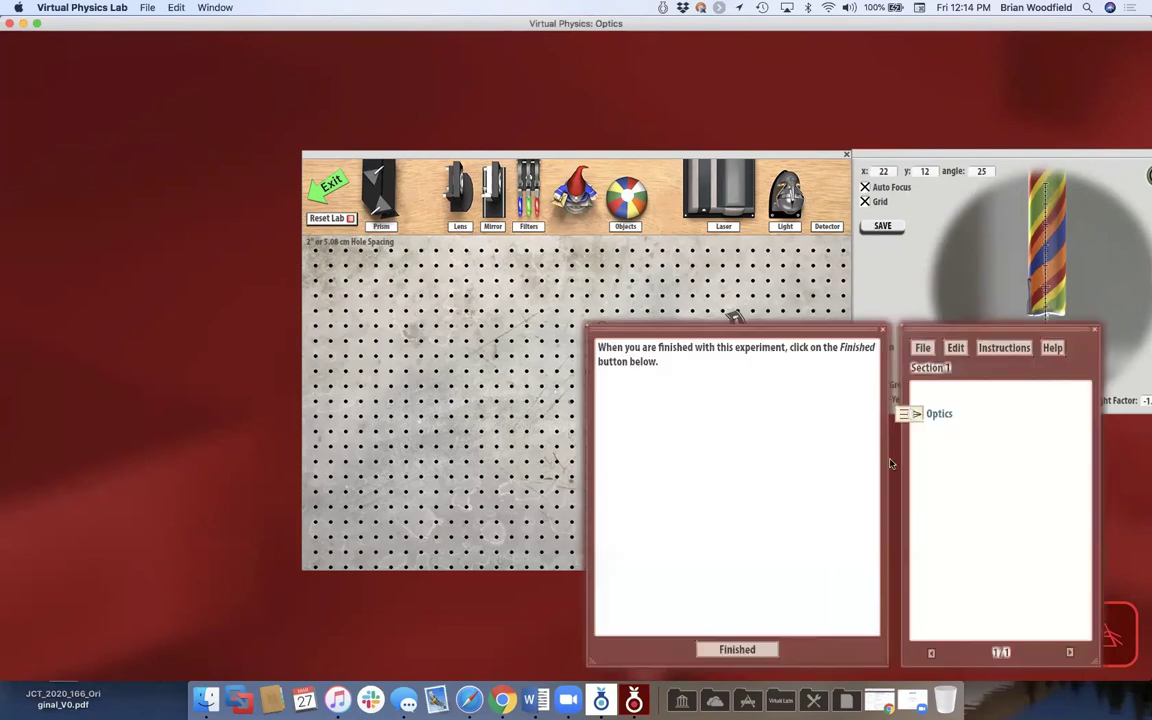
left_click(912, 413)
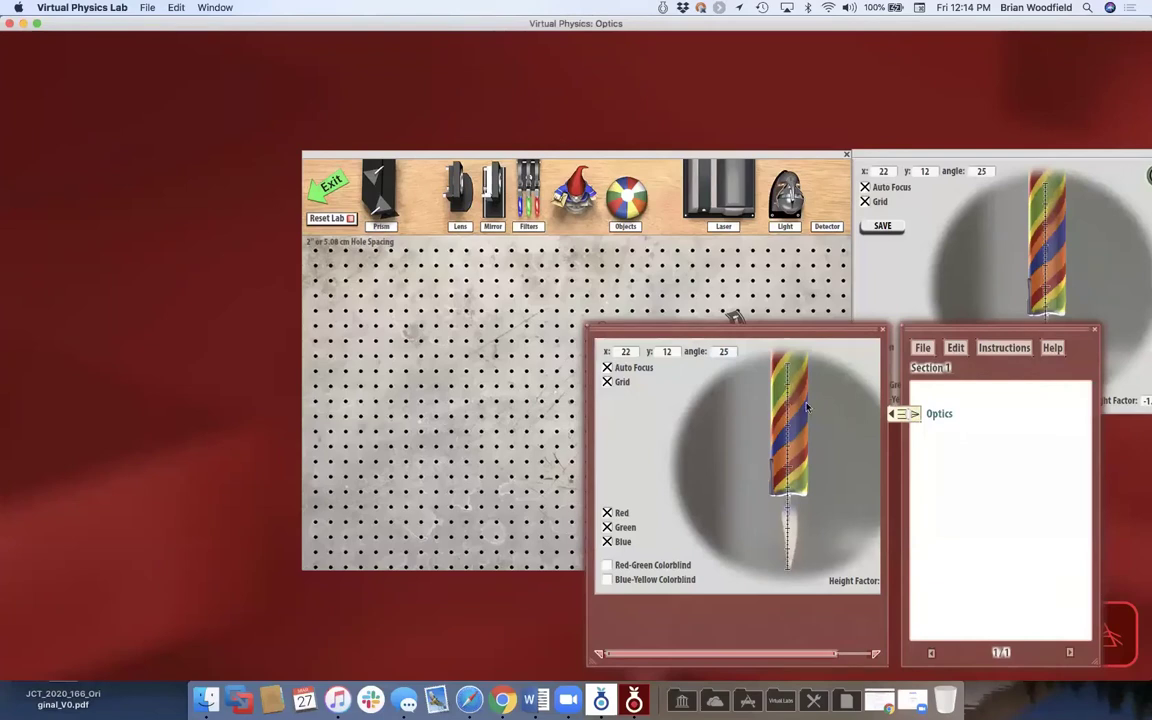
- Save the lab book as labbook.lbk on the Desktop, and exit the Optics lab to the welcome screen
left_click(923, 348)
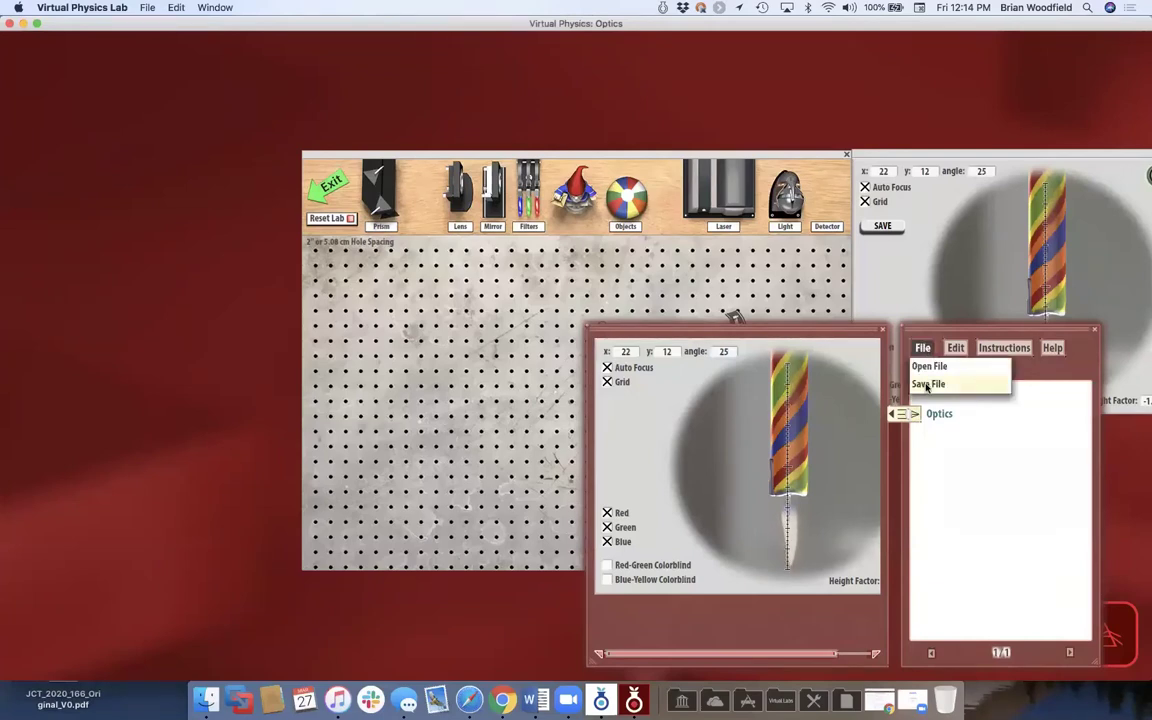
left_click(928, 385)
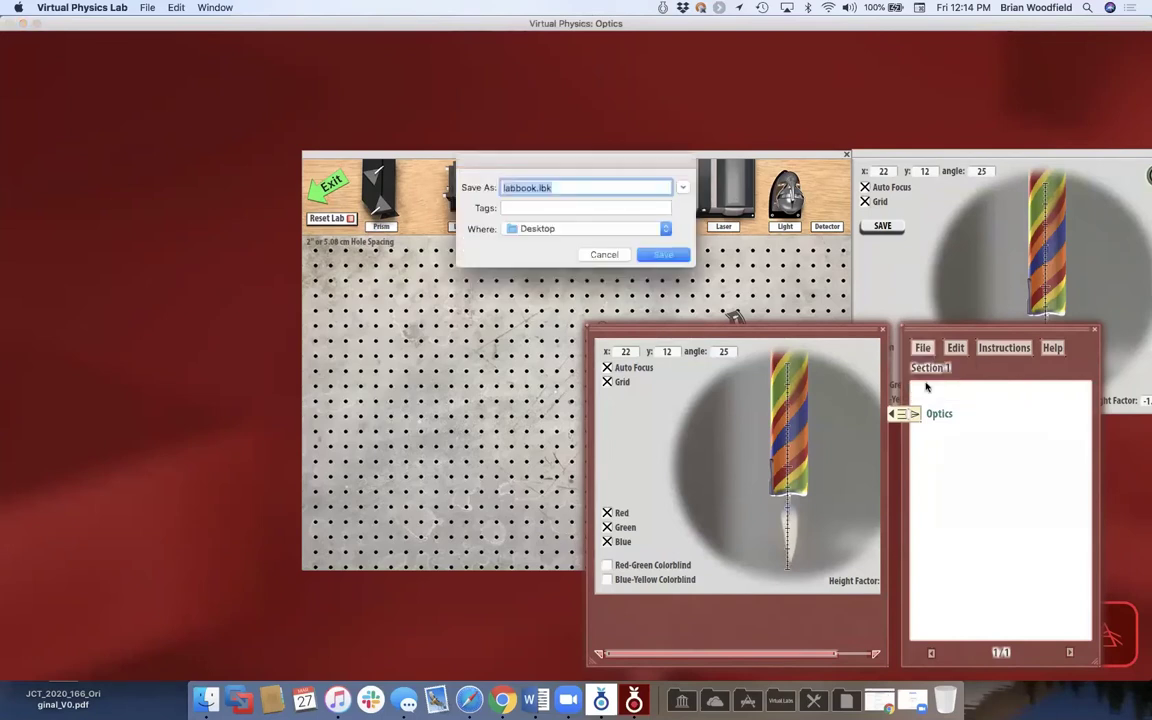
left_click(659, 254)
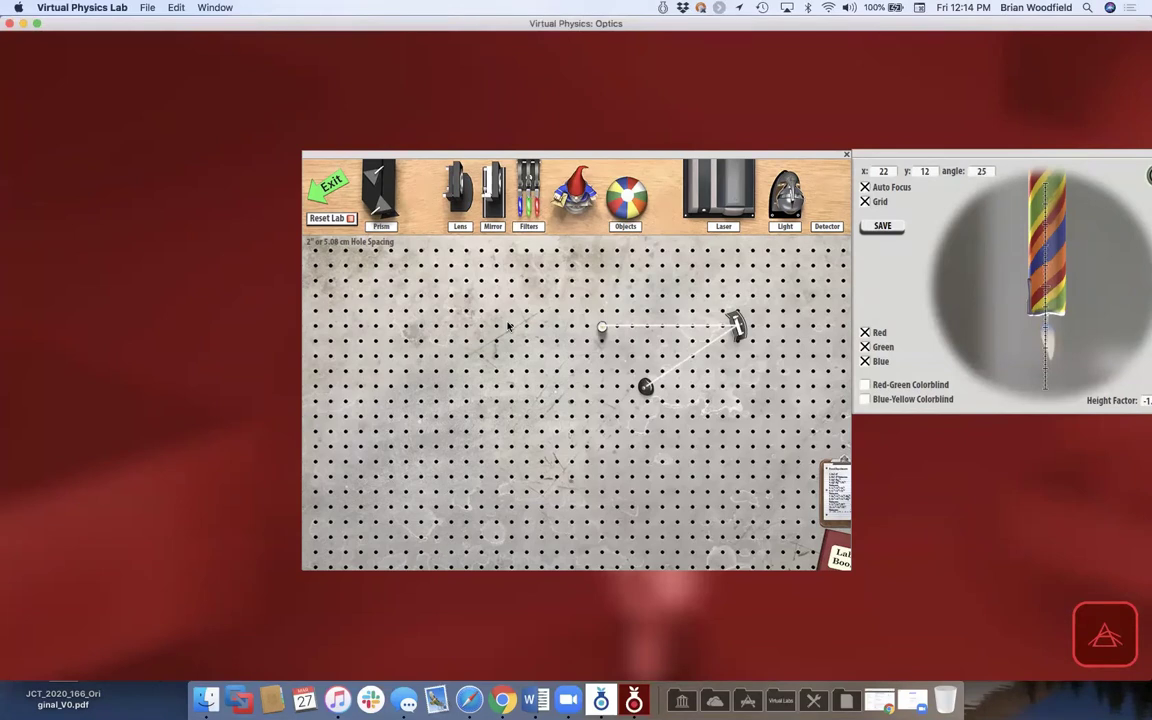
left_click(322, 196)
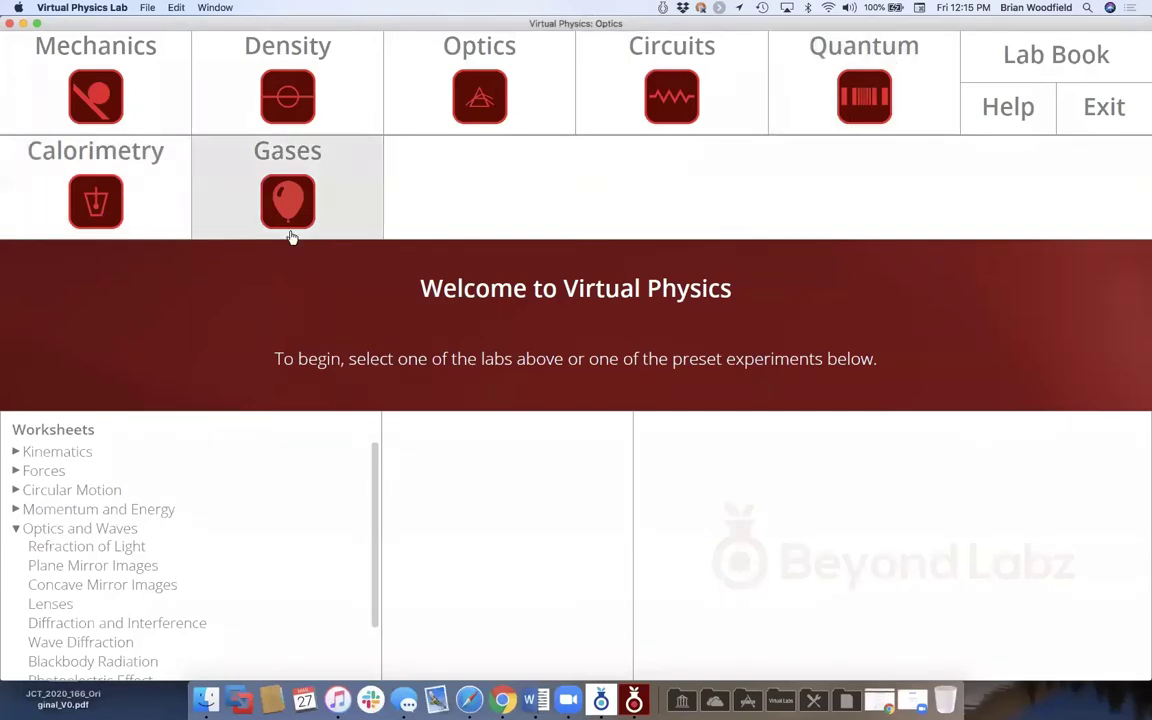
- Open the Mechanics lab and its shelves, and place a ball, downward gravity, the silver-ball friction and the plunger on the tray
left_click(96, 97)
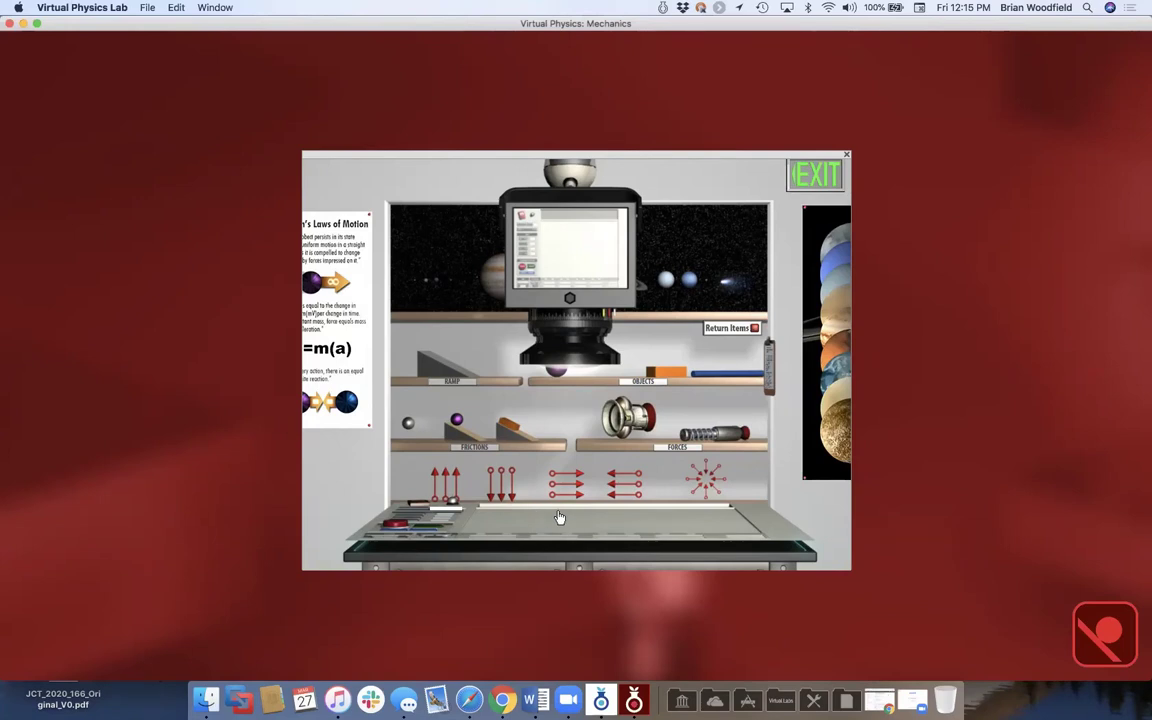
left_click(580, 428)
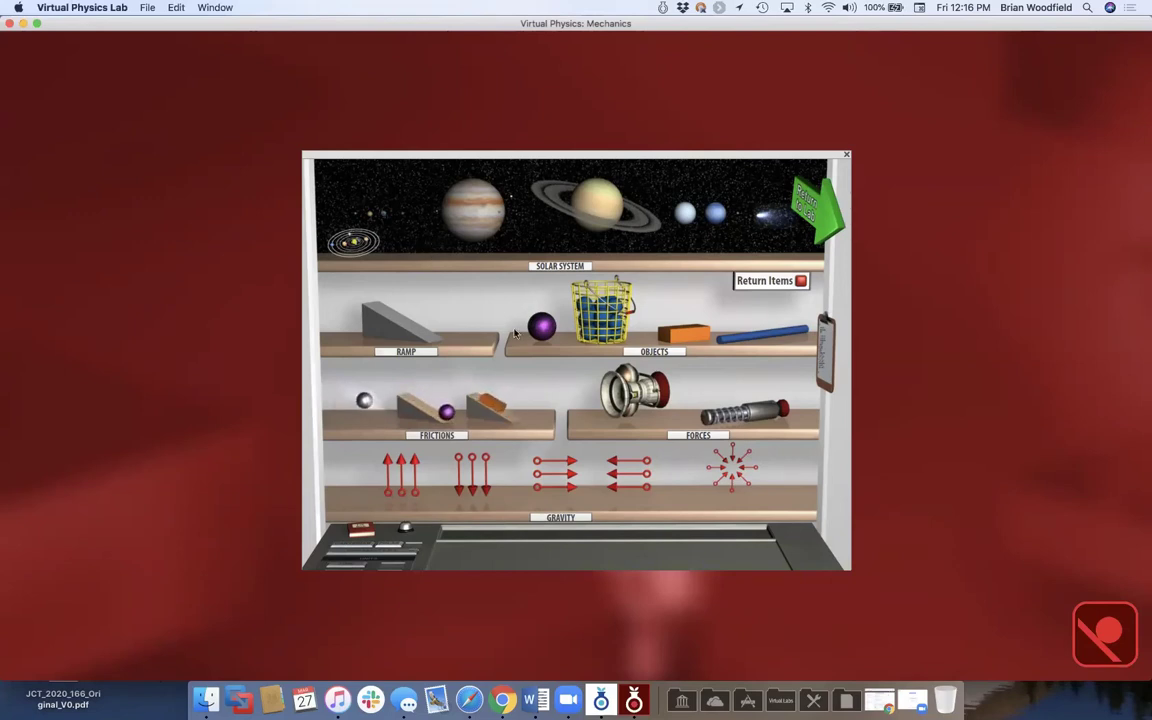
left_click_drag(541, 326, 482, 520)
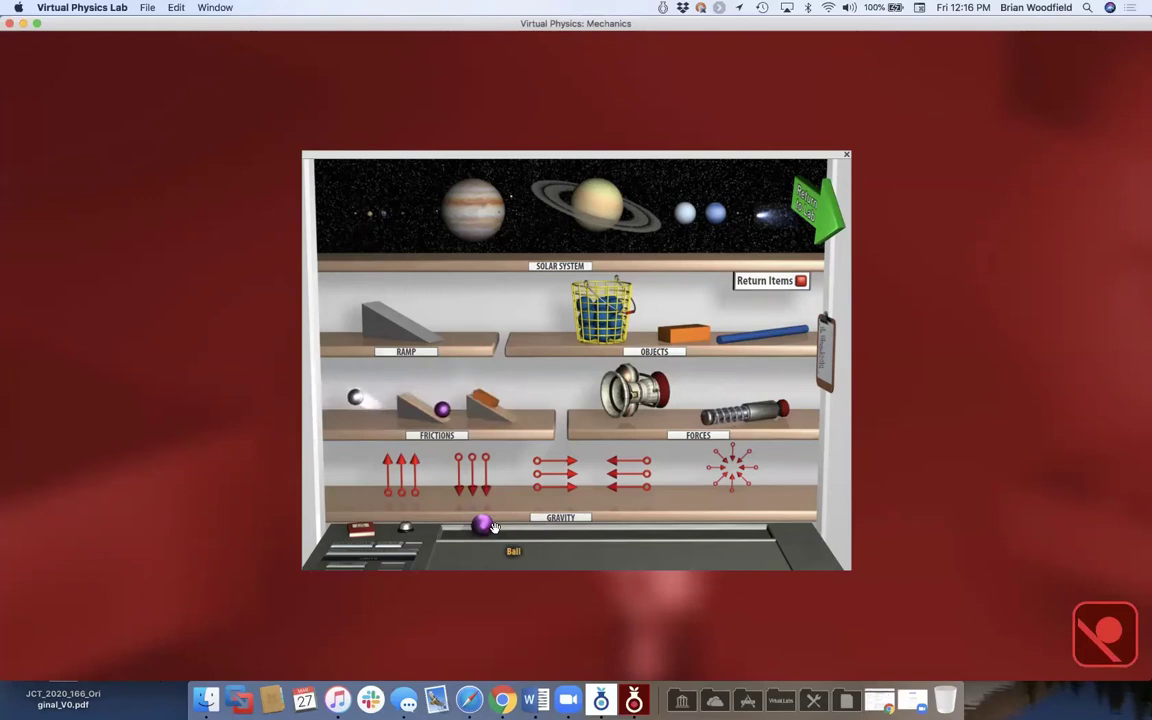
left_click_drag(472, 475, 730, 538)
left_click_drag(372, 413, 548, 530)
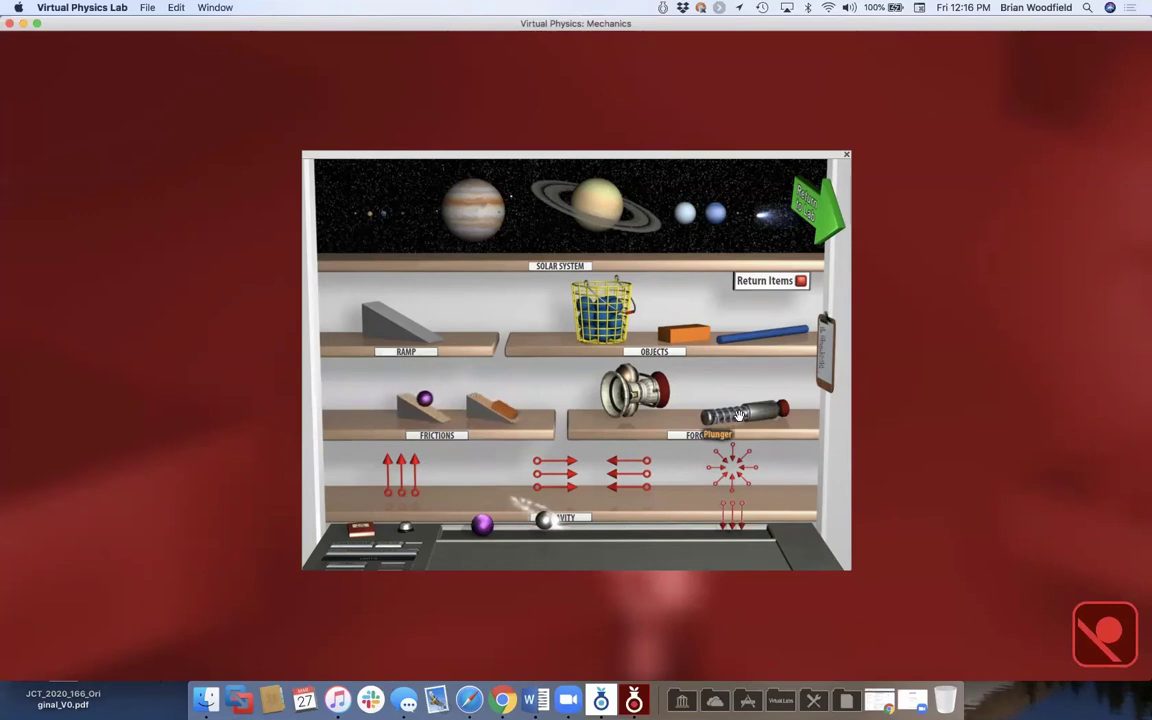
left_click_drag(745, 412, 668, 530)
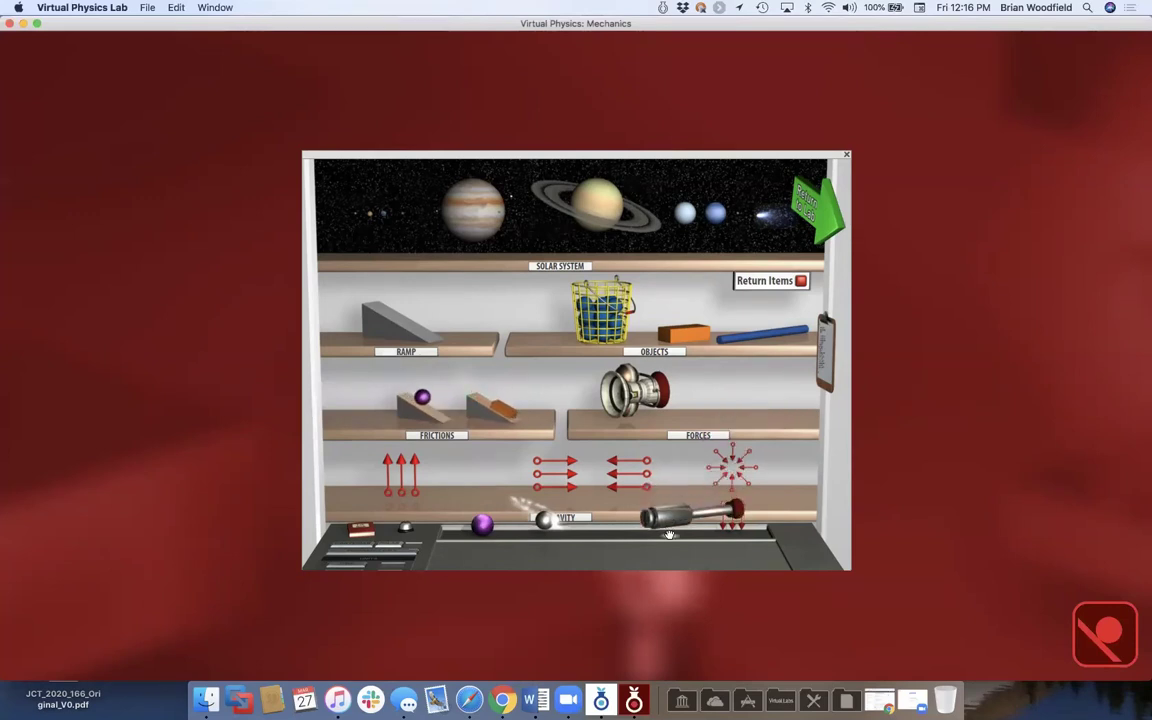
- Open the experiment display, try its coordinate modes, and view the ball's properties in the Objects parameters
left_click(586, 557)
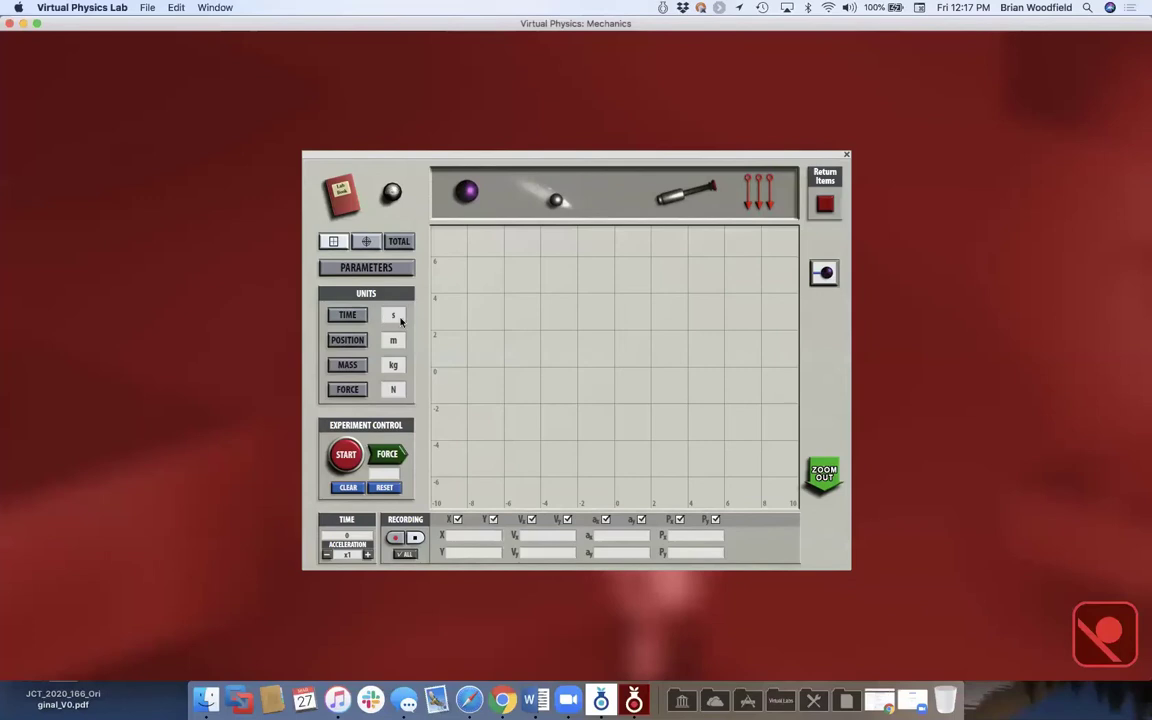
left_click(362, 246)
left_click(333, 241)
left_click(366, 268)
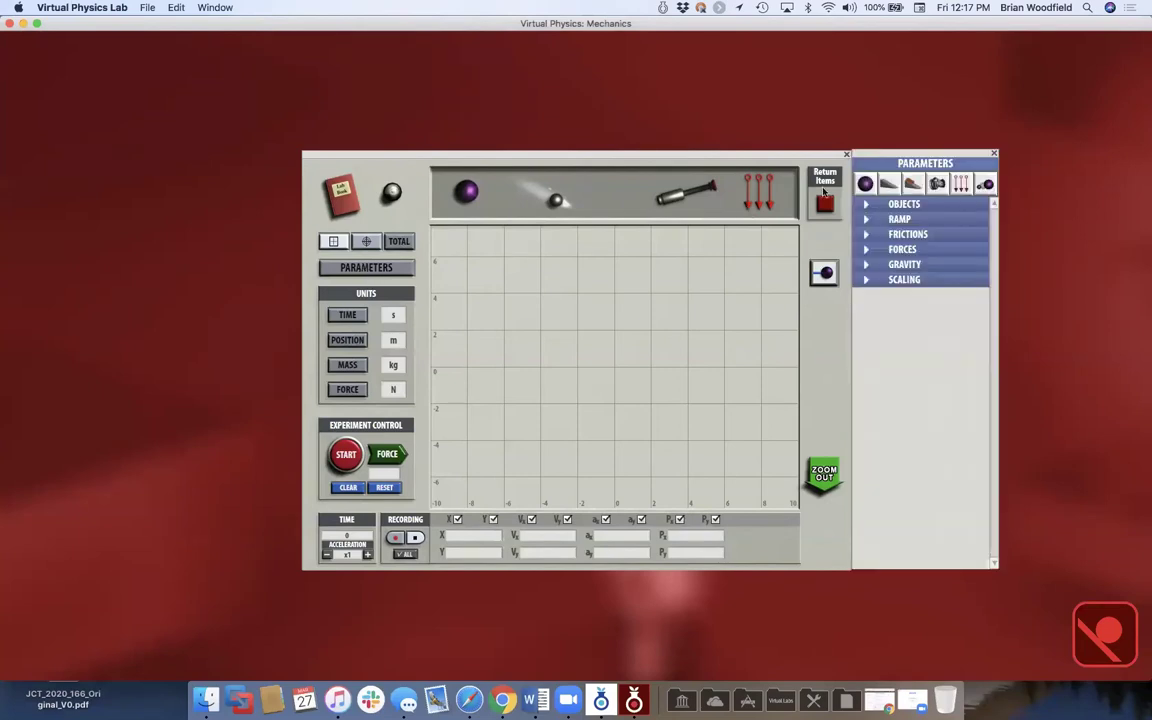
left_click(905, 205)
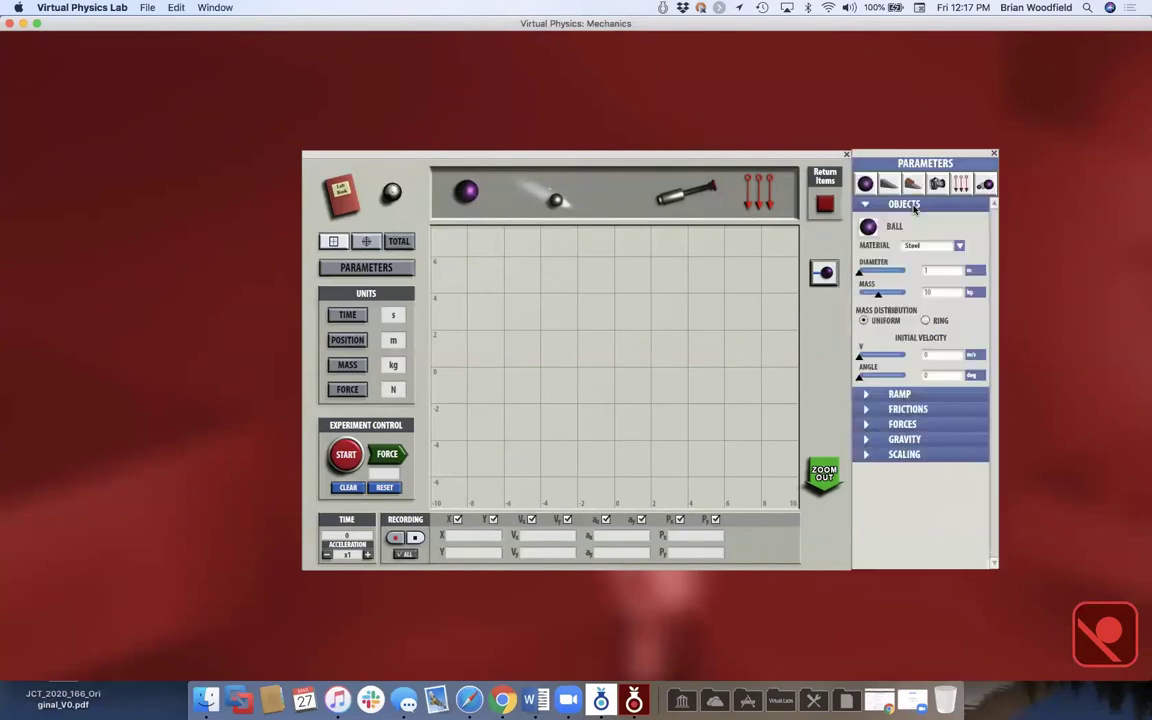
- Review the air resistance, plunger and gravity parameters, and keep Earth as the gravity setting
left_click(896, 410)
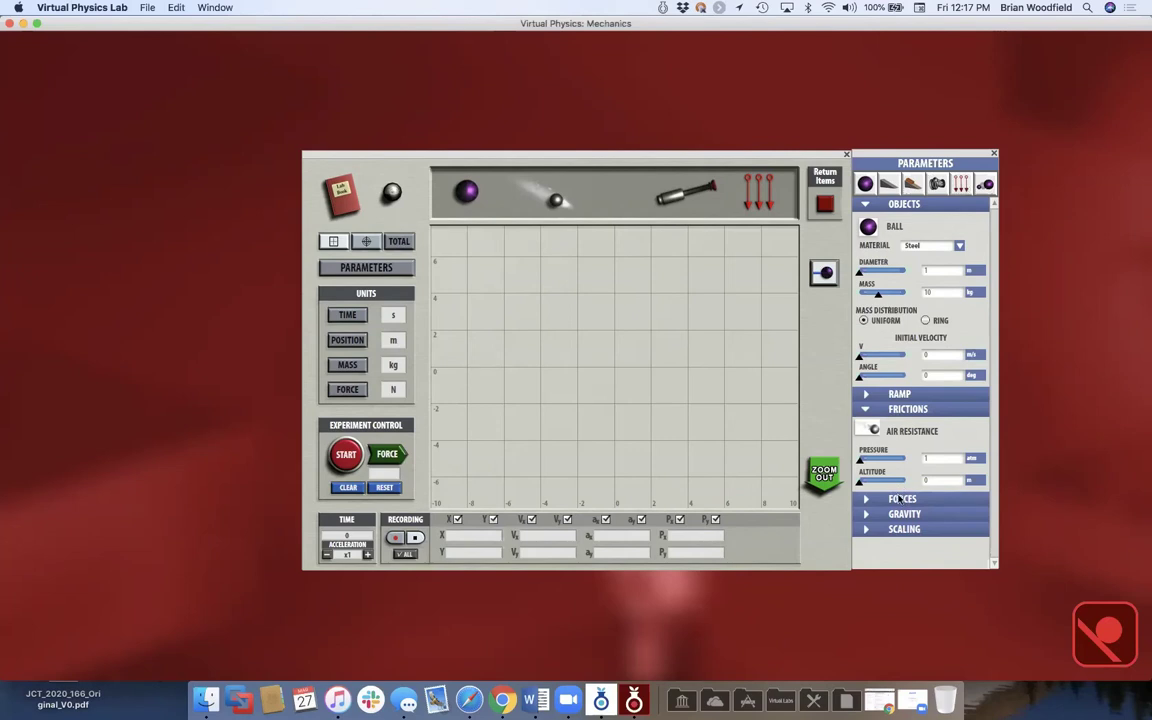
left_click(900, 499)
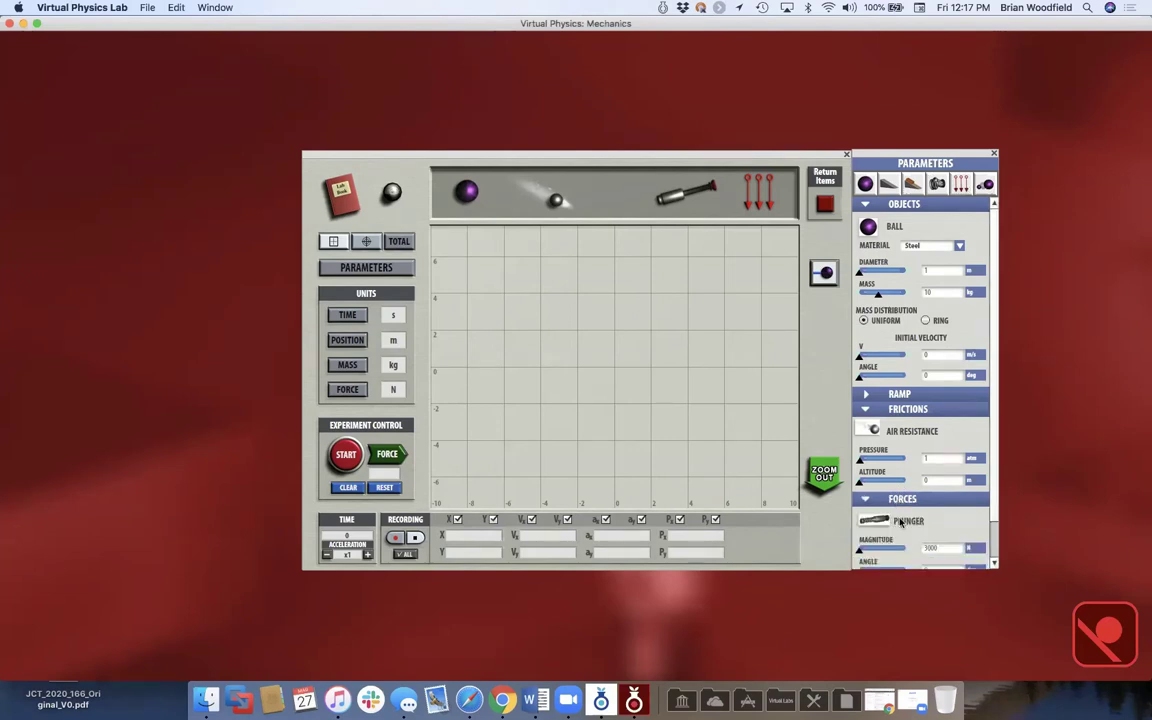
scroll(900, 520, "down", 1)
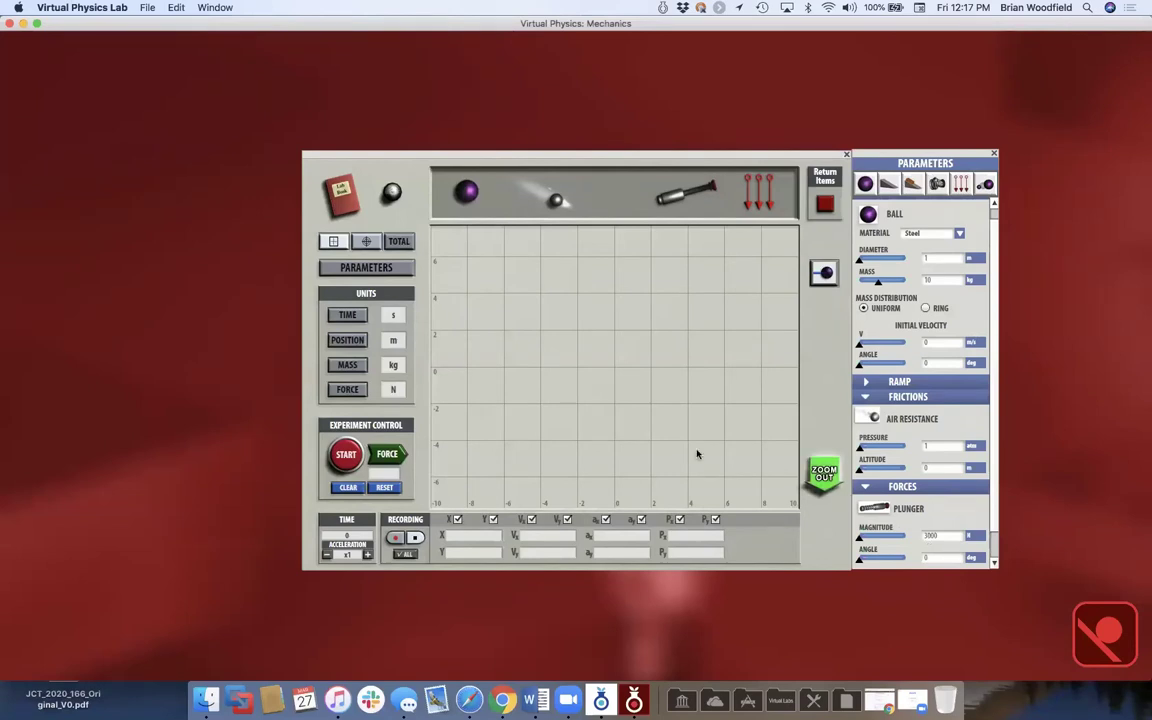
left_click(905, 487)
left_click(907, 409)
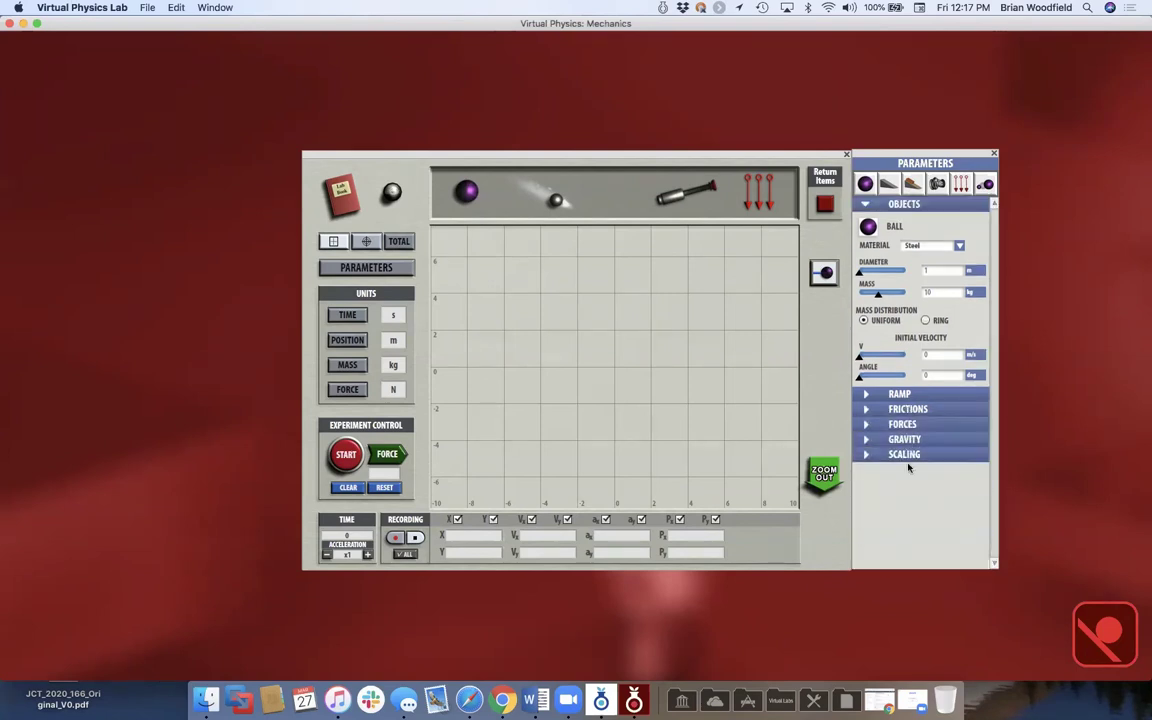
left_click(901, 440)
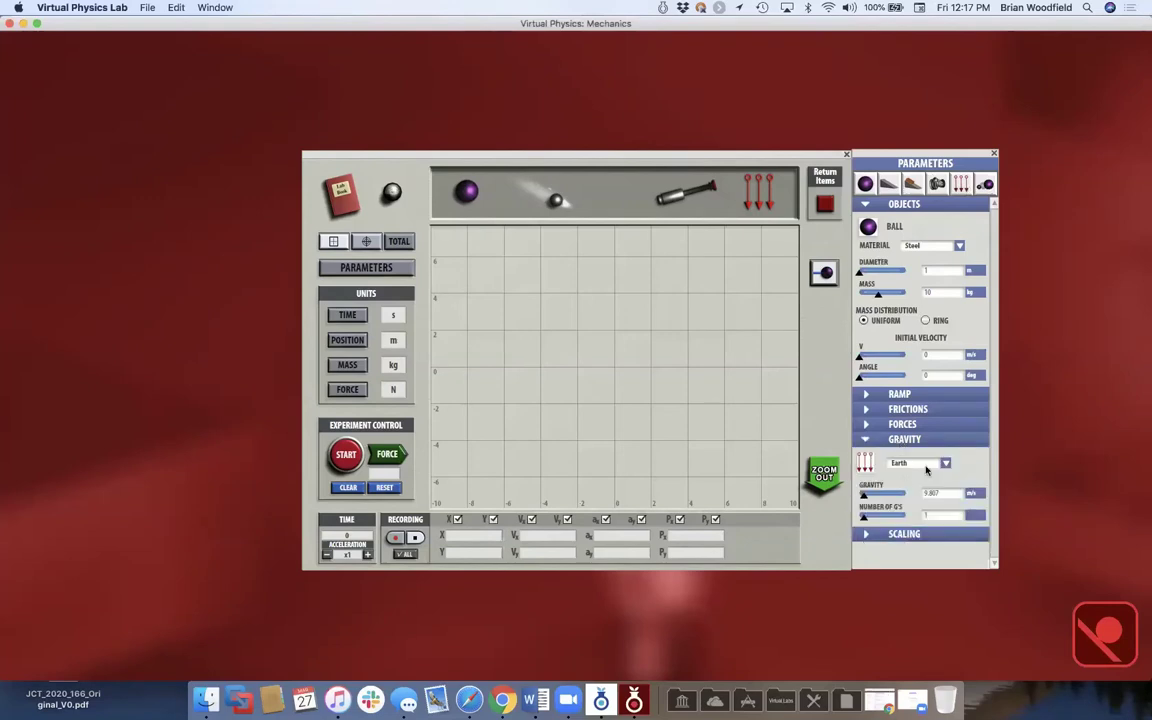
left_click(922, 465)
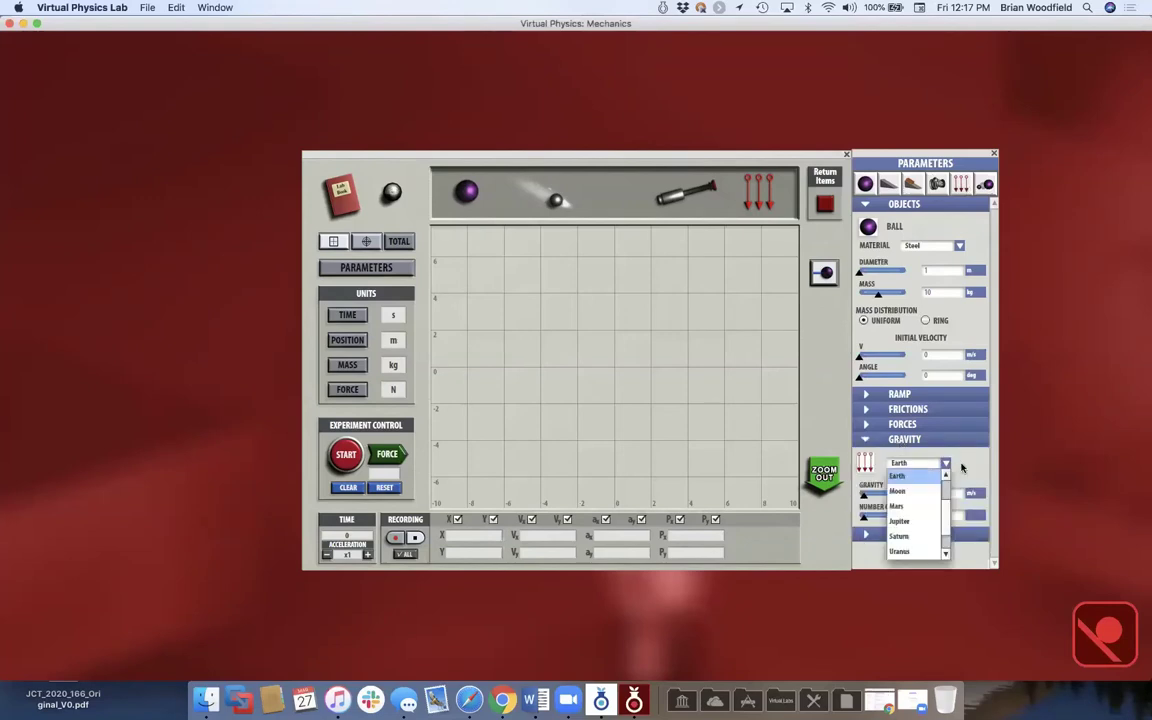
left_click(920, 472)
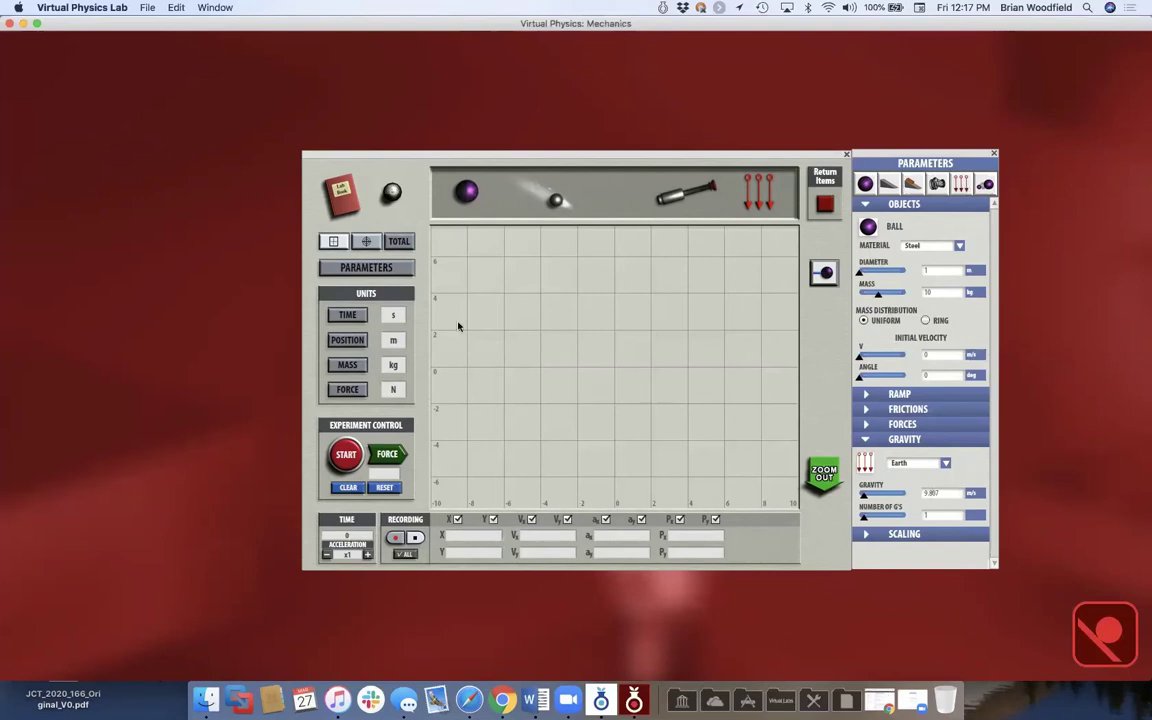
- Place the ball at about X 0.02 m, Y 5.4 m, run the experiment without forces, and reset it
left_click(395, 538)
left_click_drag(466, 191, 614, 268)
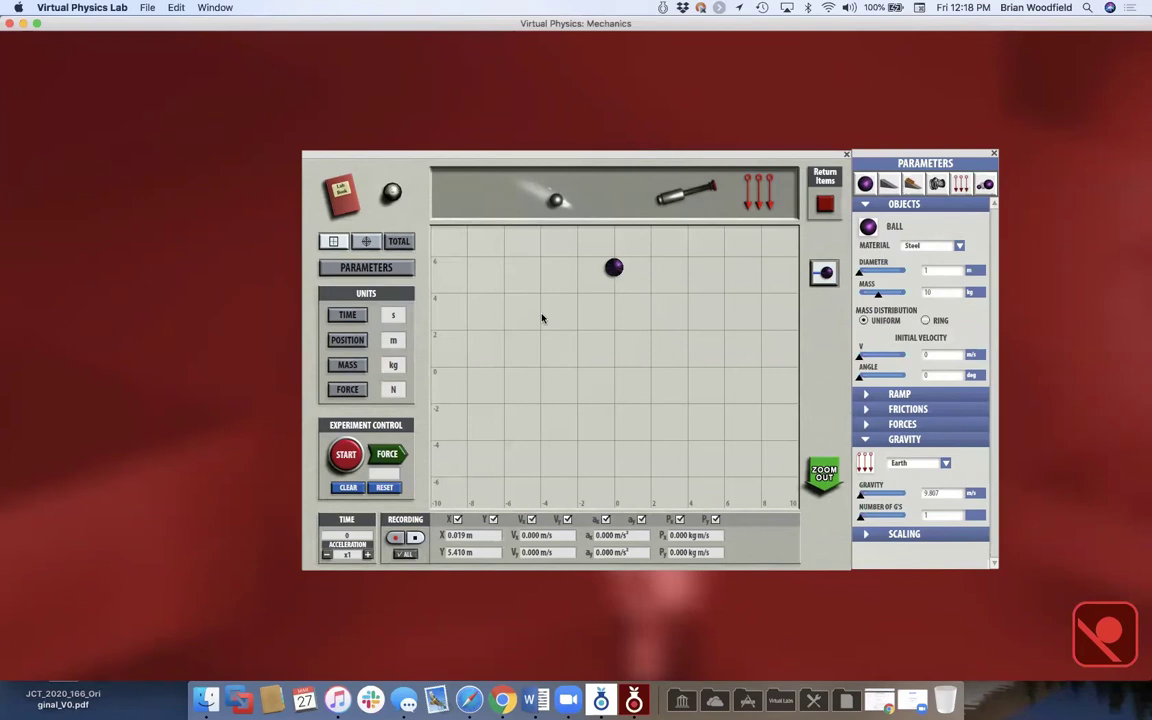
left_click(346, 455)
left_click(385, 488)
- Add downward gravity to the experiment area, run the ball's free fall, and reset it
left_click_drag(758, 192, 717, 284)
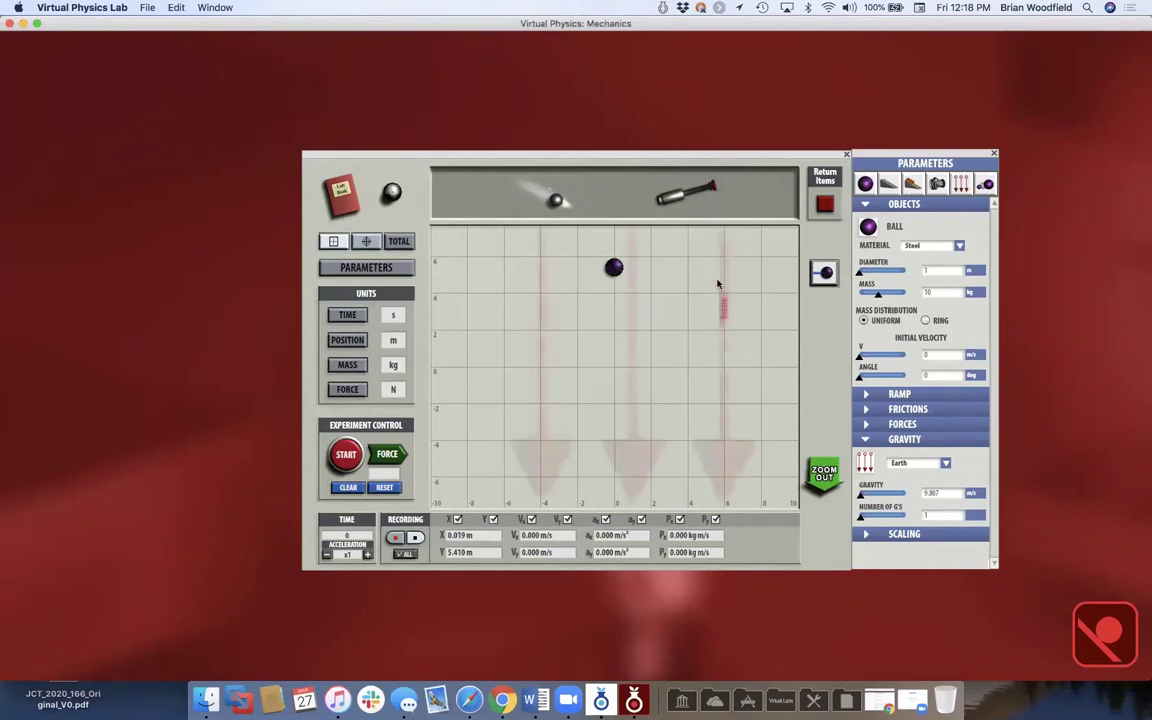
left_click(346, 455)
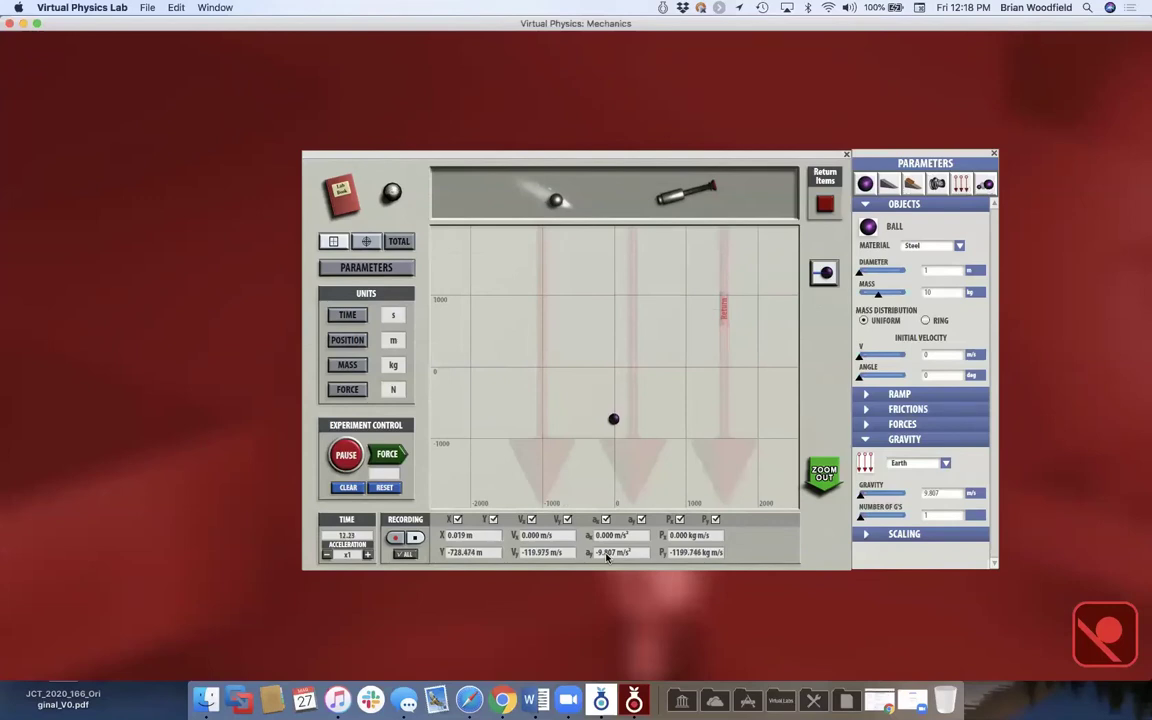
left_click(386, 488)
- Add air resistance to the falling-ball experiment, run it, and reset it
left_click_drag(556, 199, 715, 306)
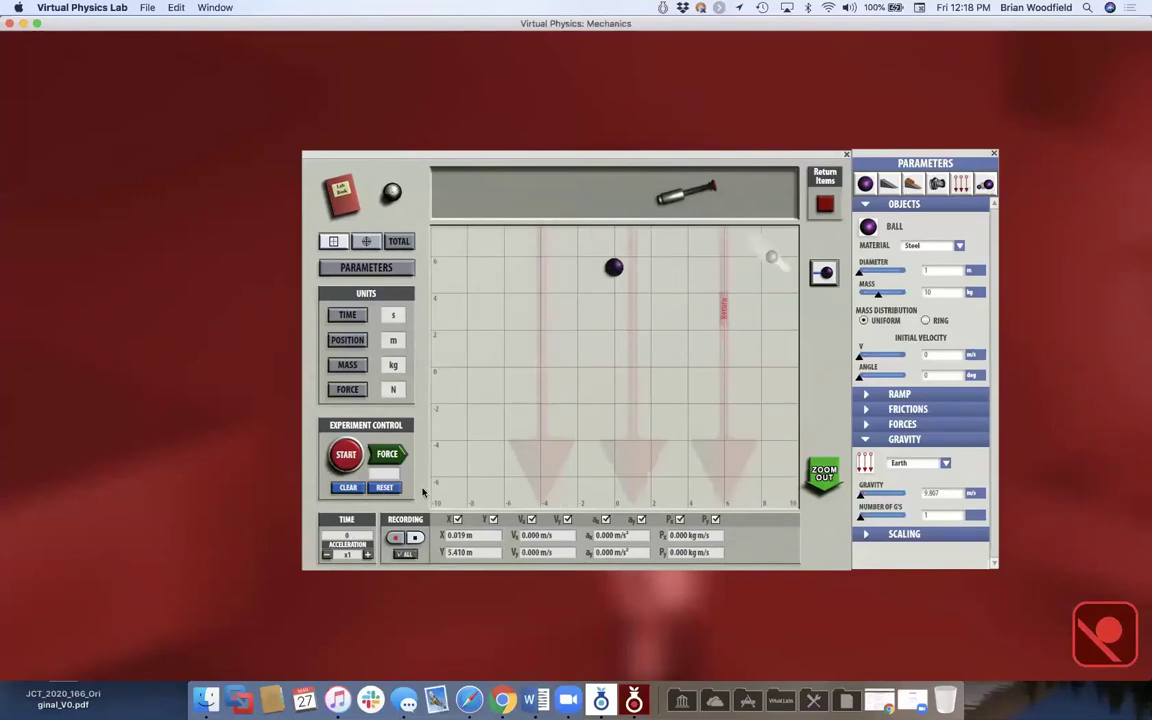
left_click(346, 457)
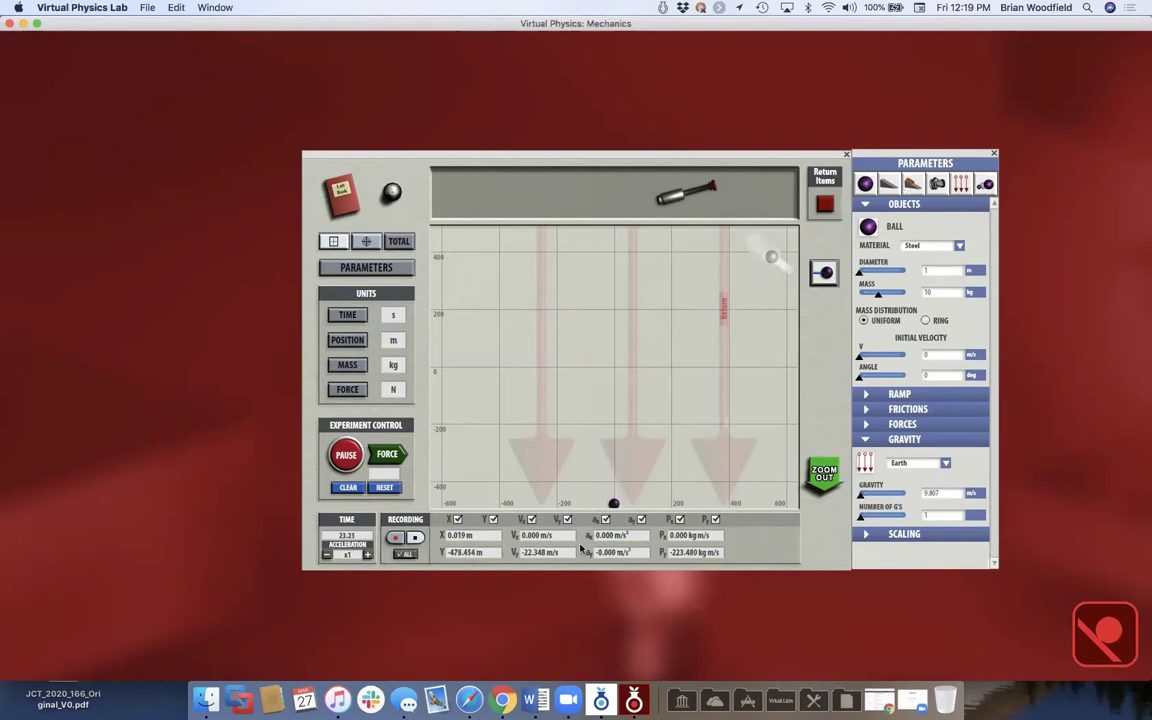
left_click(384, 488)
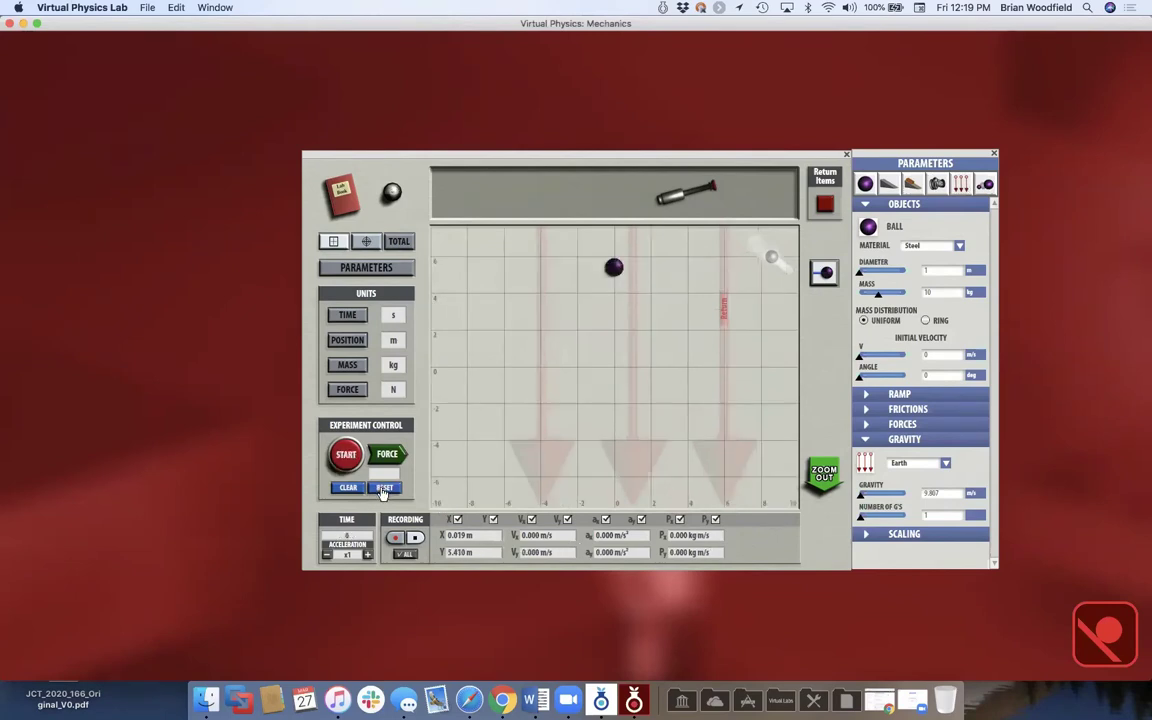
- Move the ball to about X -5.25 m, Y -2.95 m, replace air resistance with a plunger below the ball, fire it and reset
left_click_drag(614, 268, 518, 421)
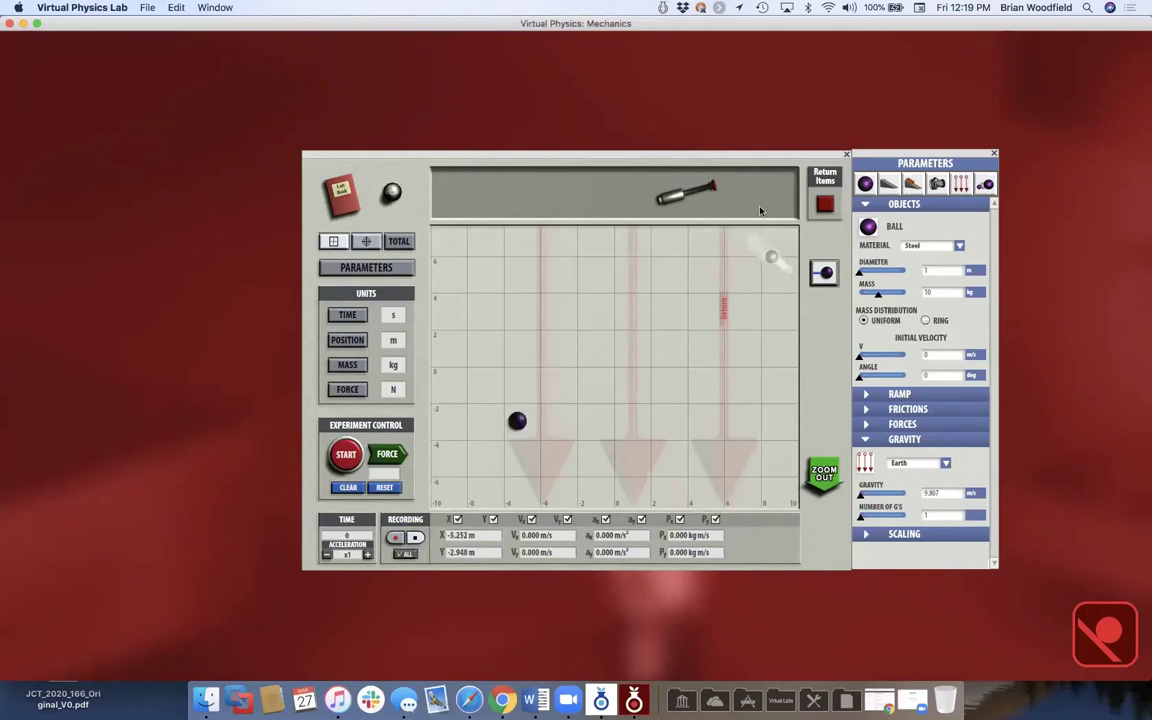
left_click(773, 258)
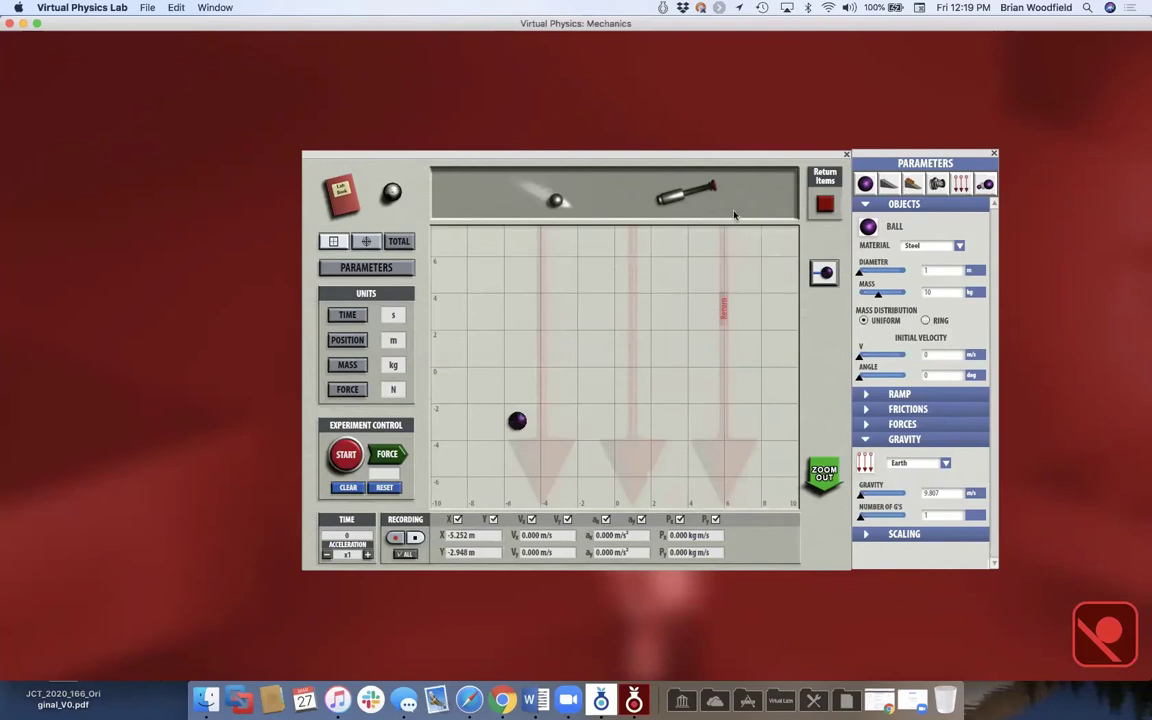
left_click_drag(676, 195, 512, 432)
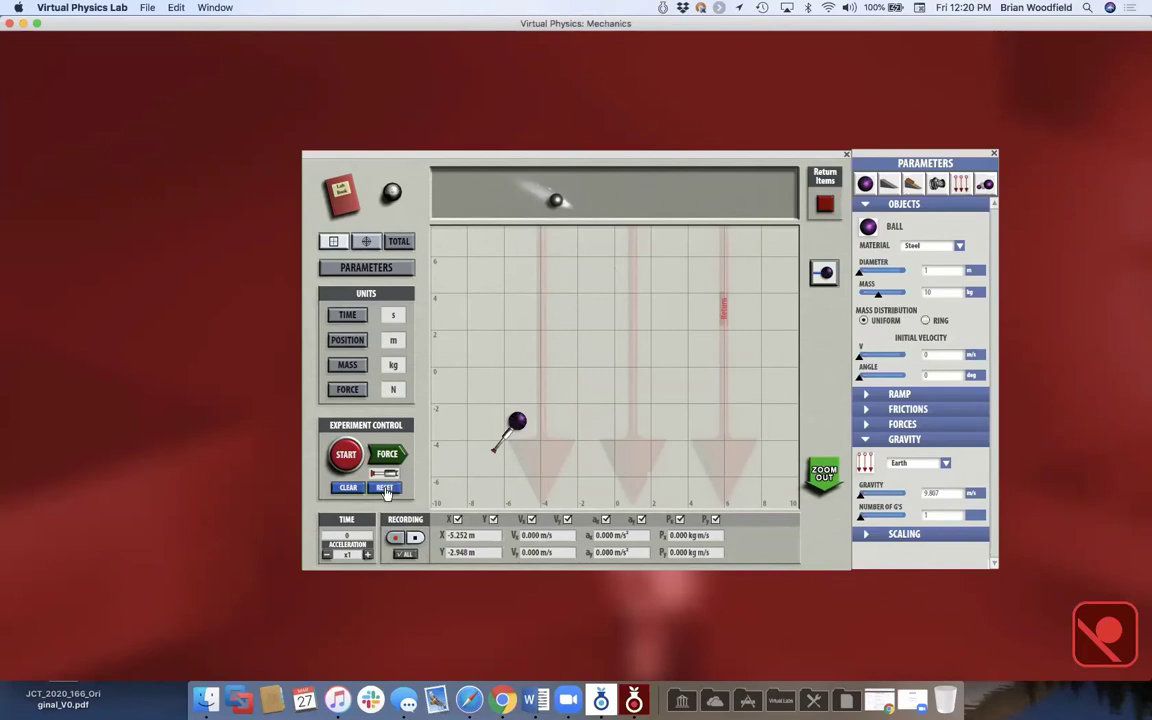
left_click(388, 456)
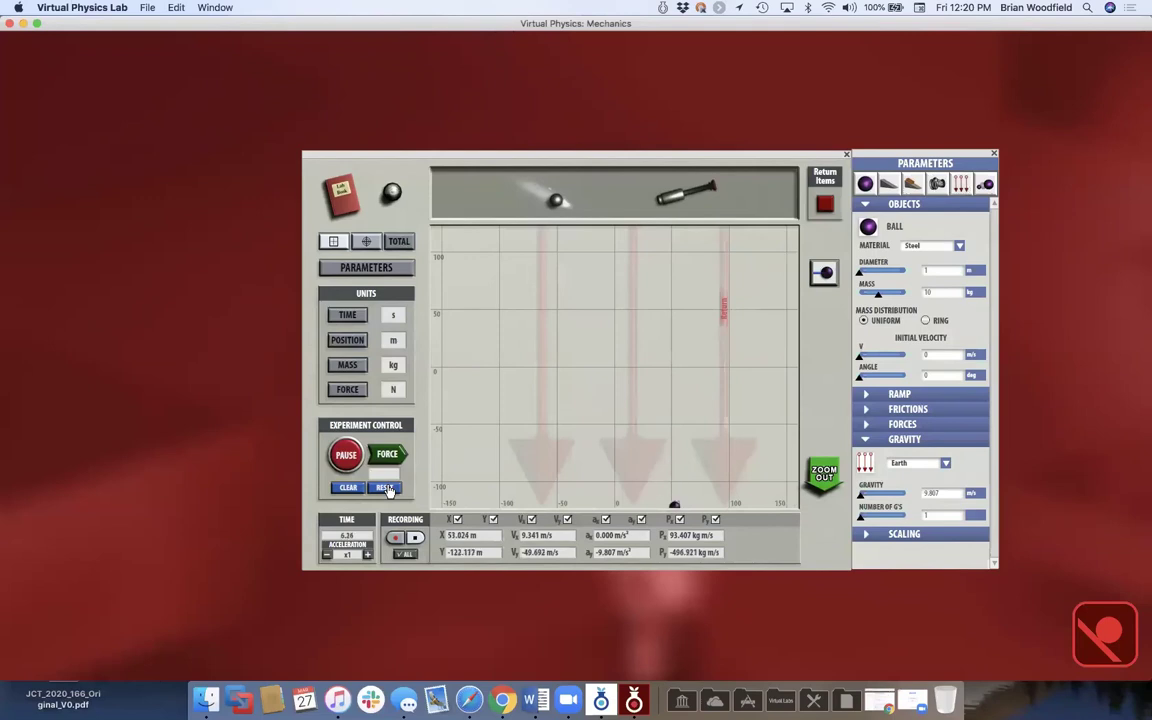
left_click(385, 488)
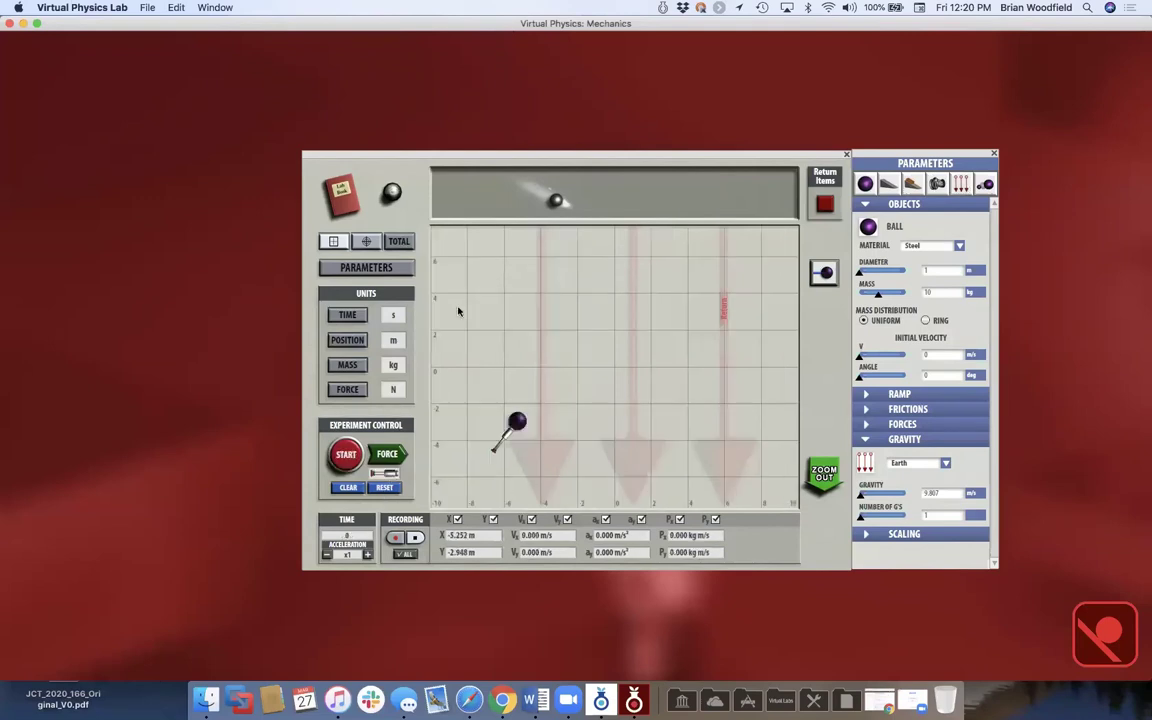
- Add air resistance to the plunger launch, fire the ball again, and reset the experiment
left_click_drag(548, 199, 585, 267)
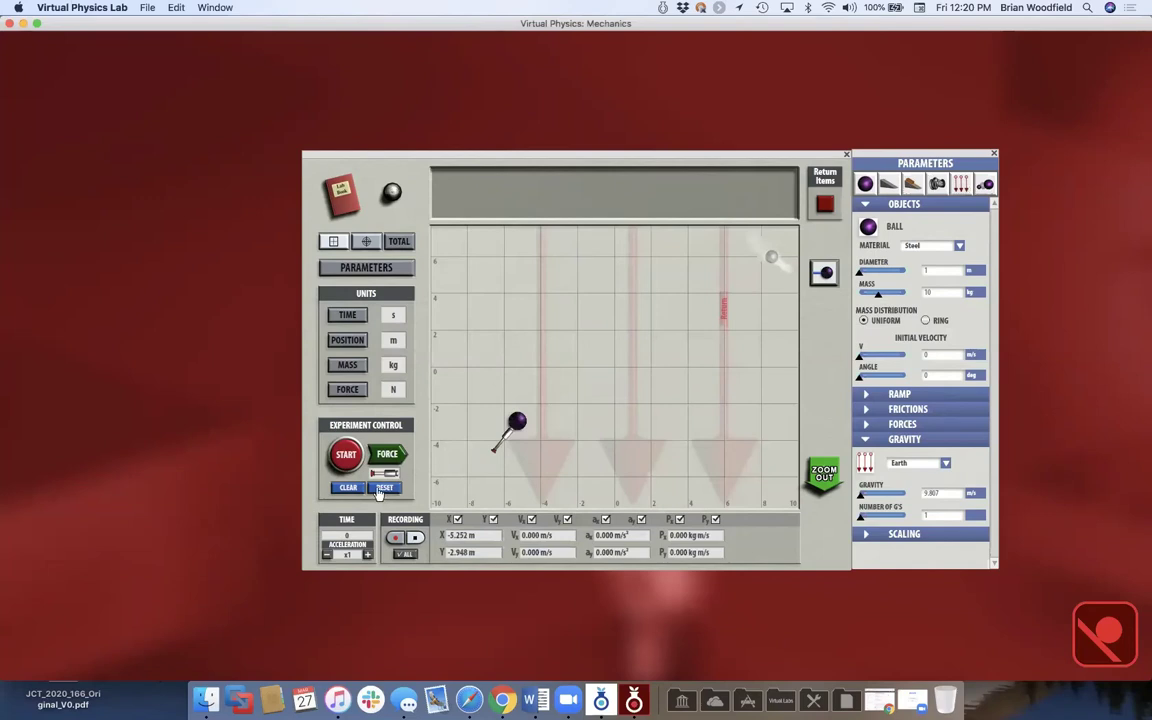
left_click(388, 455)
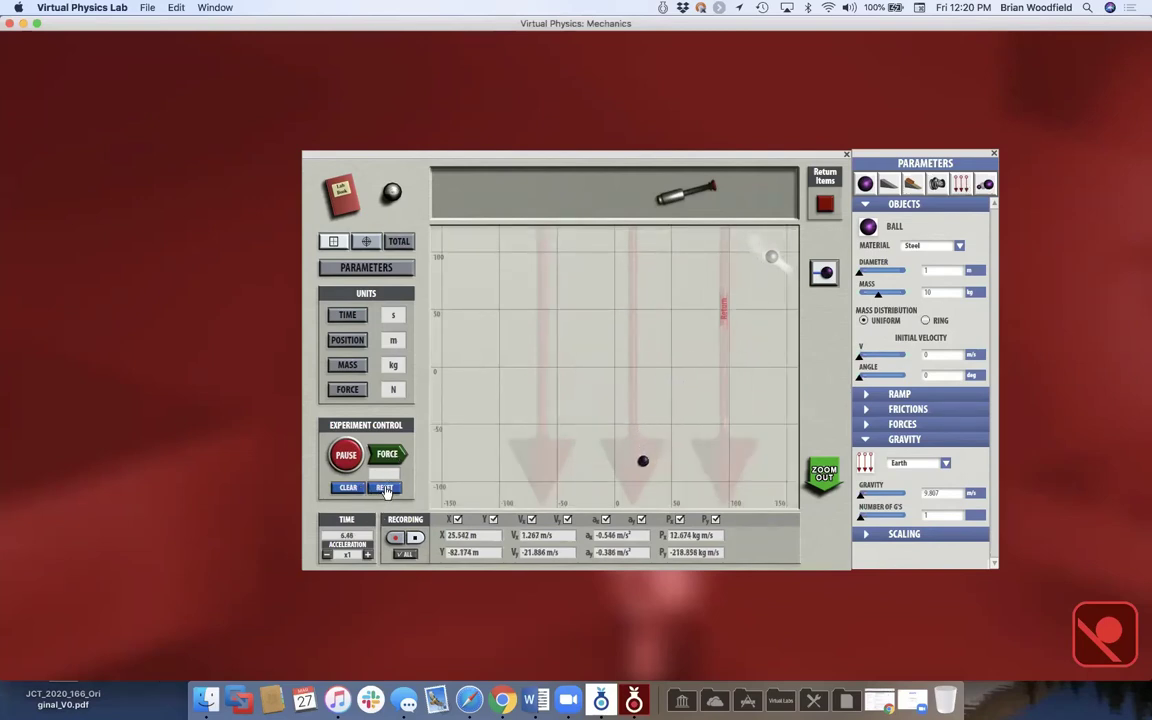
left_click(385, 488)
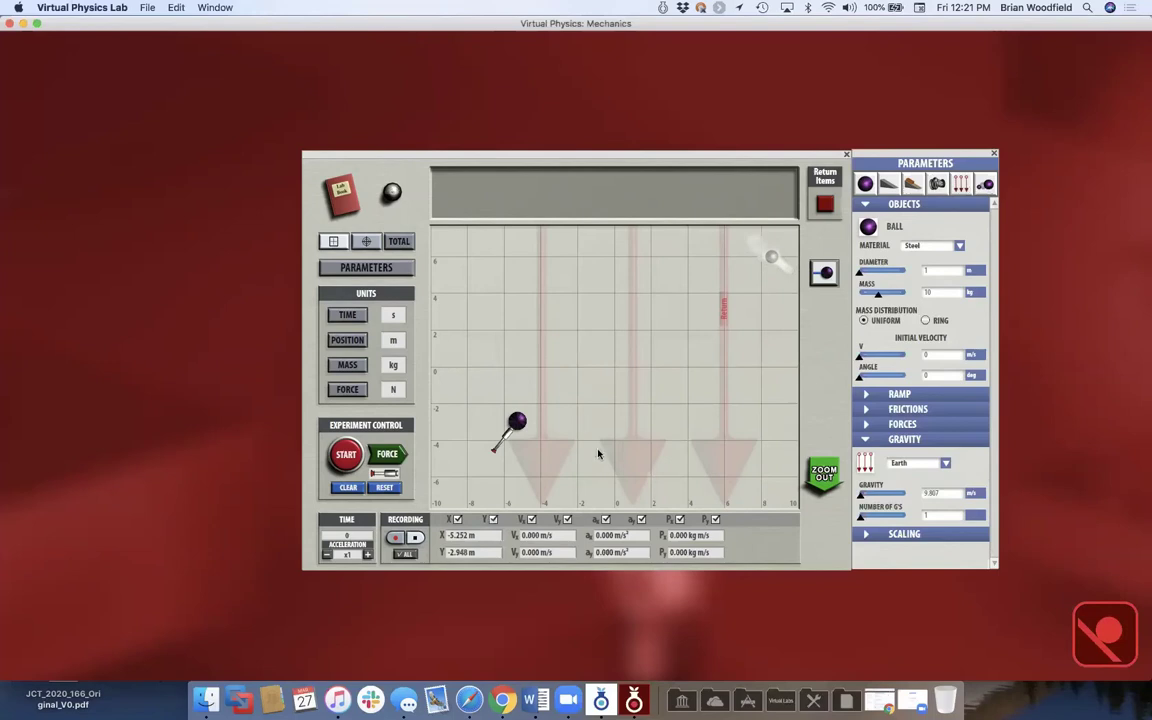
- Return all items to the shelves and load the Cannon Ball Fire preset experiment
left_click(826, 208)
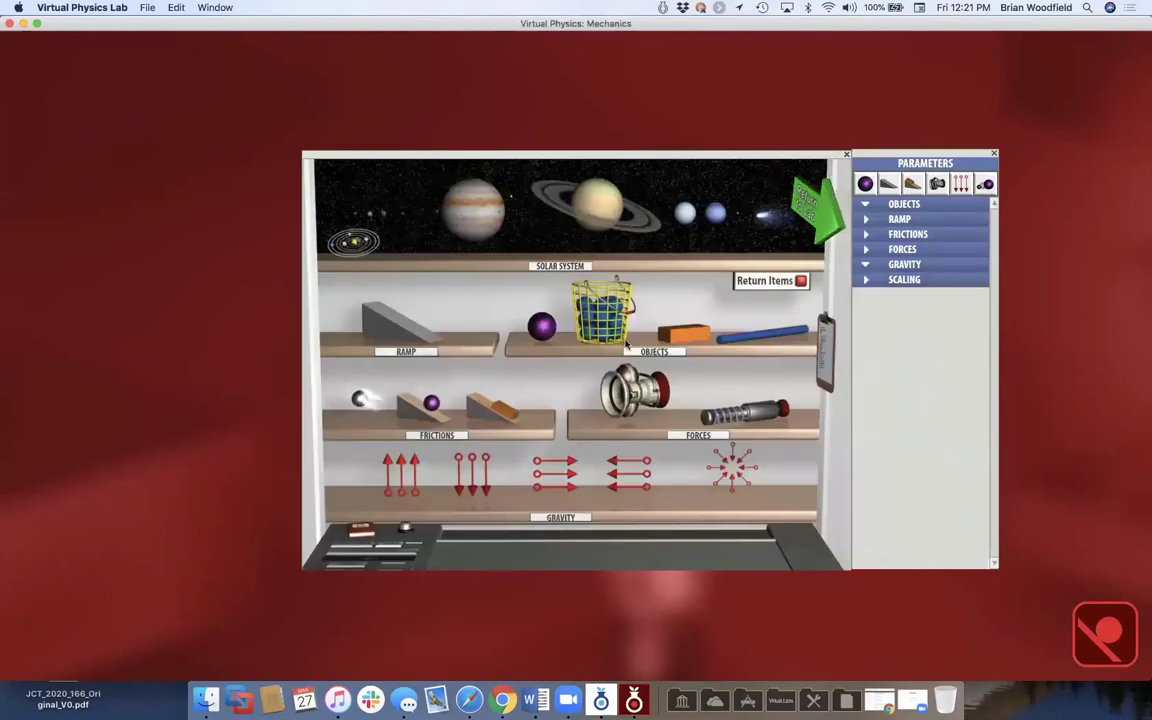
left_click(821, 352)
mouse_move(821, 352)
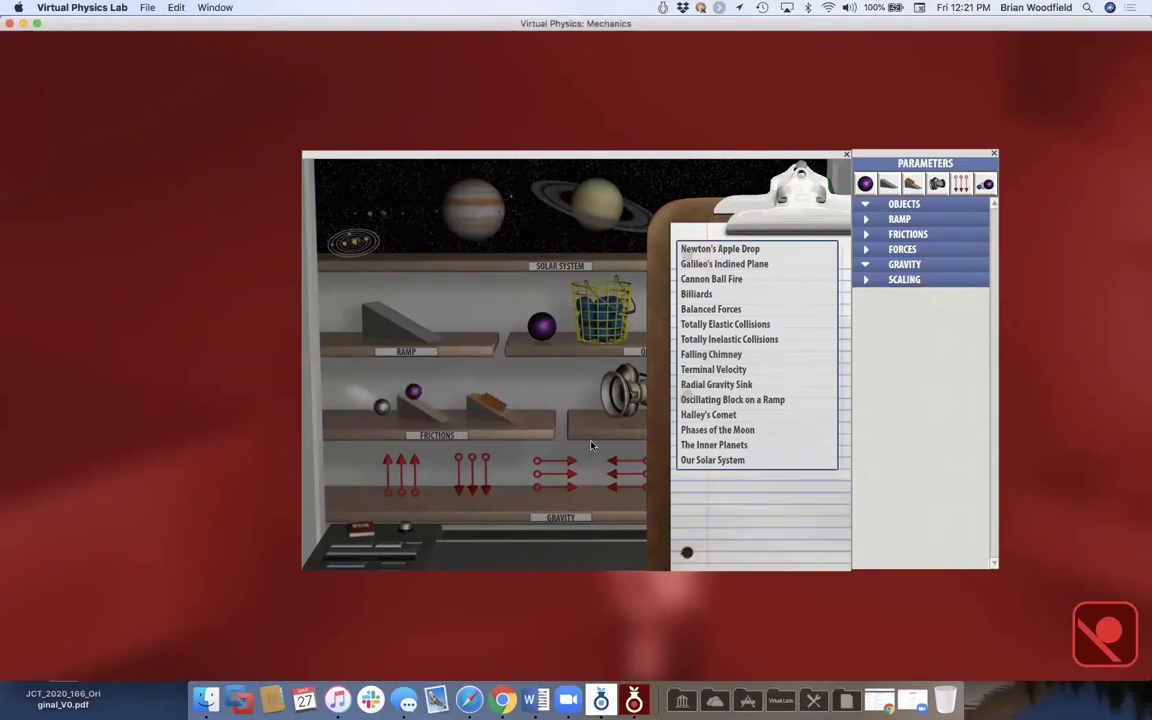
mouse_move(720, 283)
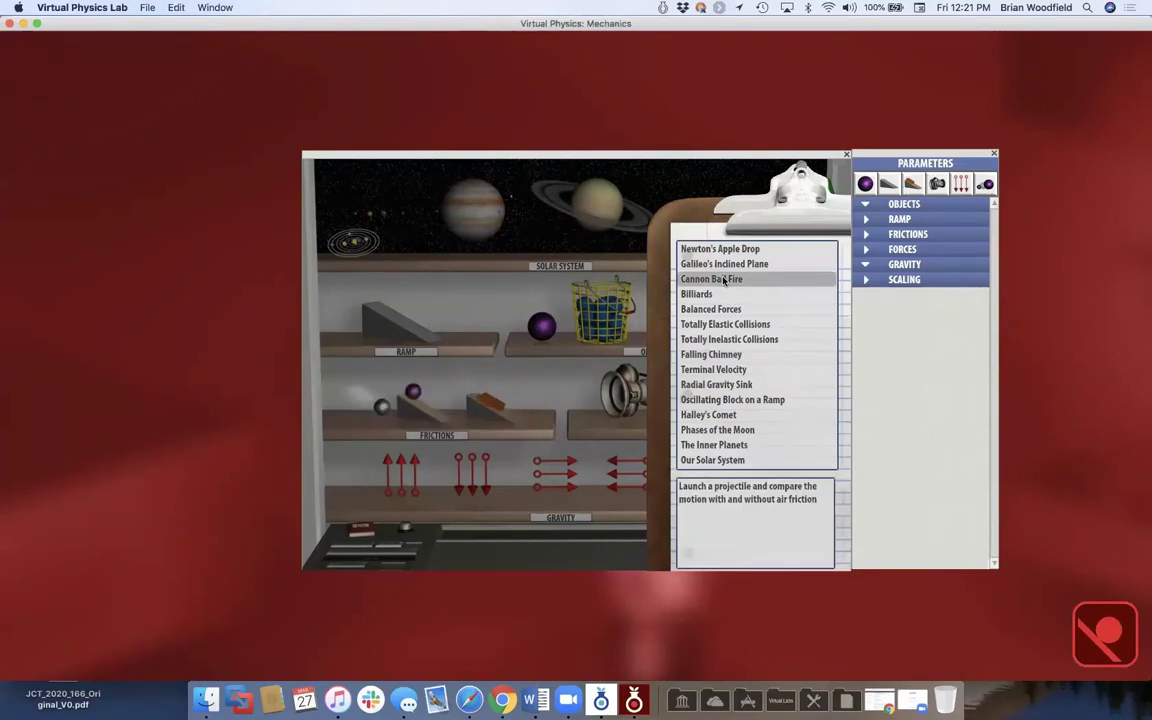
left_click(715, 280)
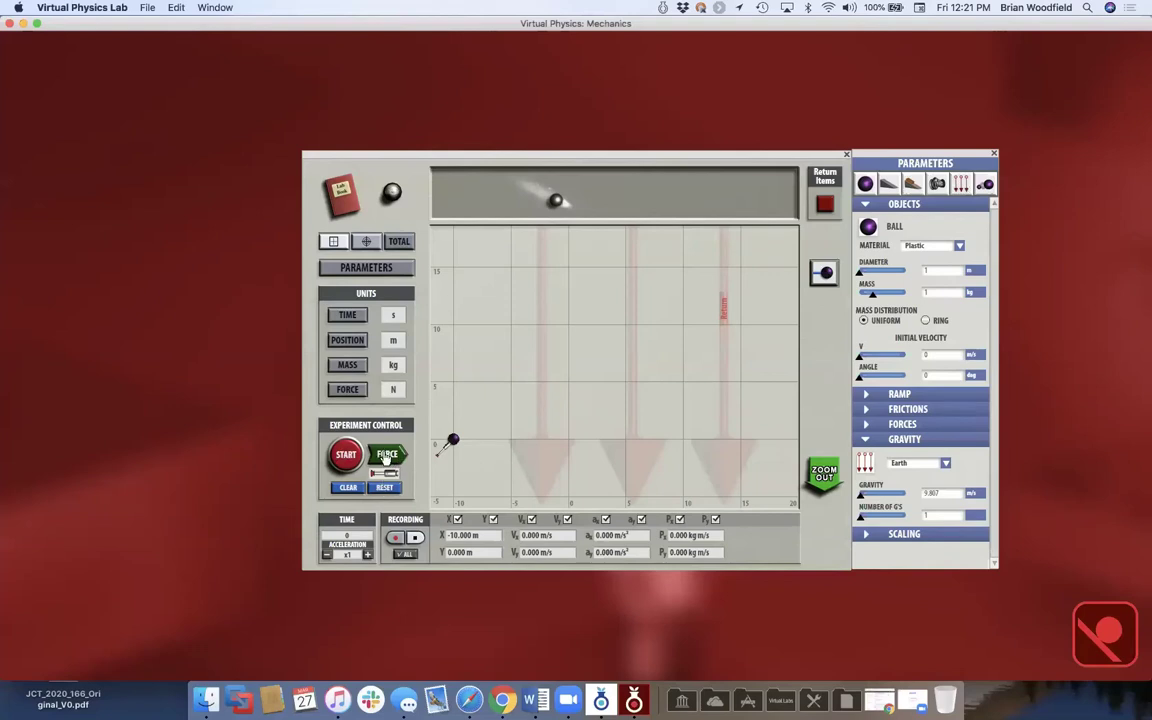
- Record the cannon ball launch, and view the Free Motion Ball data table in the lab book
left_click(396, 540)
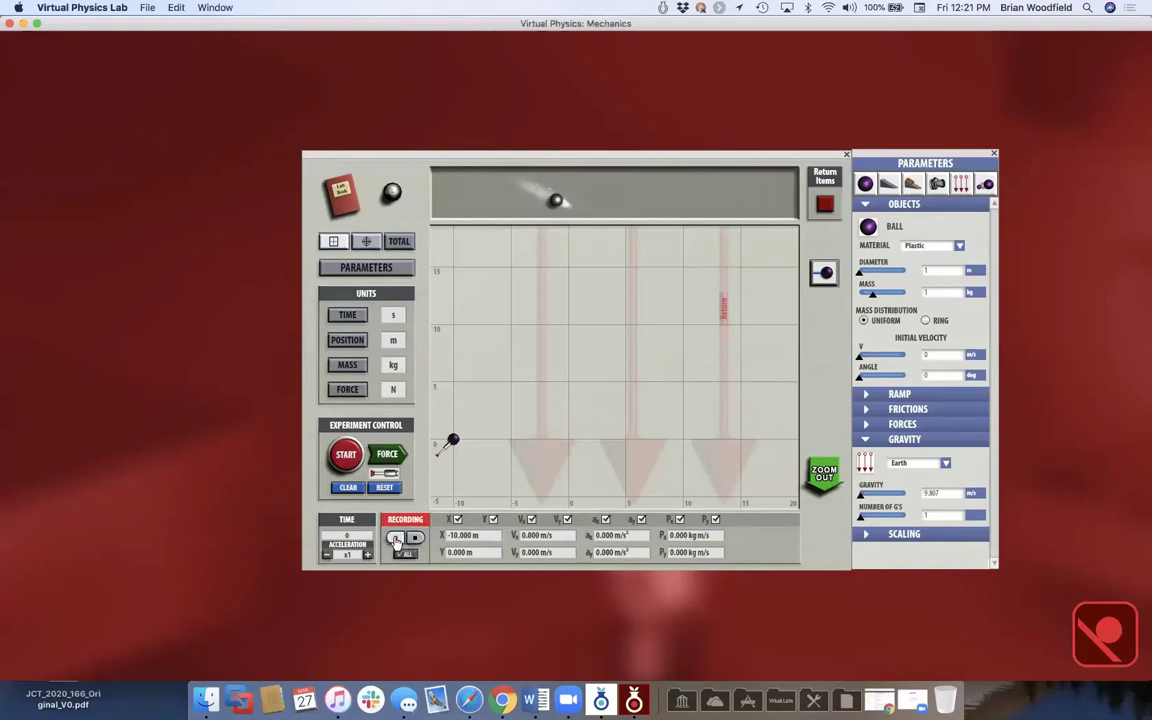
left_click(389, 456)
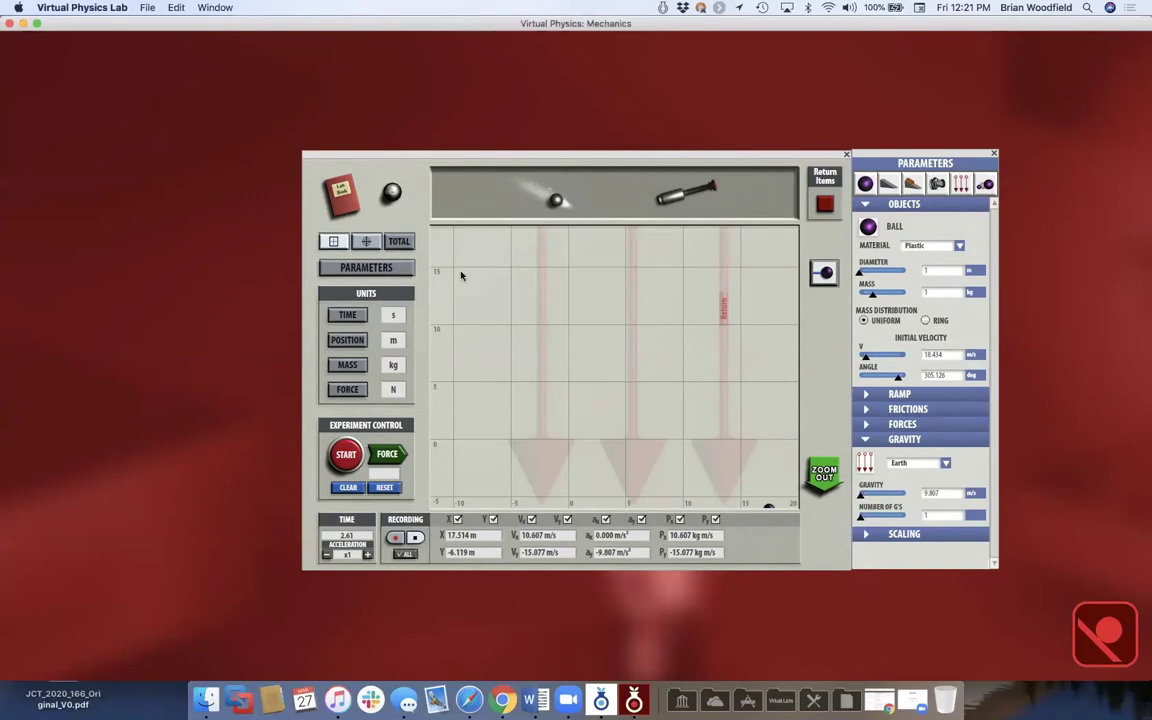
left_click(337, 196)
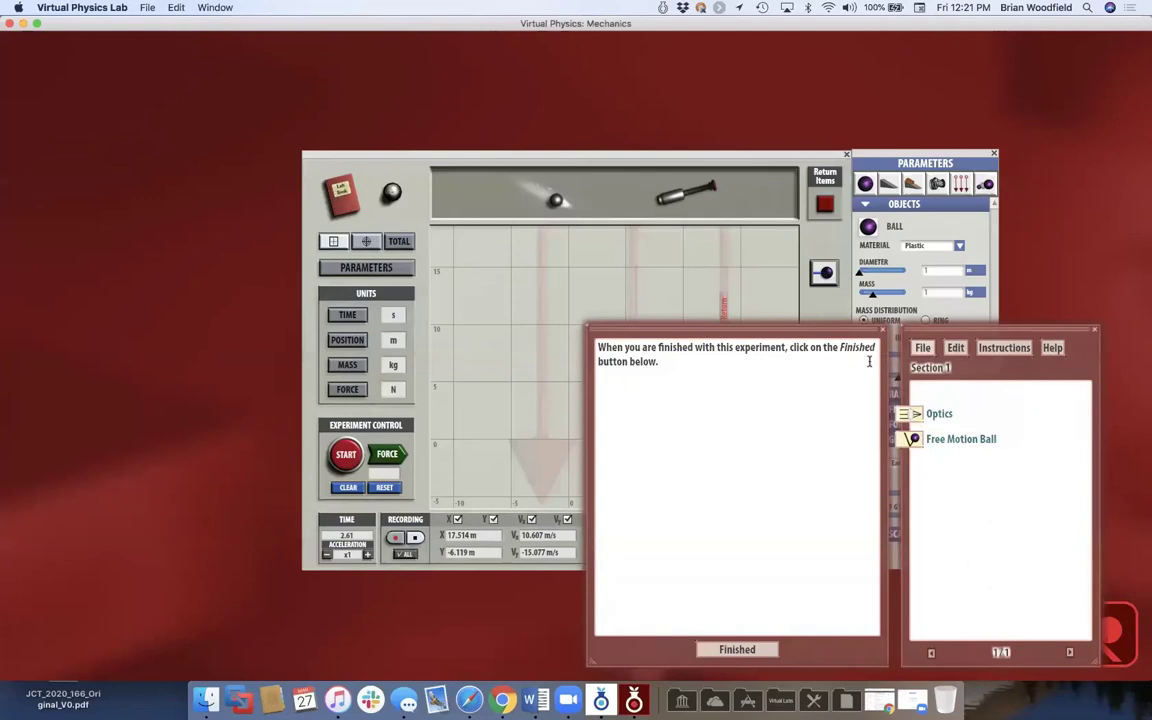
left_click(912, 440)
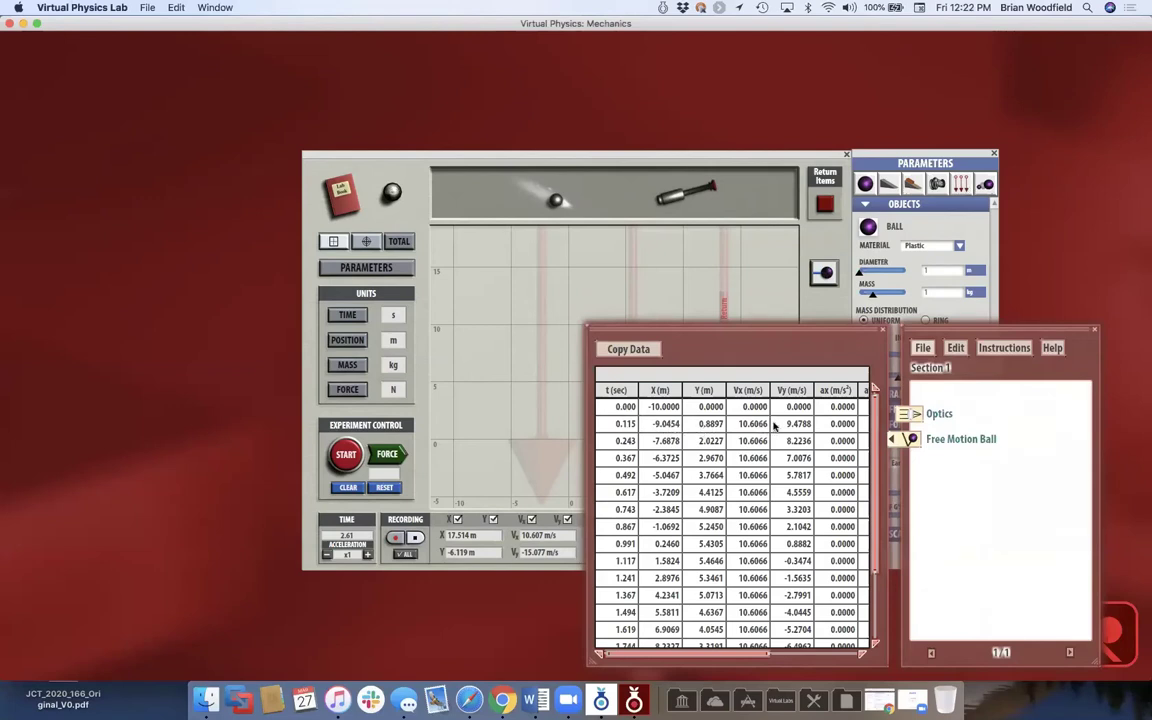
scroll(715, 474, "right", 3)
scroll(715, 472, "left", 2)
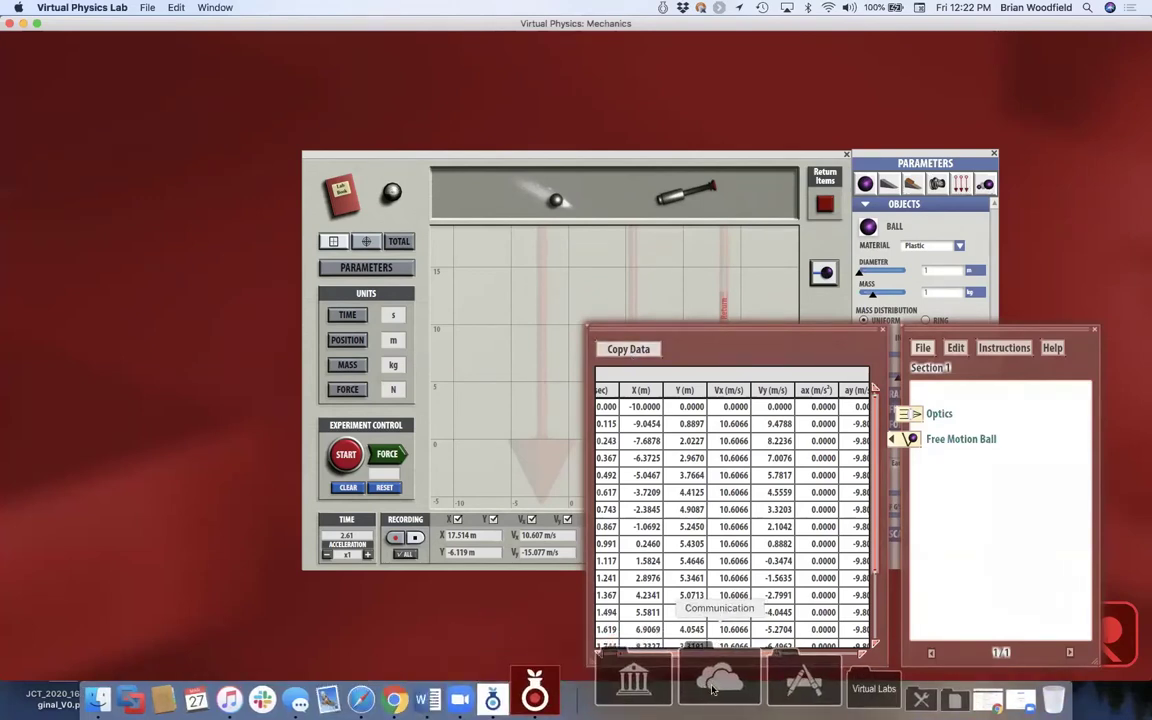
- Copy the recorded Free Motion Ball data into a blank Microsoft Excel workbook, starting at cell A1
left_click(745, 690)
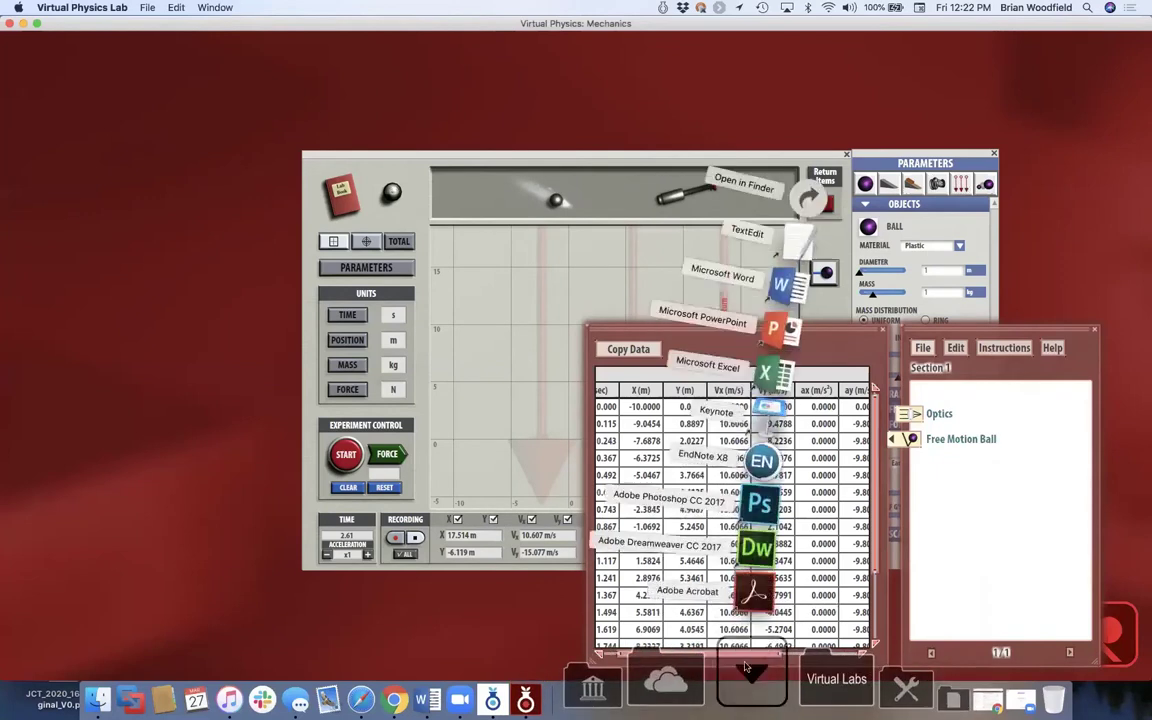
left_click(792, 372)
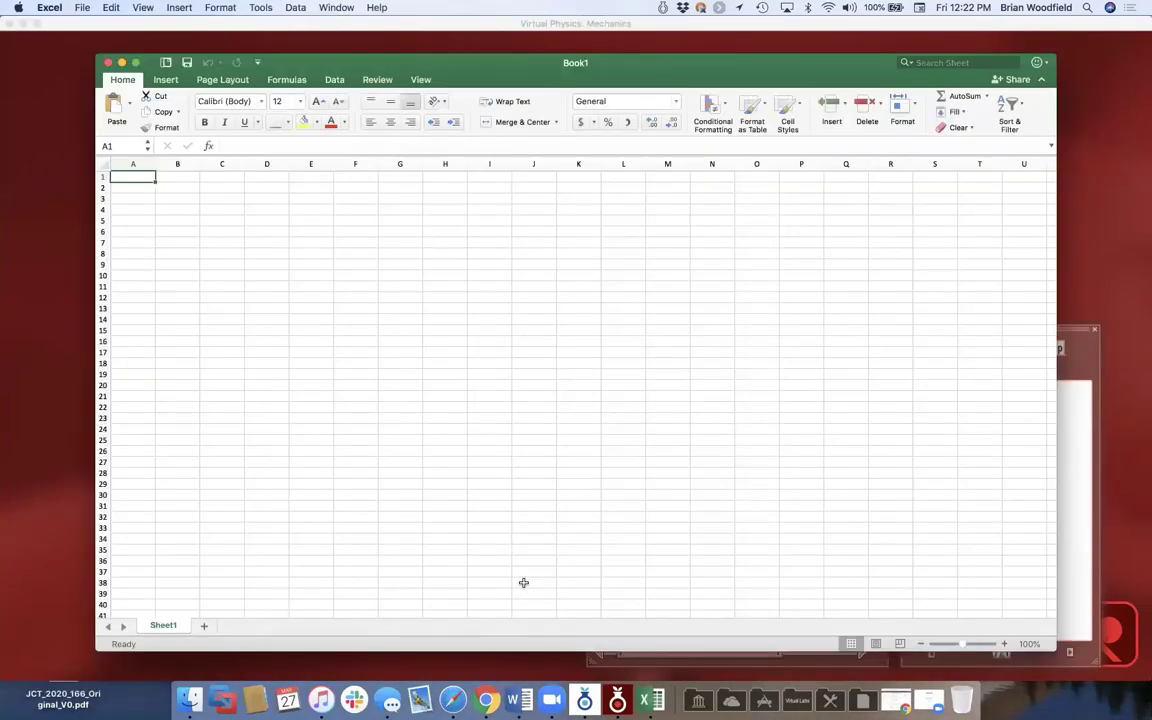
type("t (sec)\tX (m)\tY (m)\tVx (m/s)\tVy (m/s)\tax (m/s²)\tay (m/s²)\tPx (kg m/s)\tPy (kg m/s) 0\t-10\t0\t0\t0\t0\t0\t0\t0 0.115\t-9.0454\t0.8897\t10.6066\t9.4788\t0\t-9.8066\t10.6066\t9.4788 0.243\t-7.6878\t2.0227\t10.6066\t8.2236\t0\t-9.8066\t10.6066\t8.2236 0.367\t-6.3725\t2.967\t10.6066\t7.0076\t0\t-9.8066\t10.6066\t7.0076 0.492\t-5.0467\t3.7664\t10.6066\t5.7817\t0\t-9.8066\t10.6066\t5.7817 0.617\t-3.7209\t4.4125\t10.6066\t4.5559\t0\t-9.8066\t10.6066\t4.5559 0.743\t-2.3845\t4.9087\t10.6066\t3.3203\t0\t-9.8066\t10.6066\t3.3203 0.867\t-1.0692\t5.245\t10.6066\t2.1042\t0\t-9.8066\t10.6066\t2.1042 0.991\t0.246\t5.4305\t10.6066\t0.8882\t0\t-9.8066\t10.6066\t0.8882 1.117\t1.5824\t5.4646\t10.6066\t-0.3474\t0\t-9.8066\t10.6066\t-0.3474 1.241\t2.8976\t5.3461\t10.6066\t-1.5635\t0\t-9.8066\t10.6066\t-1.5635 1.367\t4.2341\t5.0713\t10.6066\t-2.7991\t0\t-9.8066\t10.6066\t-2.7991 1.494\t5.5811\t4.6367\t10.6066\t-4.0445\t0\t-9.8066\t10.6066\t-4.0445 1.619\t6.9069\t4.0545\t10.6066\t-5.2704\t0\t-9.8066\t10.6066\t-5.2704 1.744\t8.2327\t3.3191\t10.6066\t-6.4962\t0\t-9.8066\t10.6066\t-6.4962 1.867\t9.5374\t2.4459\t10.6066\t-7.7024\t0\t-9.8066\t10.6066\t-7.7024 1.992\t10.8632\t1.4065\t10.6066\t-8.9282\t0\t-9.8066\t10.6066\t-8.9282 2.117\t12.189\t0.2138\t10.6066\t-10.1541\t0\t-9.8066\t10.6066\t-10.1541 2.24\t13.4936\t-1.1093\t10.6066\t-11.3603\t0\t-9.8066\t10.6066\t-11.3603 2.368\t14.8513\t-2.6438\t10.6066\t-12.6155\t0\t-9.8066\t10.6066\t-12.6155 2.49\t16.1453\t-4.2558\t10.6066\t-13.812\t0\t-9.8066\t10.6066\t-13.812")
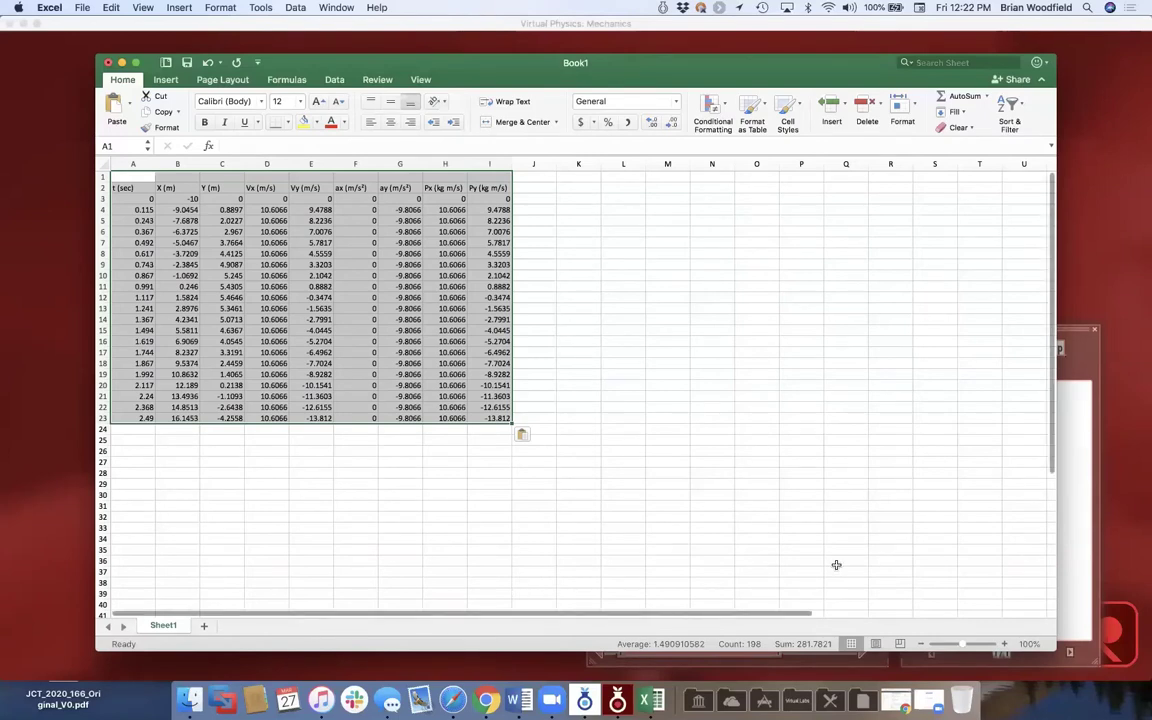
- Switch back to Virtual Physics, reset the Cannon Ball Fire experiment, and launch the ball again with trails turned on
left_click(1098, 288)
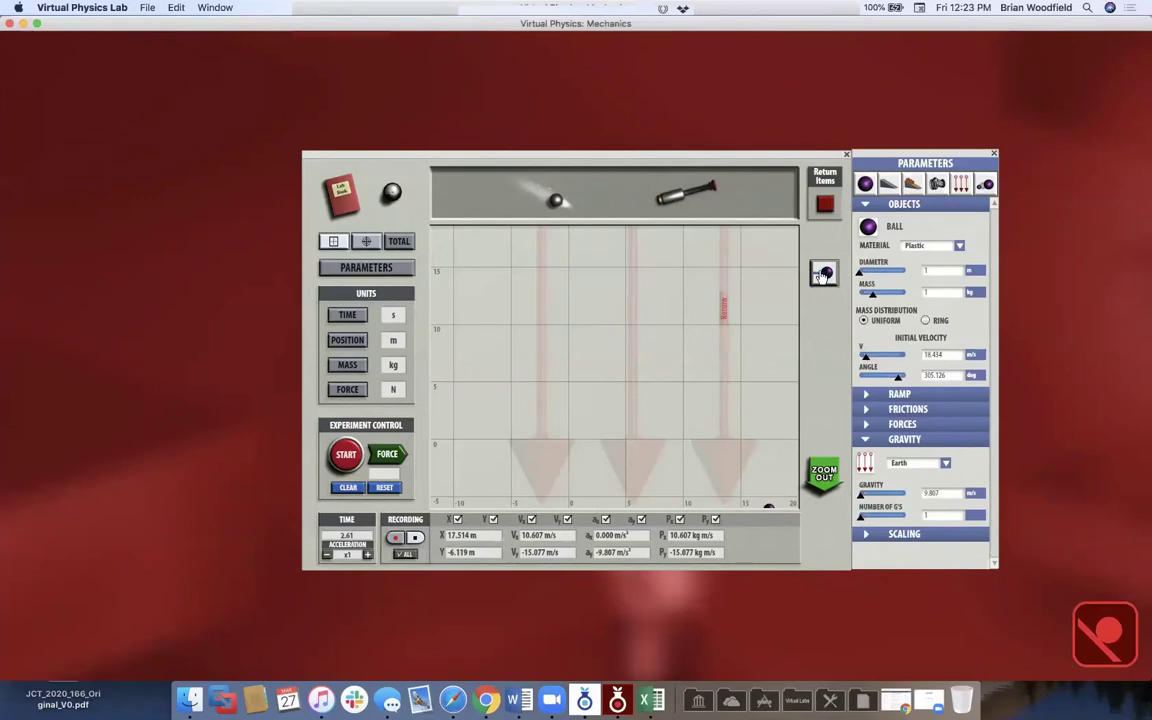
left_click(386, 488)
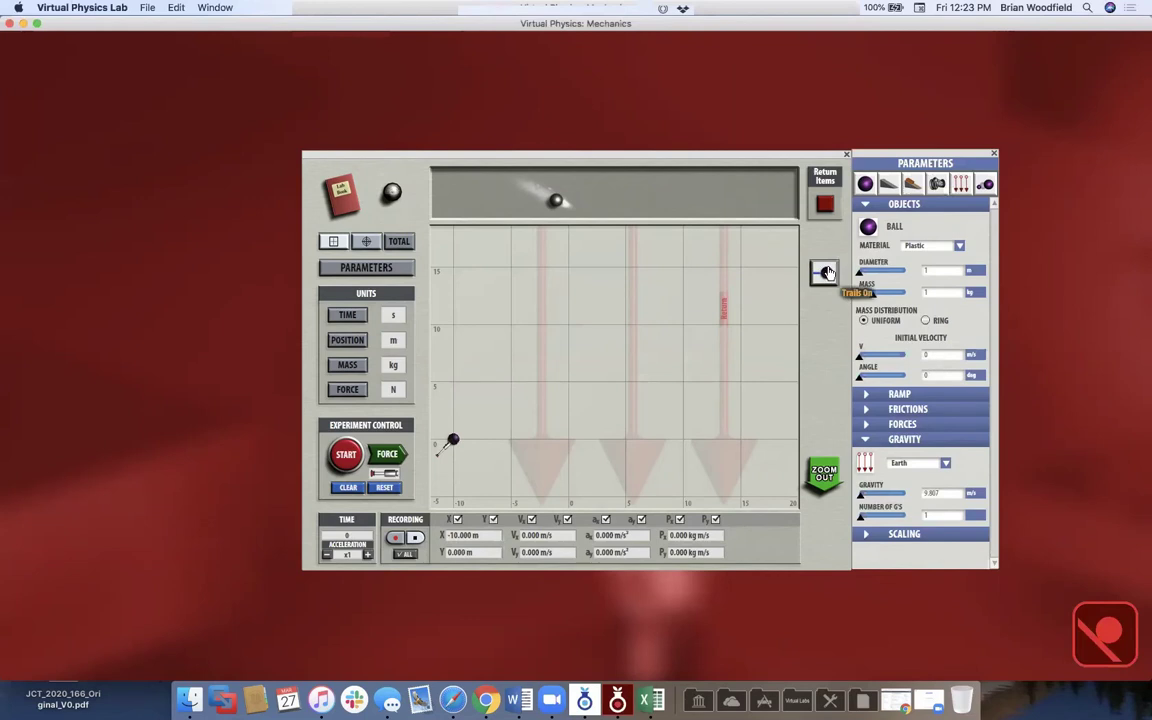
left_click(390, 457)
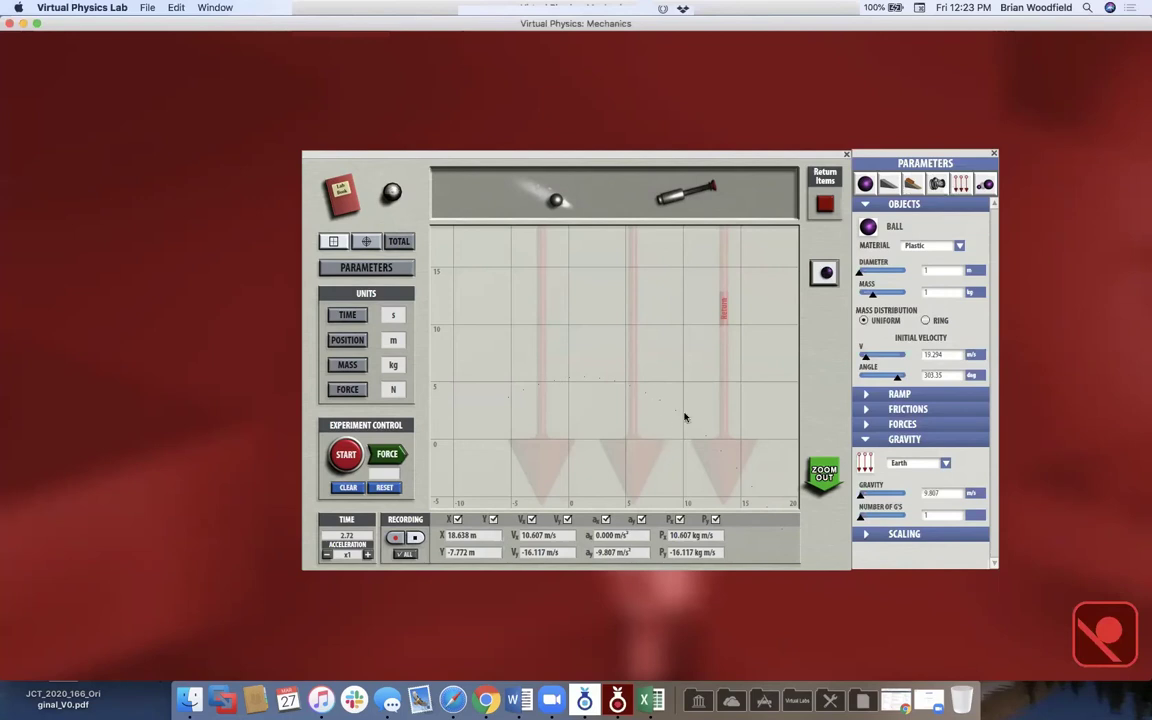
- Return all items to the shelves and load the Billiards preset experiment
left_click(825, 207)
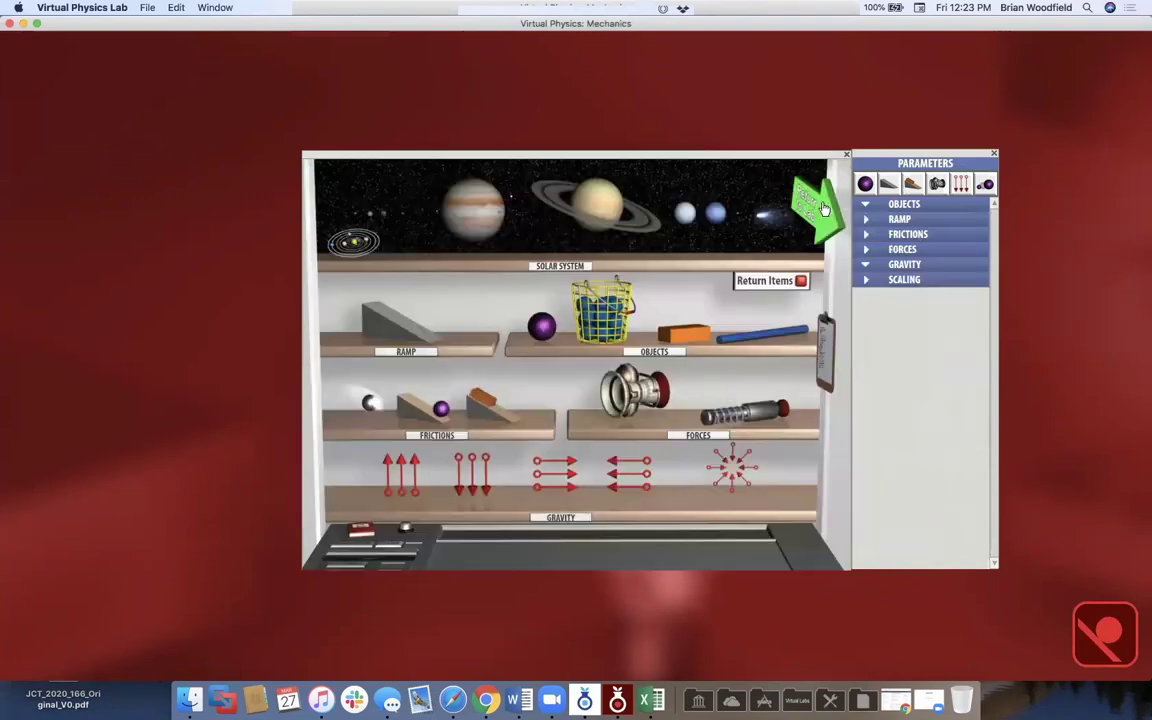
left_click(822, 358)
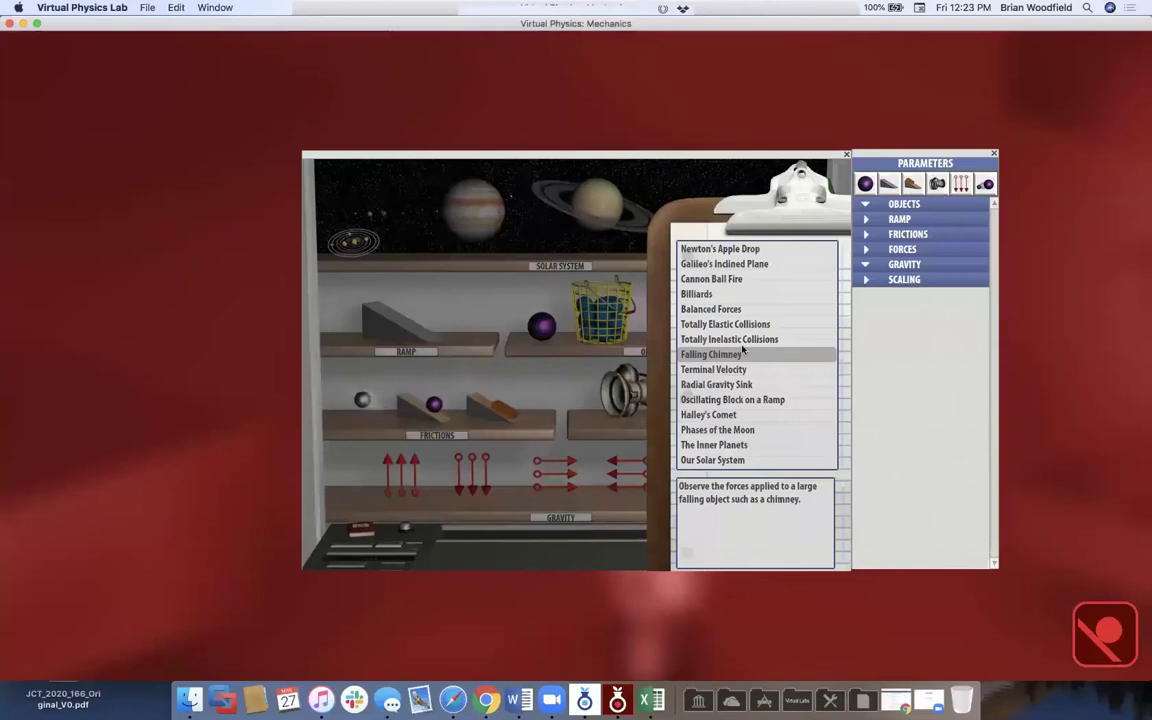
left_click(718, 295)
left_click(718, 295)
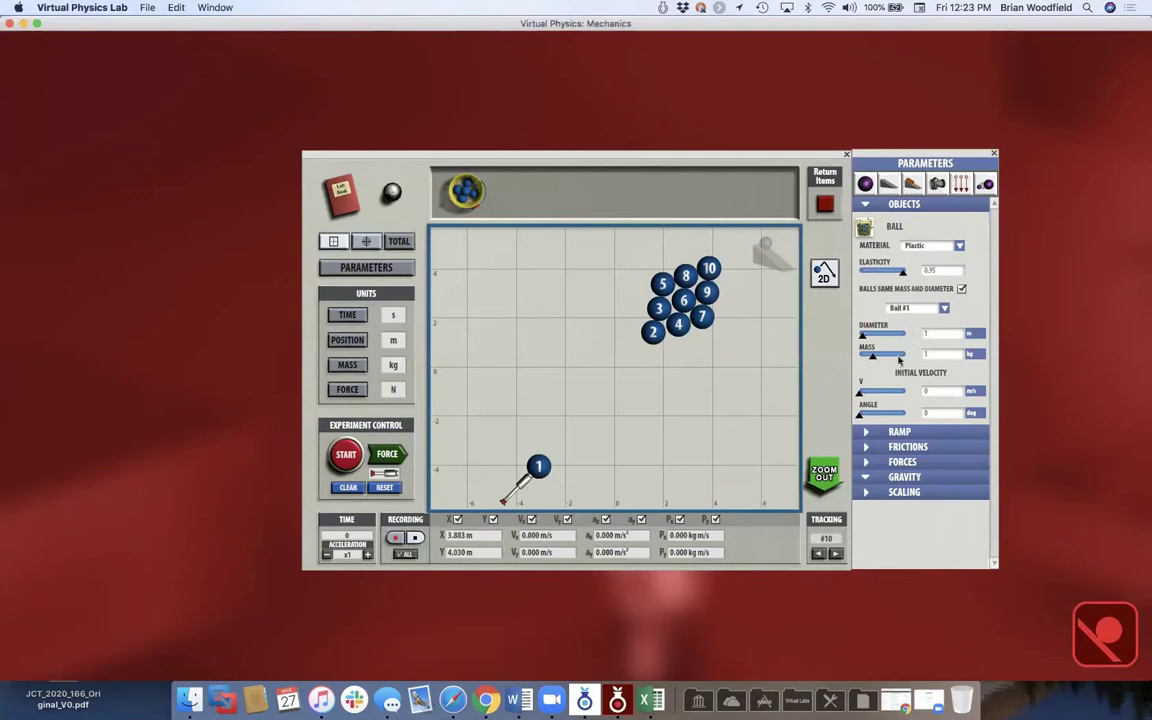
- Show the rolling friction parameters of the billiards setup and fire ball 1 into the rack with the plunger
left_click(899, 448)
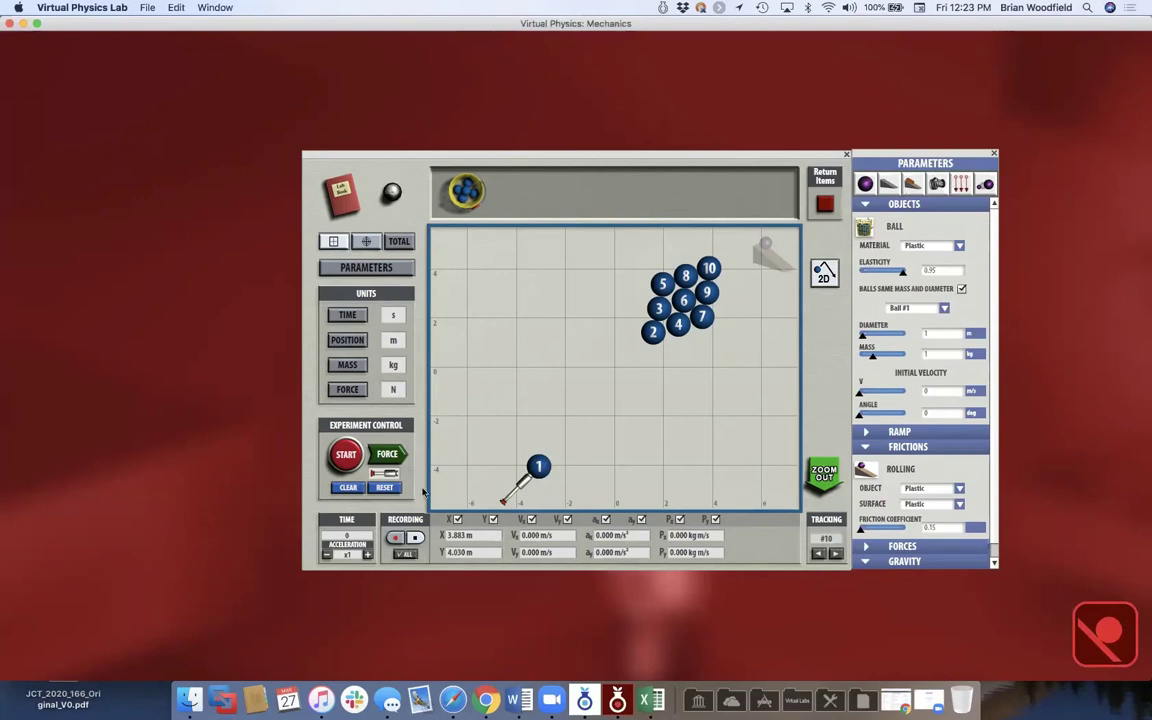
left_click(387, 456)
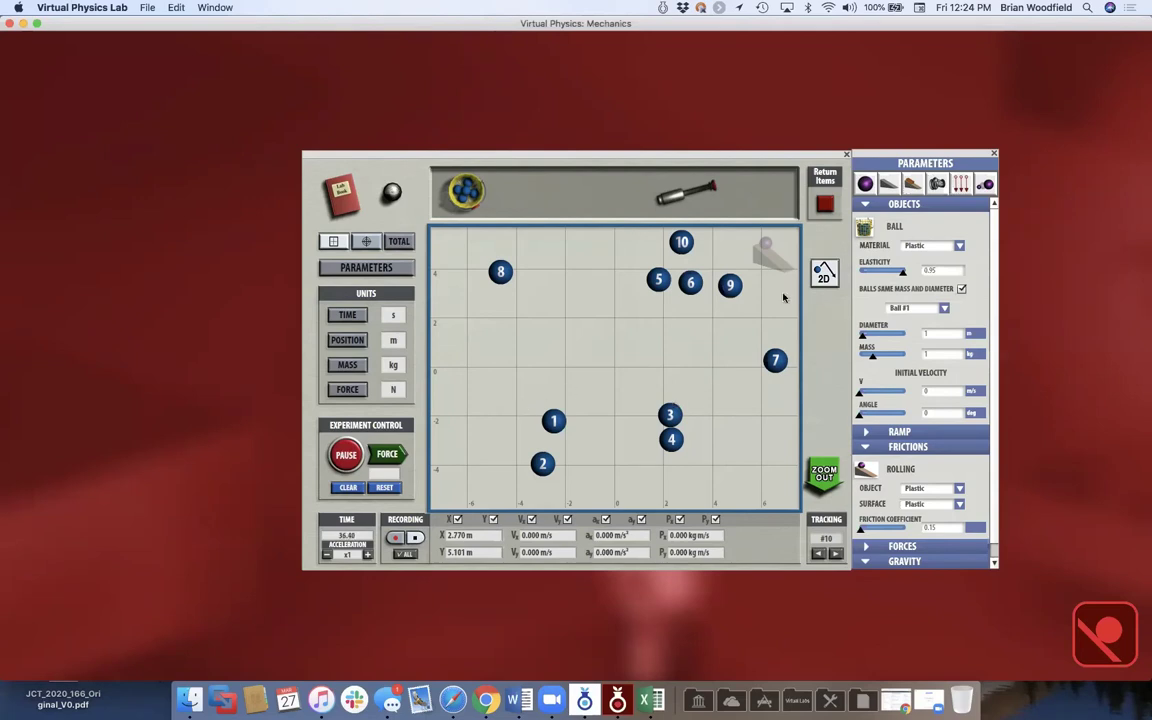
- Return the billiards items and look through the remaining presets, including Our Solar System and Oscillating Block on a Ramp, without loading one
left_click(824, 206)
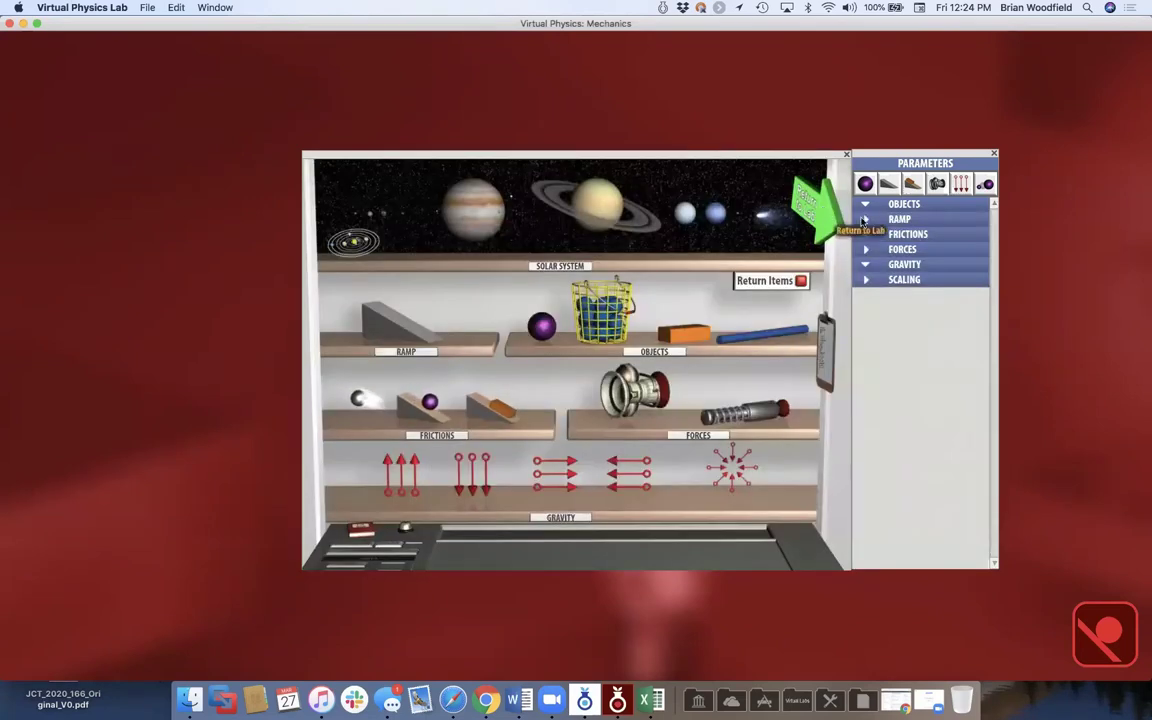
left_click(820, 353)
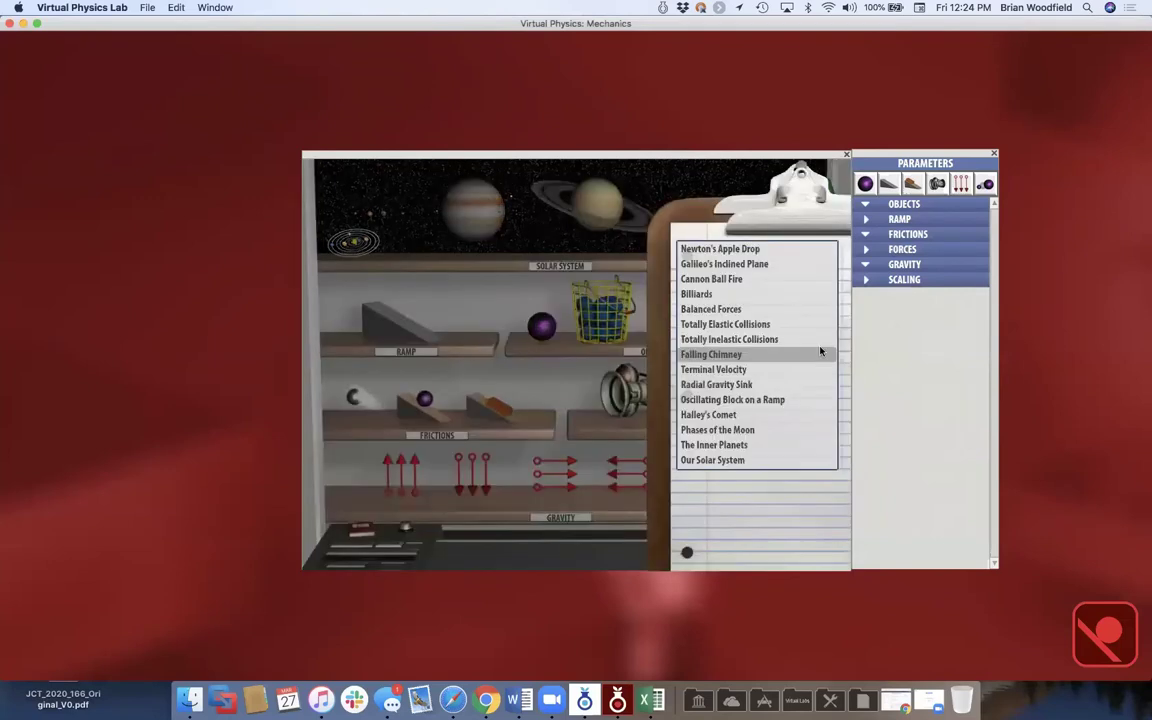
mouse_move(820, 353)
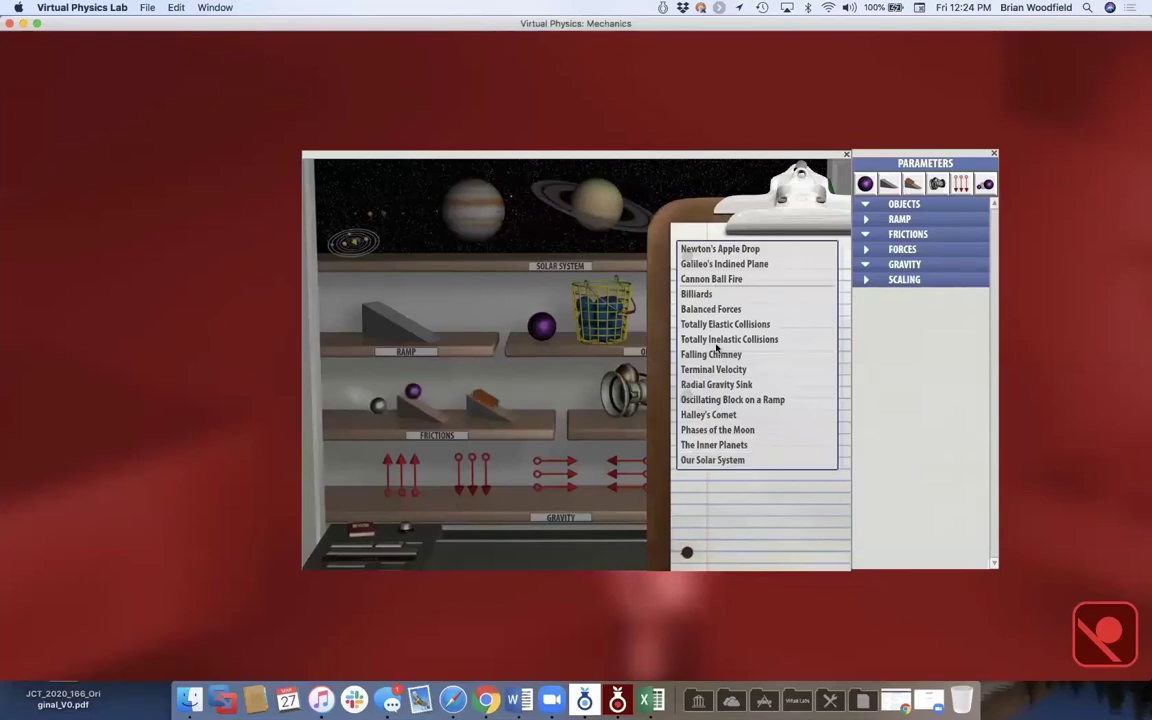
left_click(717, 462)
left_click(697, 401)
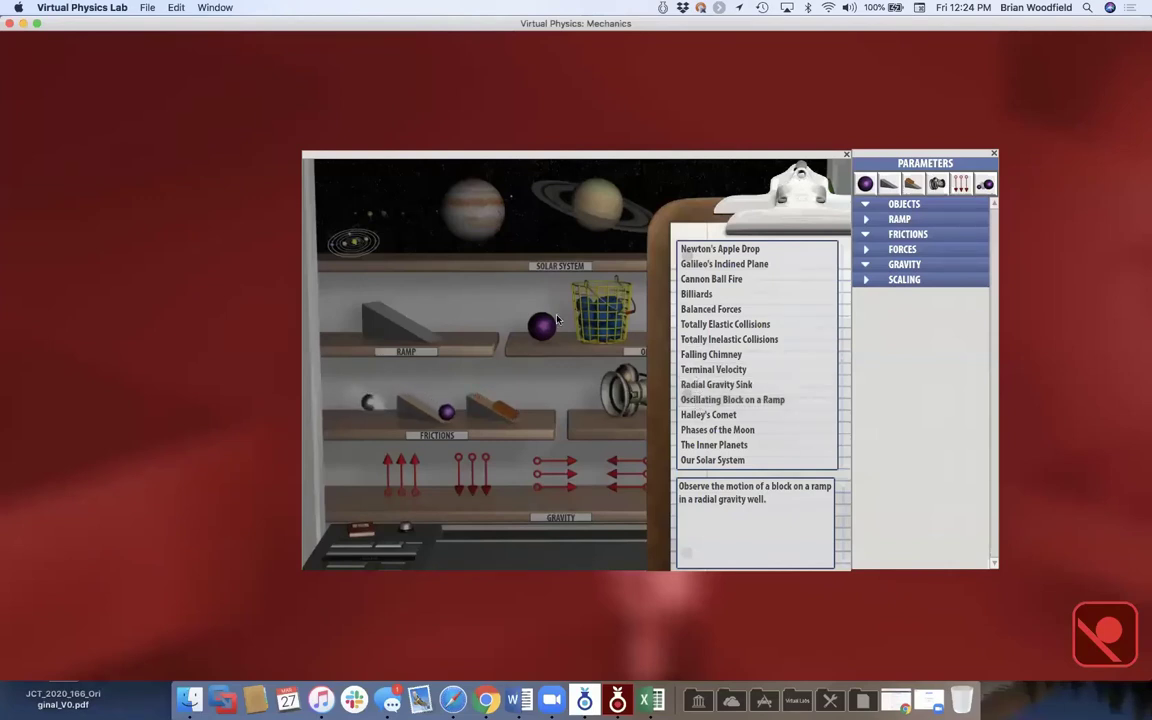
left_click(458, 279)
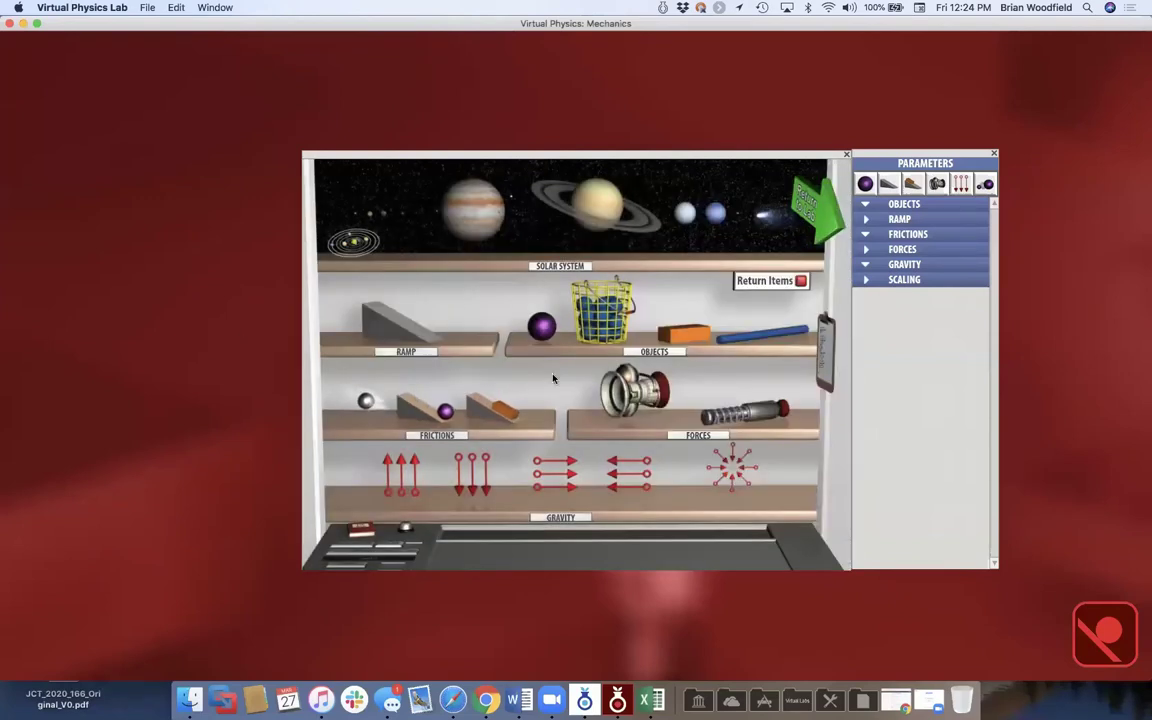
- Exit Virtual Physics without saving the lab book, and quit Excel without saving Book1
left_click(845, 156)
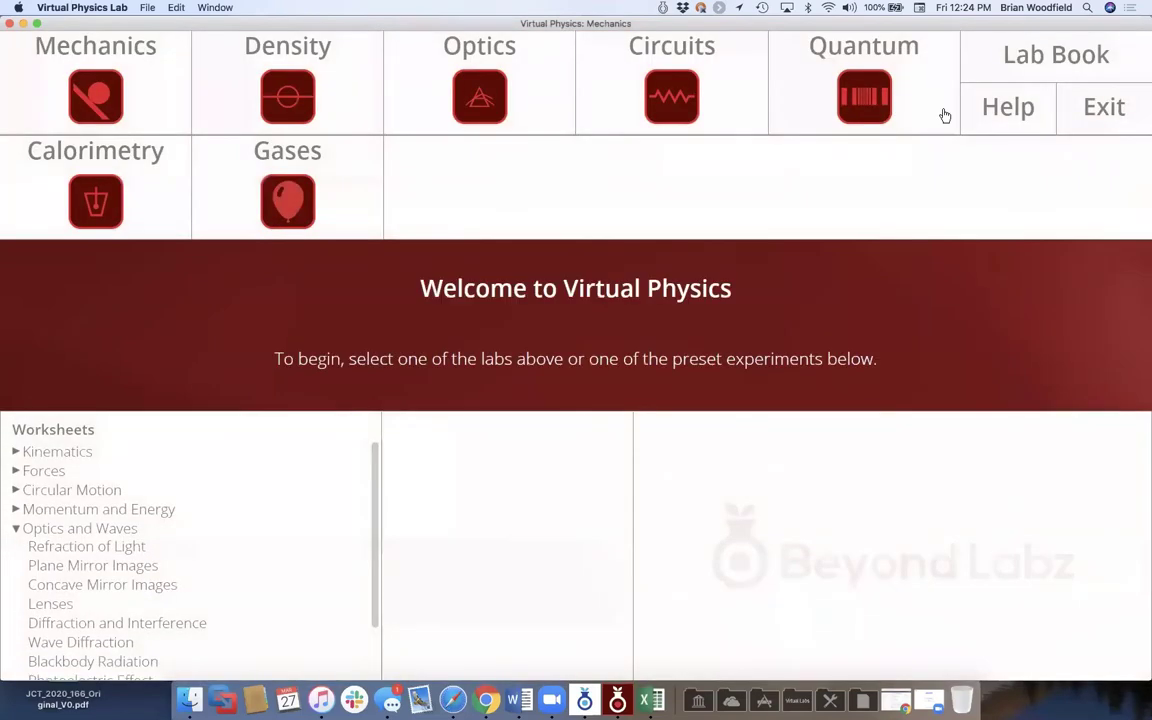
left_click(1088, 107)
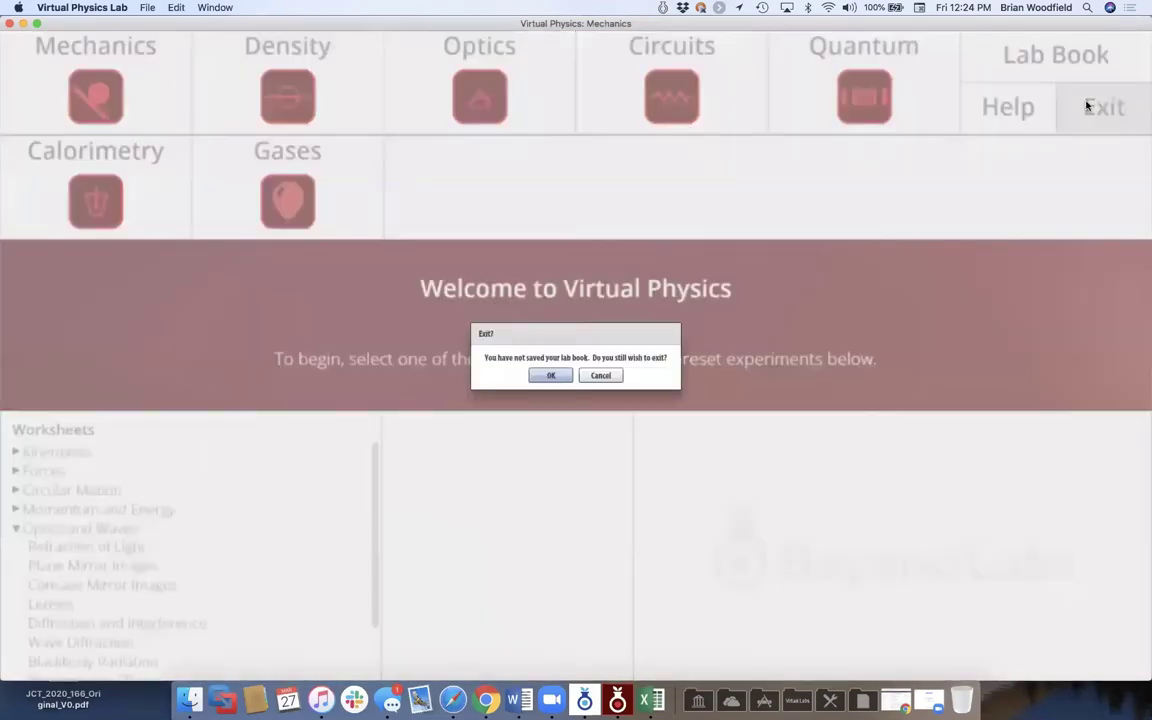
left_click(551, 376)
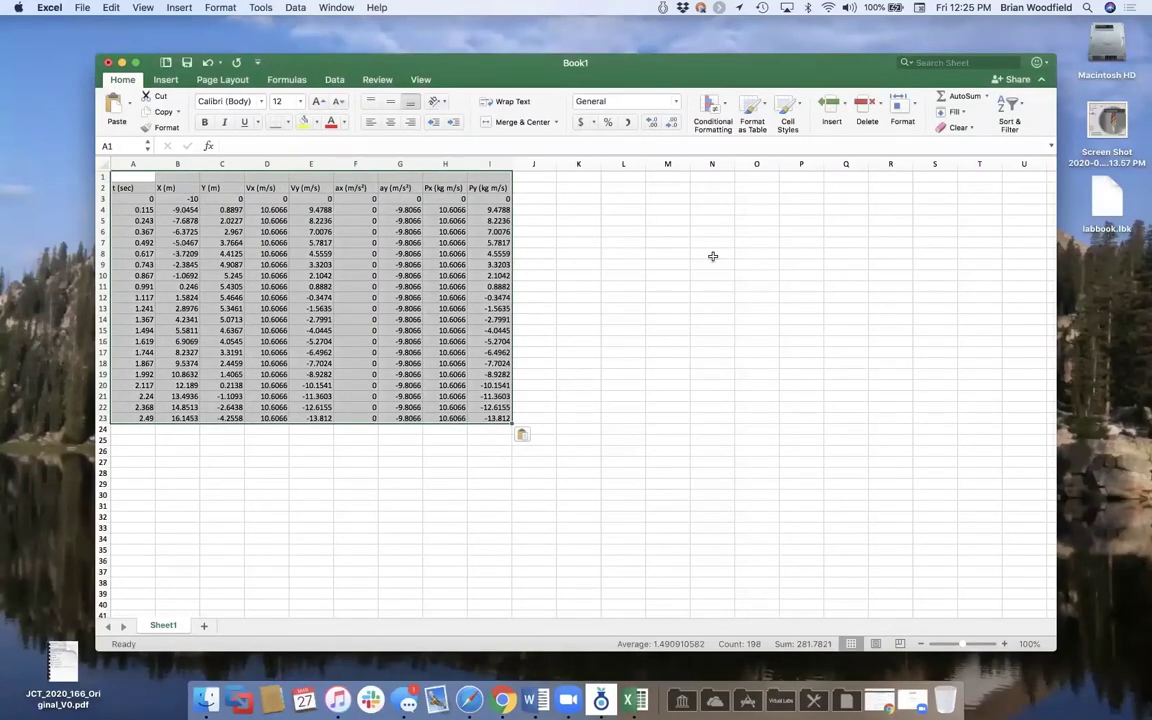
key("super+q")
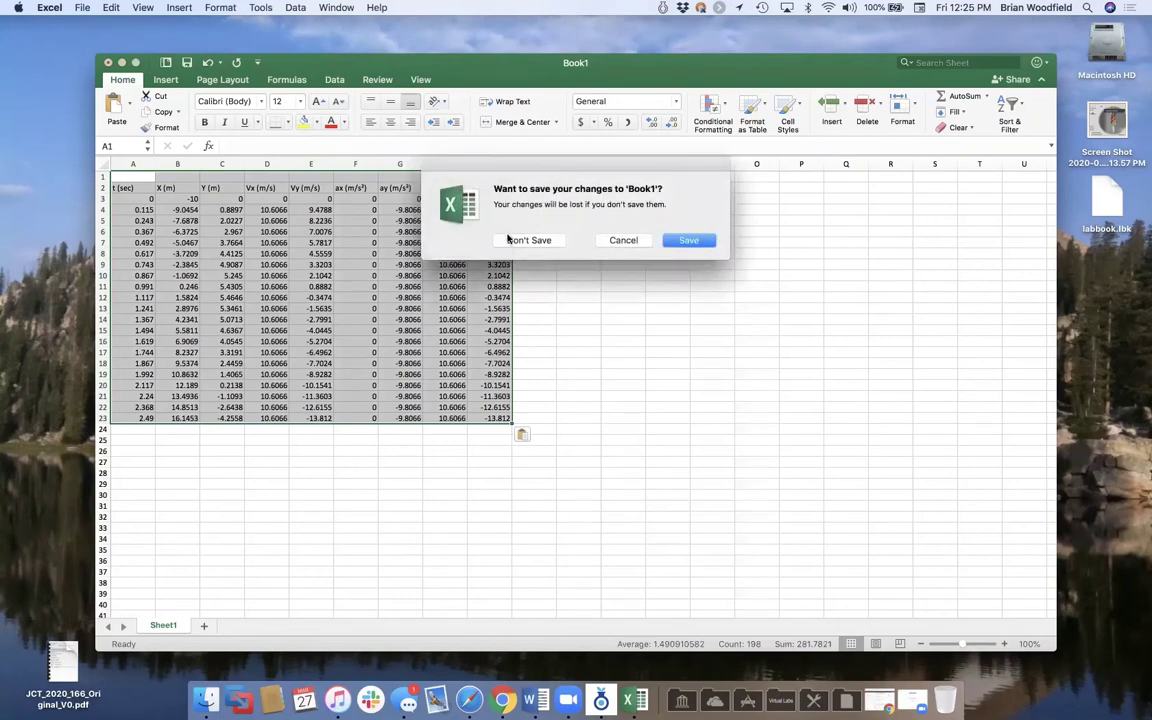
left_click(509, 240)
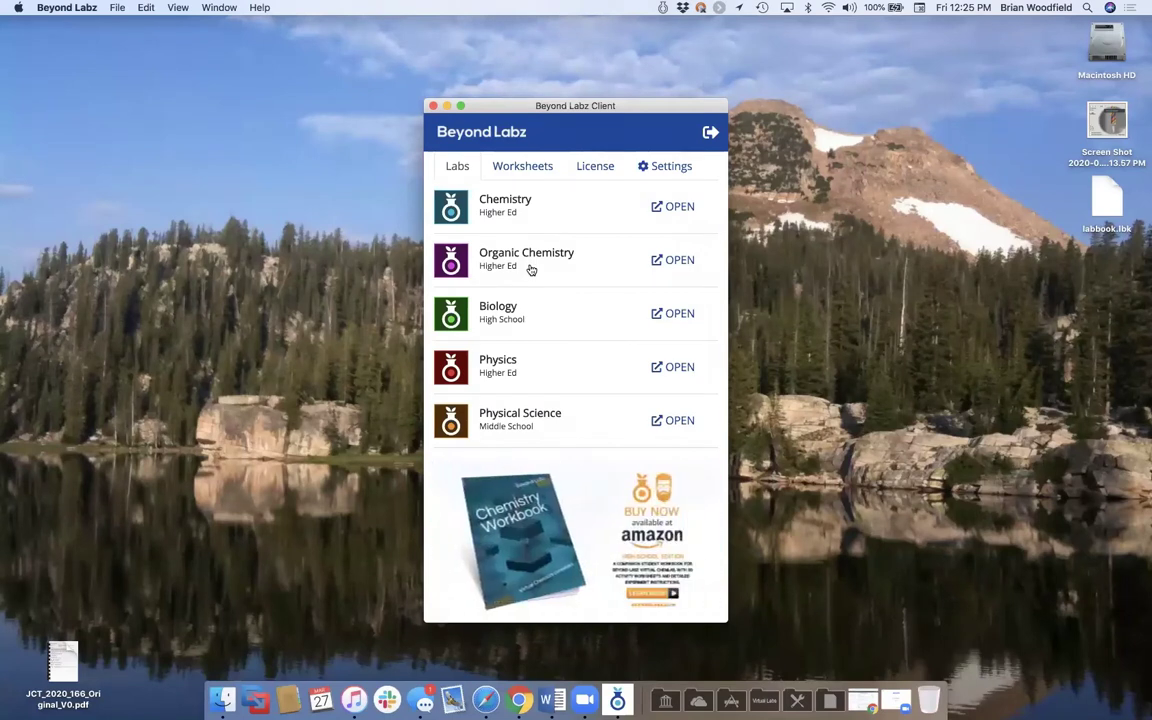
- Open the Organic Chemistry labs from the Beyond Labz client and enter the Synthesis lab
left_click(531, 270)
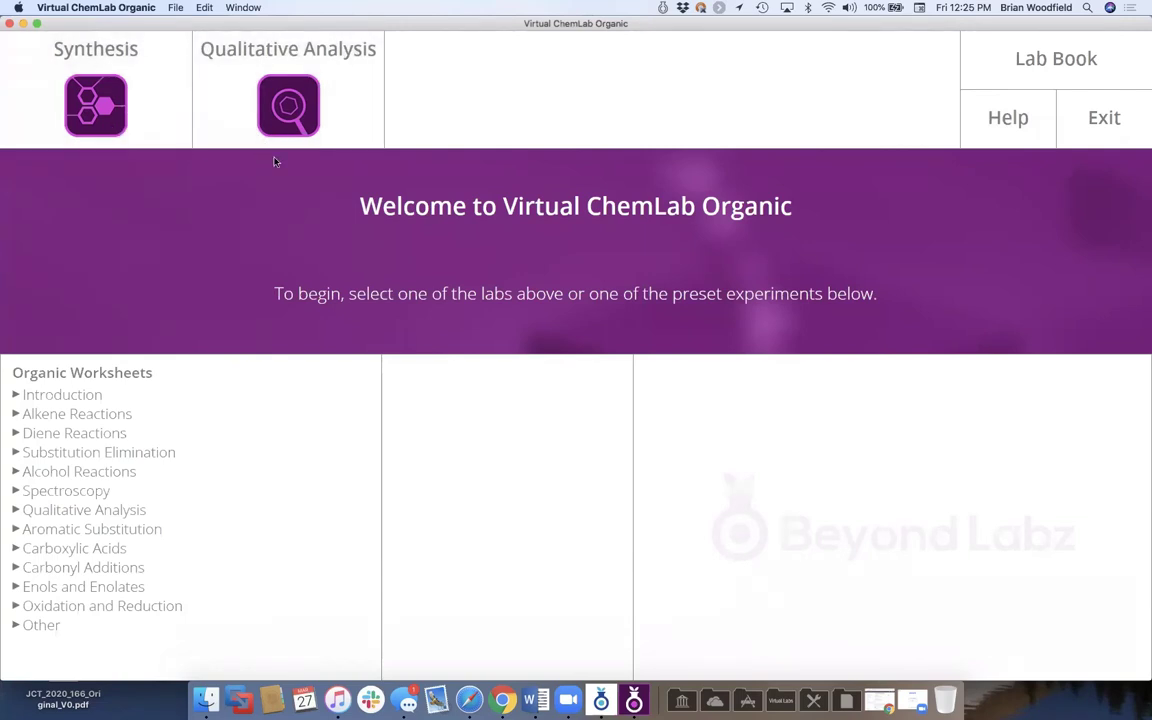
left_click(125, 132)
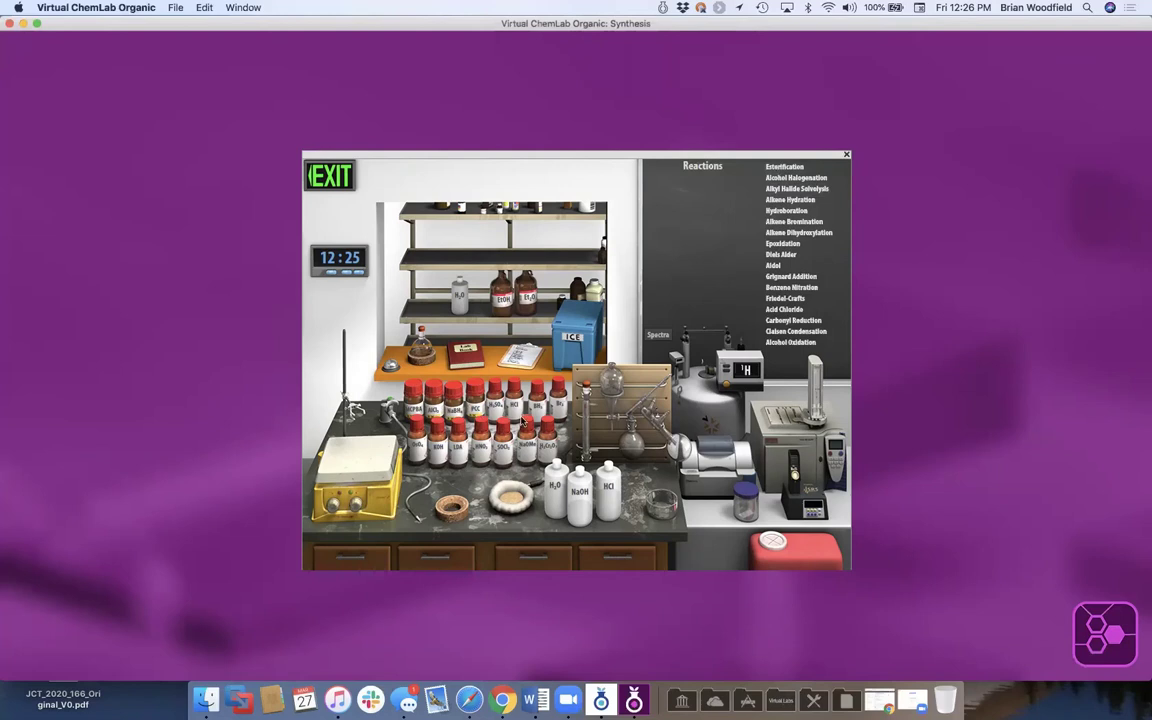
- Choose the Esterification reaction and place a flask containing 3-Methyl-1-butanol and 2-Phenylacetic acid on the stir plate
left_click(786, 177)
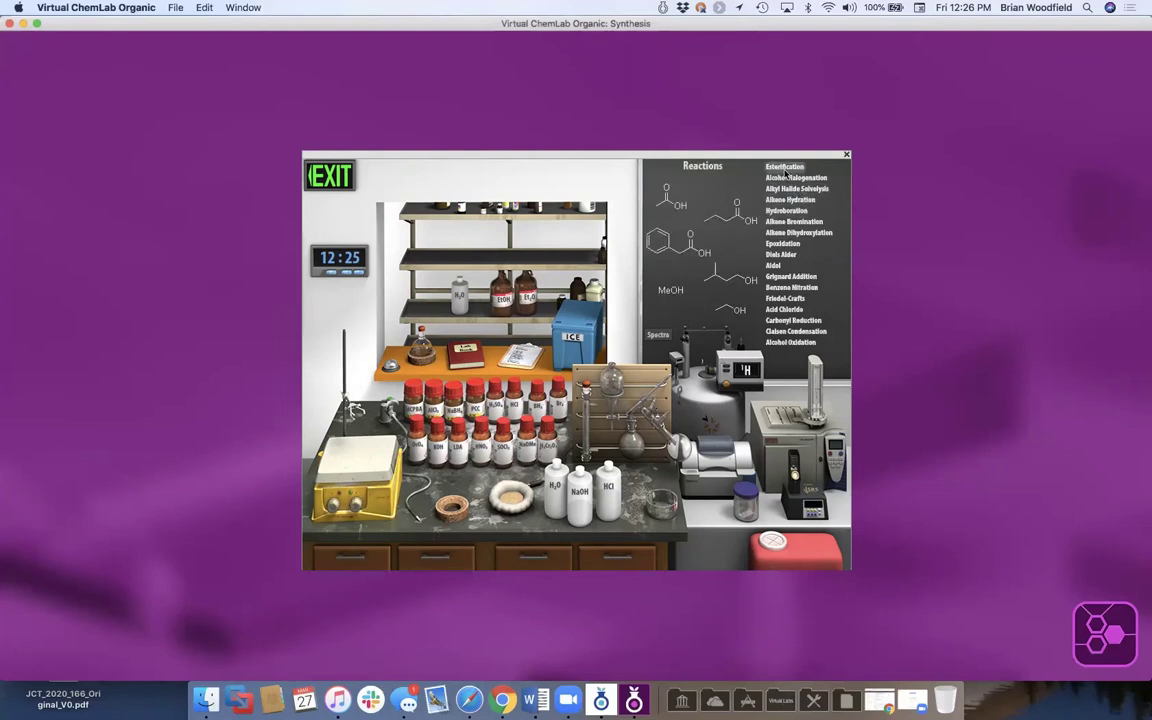
left_click(786, 210)
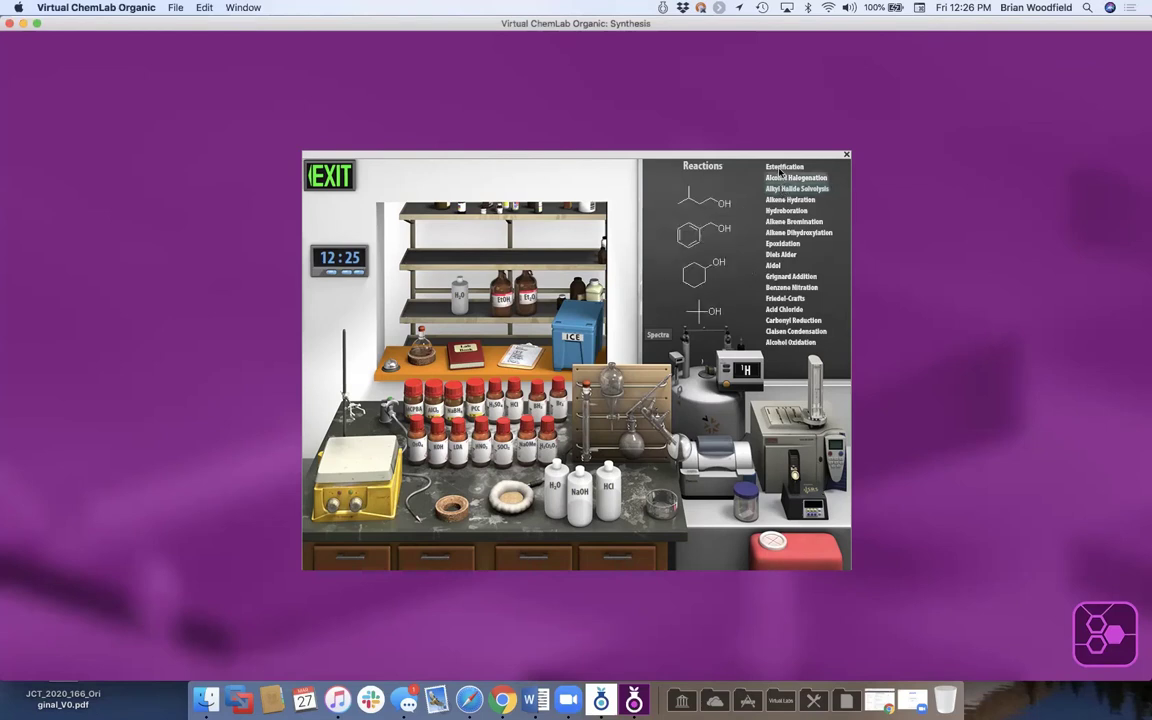
left_click(782, 167)
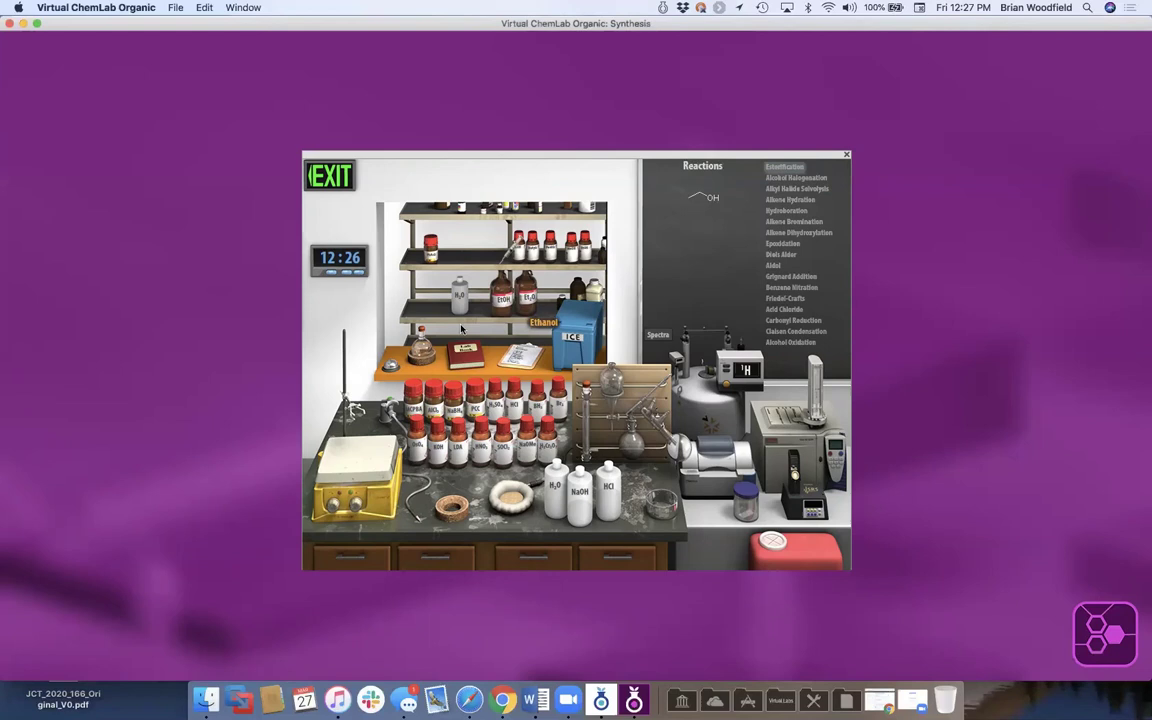
left_click_drag(423, 347, 362, 433)
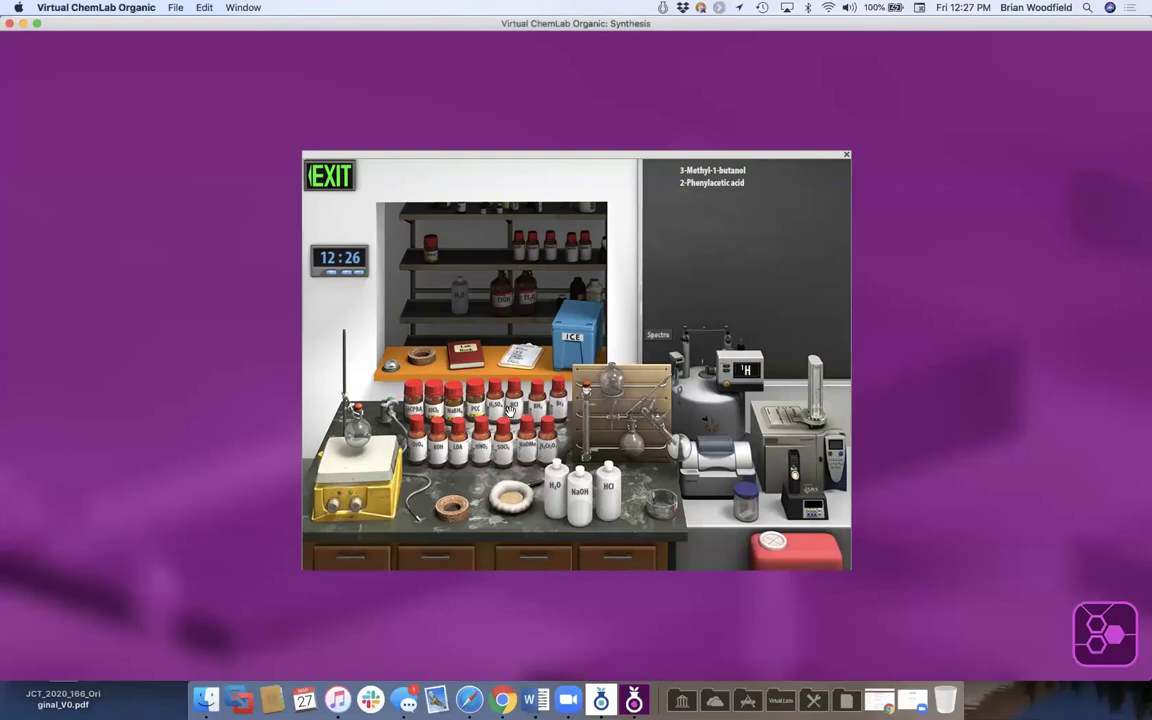
- Add sulfuric acid to the reaction flask on the stir plate
mouse_move(495, 408)
left_click_drag(366, 401, 356, 415)
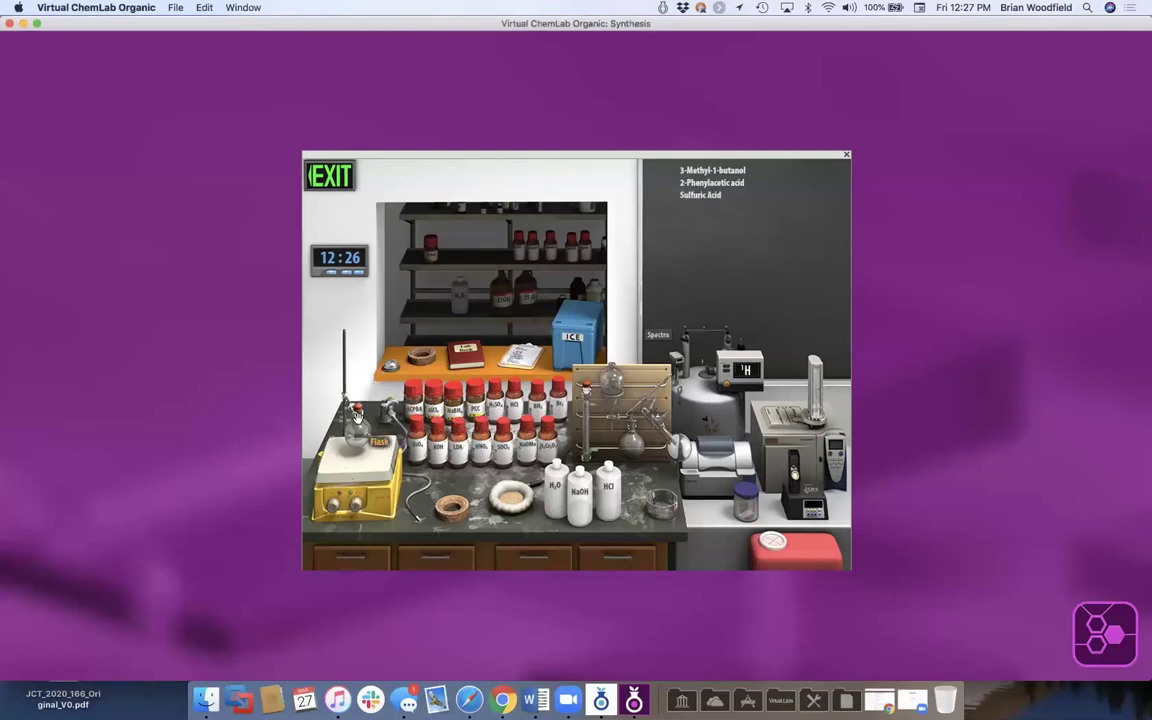
mouse_move(701, 177)
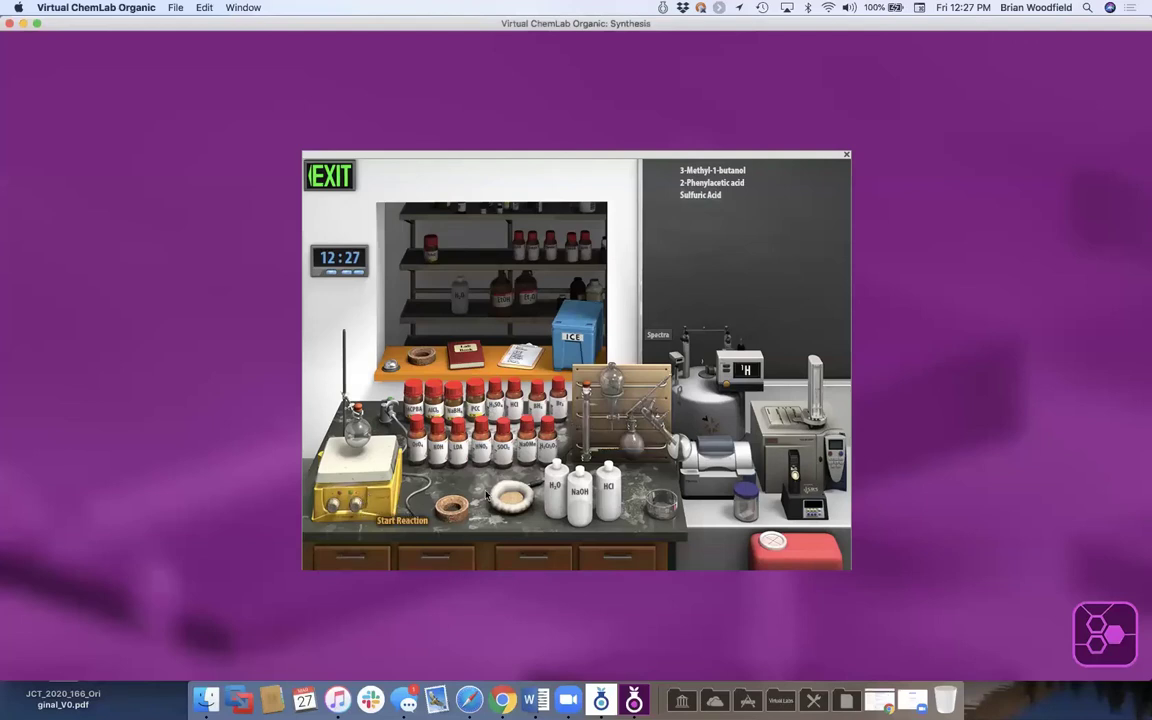
- Fit the flask with the condenser, heating mantle and gas line, and start the reaction
left_click_drag(575, 418, 355, 383)
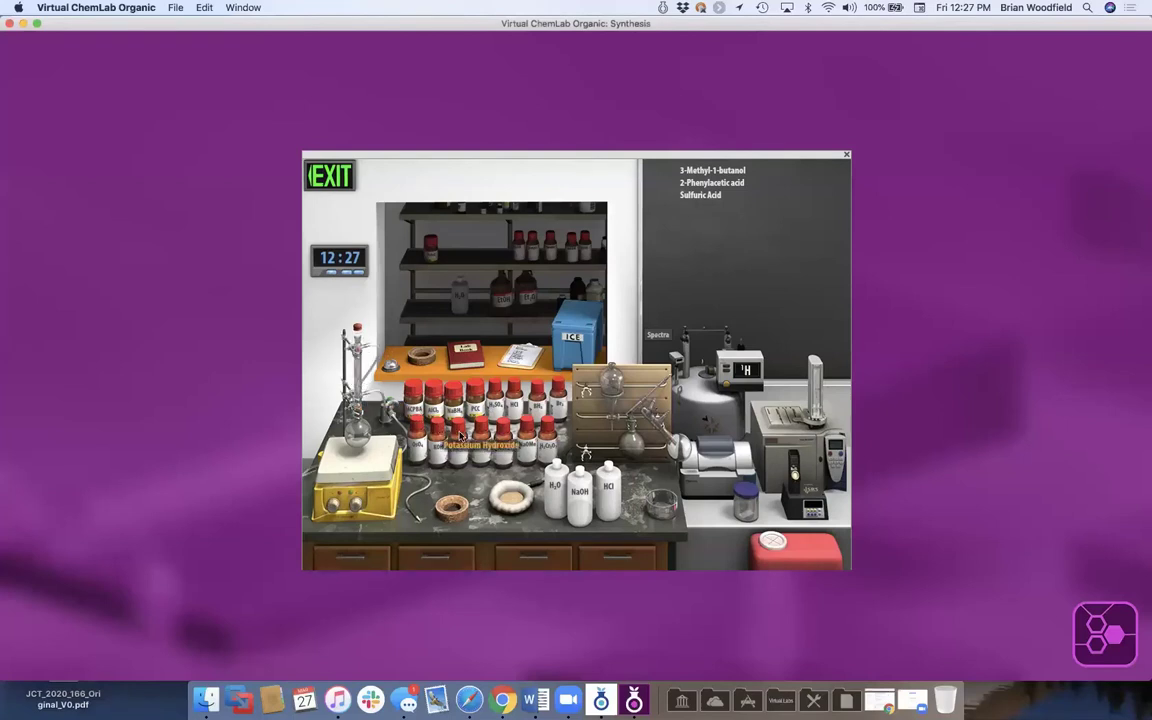
left_click_drag(511, 495, 360, 445)
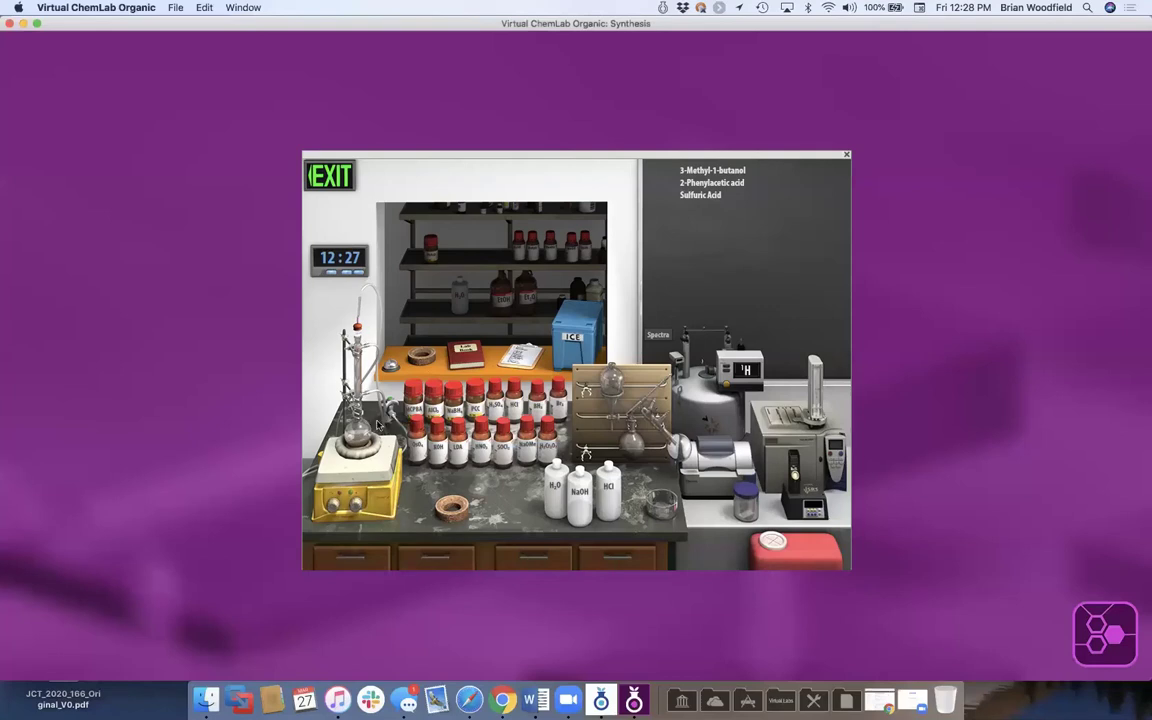
left_click(357, 505)
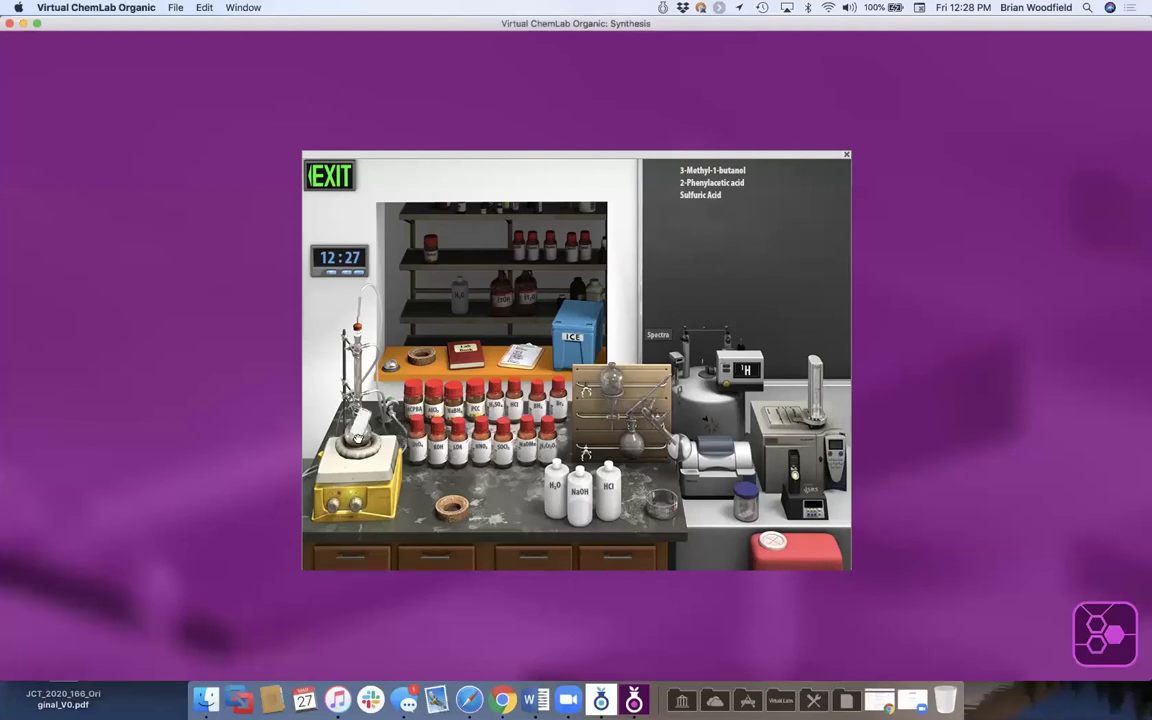
- Run a TLC of the reaction mixture, save the plate, and close it
left_click(358, 437)
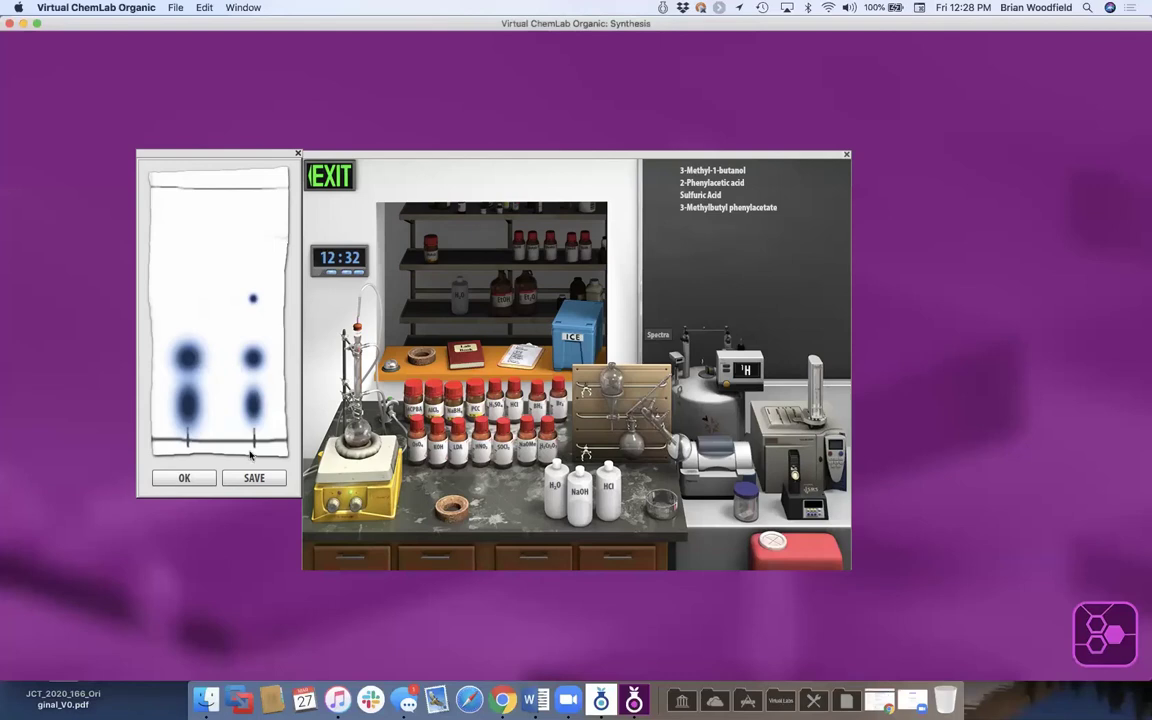
left_click(252, 481)
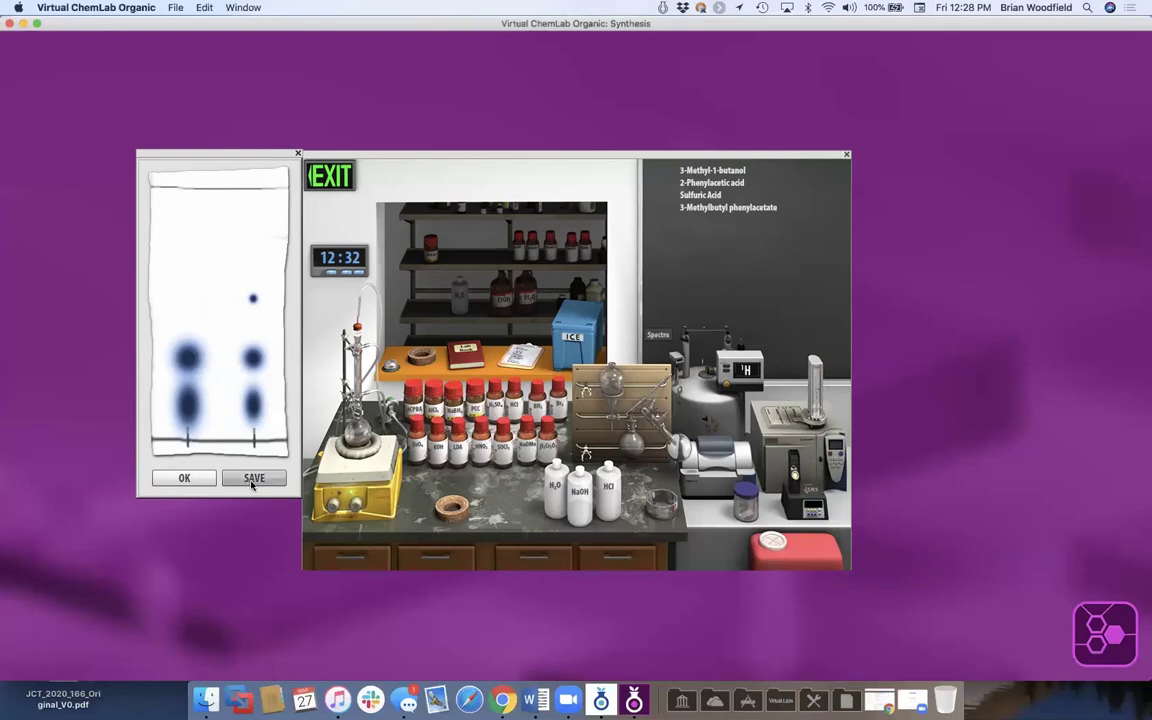
left_click(184, 478)
- Advance the lab clock by about 20 minutes and check the reaction with a second TLC plate
left_click(348, 273)
left_click(348, 273)
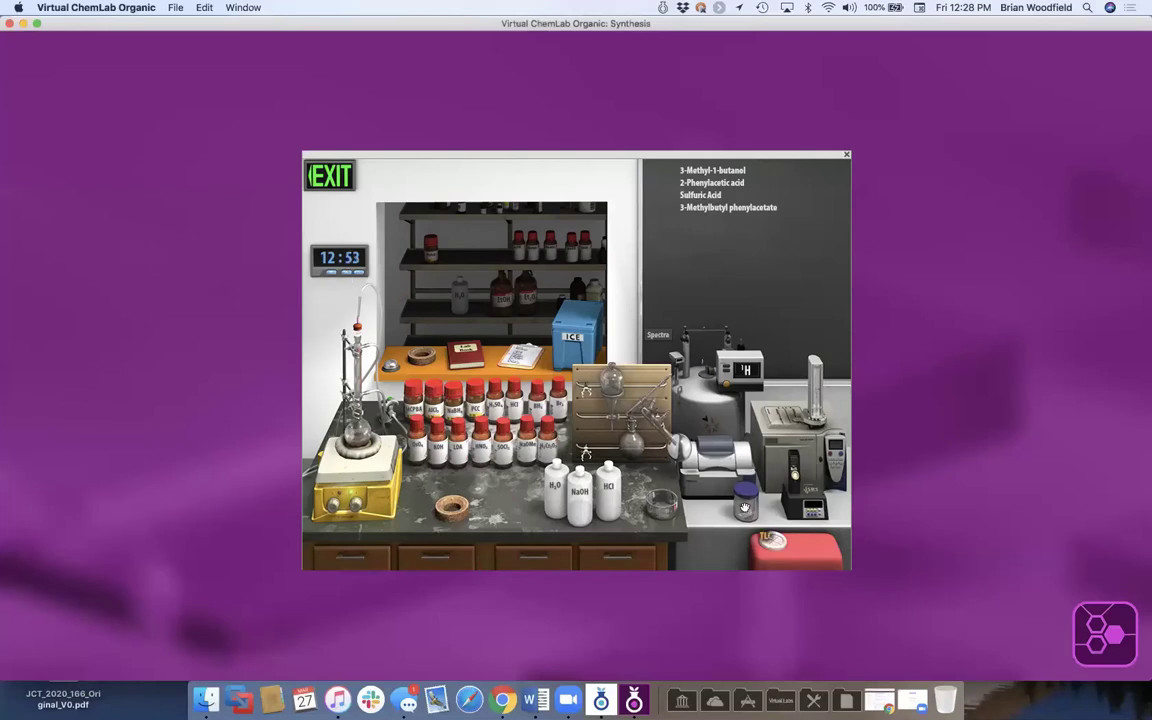
left_click(357, 430)
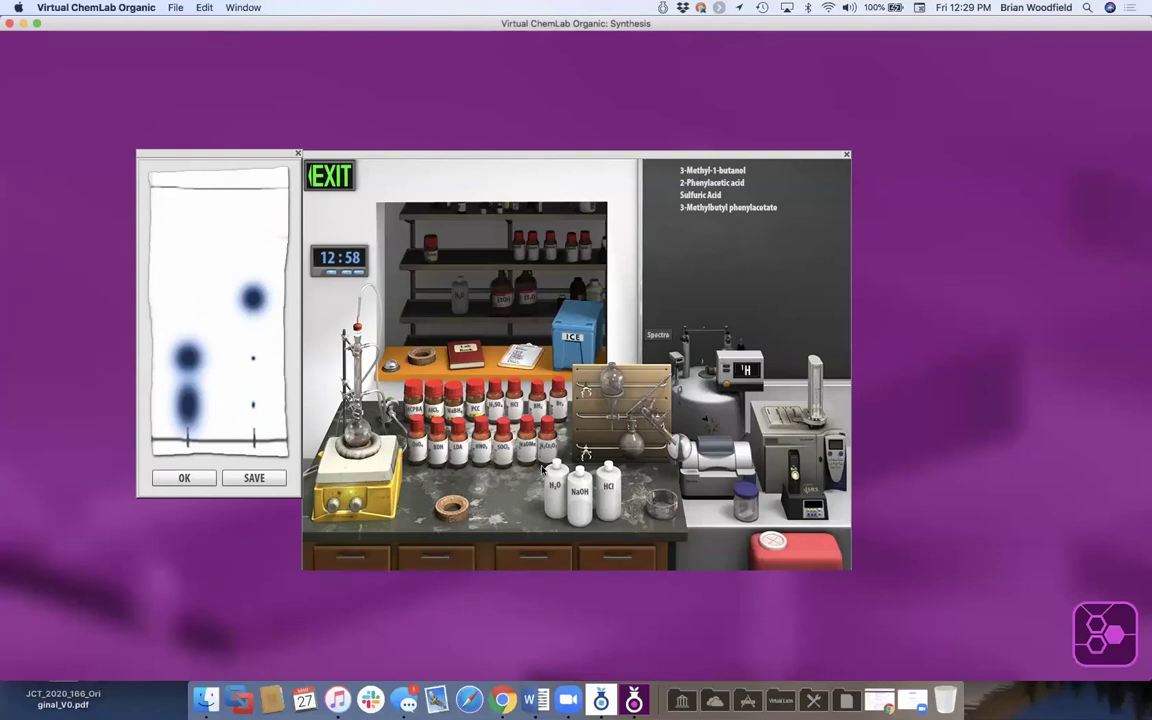
left_click(182, 478)
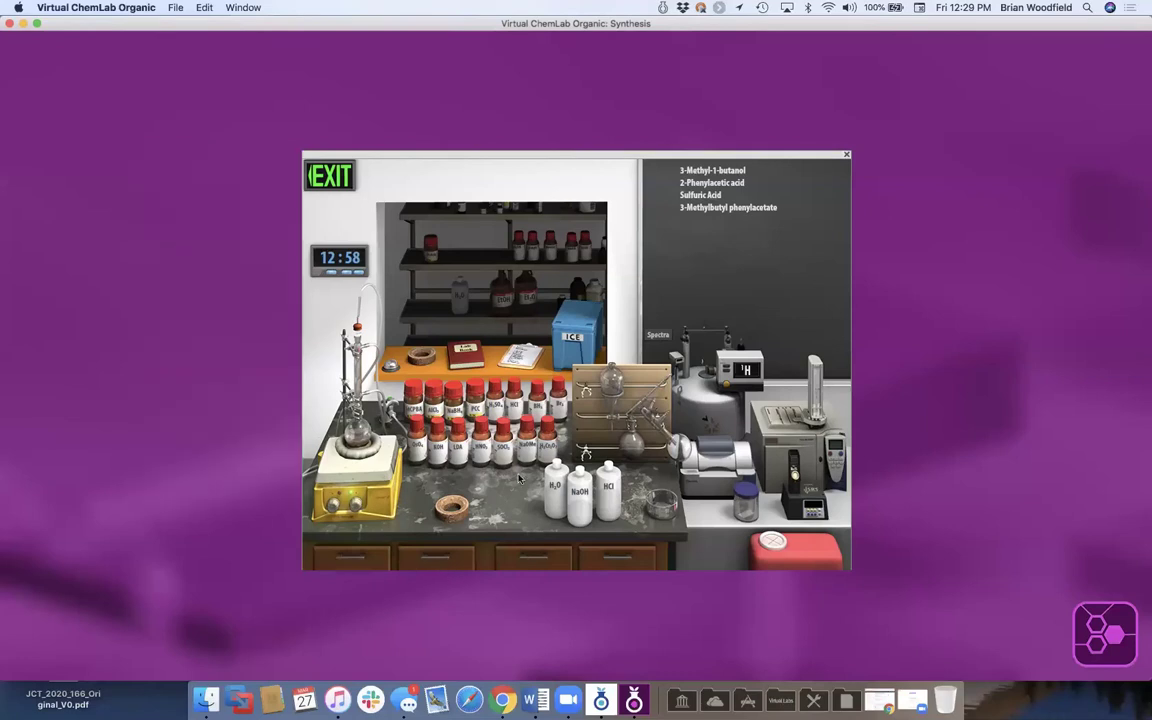
- Advance the lab clock further and run another TLC of the reaction mixture to check for completion
left_click(346, 272)
left_click(345, 408)
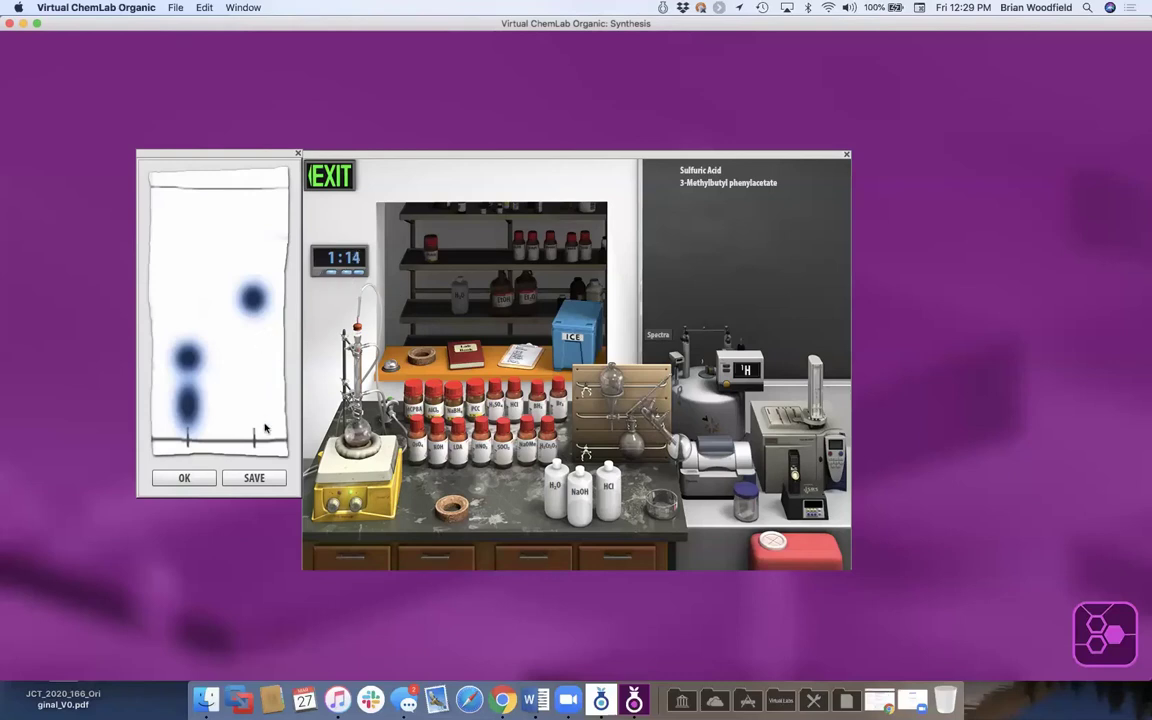
- Save and close the third TLC plate, and annotate its lab book entry with "35 minutes"
left_click(184, 480)
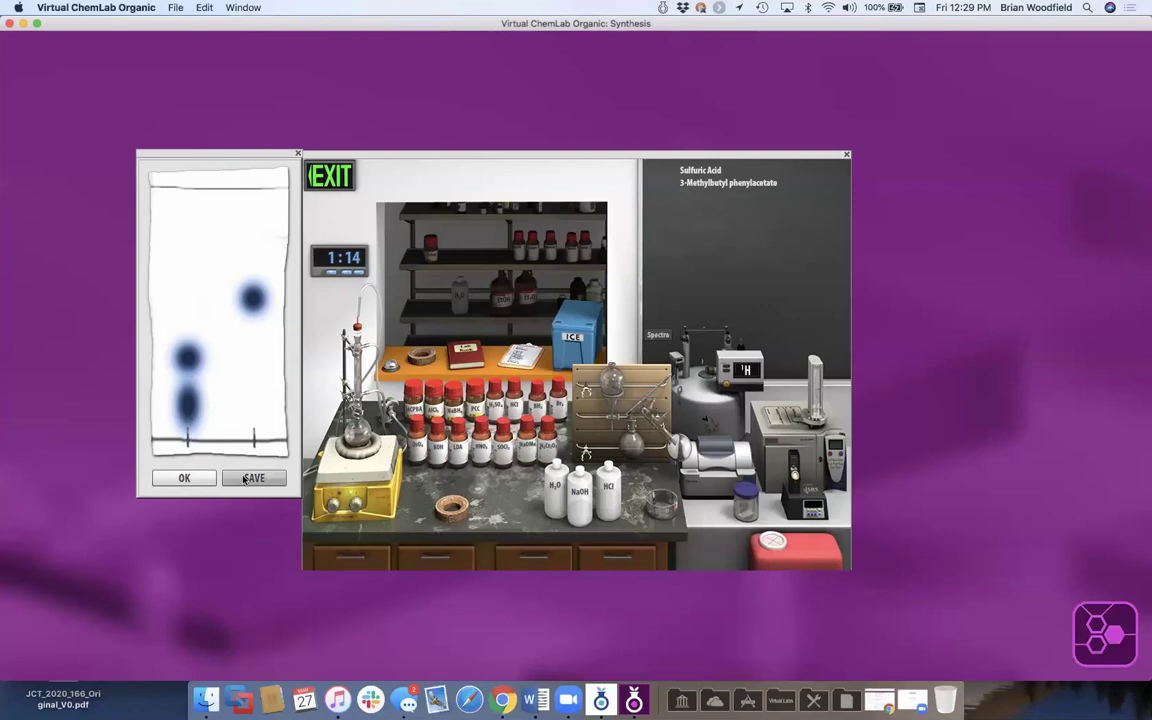
left_click(195, 484)
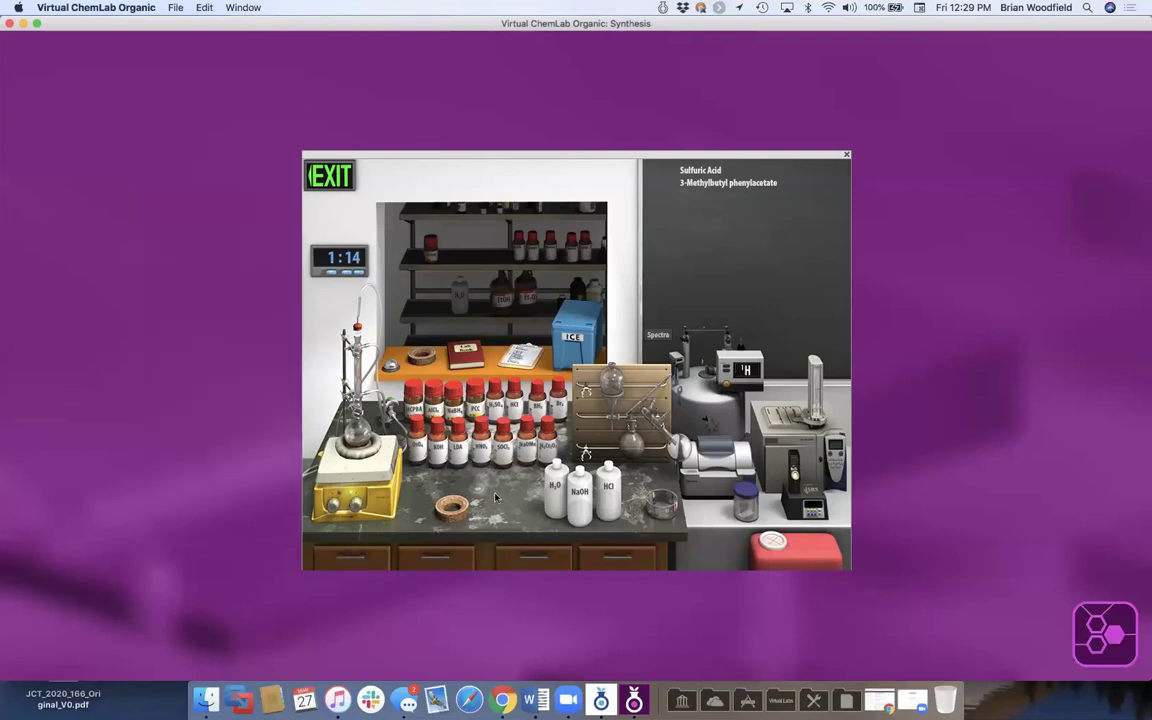
left_click(470, 352)
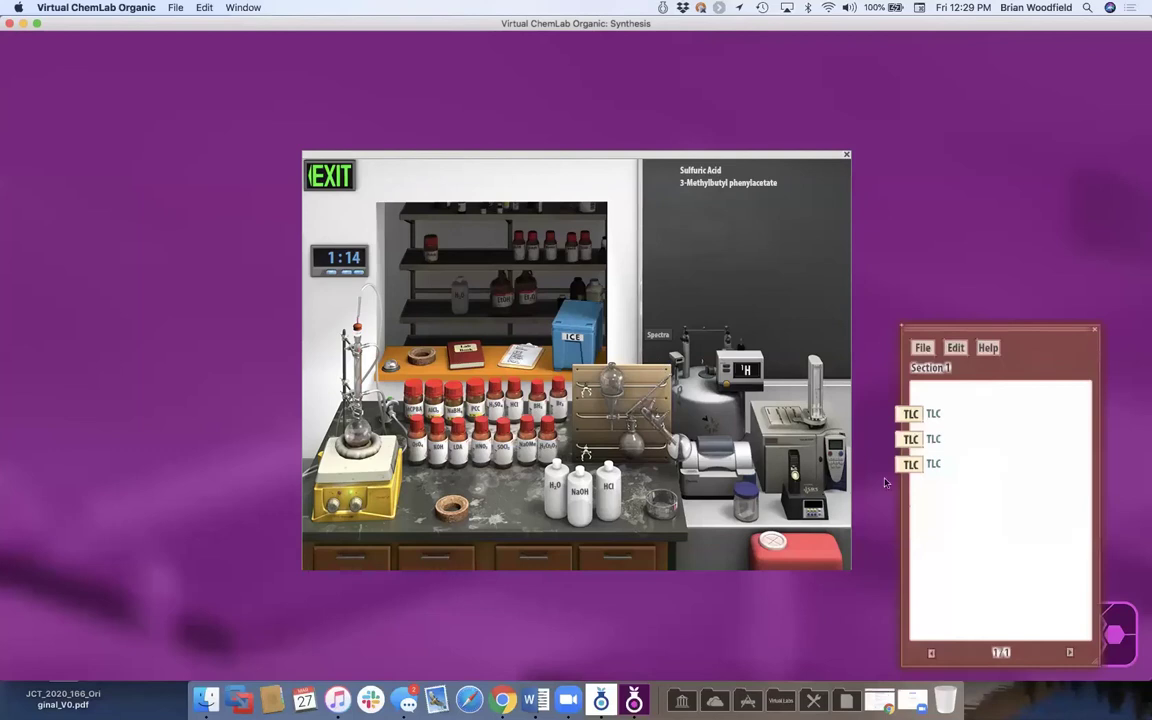
left_click(961, 467)
type("35 minutes")
left_click(626, 211)
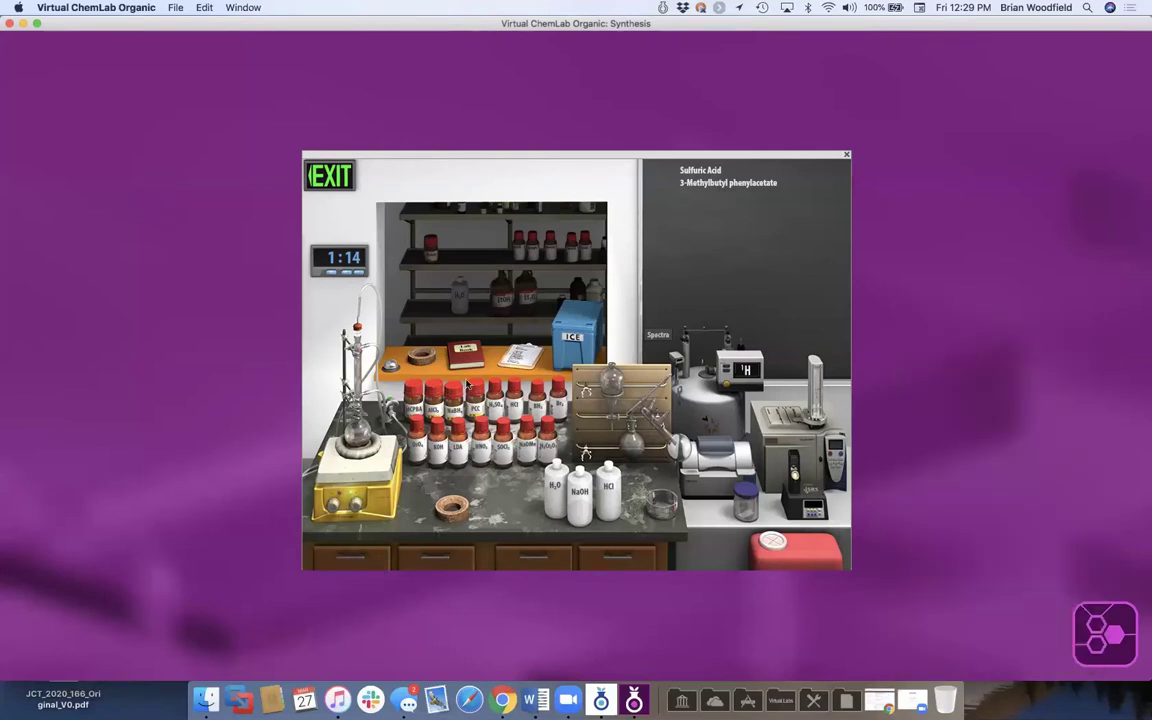
- Work up the reaction mixture with diethyl ether in the separatory funnel and isolate 3-methylbutyl phenylacetate in the flask on the cork ring
left_click_drag(615, 385, 368, 398)
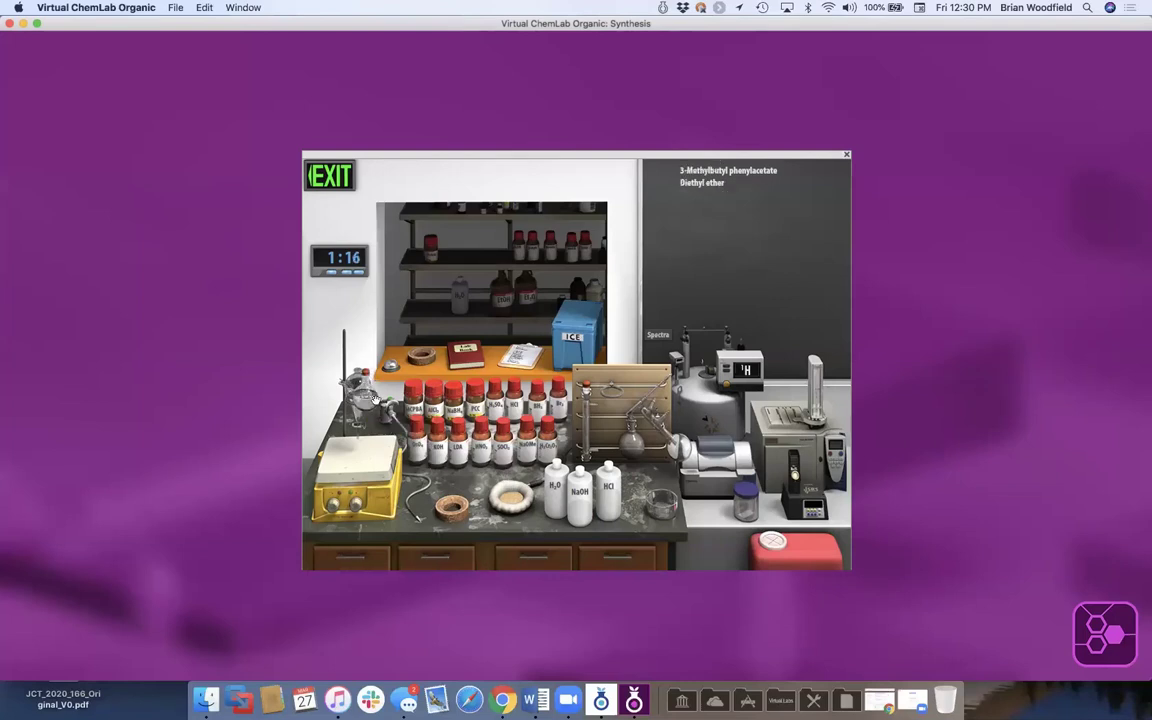
left_click_drag(419, 444, 441, 486)
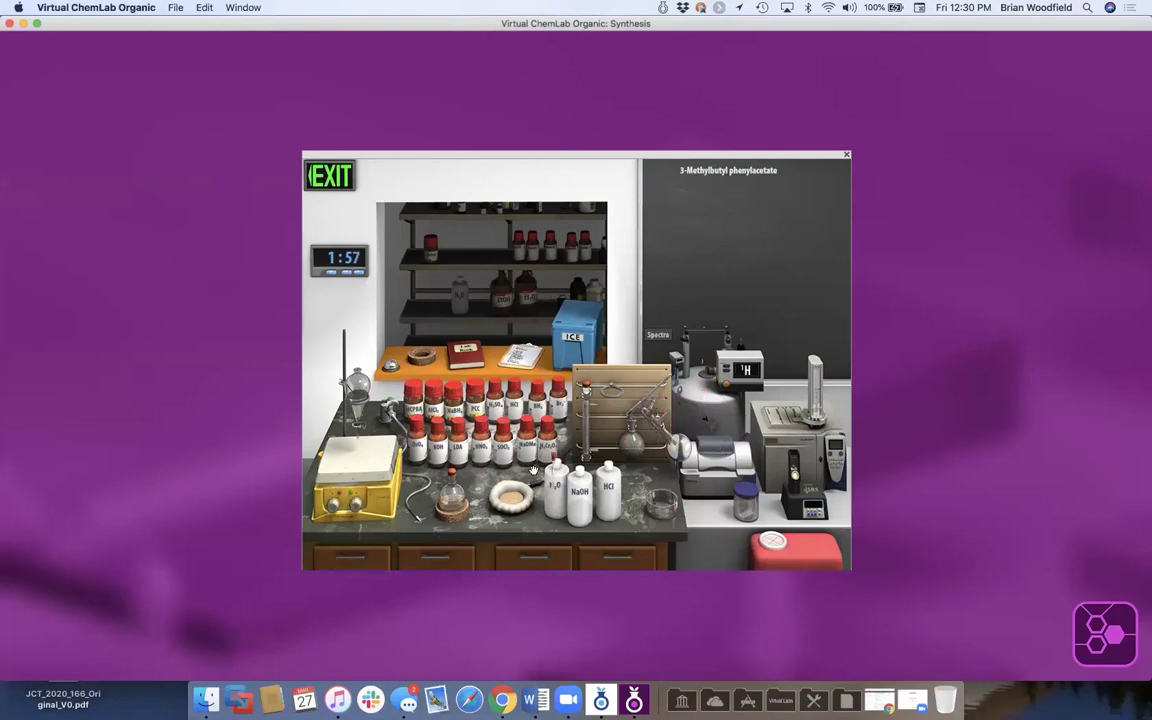
- Record the isolated product's 1H NMR spectrum in the lab book, and switch the spectrometer to 13C to view its carbon spectrum
left_click(455, 490)
left_click_drag(467, 498, 557, 486)
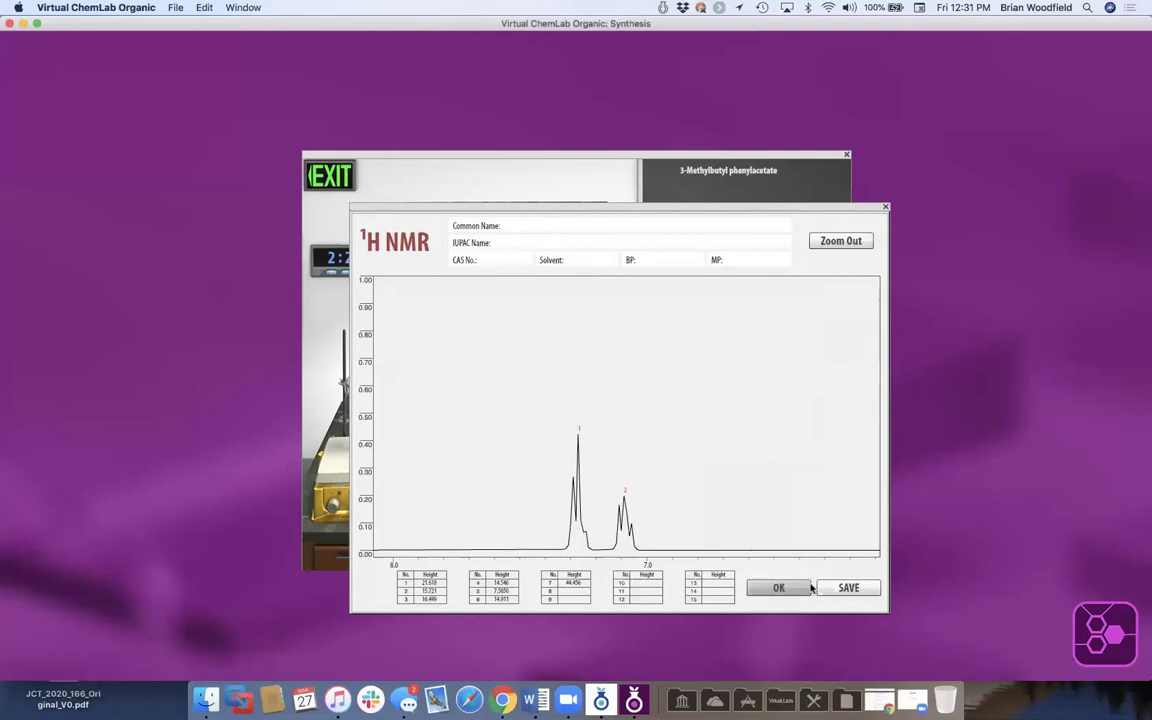
left_click(780, 589)
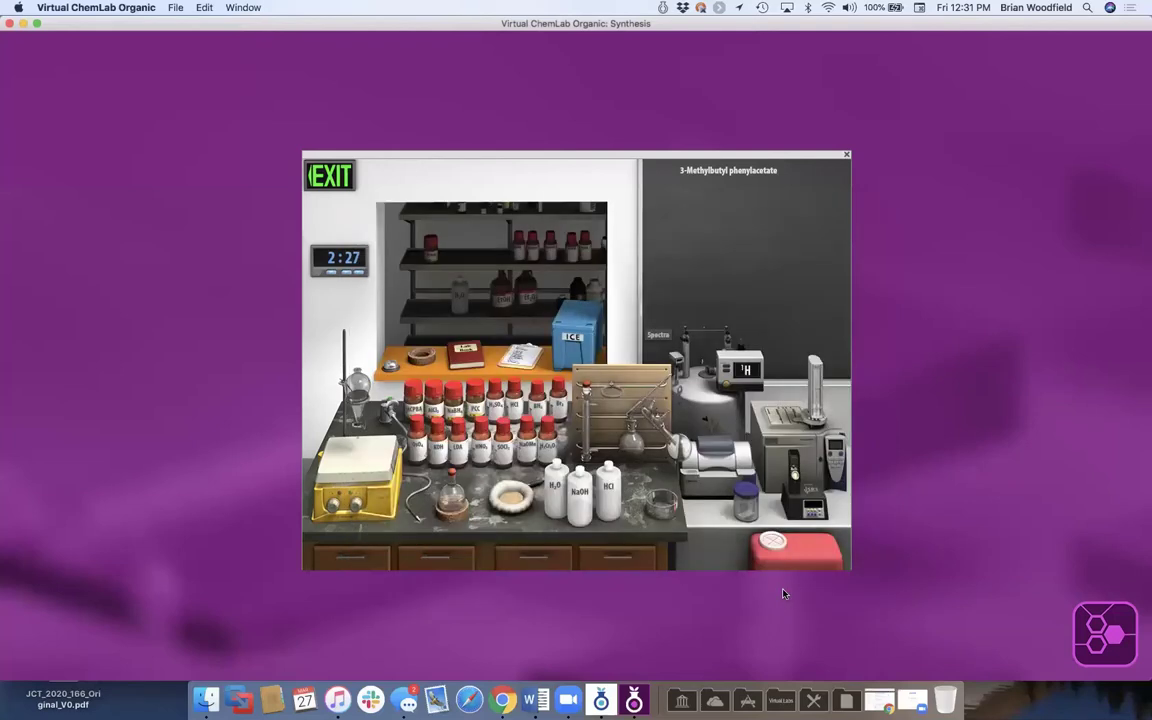
left_click(748, 371)
left_click(455, 494)
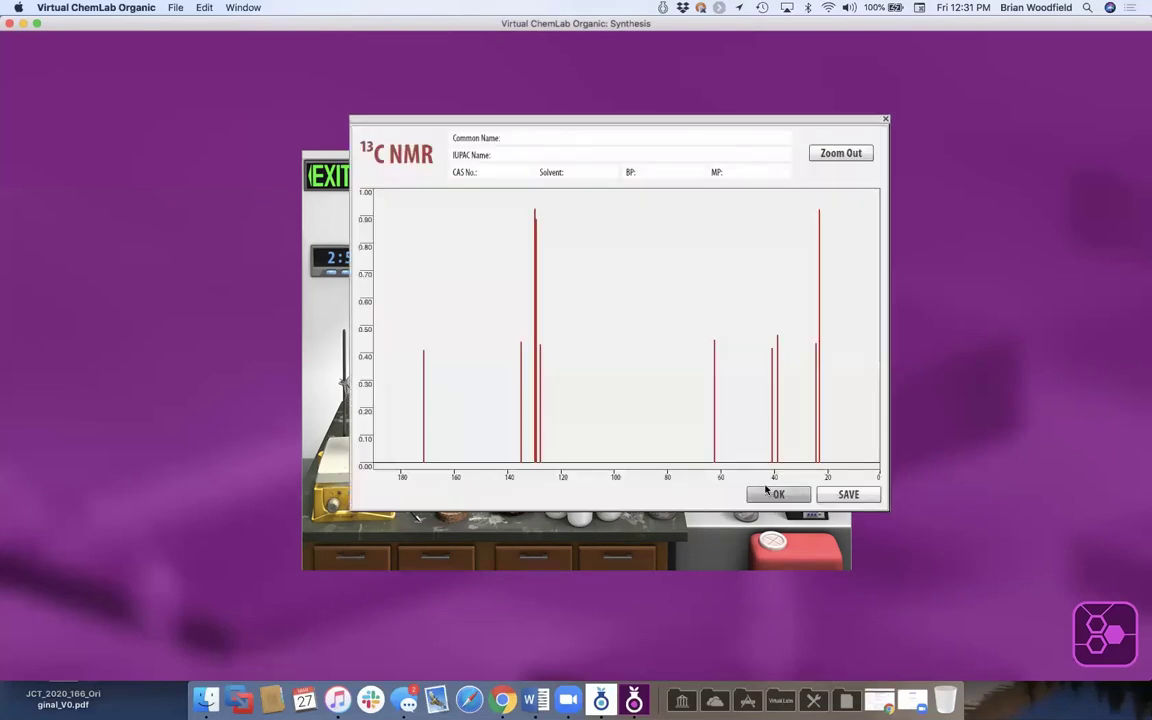
left_click(767, 490)
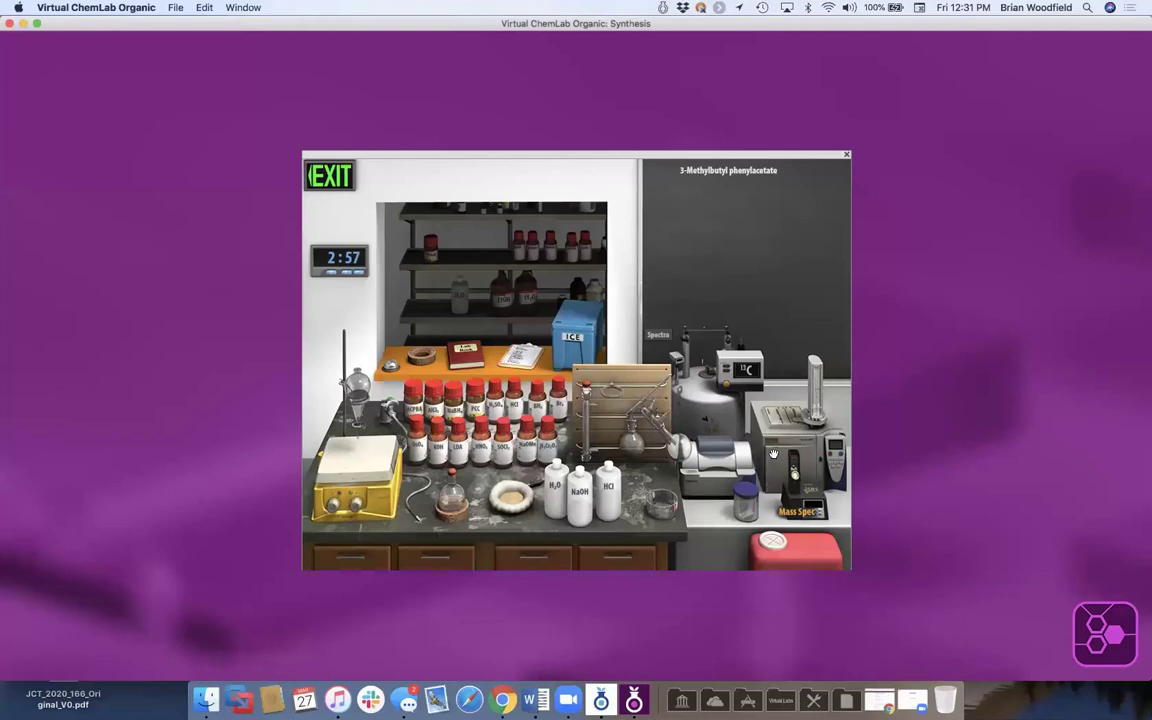
- Record the product's mass spectrum and FTIR spectrum in the lab book and close both
left_click(457, 494)
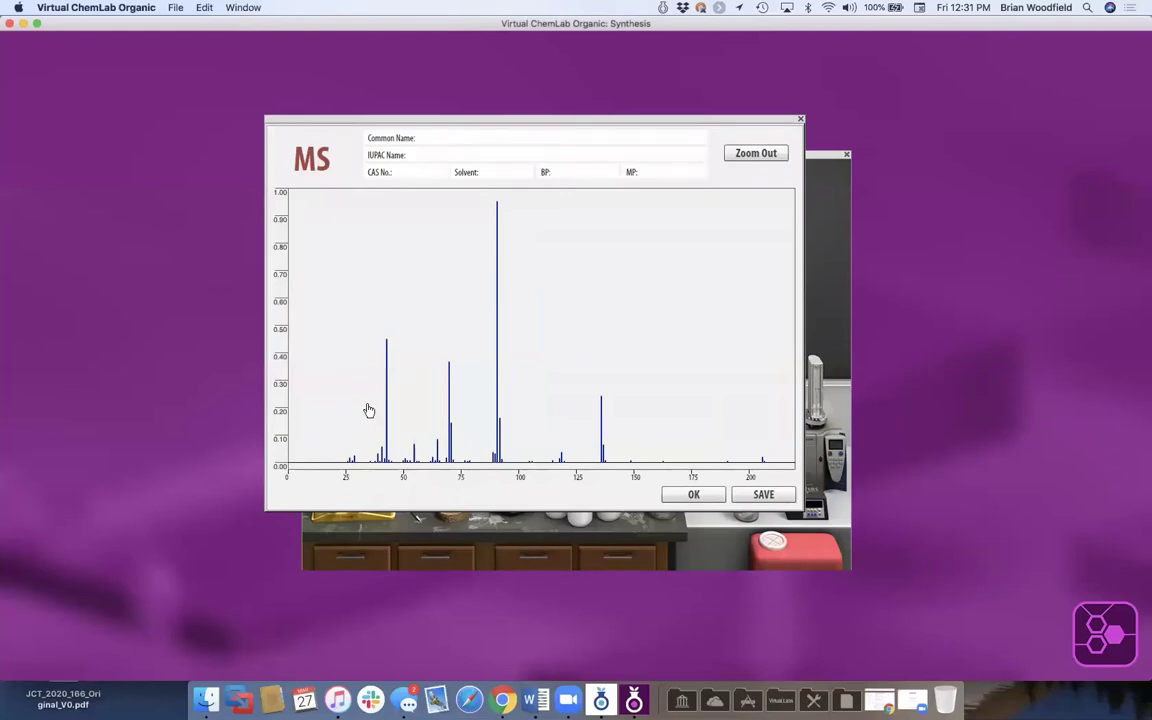
left_click(691, 494)
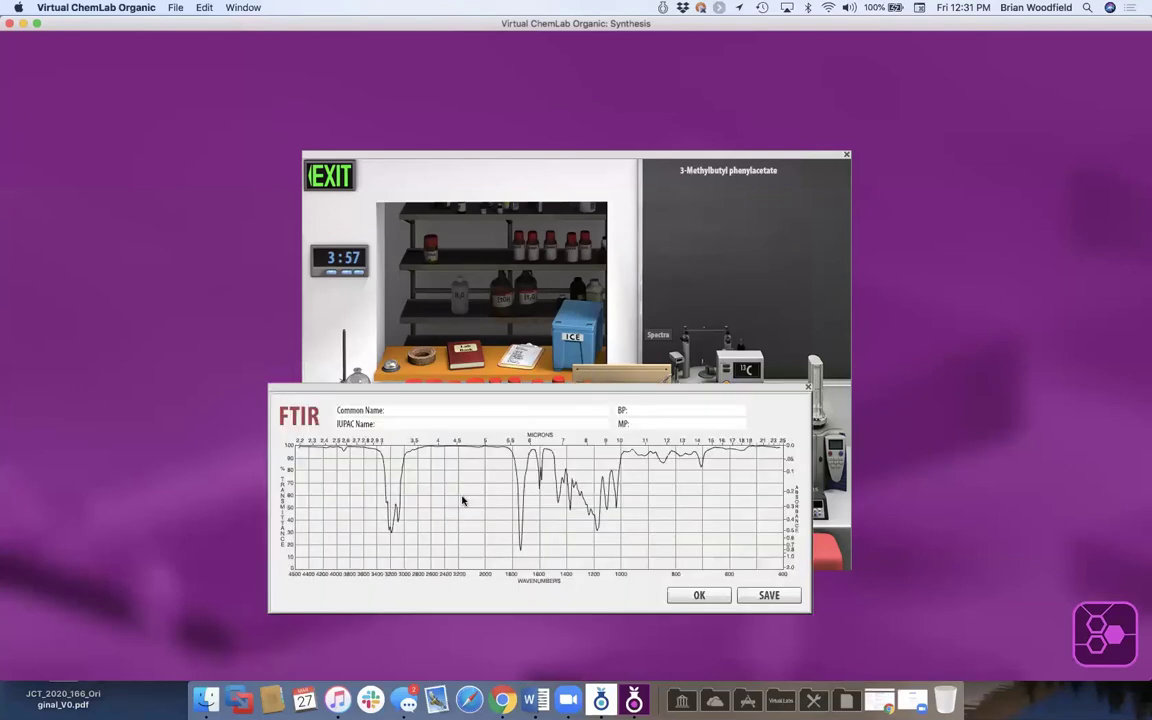
left_click(700, 595)
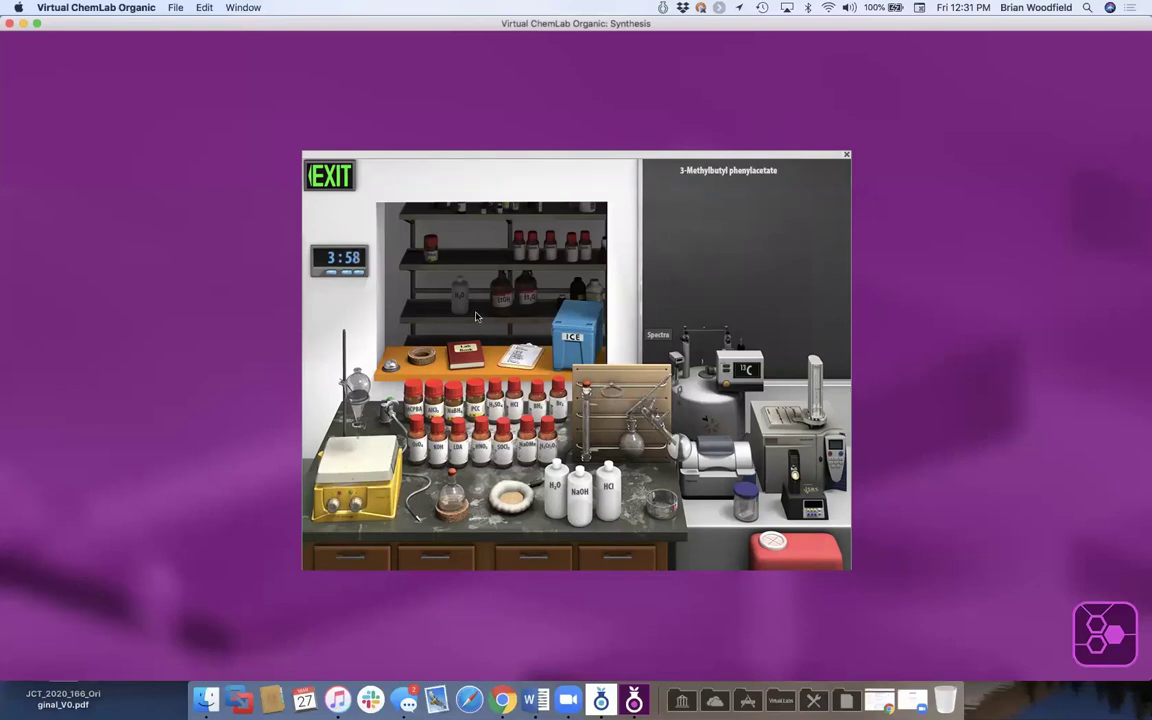
- Review the saved 1H NMR spectrum and its peak tables in the lab book, and close the lab book
left_click(467, 354)
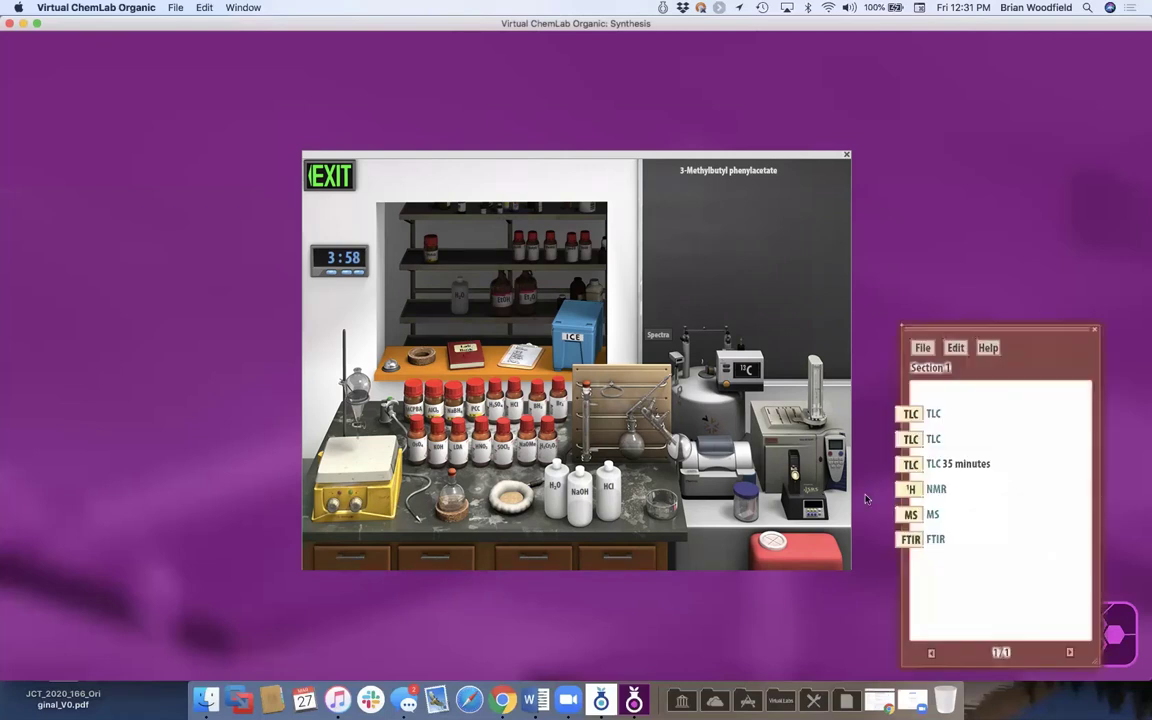
left_click(911, 490)
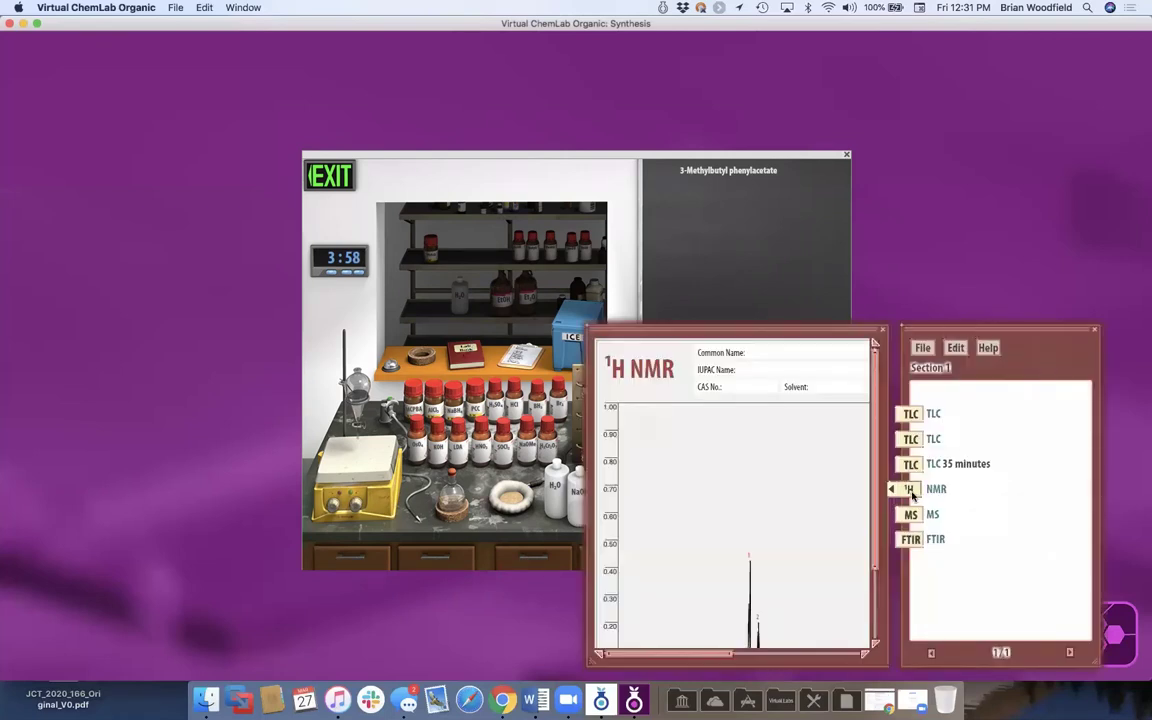
scroll(818, 505, "down", 5)
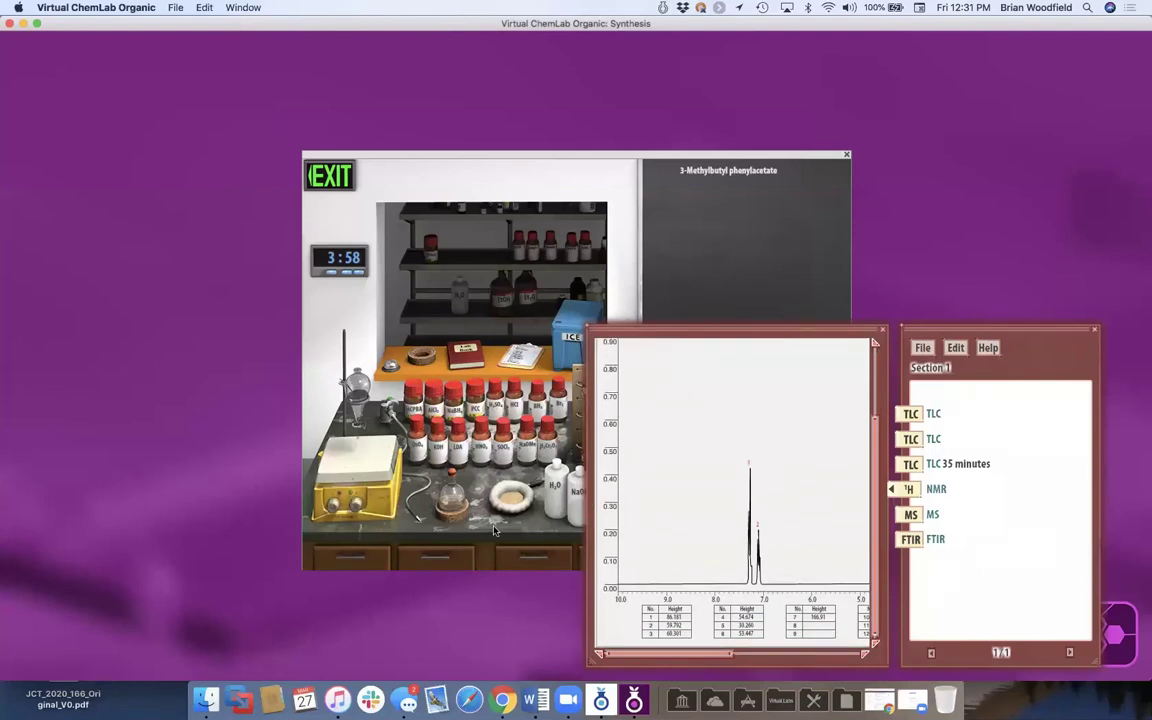
left_click(490, 532)
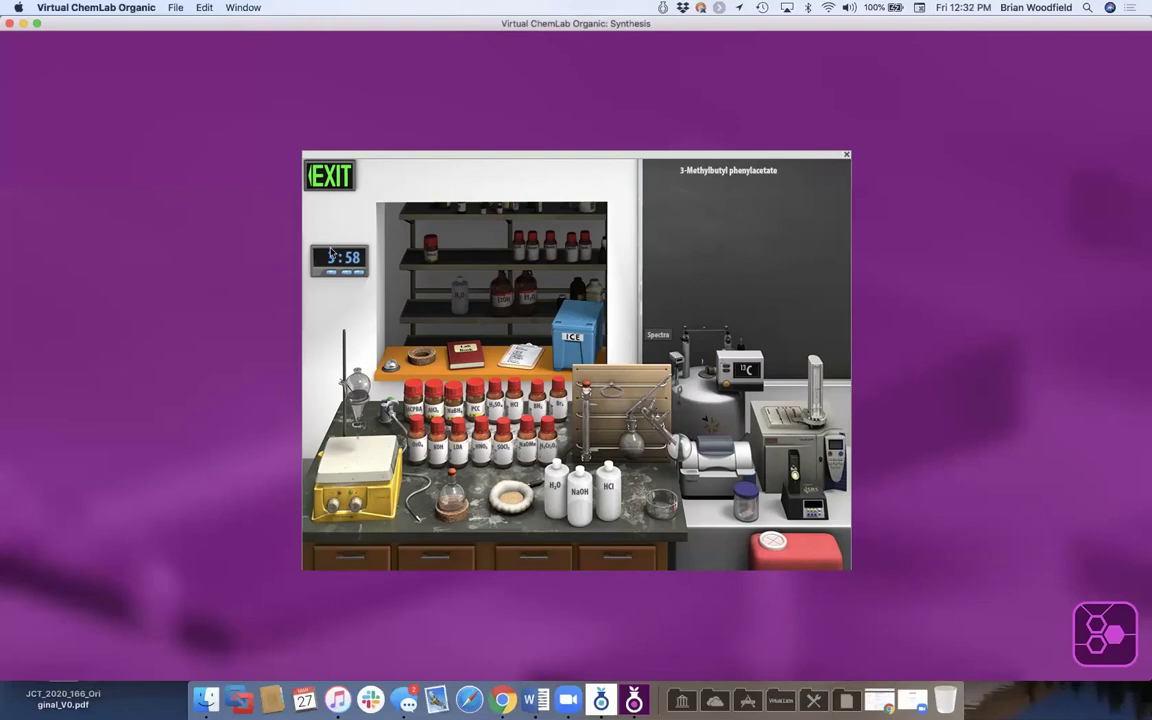
- Switch from the Synthesis lab to the Qualitative Analysis lab and select Aldehydes as the functional group class
left_click(338, 180)
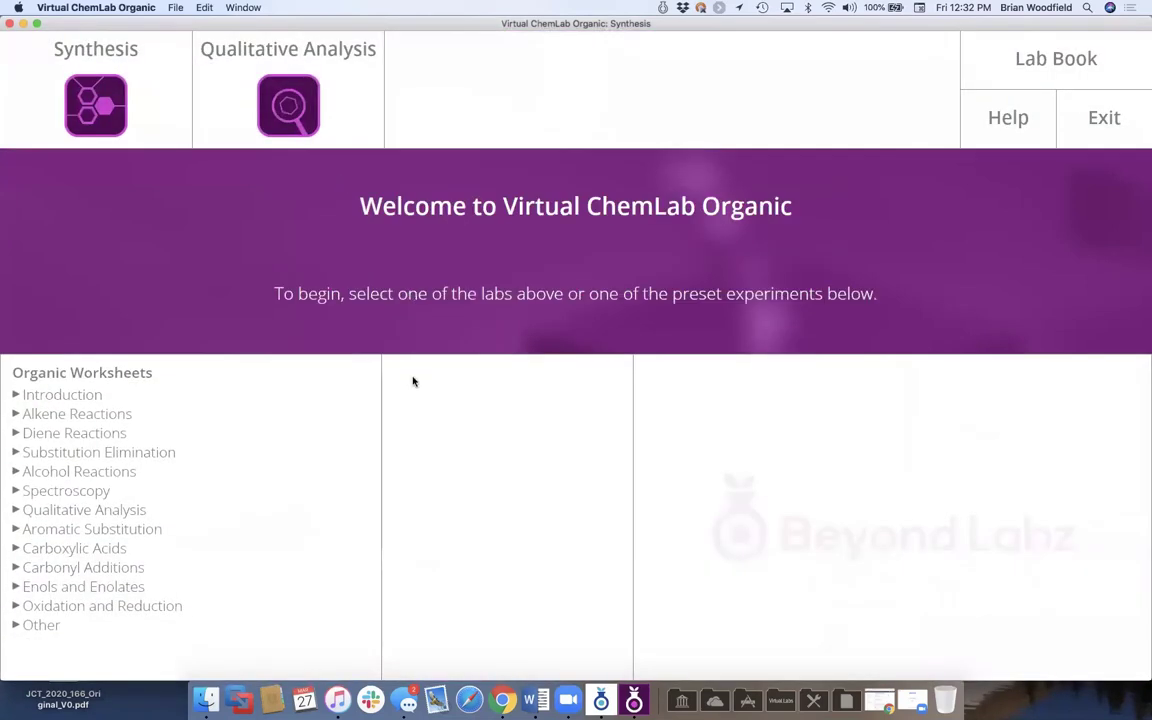
left_click(304, 124)
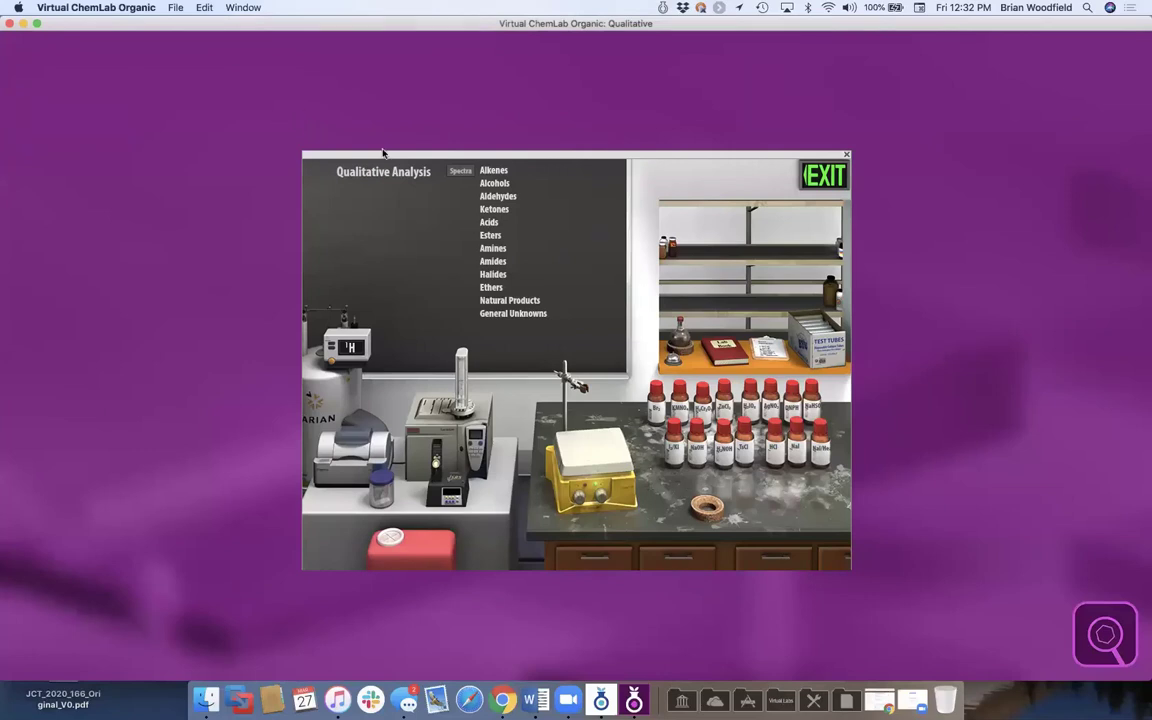
mouse_move(540, 257)
mouse_move(499, 173)
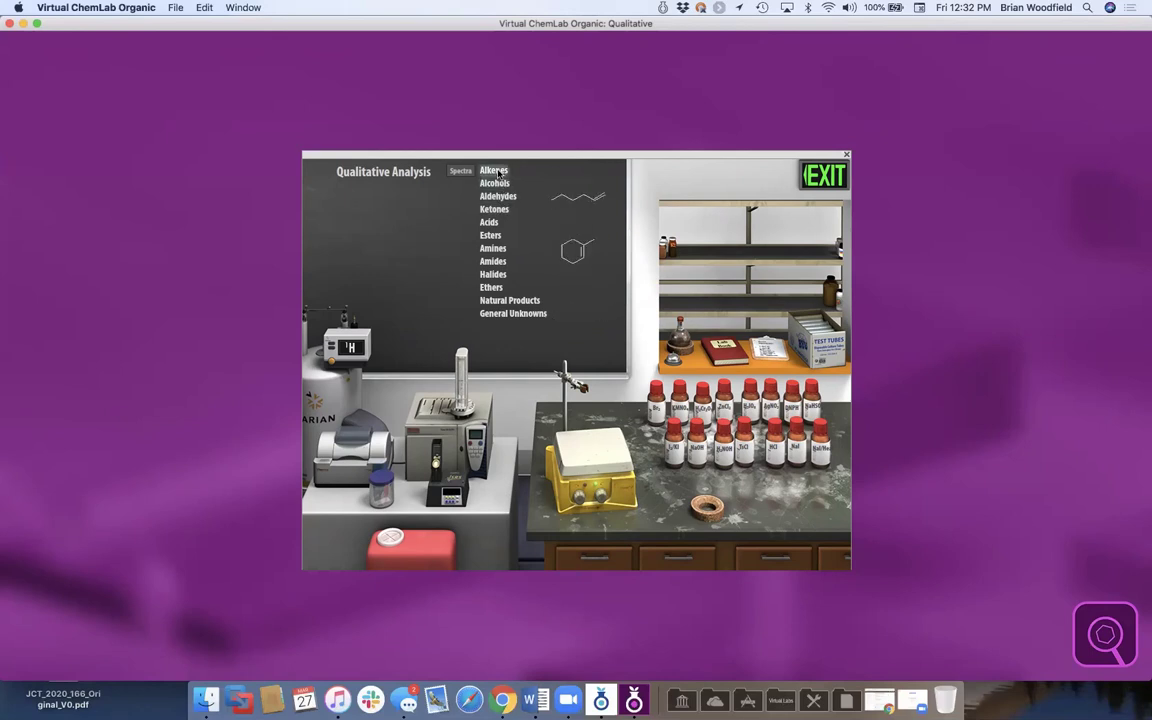
mouse_move(500, 198)
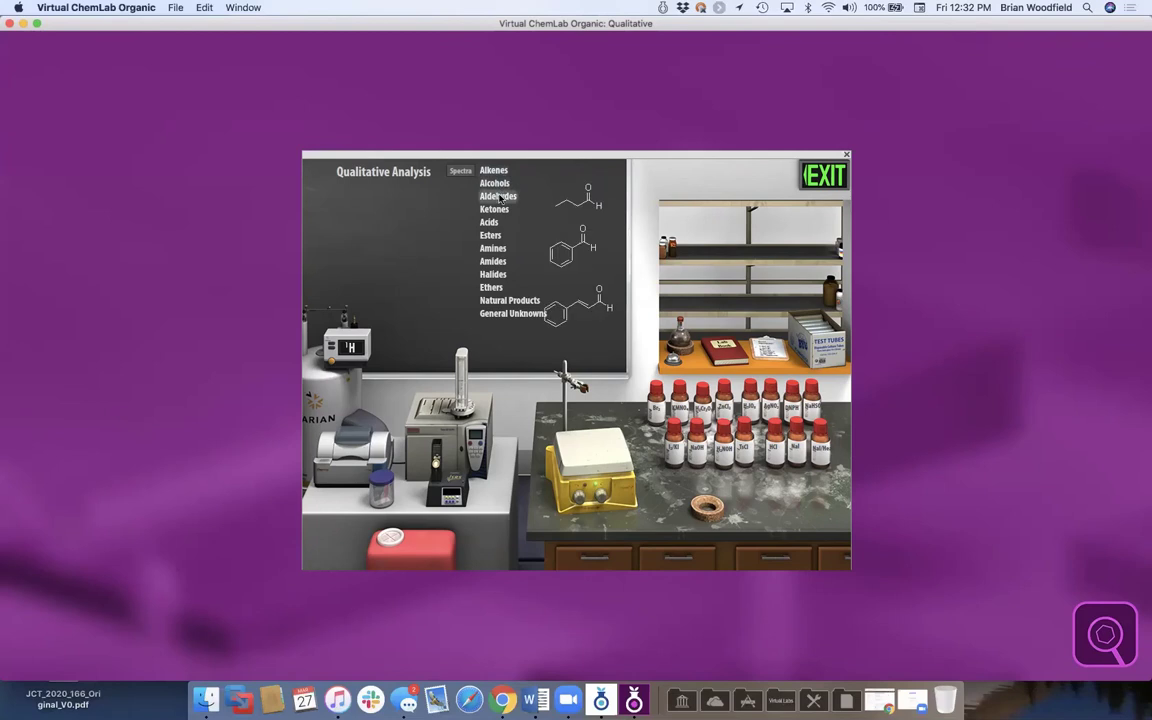
left_click(500, 197)
mouse_move(763, 250)
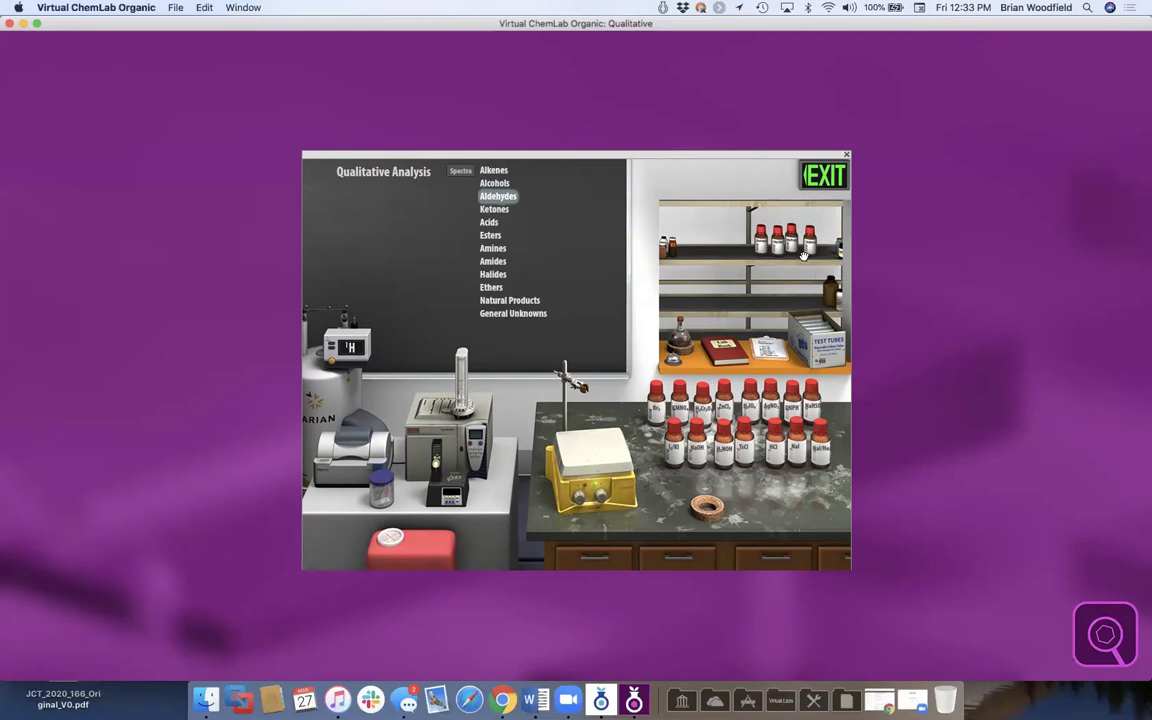
- Place the flask with the unknown on the cork ring, run its 1H NMR spectrum, and close it
left_click_drag(689, 325, 707, 503)
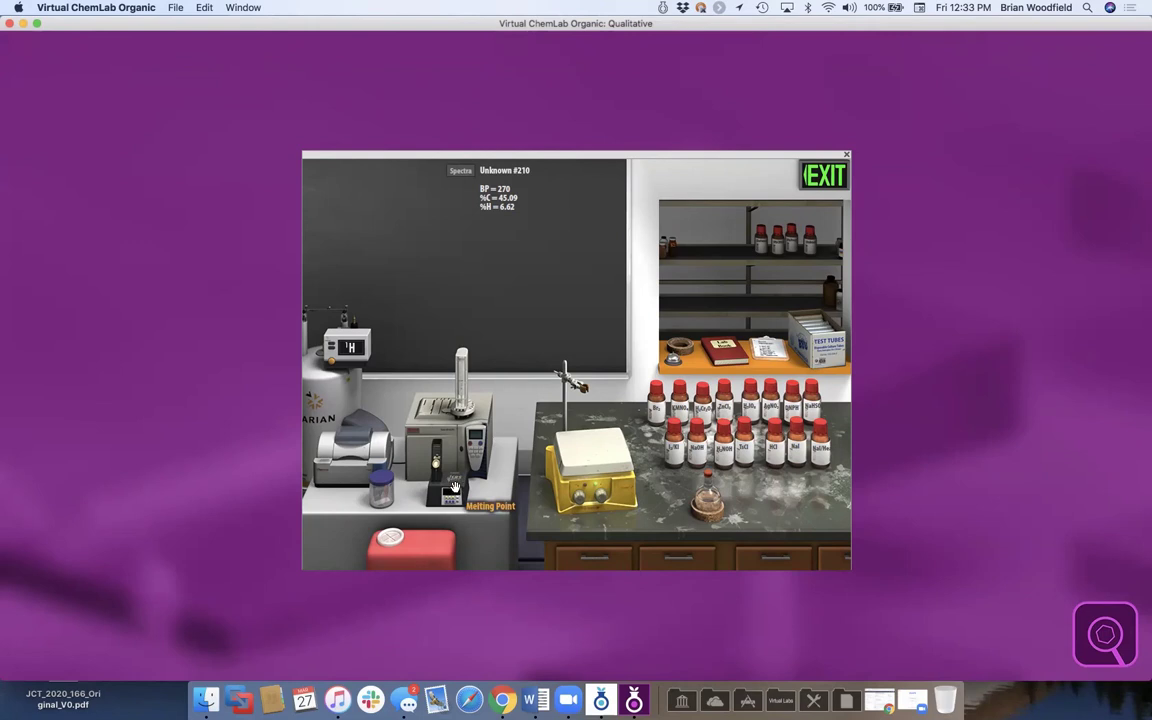
left_click(707, 490)
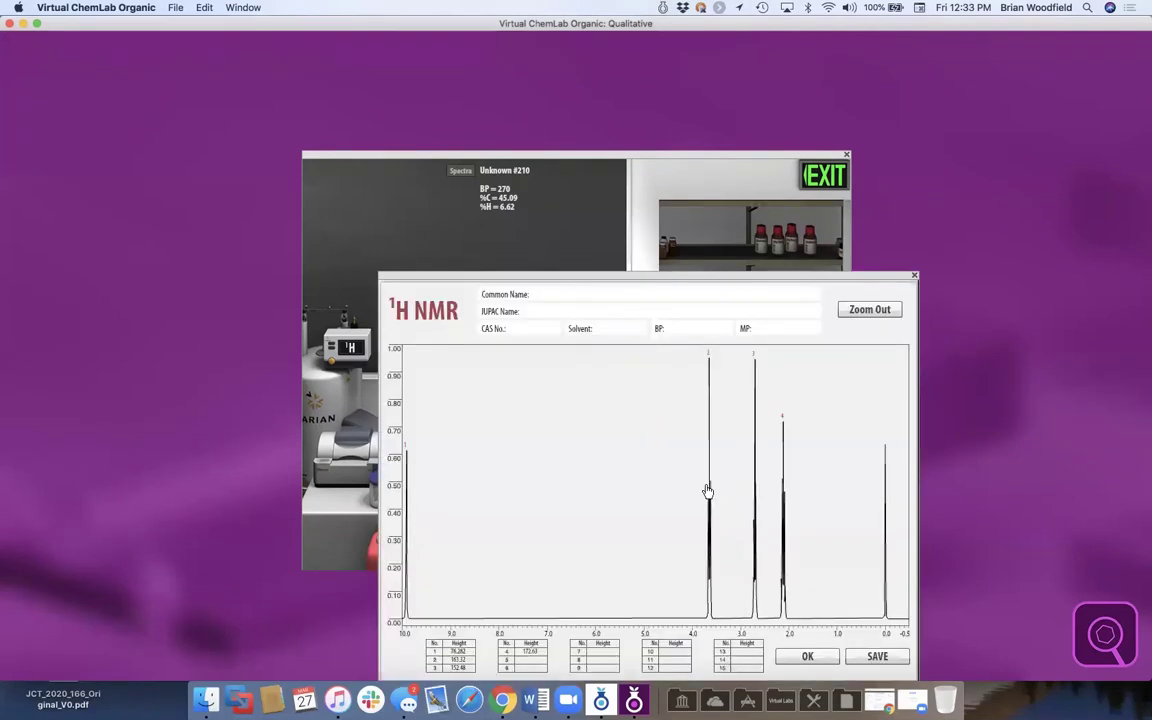
left_click(808, 656)
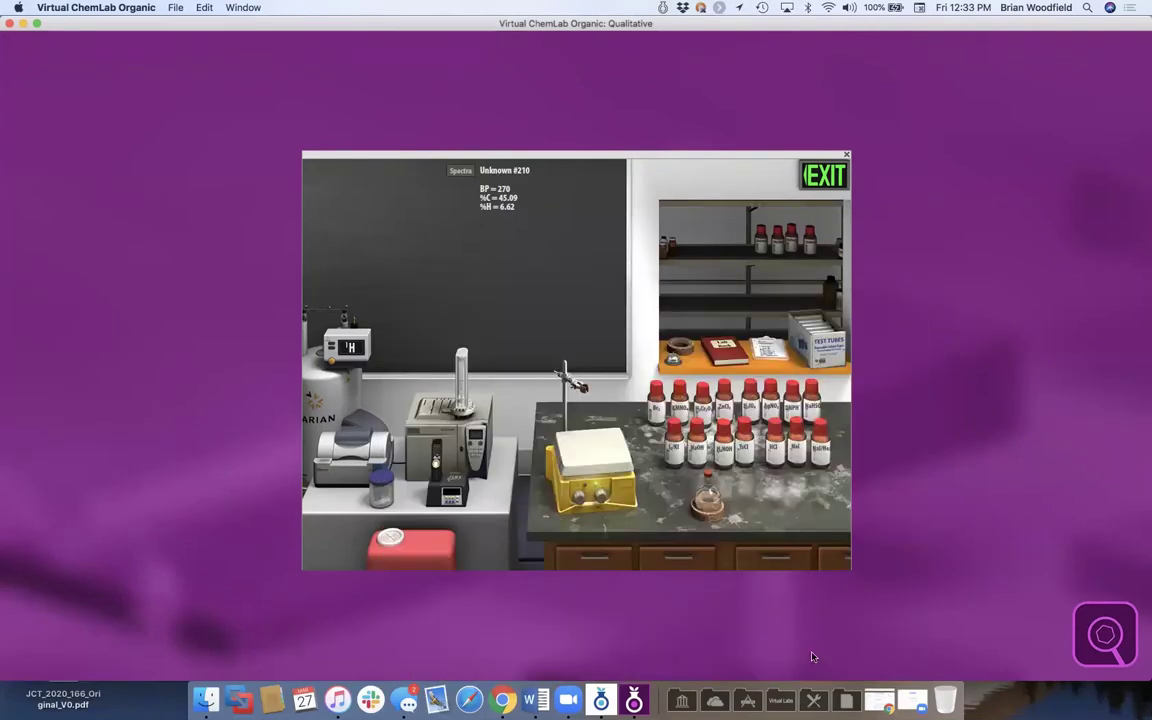
- Run a dichromate functional group test on a test-tube sample of the unknown, and discard everything on the bench
left_click(722, 411)
left_click(581, 415)
left_click(702, 404)
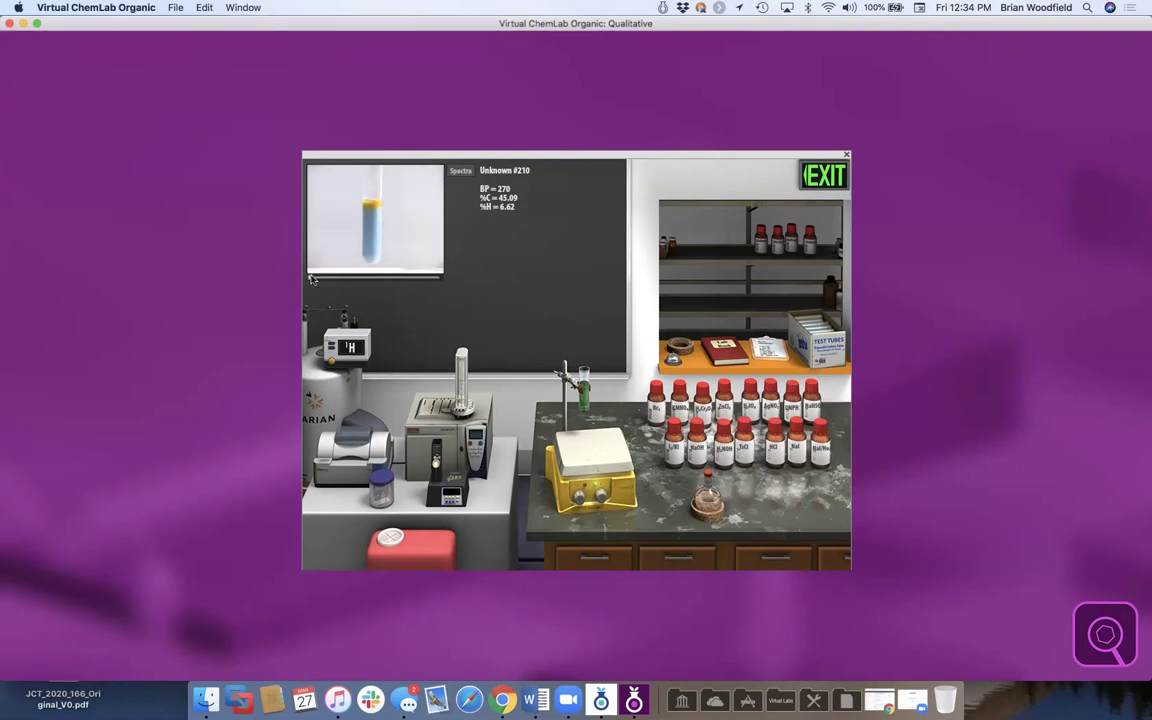
left_click(410, 554)
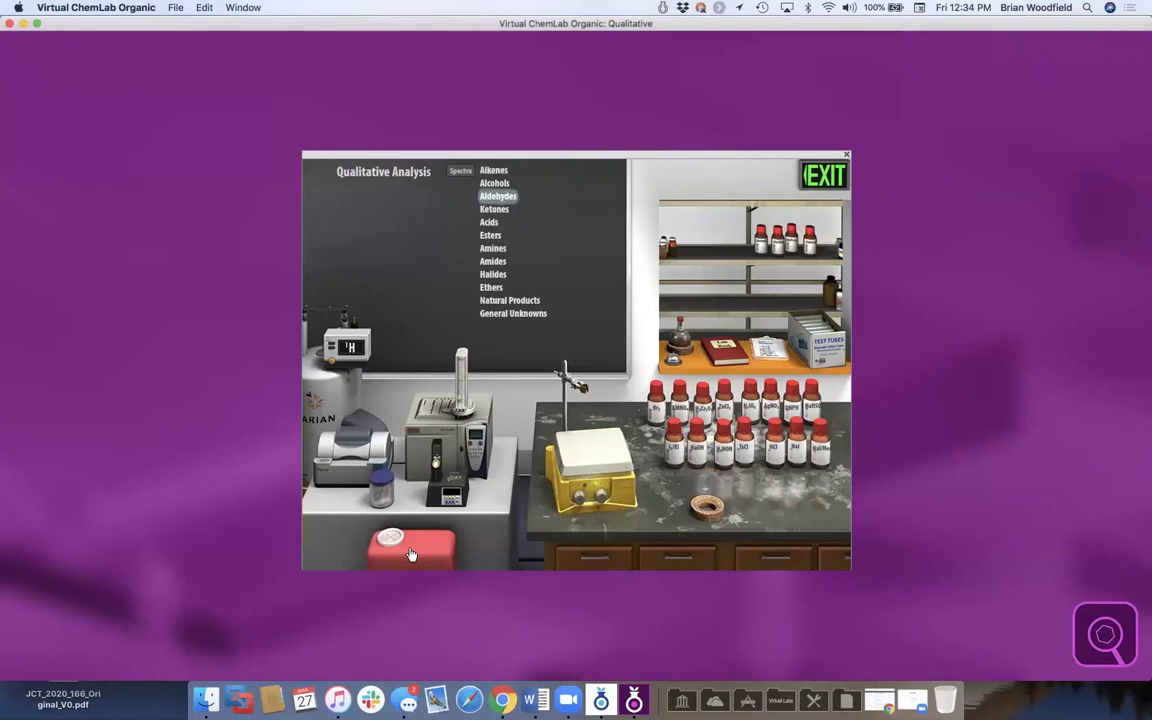
- Load a random Aldehydes unknown from the preset list and open its instructions in the lab book
left_click(765, 350)
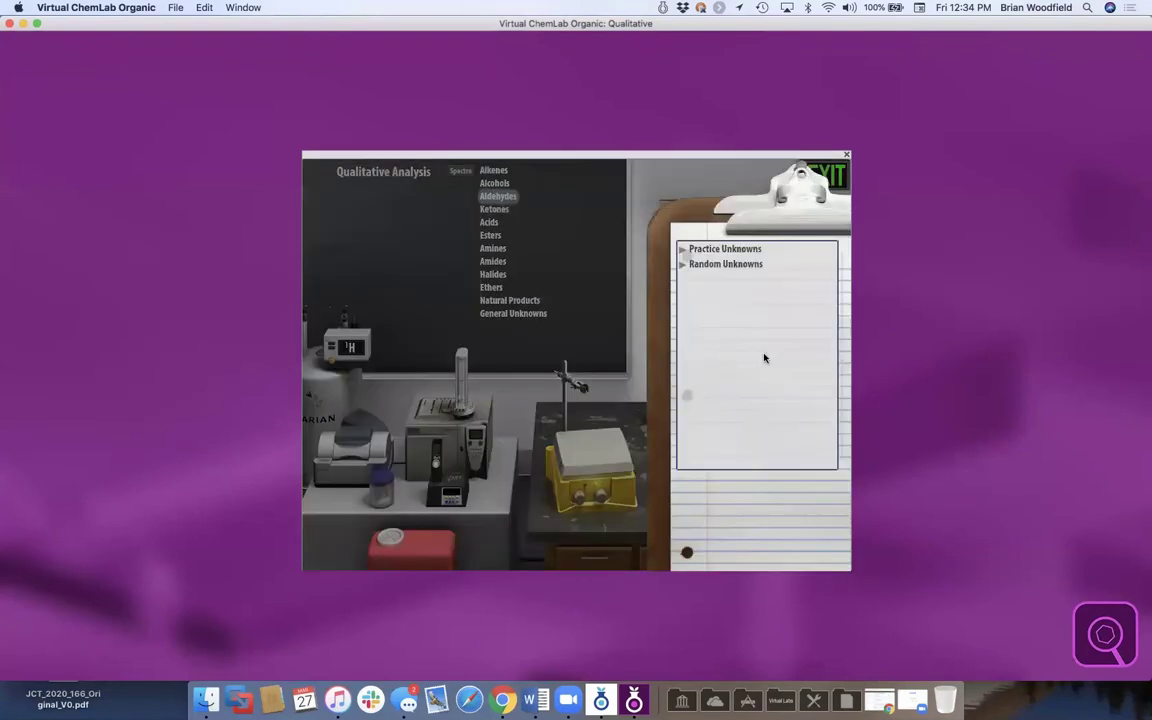
left_click(723, 265)
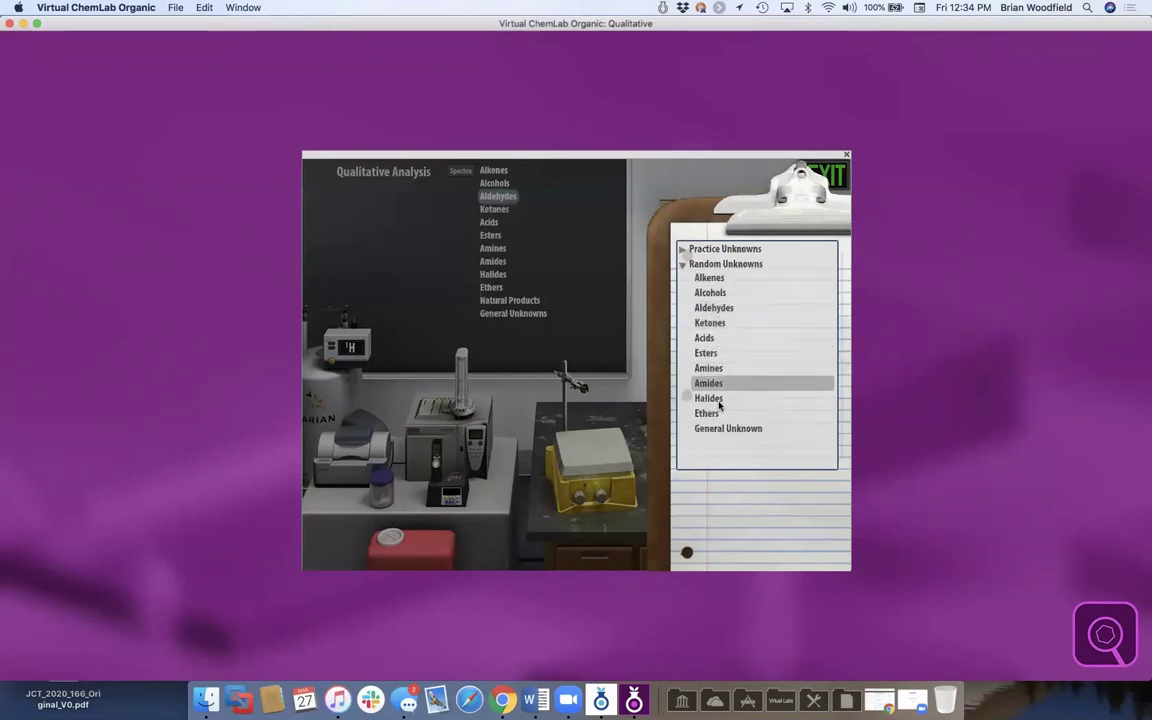
mouse_move(718, 279)
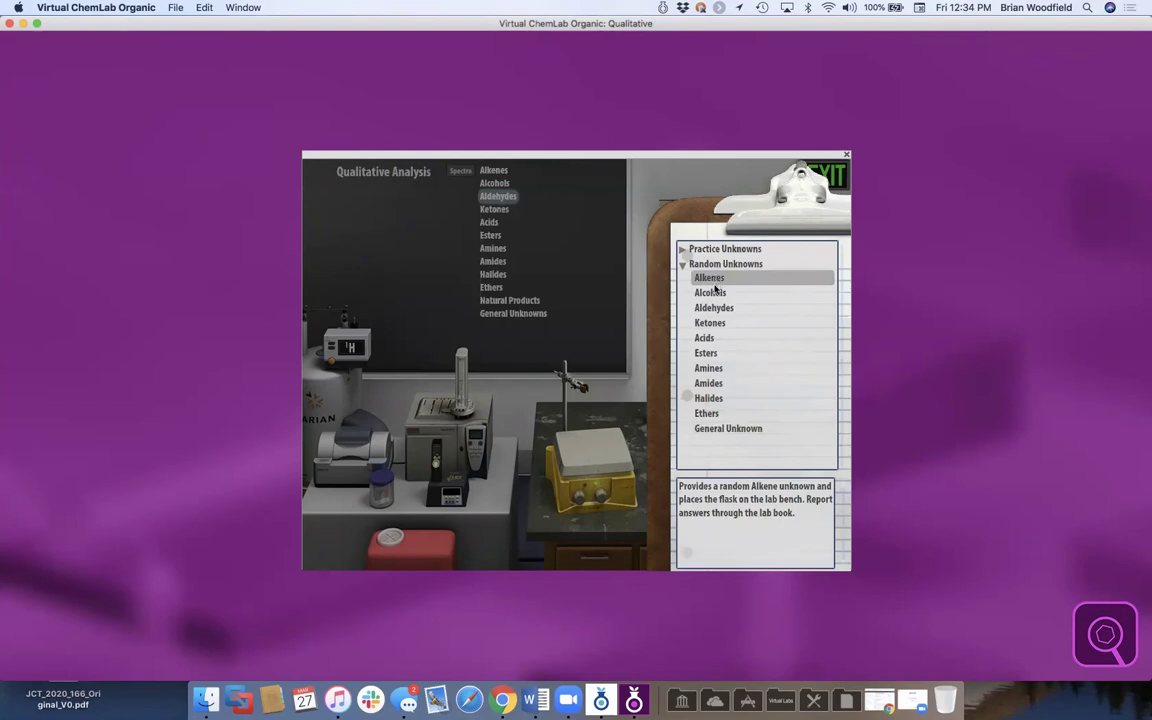
left_click(719, 399)
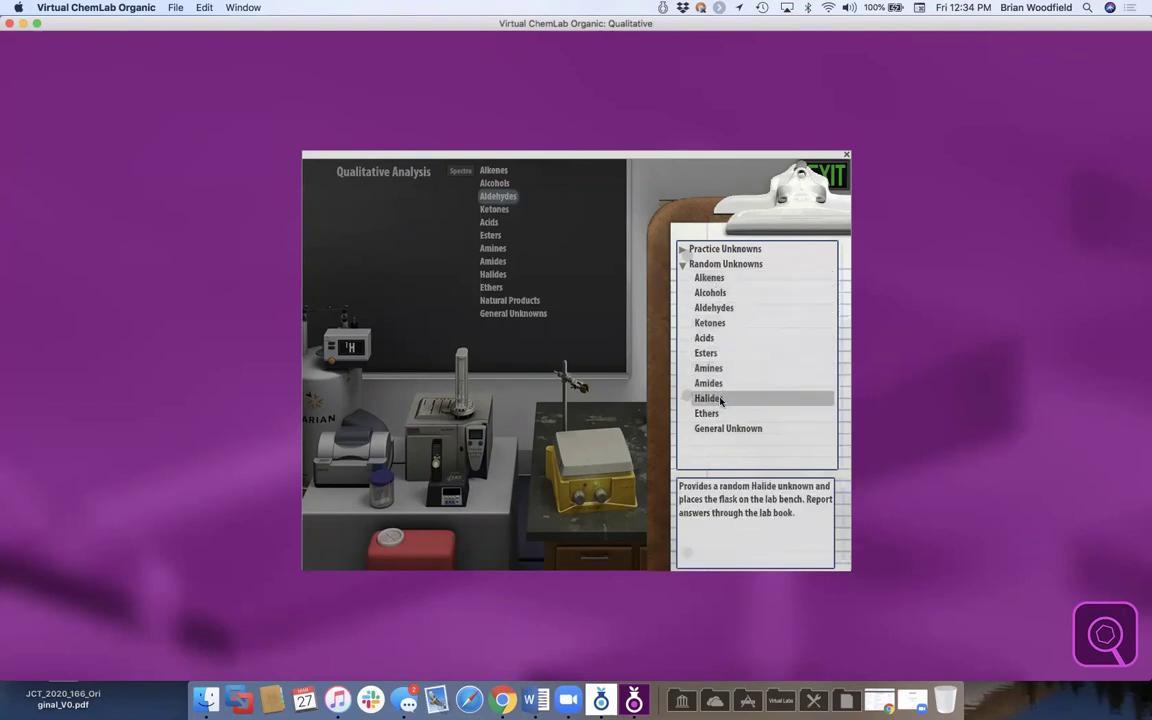
mouse_move(740, 413)
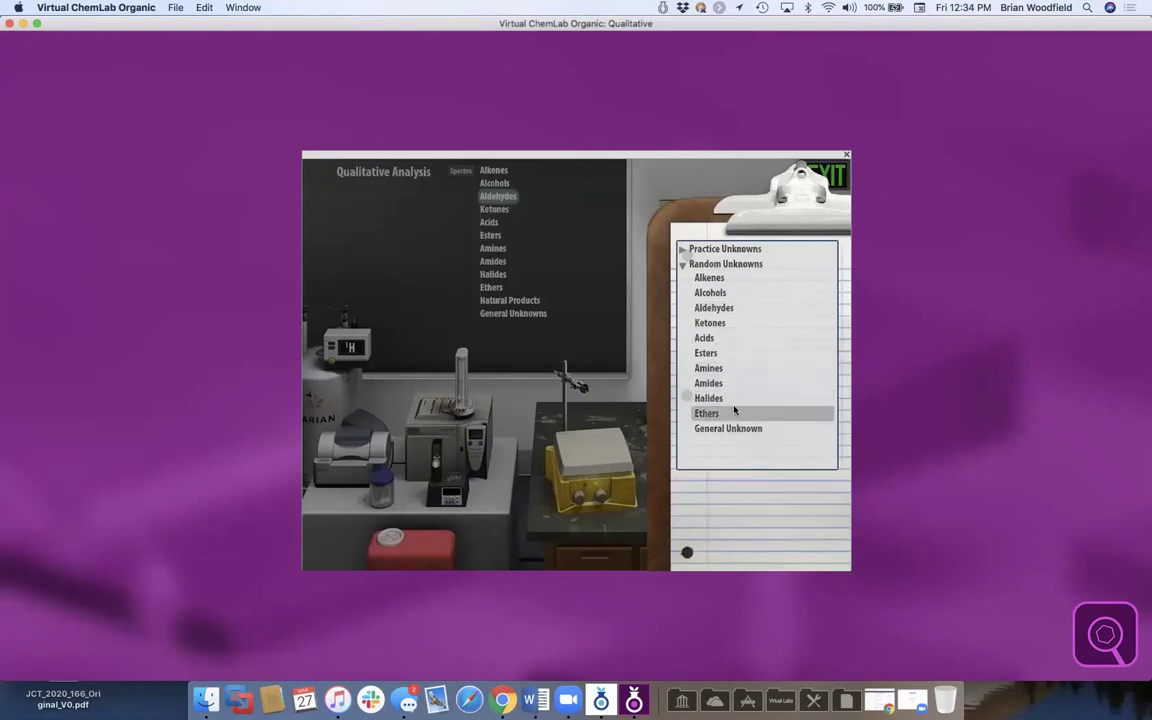
left_click(712, 309)
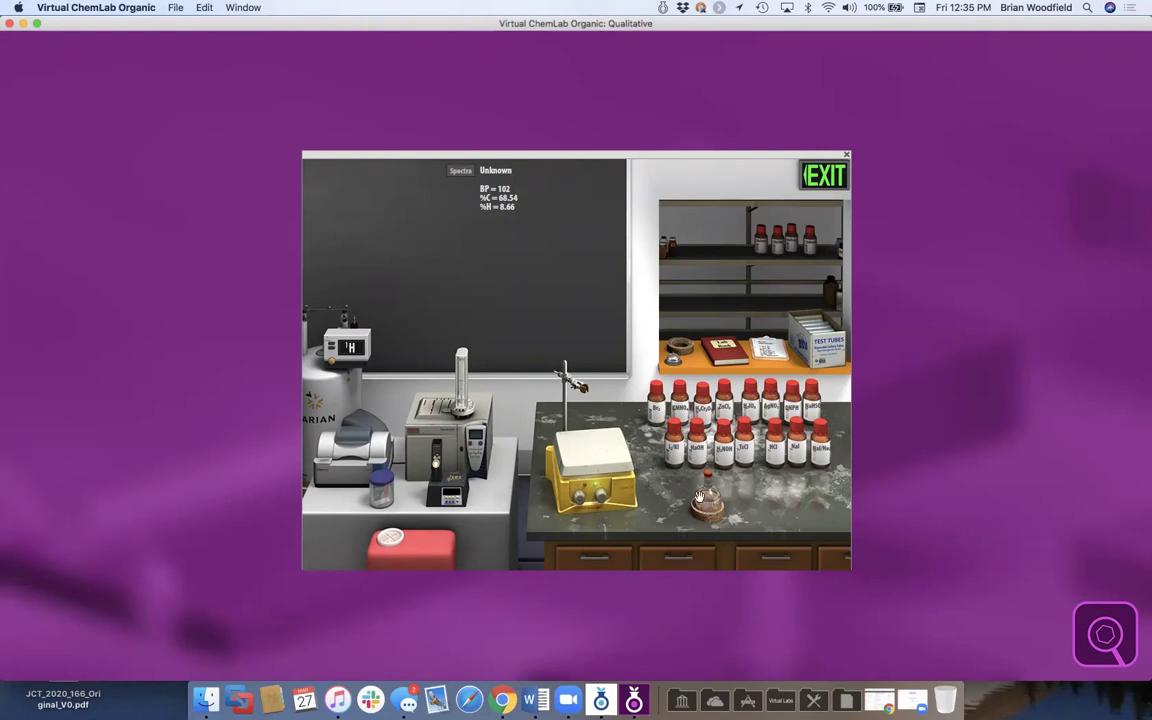
mouse_move(705, 418)
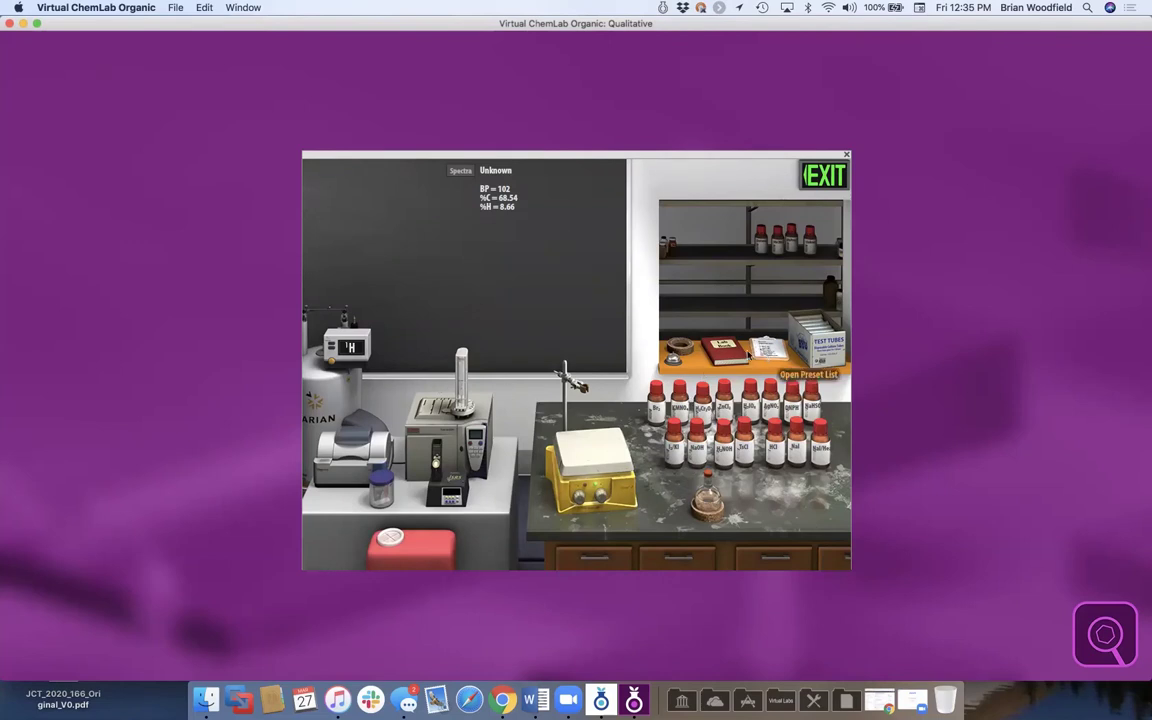
left_click(767, 354)
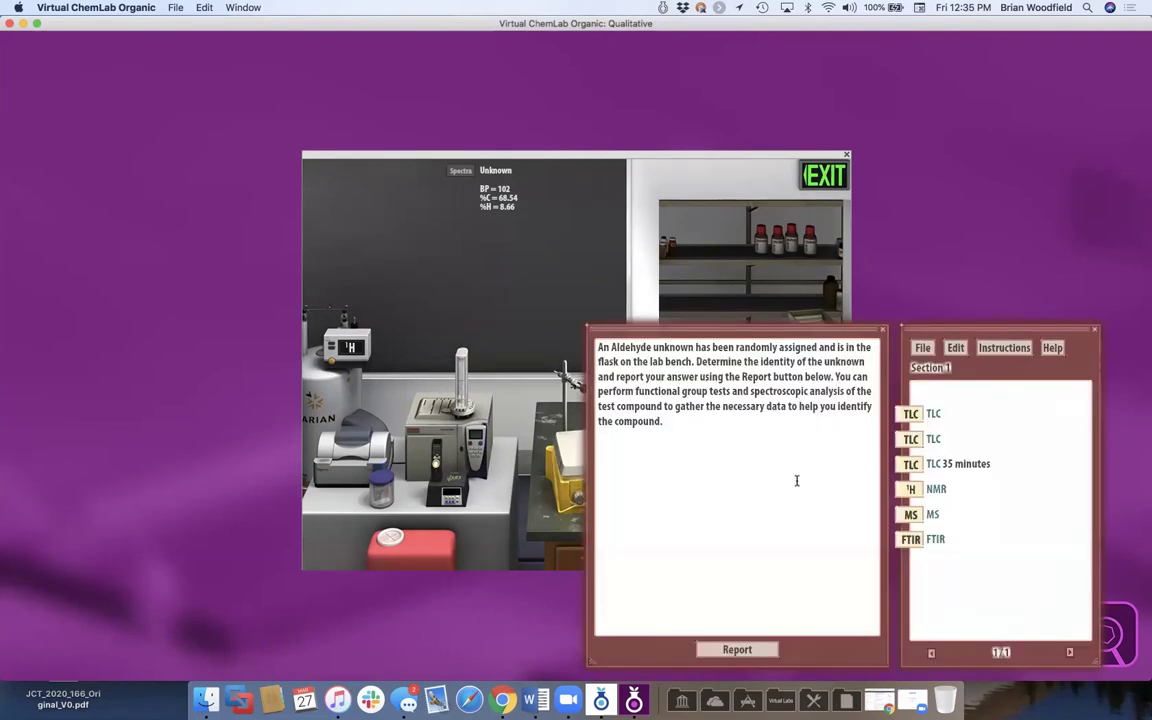
- Report the aldehyde unknown by entering "My answer" as its name and submitting it with the link saved in the notes
left_click(737, 650)
left_click(711, 397)
type("Myuse")
key("BackSpace")
key("BackSpace")
key("BackSpace")
type("answer")
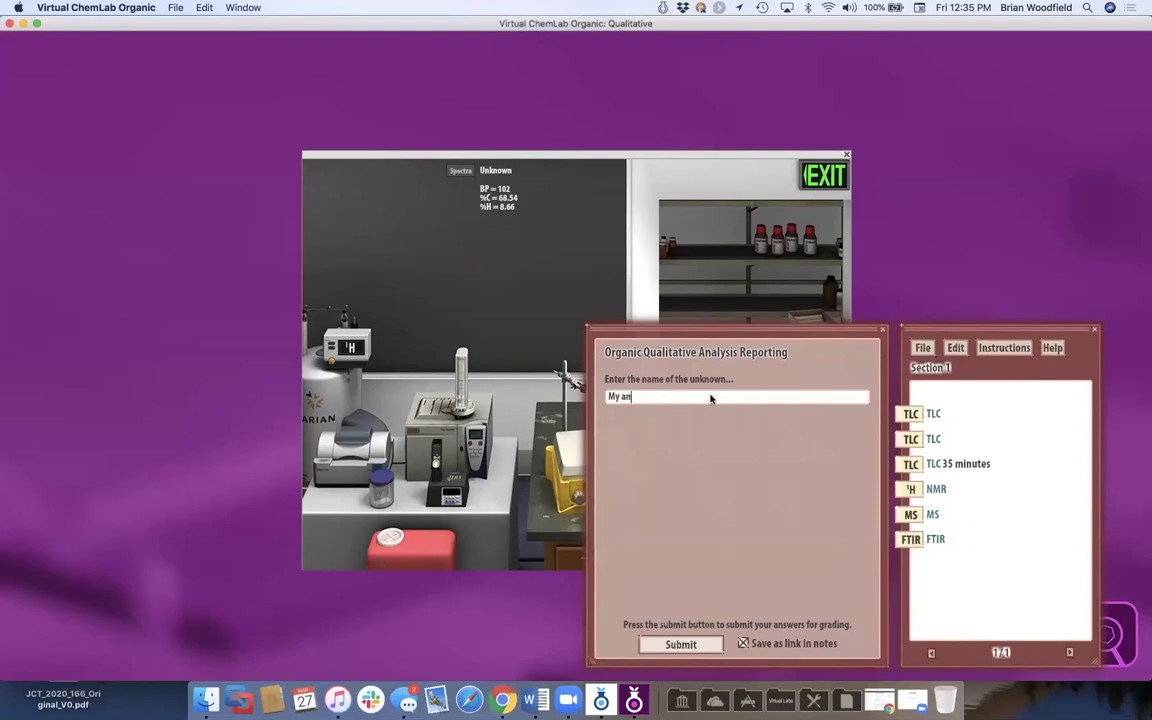
left_click(681, 644)
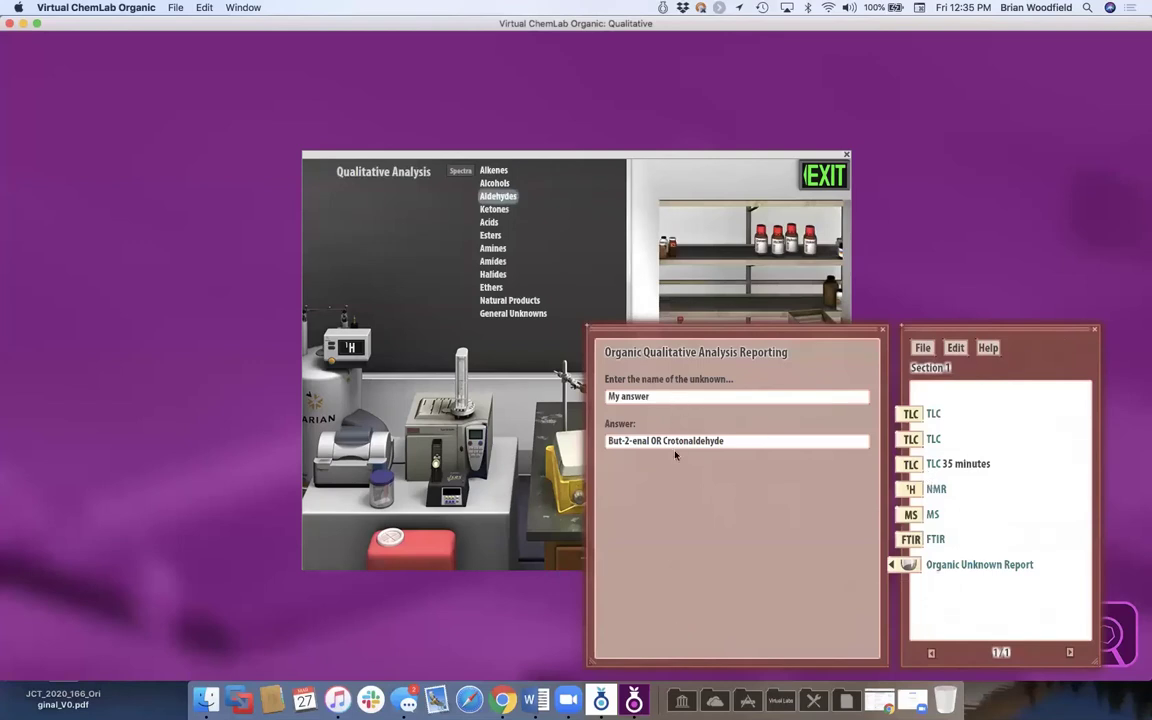
- Save the lab book to the Desktop as labbook.lbk, replacing the existing file
left_click(923, 349)
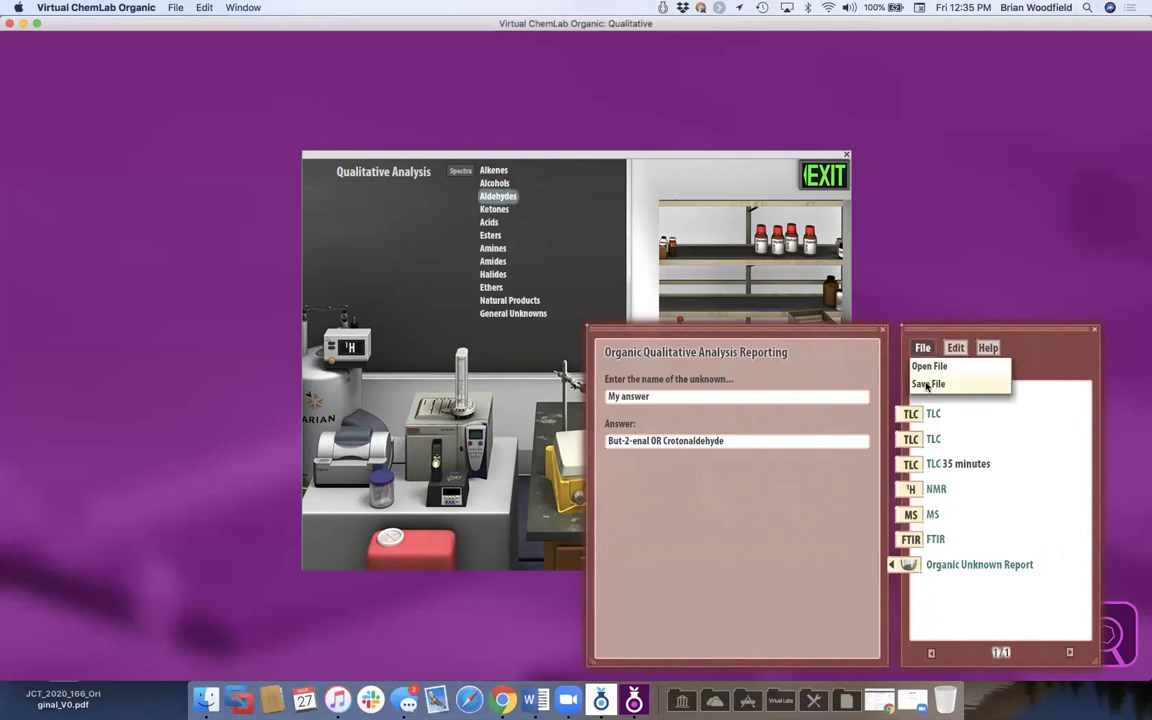
left_click(928, 385)
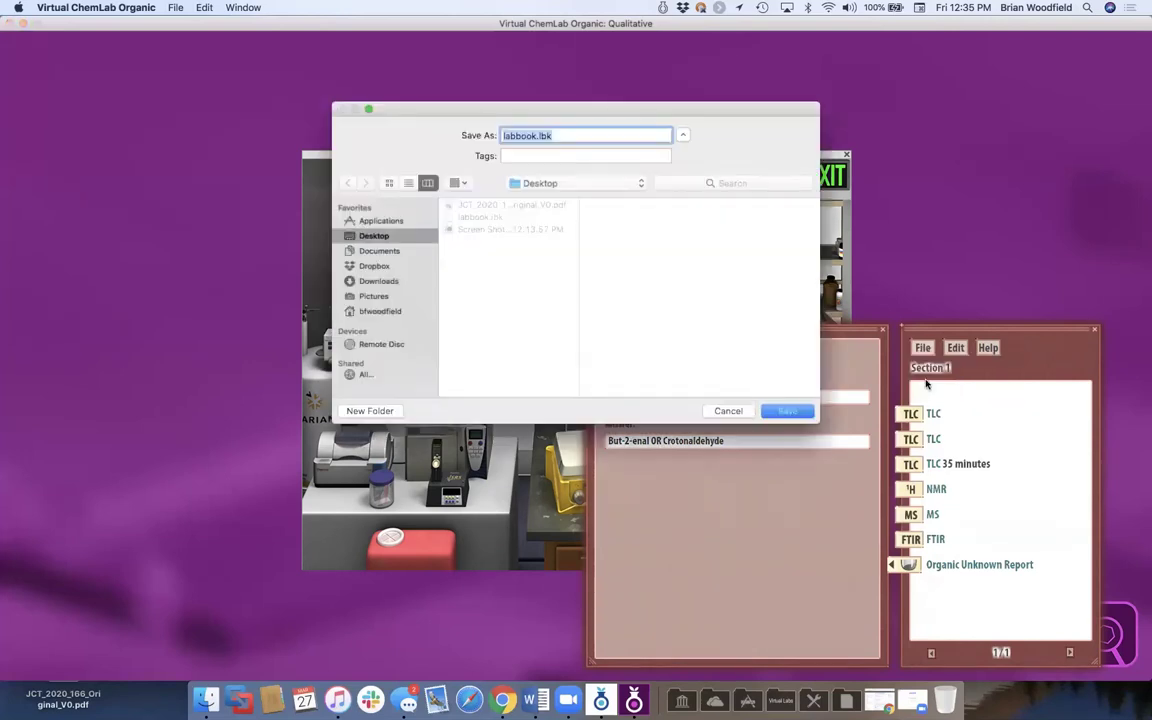
left_click(787, 413)
left_click(674, 196)
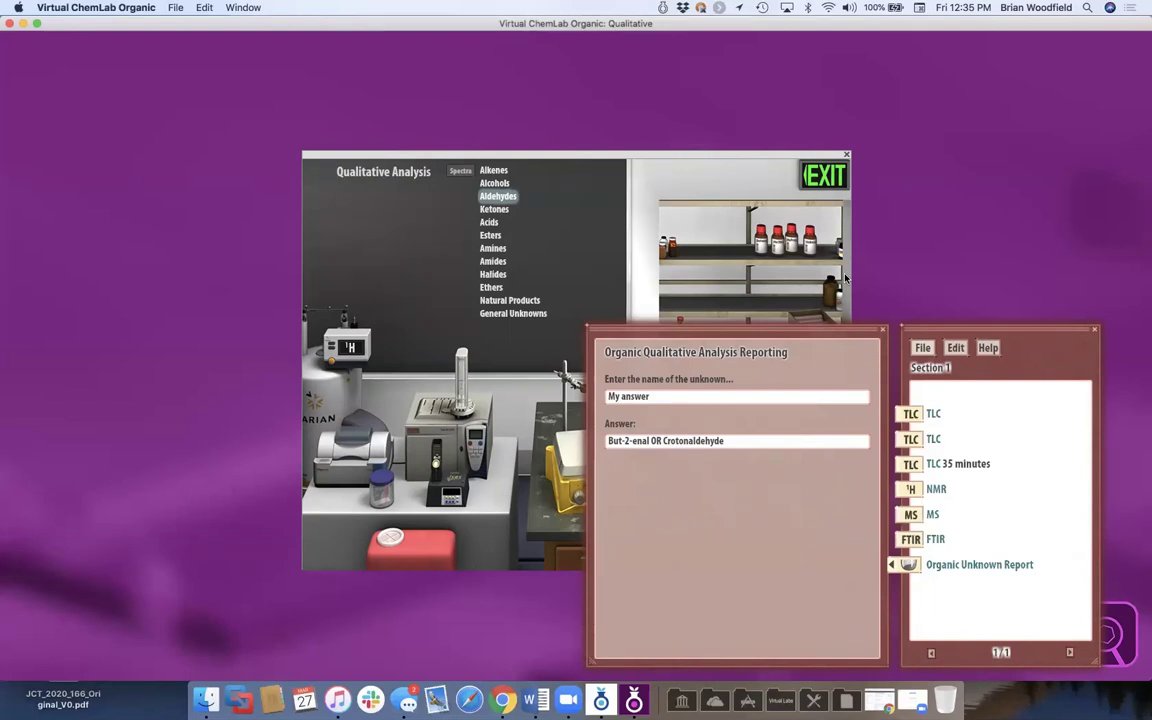
- Close the lab book, leave the Qualitative Analysis lab, and exit the organic chemistry labs
left_click(924, 349)
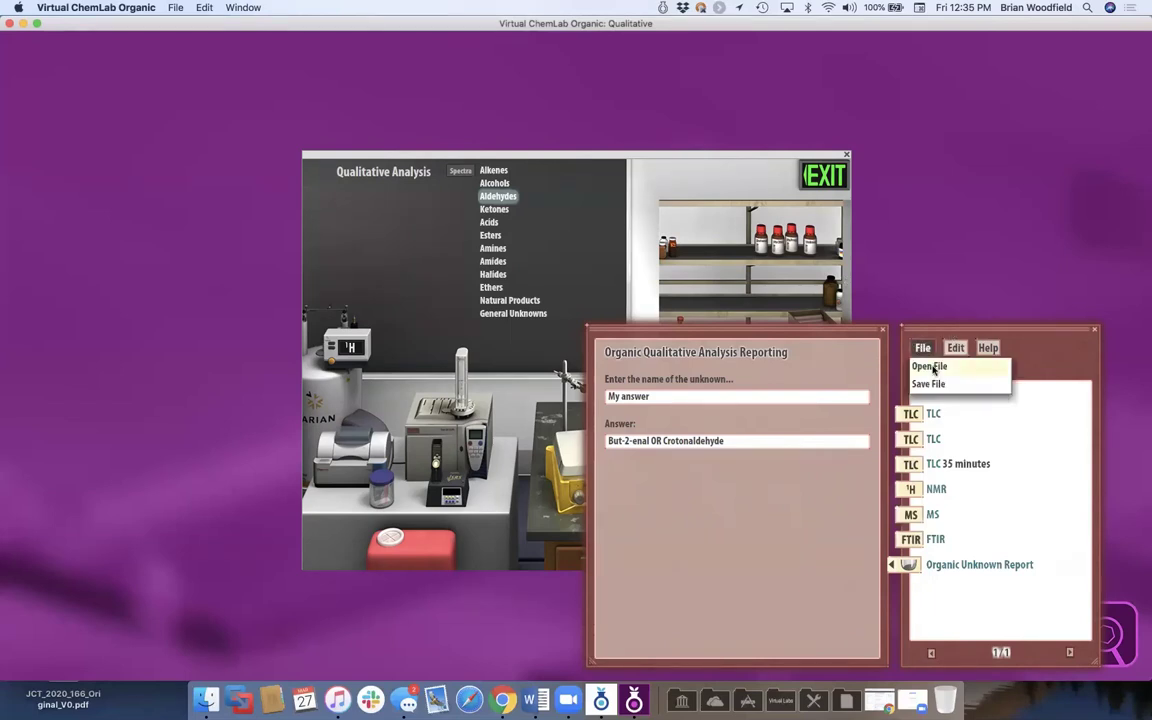
left_click(918, 301)
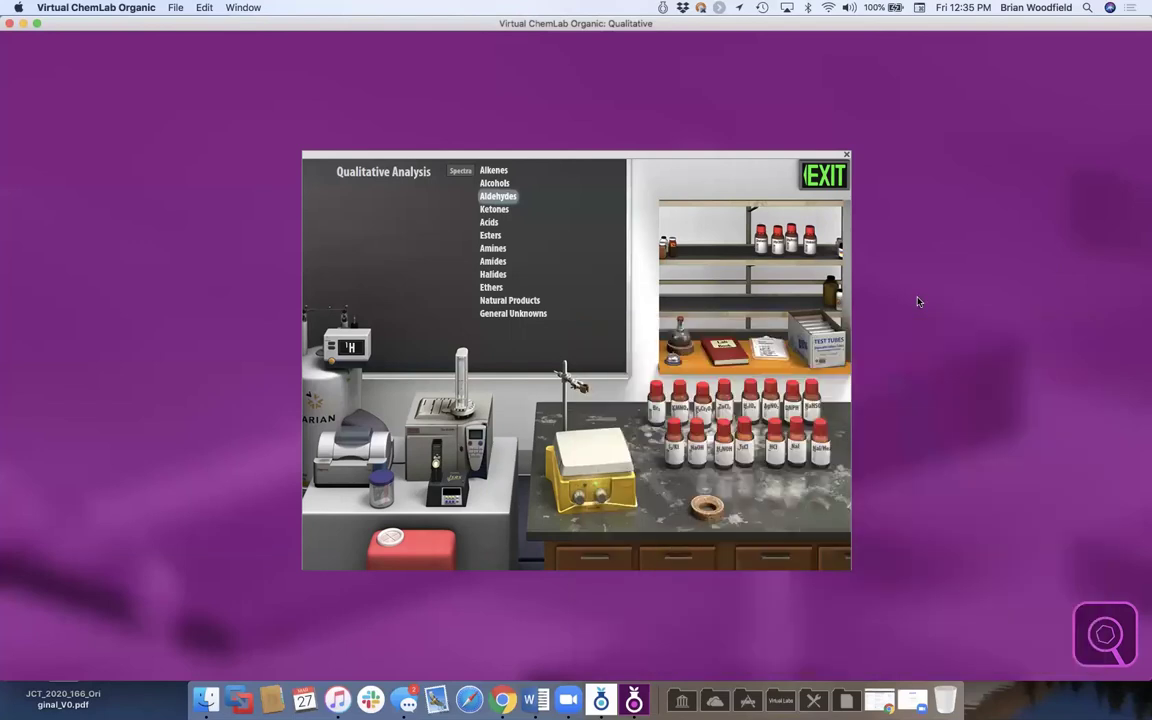
left_click(822, 179)
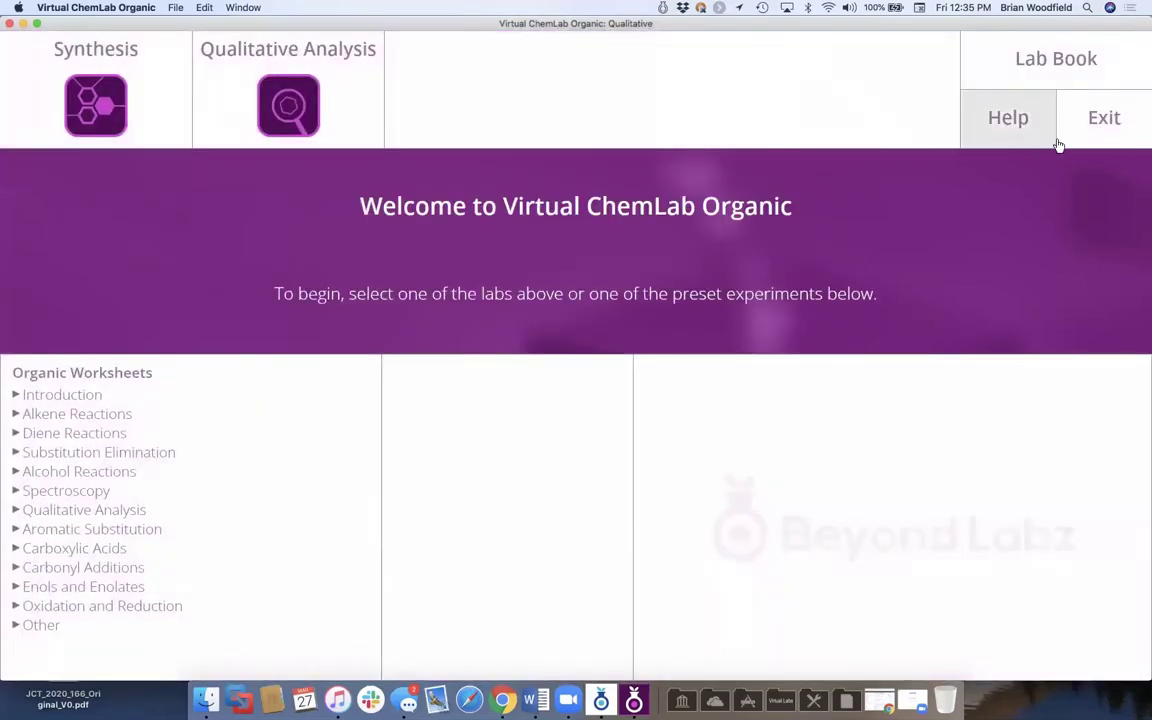
left_click(1093, 135)
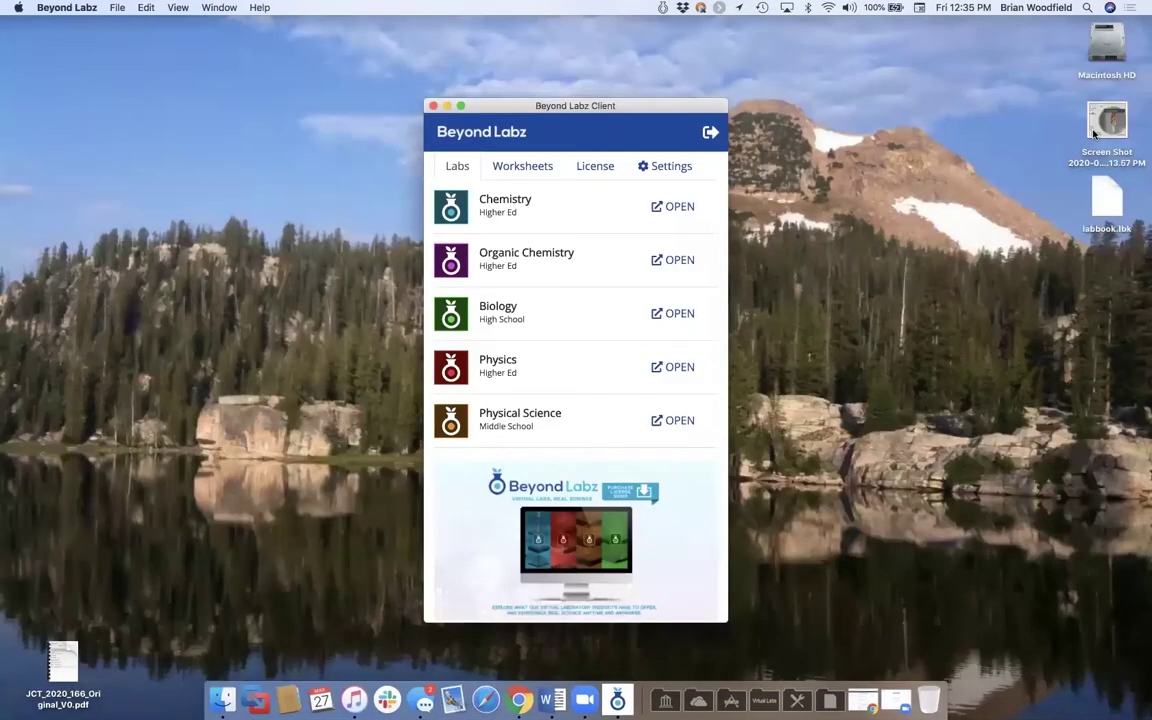
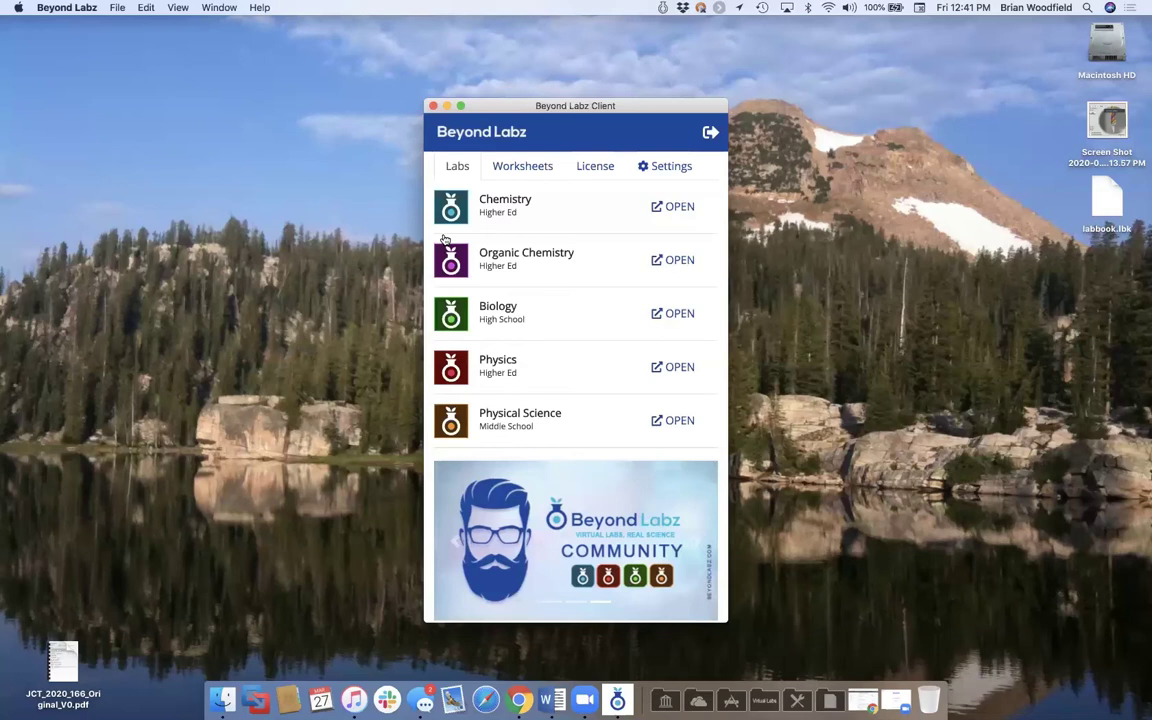
- Launch the Higher Ed Chemistry labs and load the Rutherford's Backscattering Experiment from the Atomic Theory worksheets
left_click(505, 203)
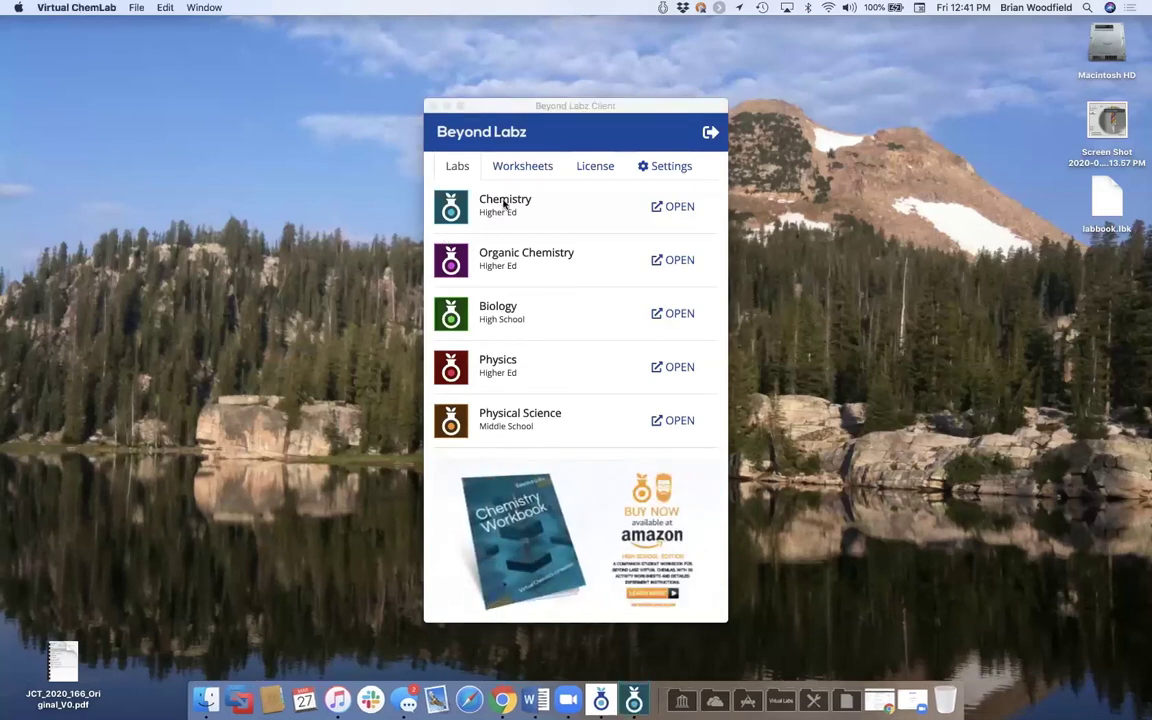
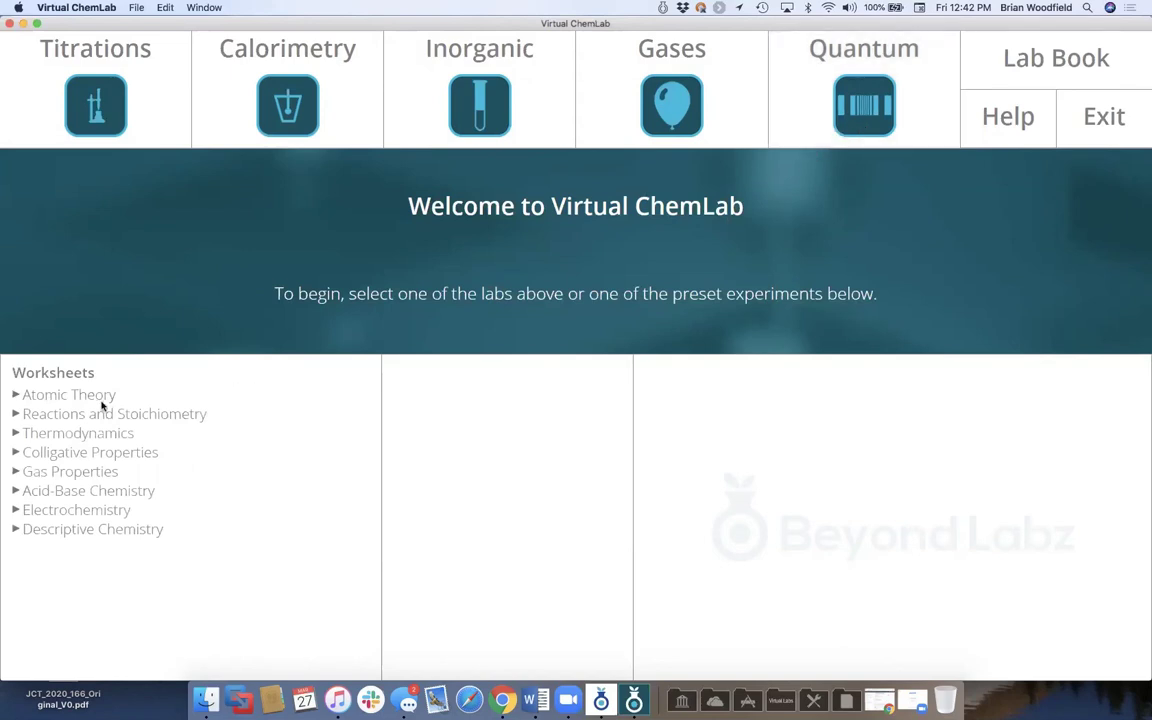
left_click(100, 398)
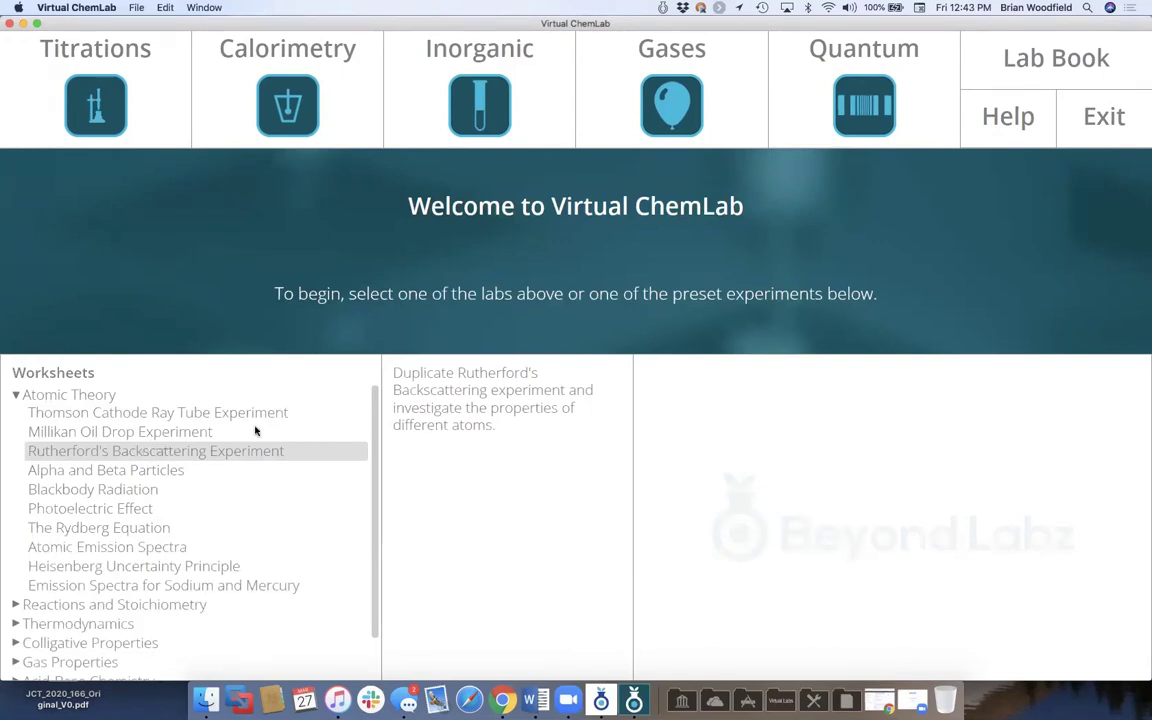
left_click(147, 456)
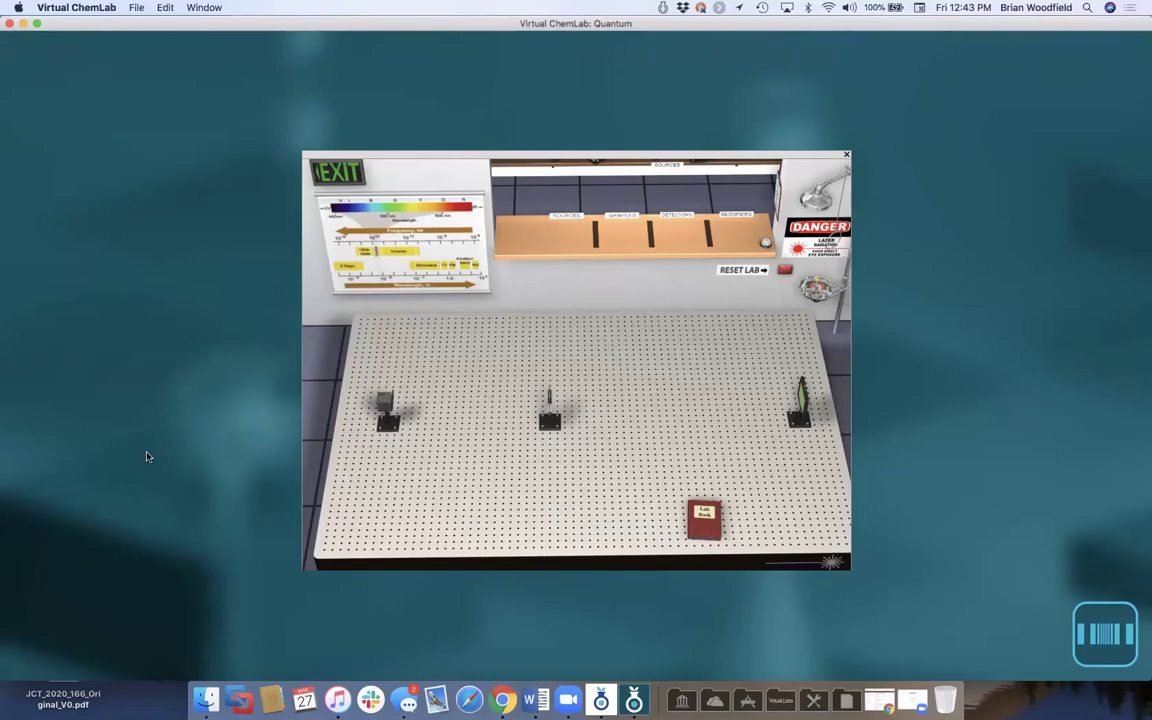
- Open the phosphor screen's detector display and arrange it beside the lab view without overlap
left_click_drag(443, 155, 346, 166)
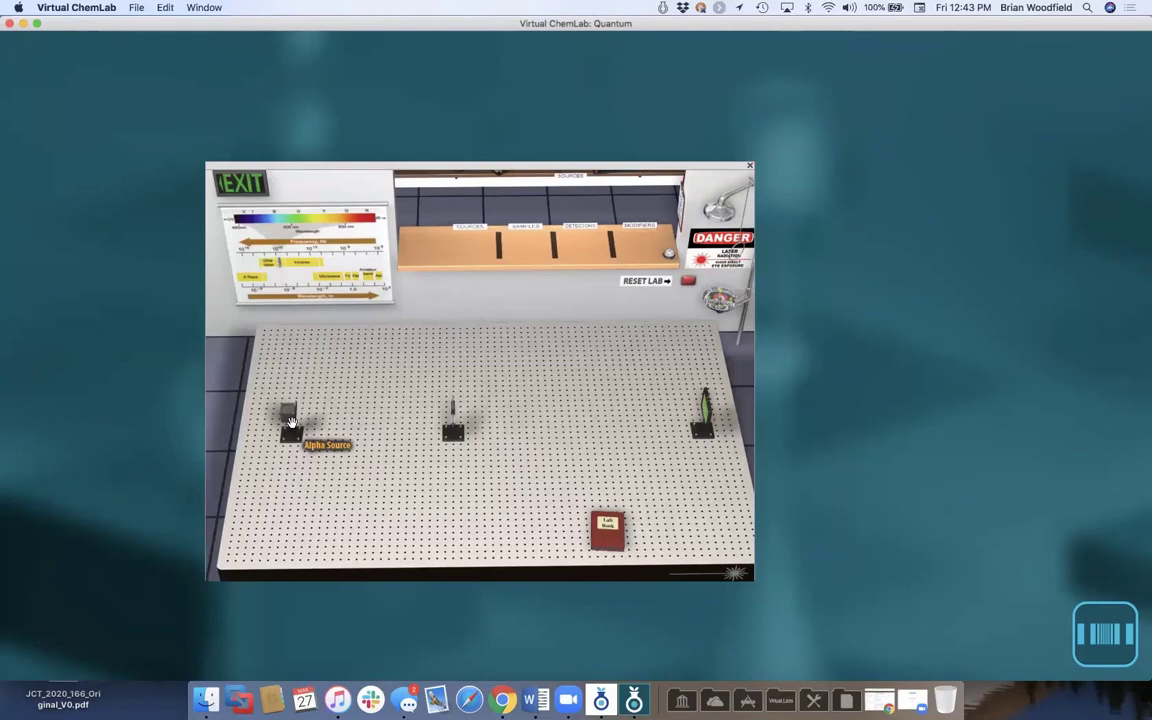
left_click(705, 406)
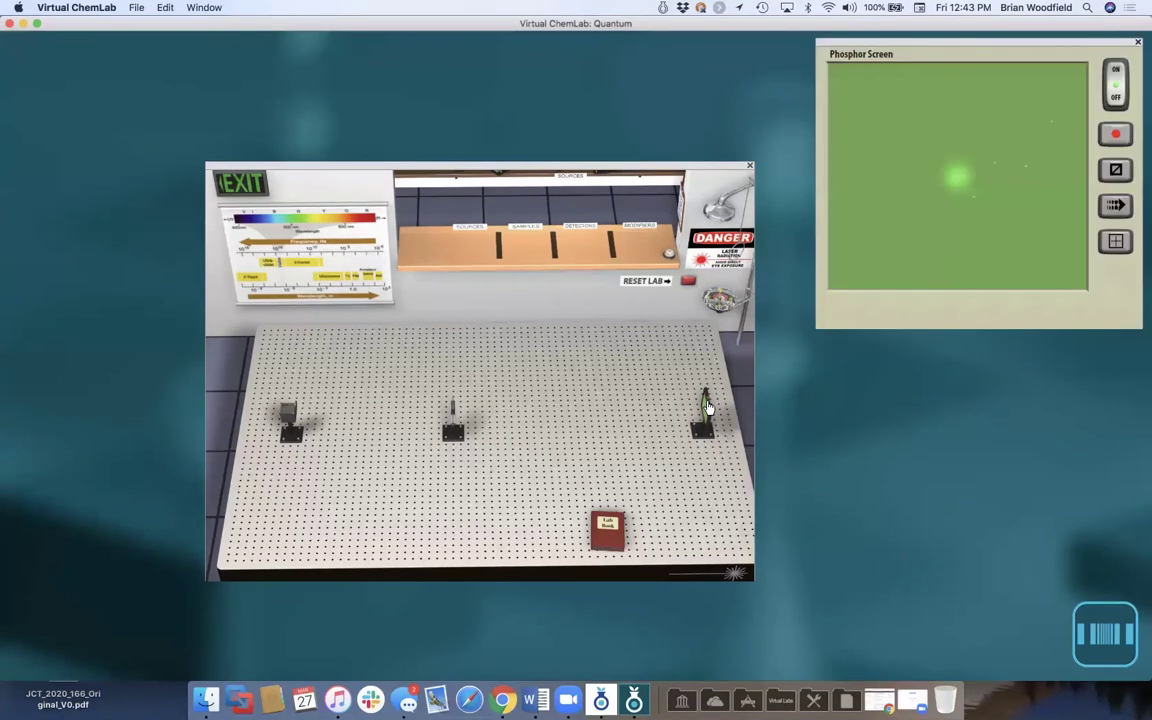
left_click_drag(910, 47, 864, 48)
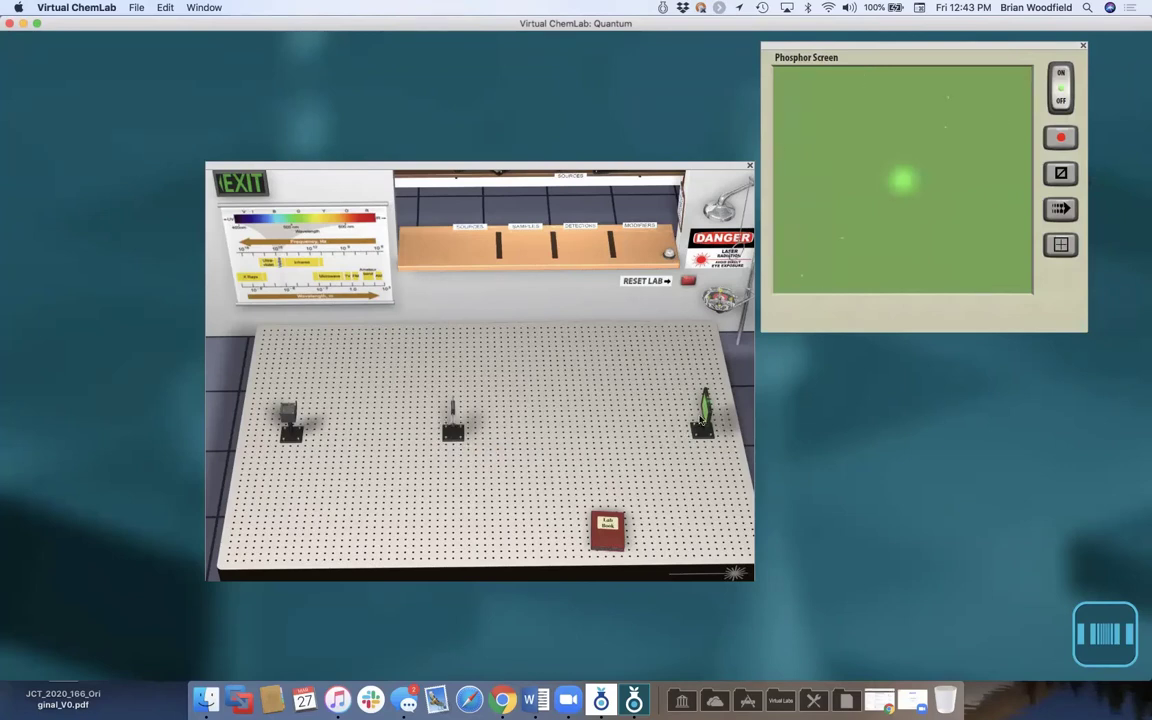
- Remove the foil sample to the stockroom counter and move the phosphor screen to the table's far corner, away from the alpha beam
left_click_drag(455, 412, 517, 257)
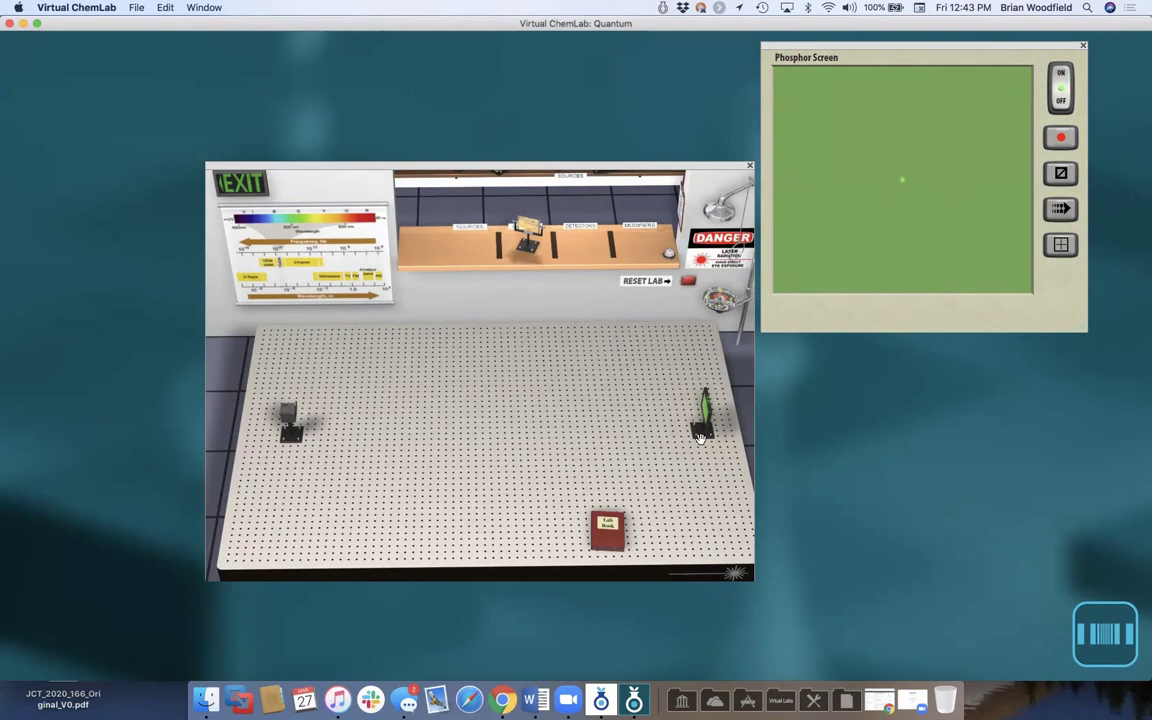
left_click_drag(697, 418, 689, 362)
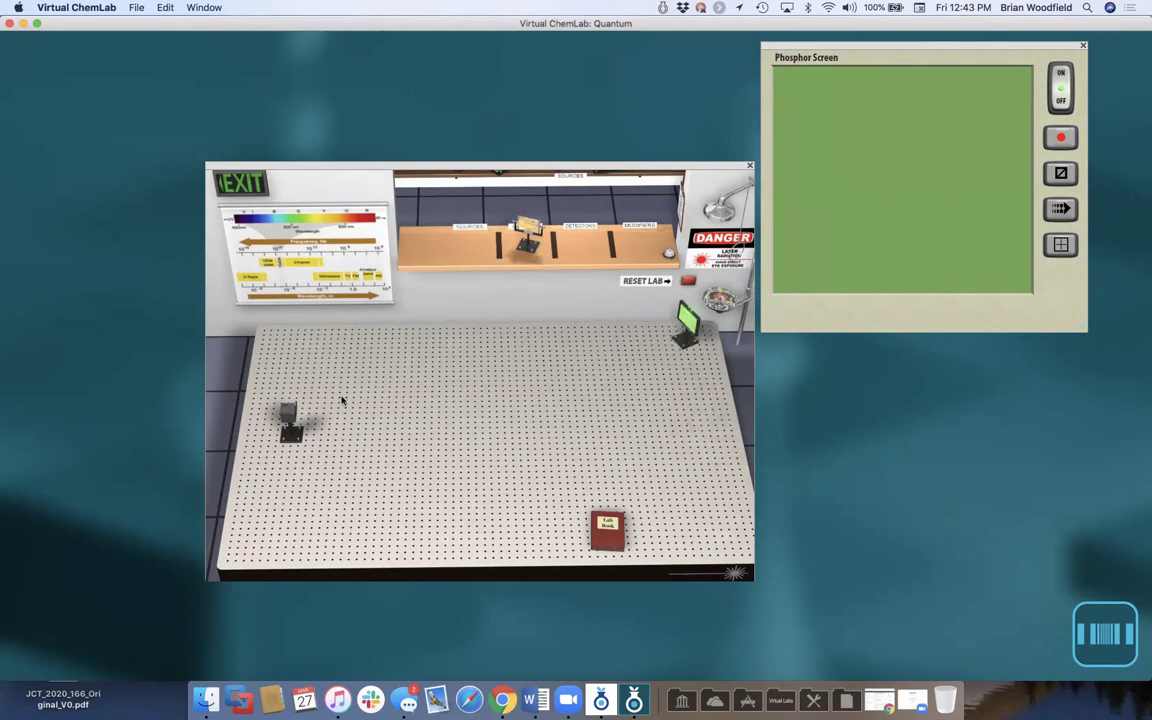
- Return the foil to the alpha beam path and place the phosphor screen in line with it, then directly behind the foil at the table's back edge
left_click_drag(521, 247, 476, 408)
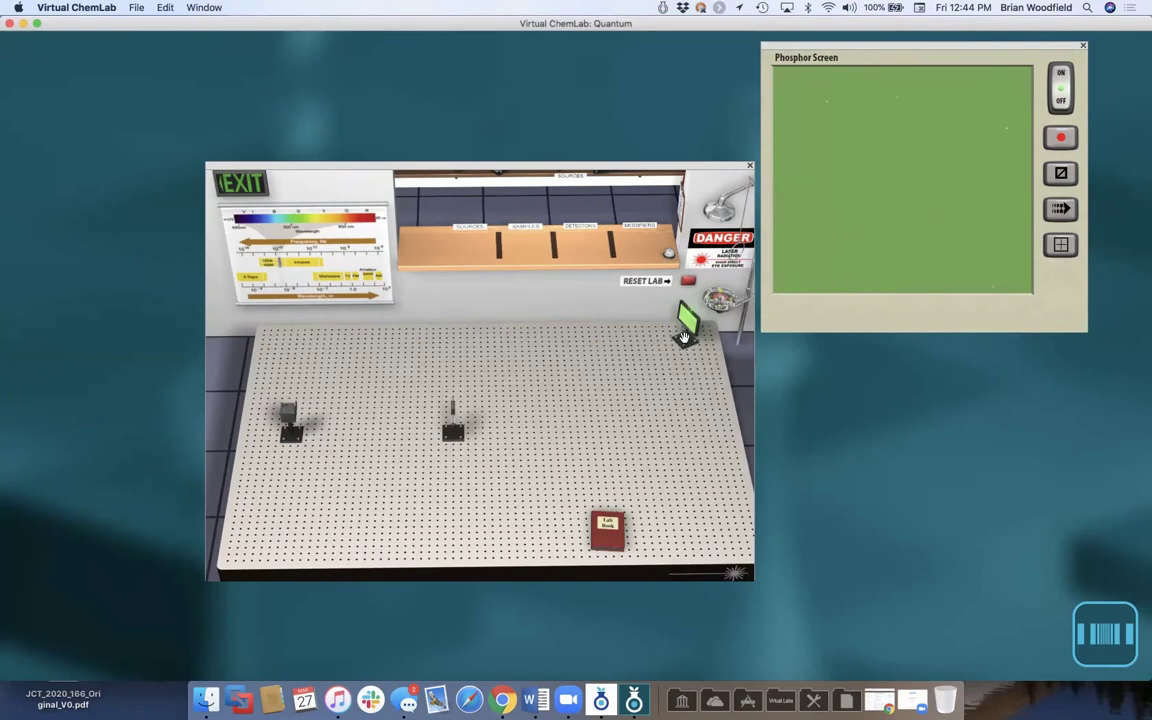
left_click_drag(684, 337, 704, 420)
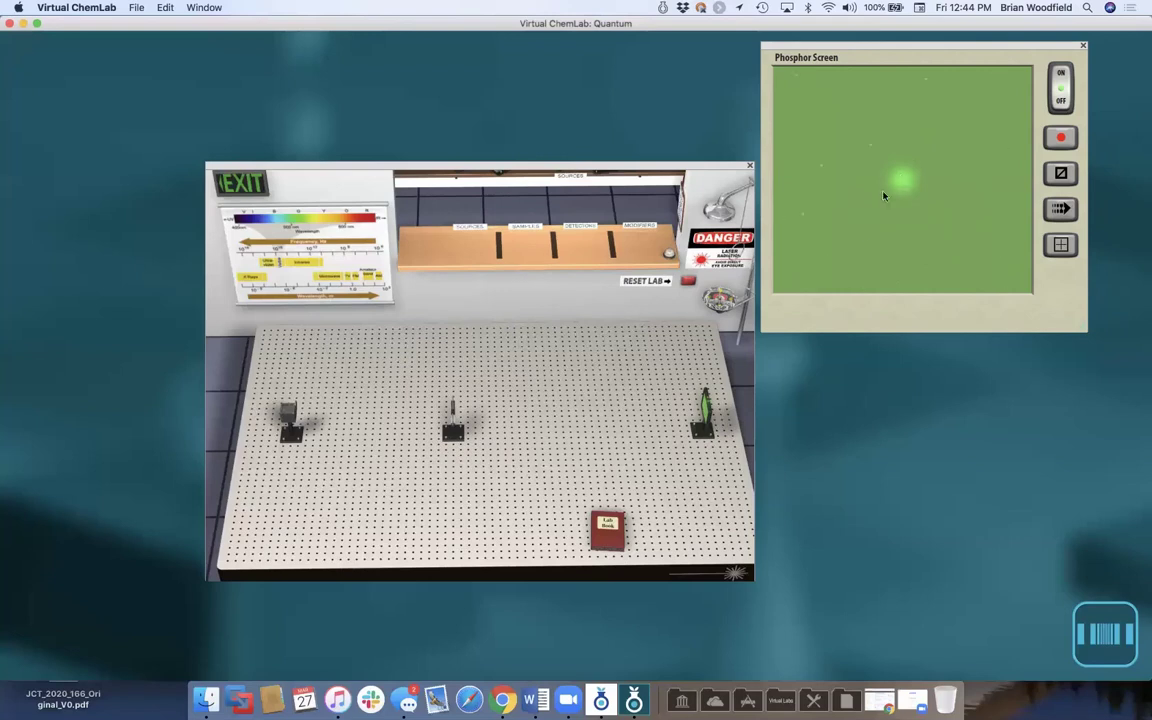
left_click_drag(702, 410, 447, 371)
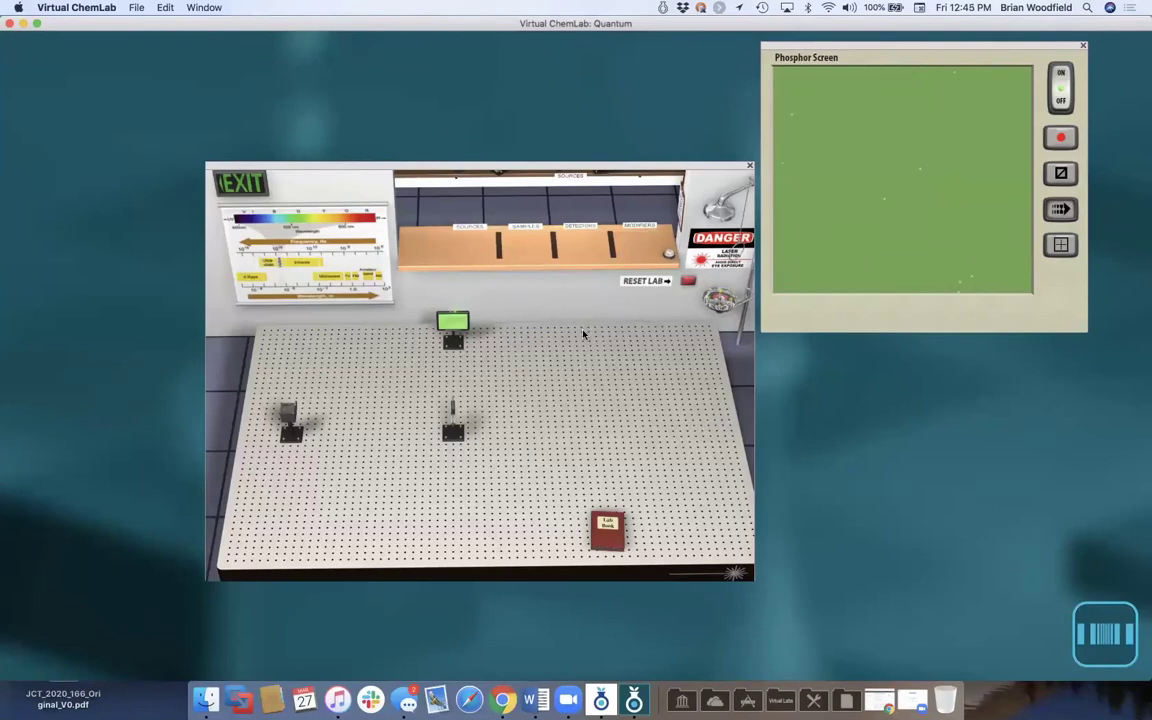
- Clear the optics table and load the Millikan Oil Drop Experiment preset from the stockroom clipboard
left_click(560, 210)
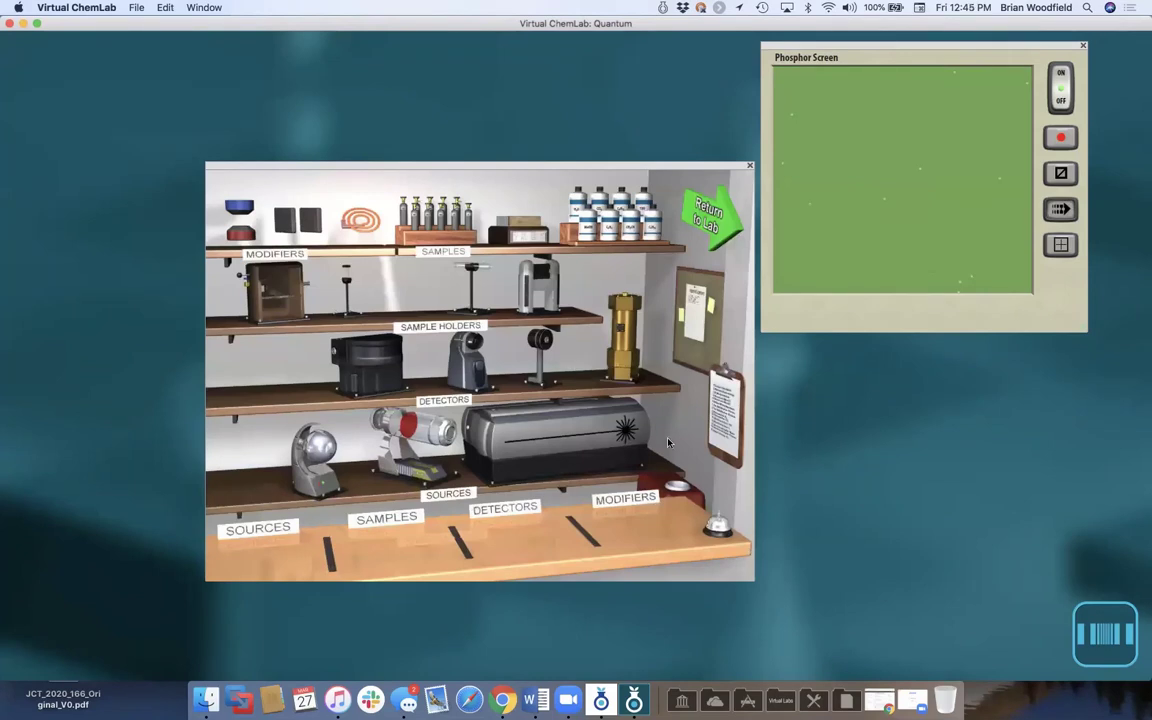
left_click(712, 226)
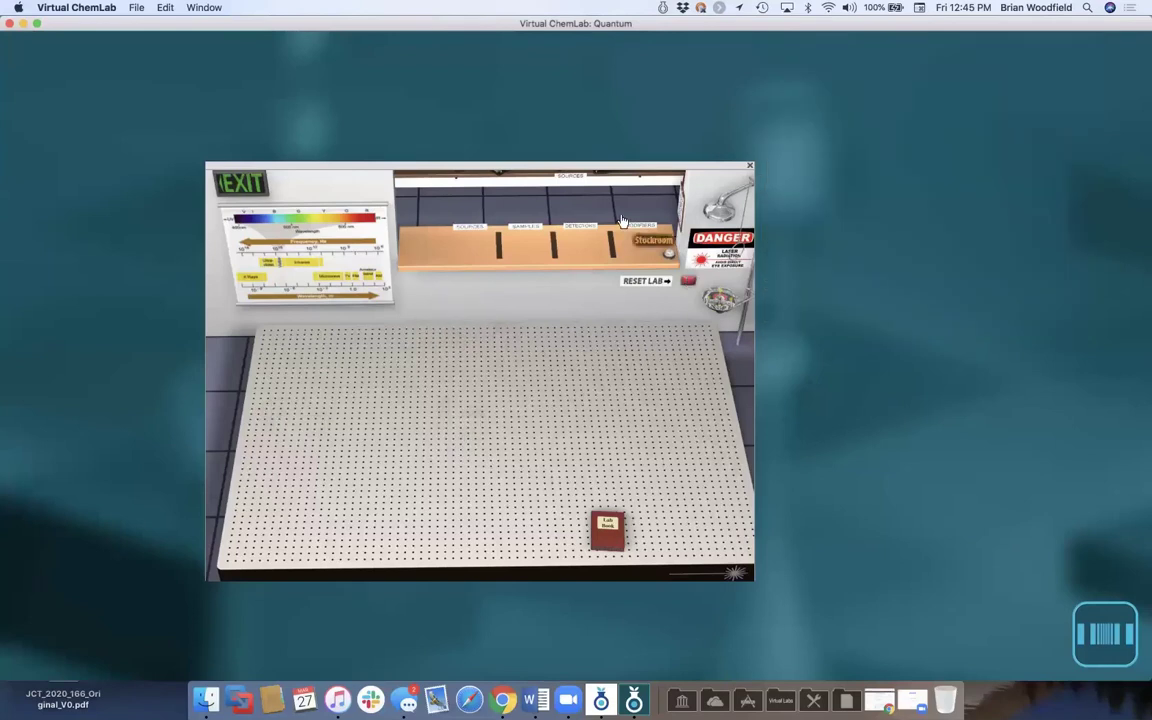
left_click(667, 252)
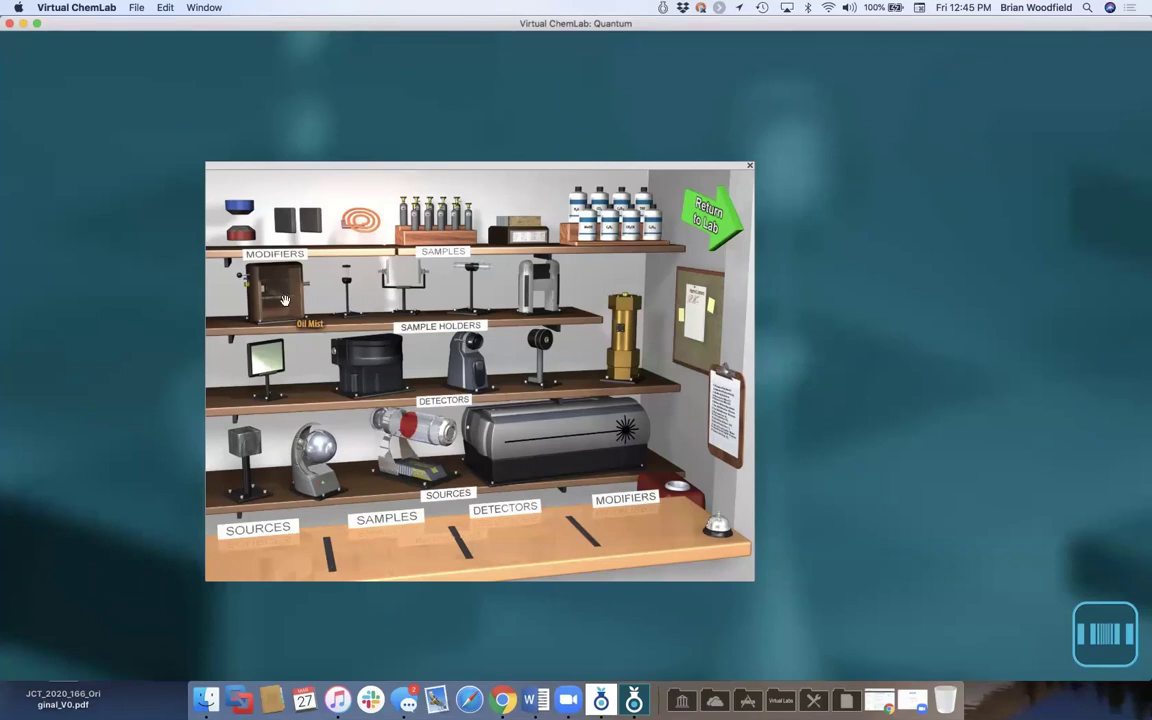
left_click(718, 415)
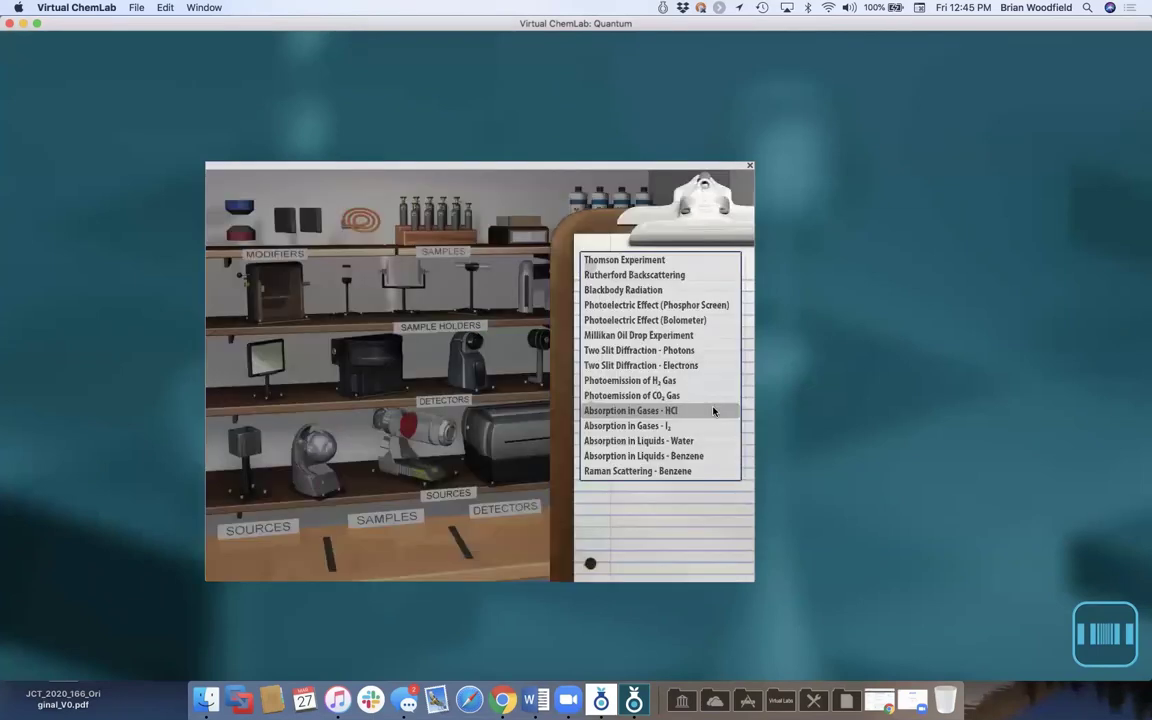
left_click(658, 336)
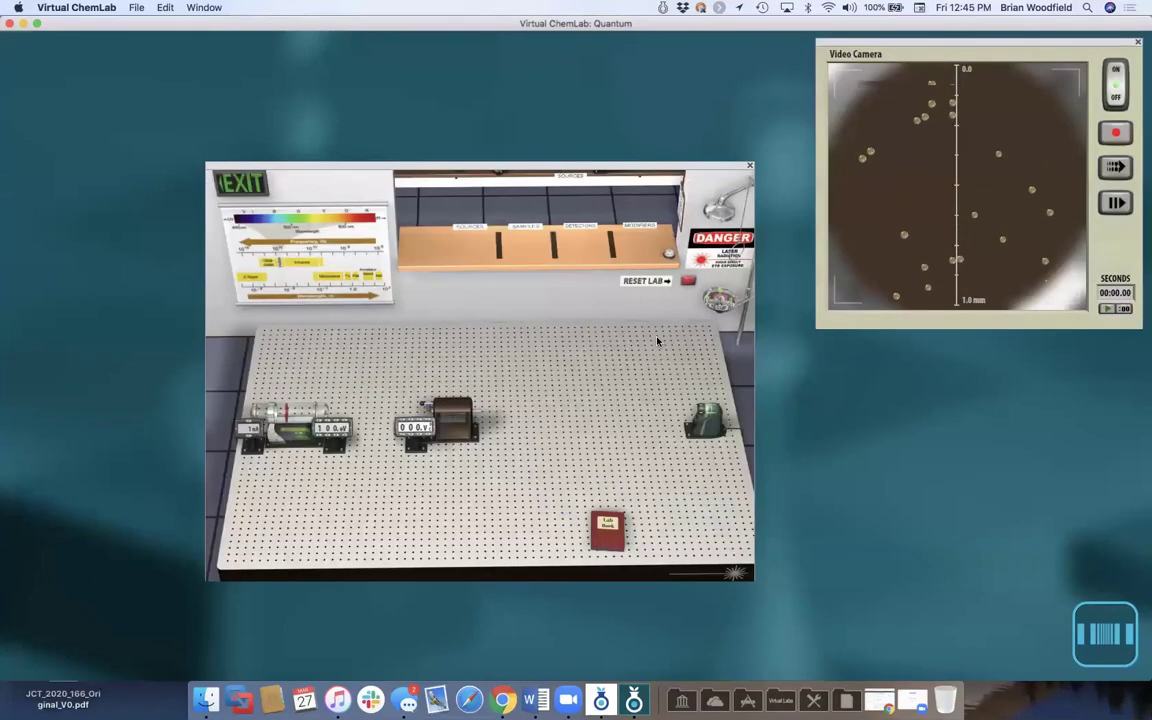
- Raise the oil mist chamber's voltage to 90 V
left_click(410, 410)
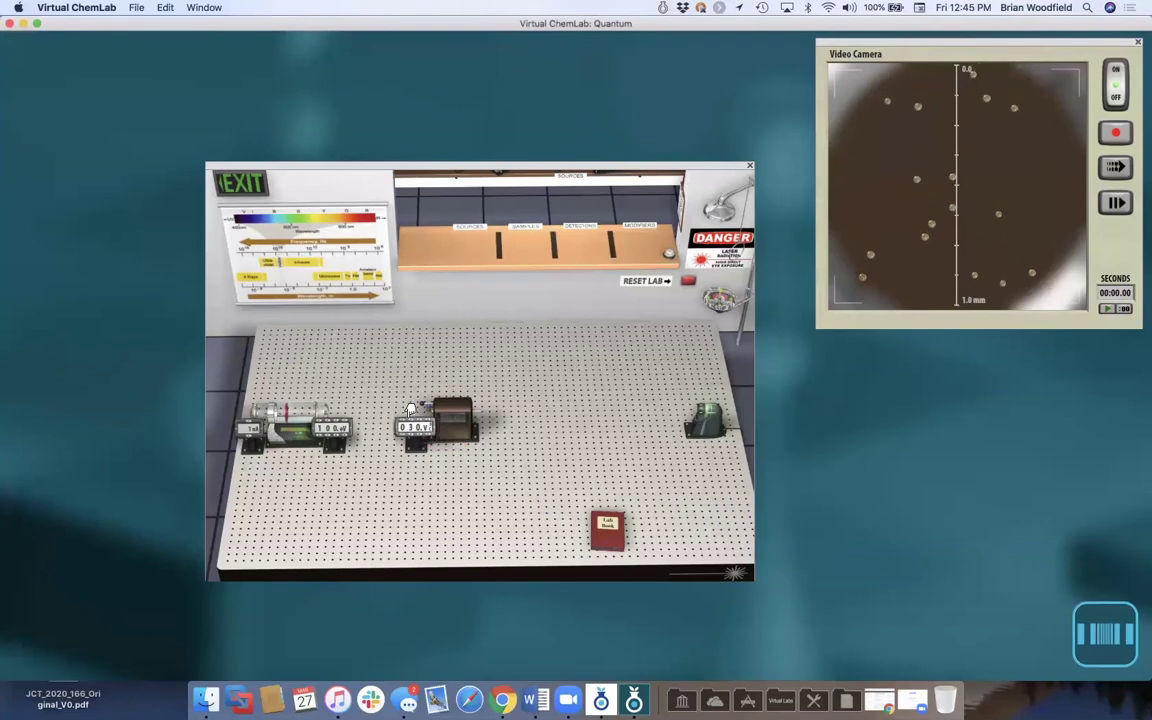
left_click(410, 410)
left_click(410, 410)
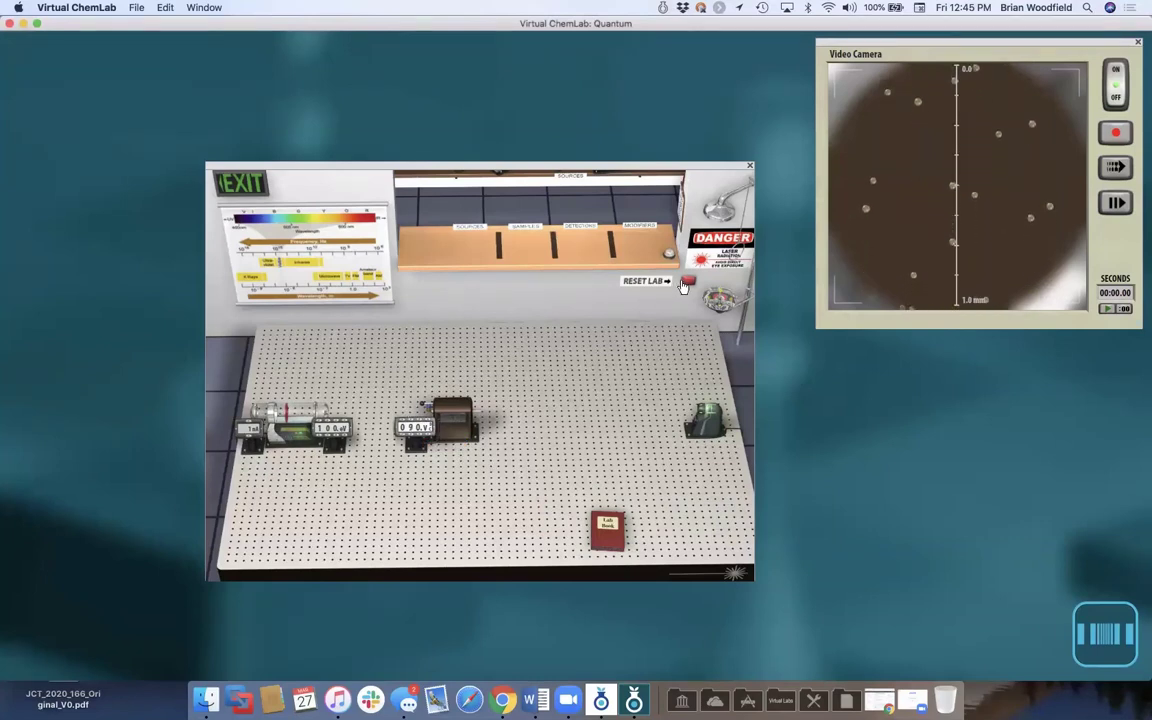
- Load the Two Slit Diffraction - Photons preset from the stockroom clipboard
left_click(638, 206)
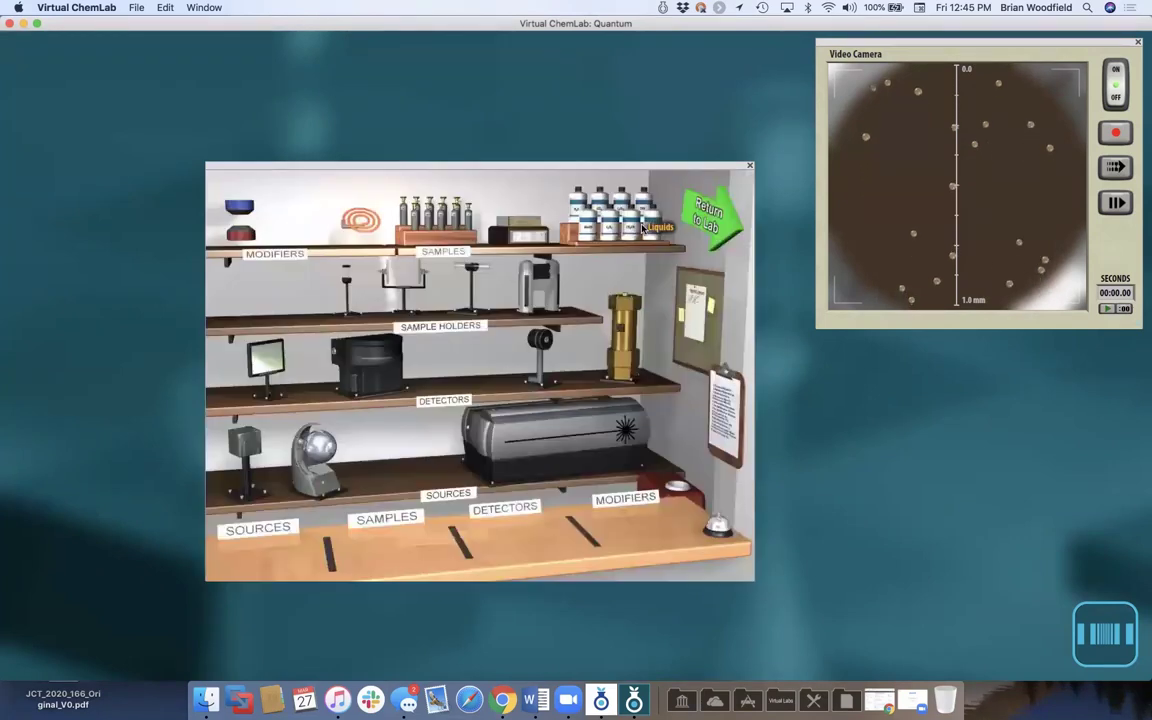
left_click(722, 424)
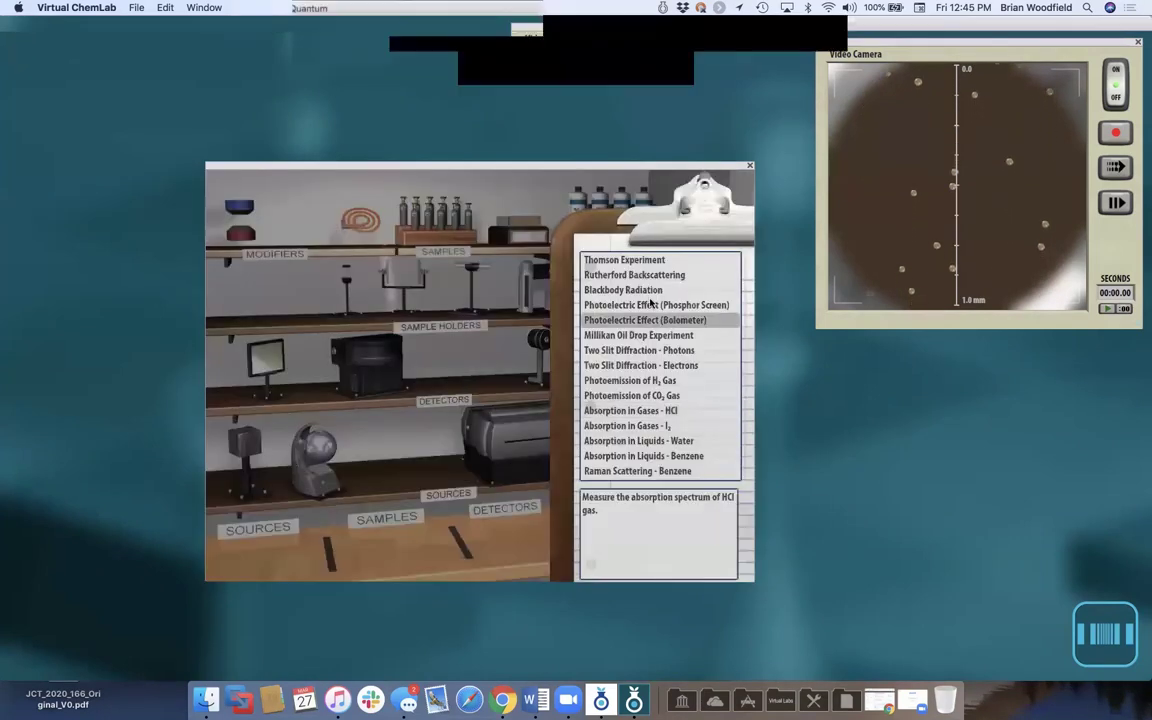
left_click(653, 351)
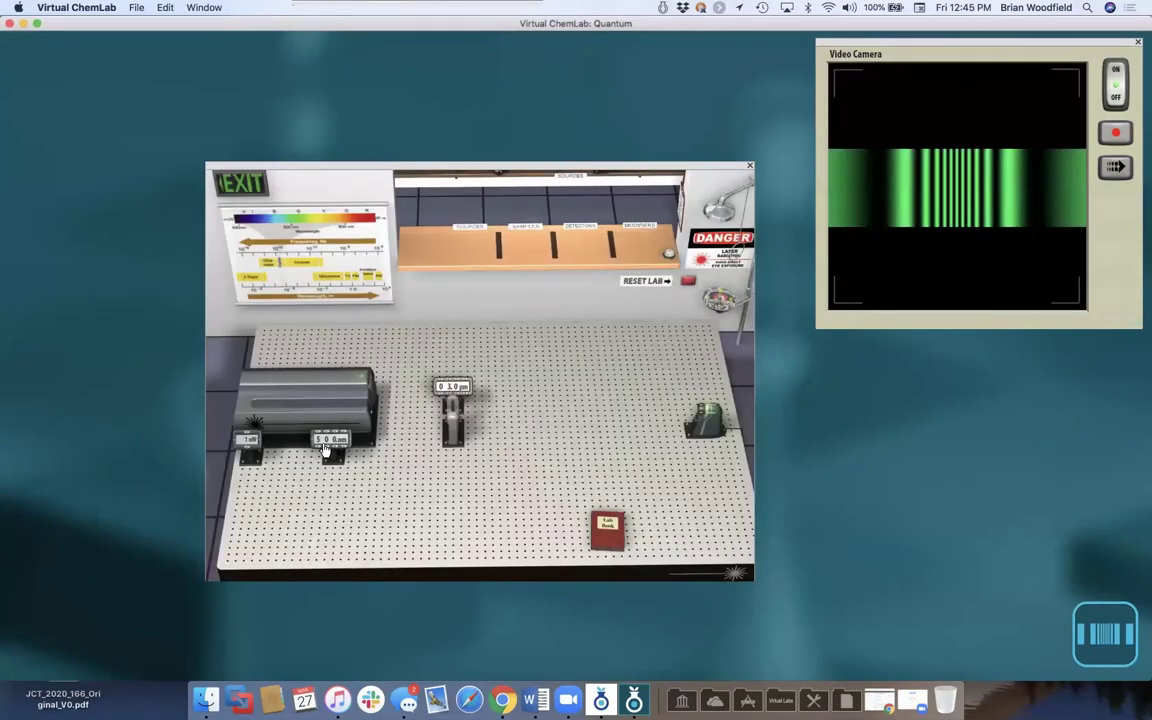
- Vary the laser wavelength, ending at 490 nm, and set the slit spacing to 4.0 µm
left_click_drag(325, 453, 325, 426)
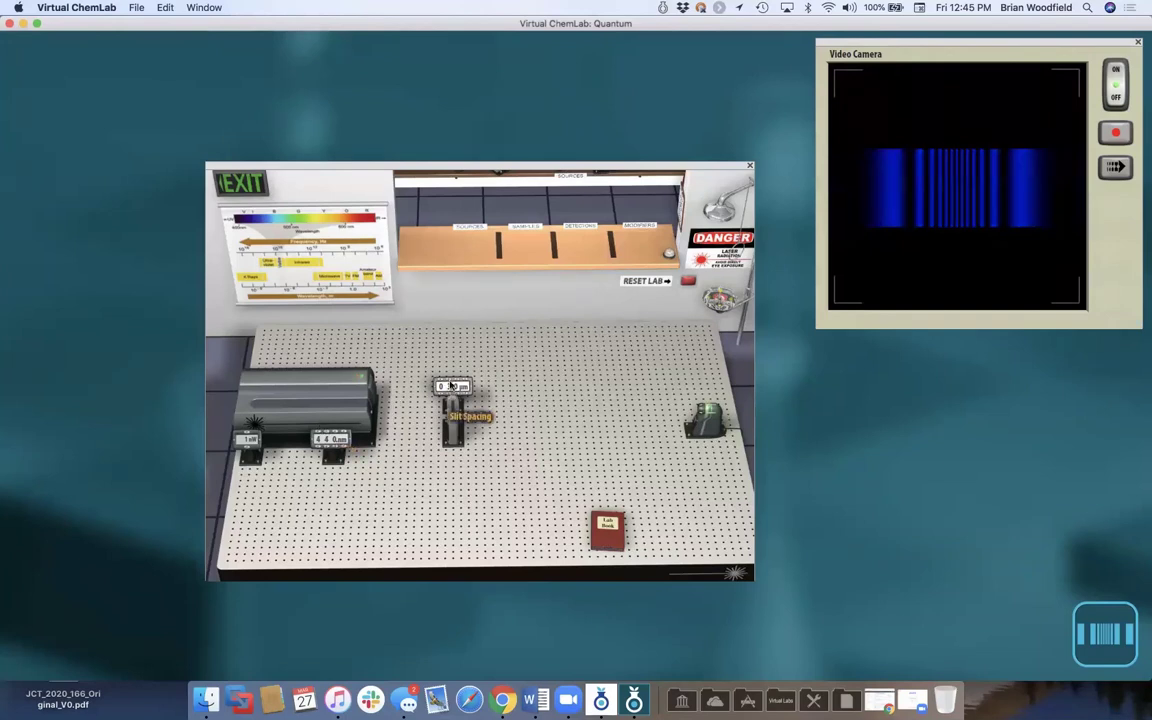
left_click_drag(326, 423, 324, 370)
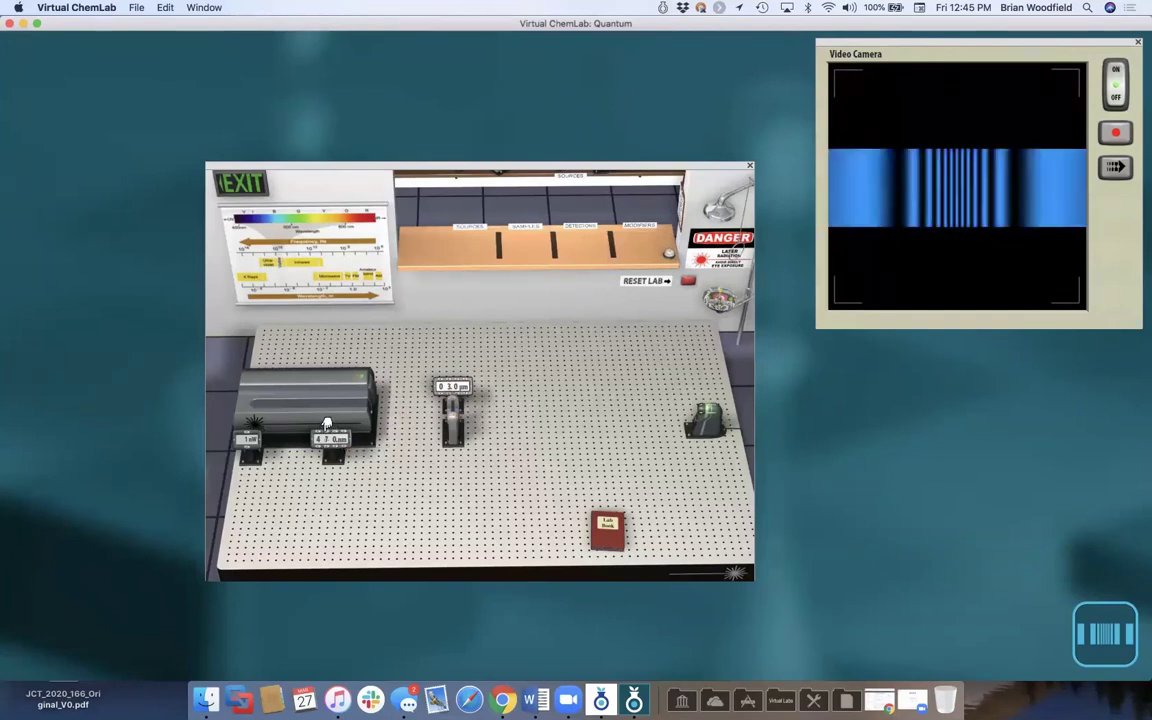
left_click_drag(452, 370, 447, 372)
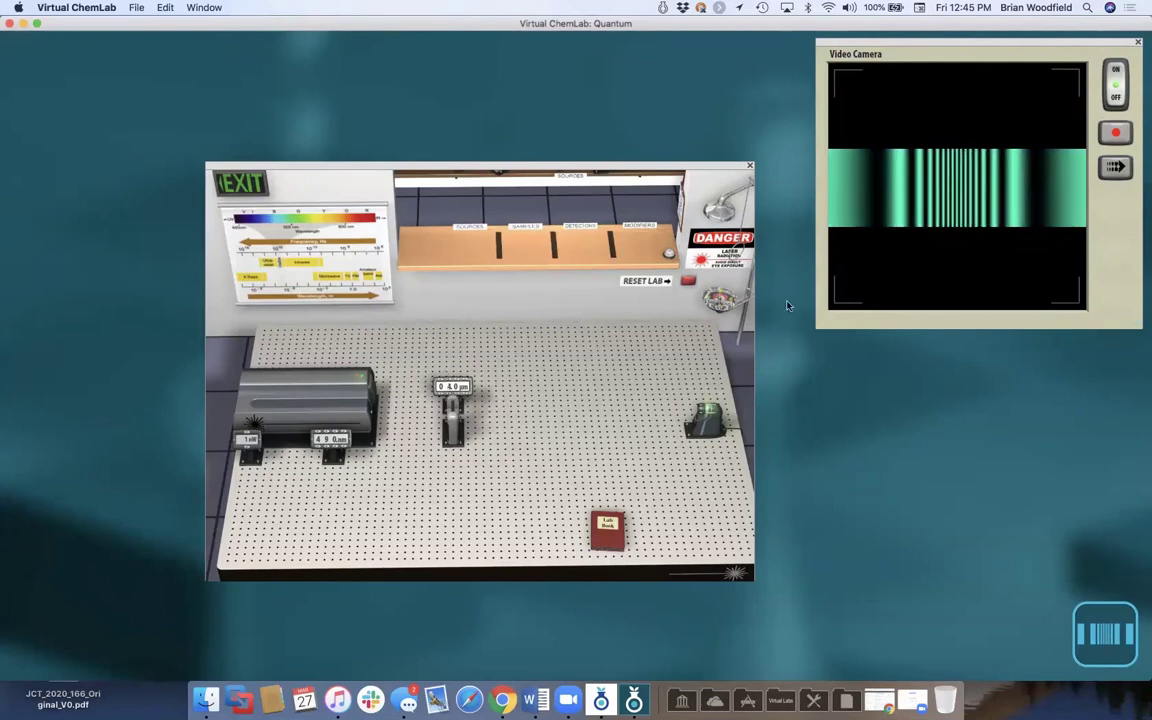
- Lower the laser intensity to 100 photons per second, then load the two-slit electron diffraction preset from the stockroom clipboard
left_click_drag(270, 435, 249, 455)
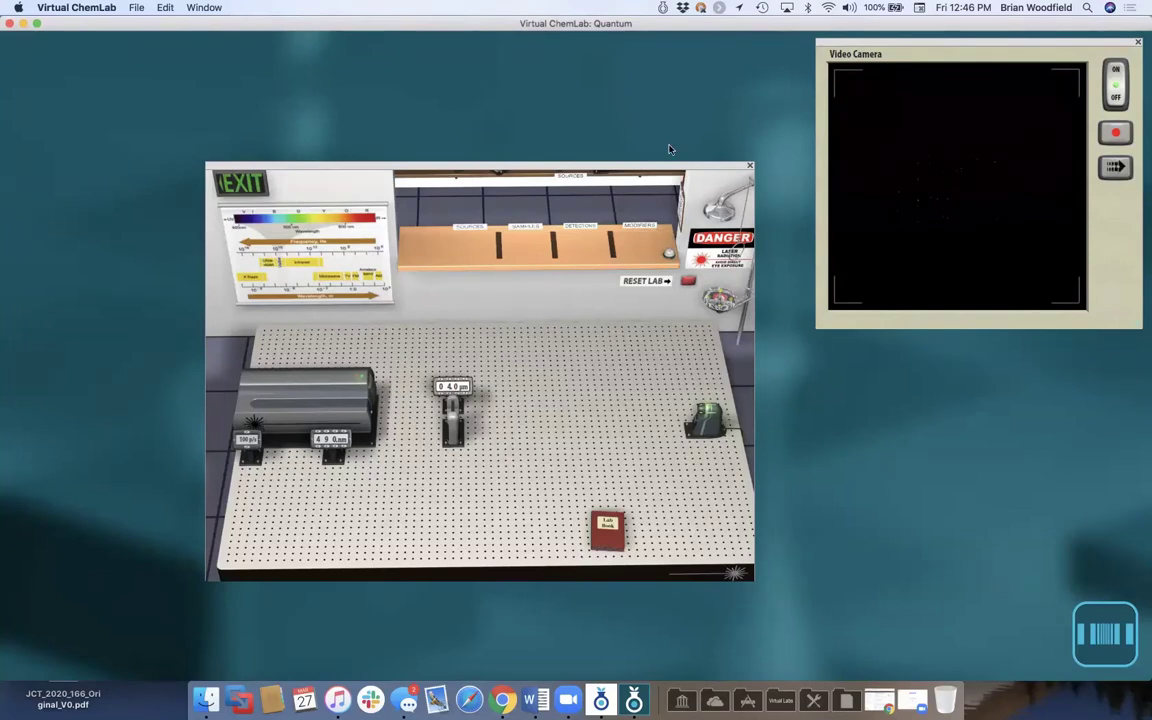
left_click(576, 185)
left_click(725, 395)
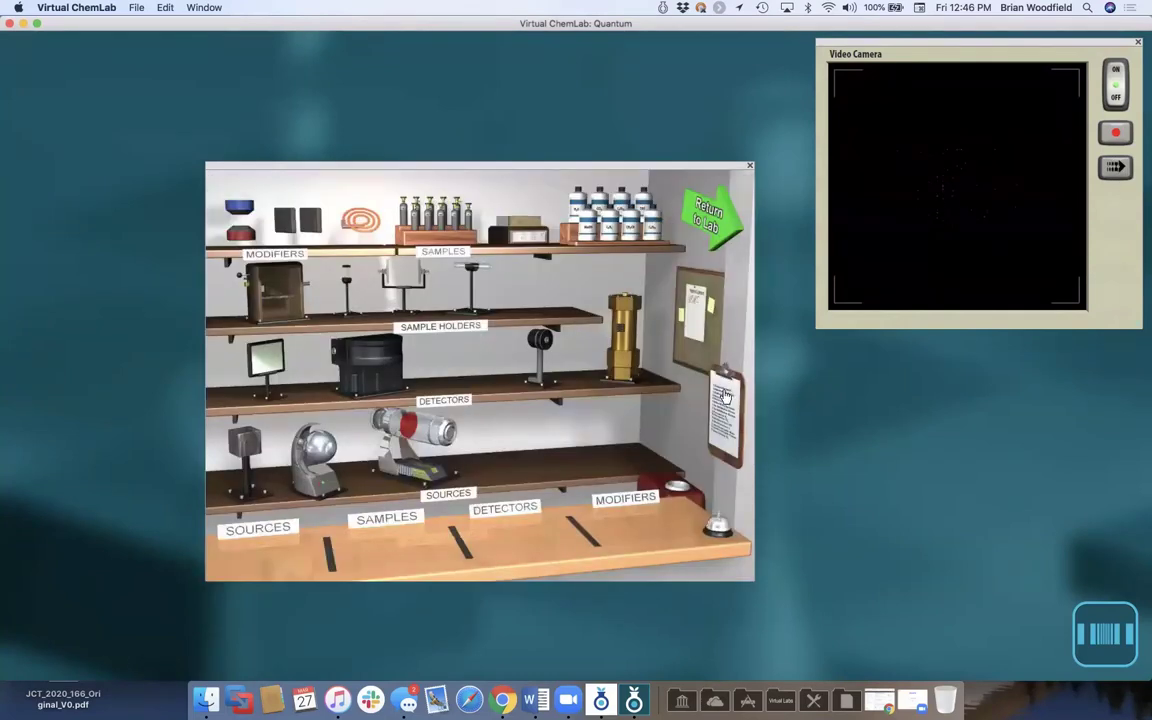
double_click(650, 366)
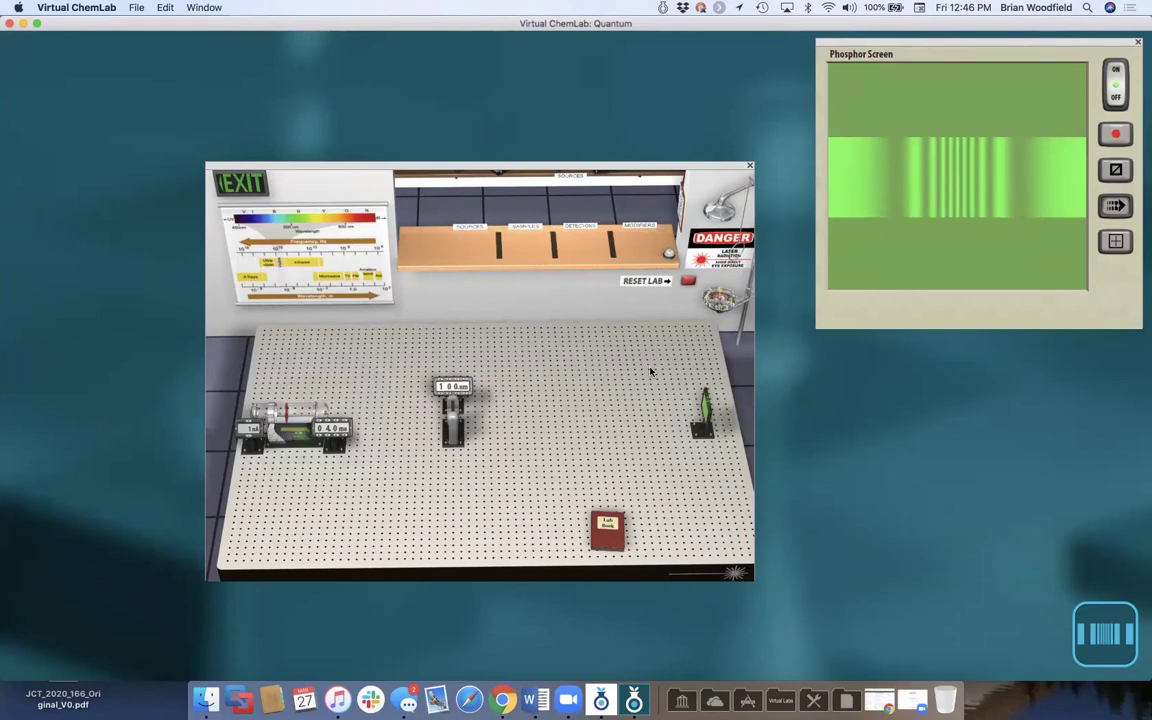
- Switch to the Inorganic lab and prepare a clamped test tube containing Co²⁺, Cu²⁺ and Cr³⁺
left_click(234, 190)
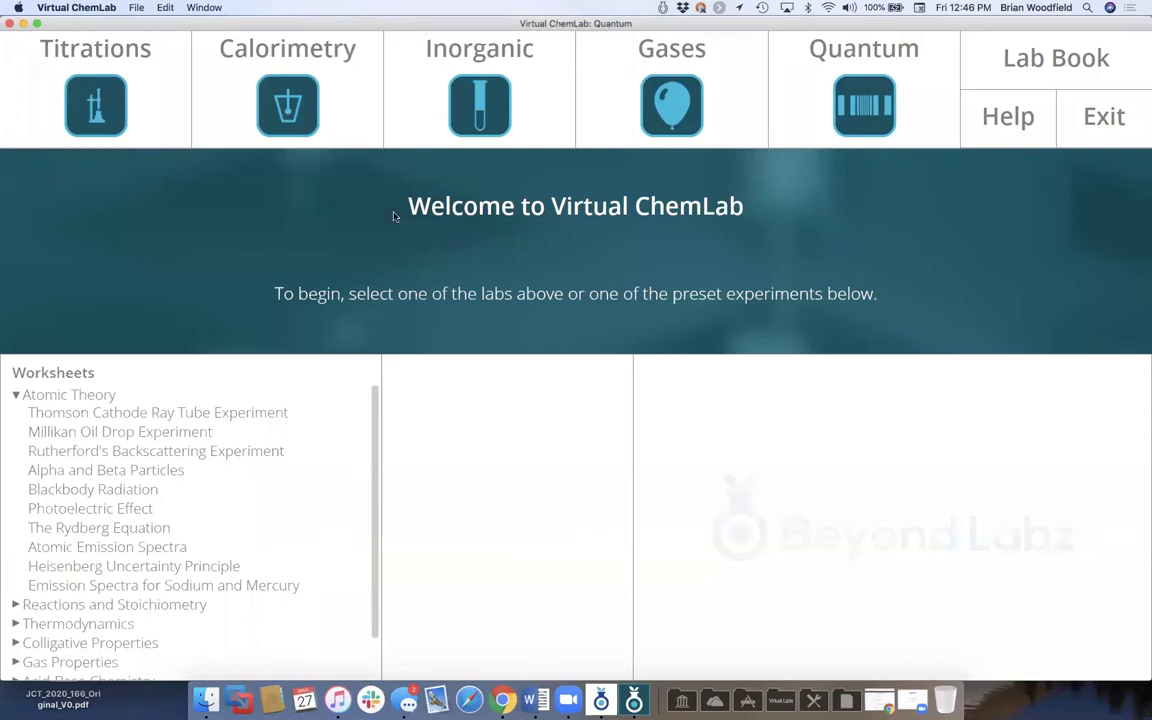
left_click(476, 138)
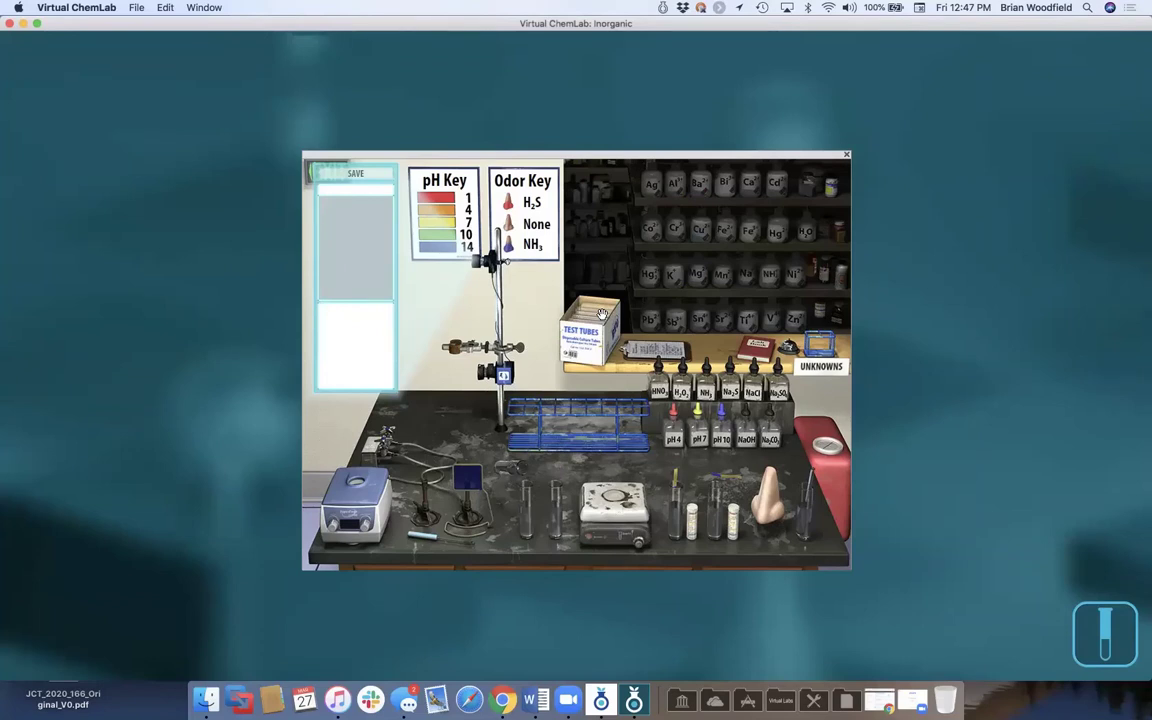
left_click_drag(590, 318, 455, 352)
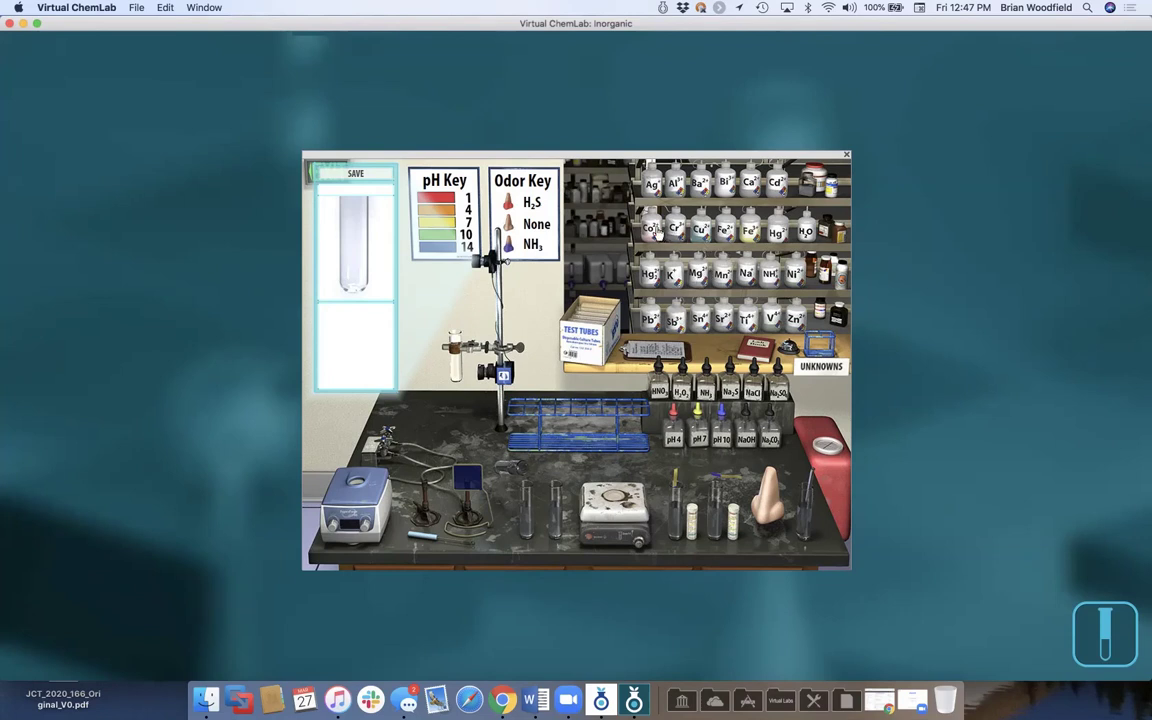
left_click(651, 231)
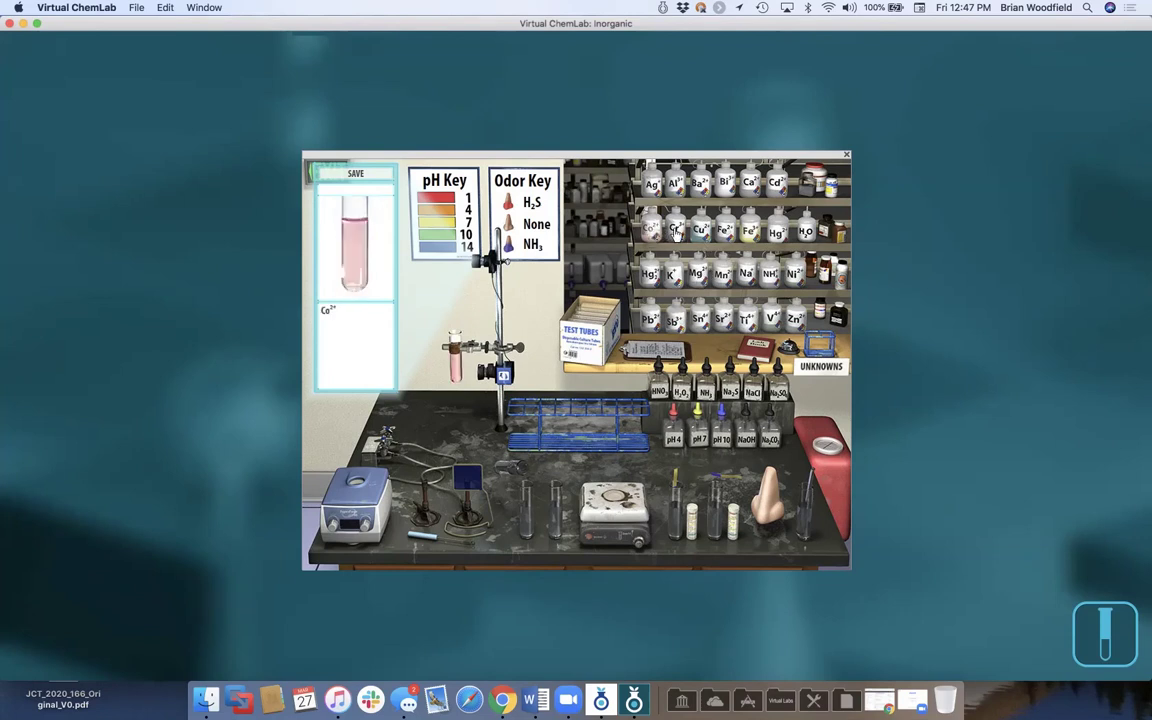
left_click(703, 232)
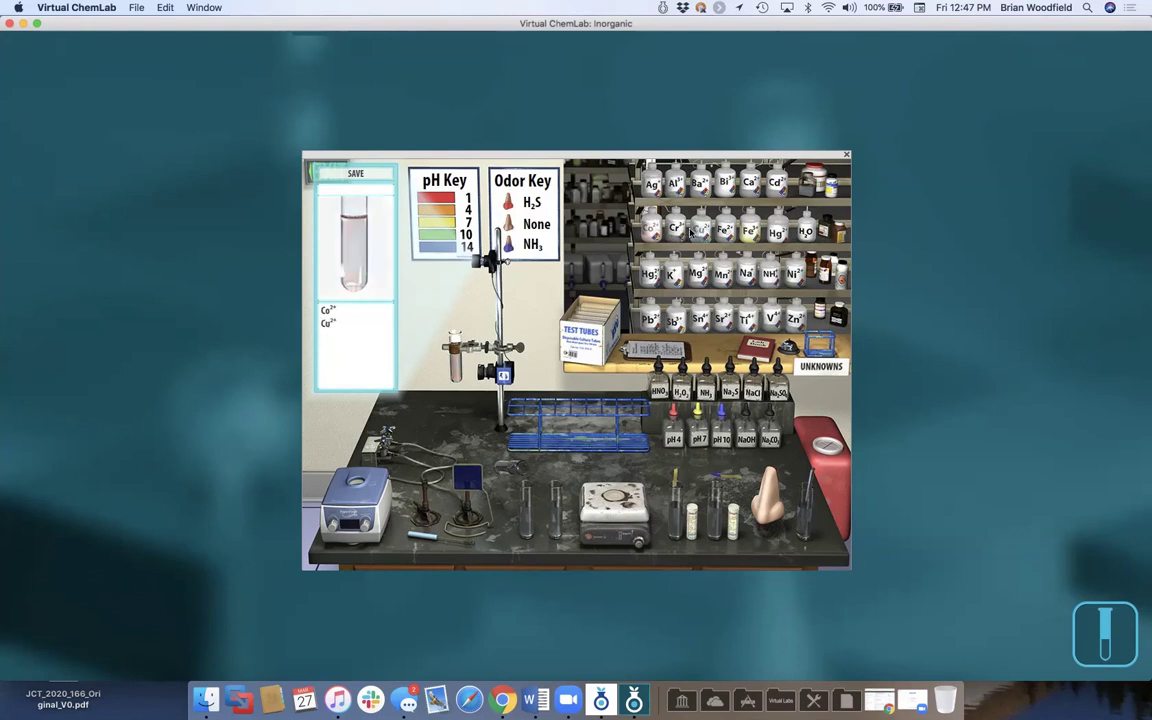
left_click(679, 232)
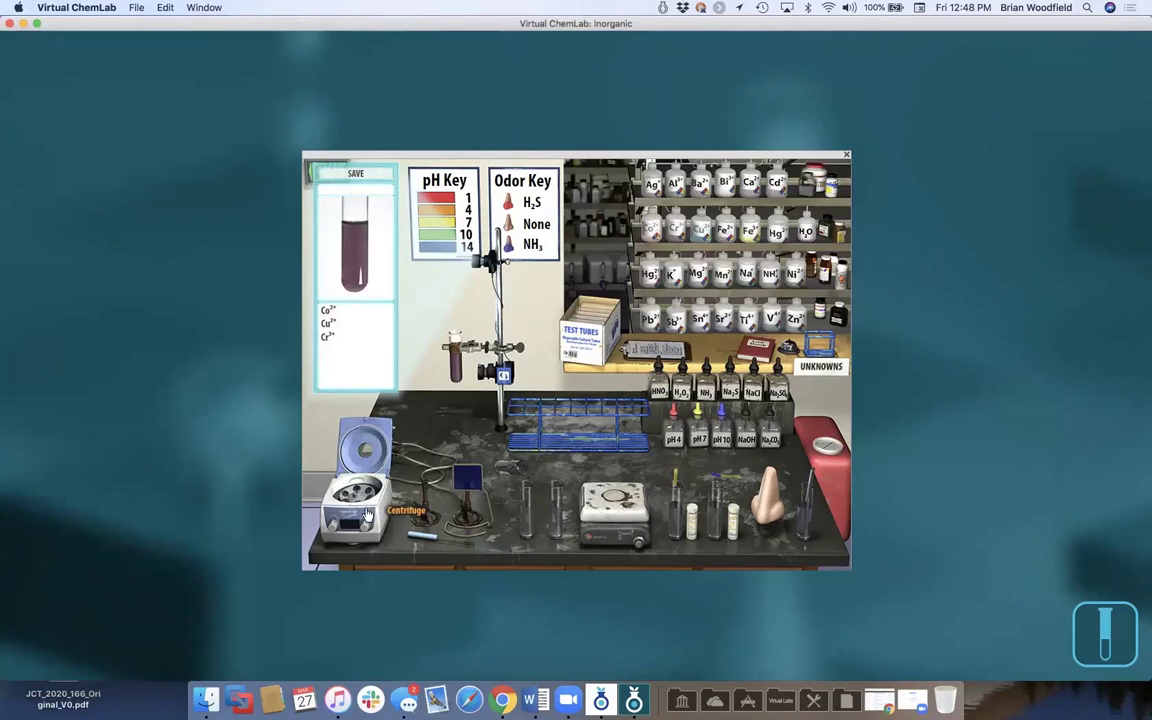
- Examine the ion mixture with the plain flame, cobalt-glass flame, heating and odor tests
left_click(425, 522)
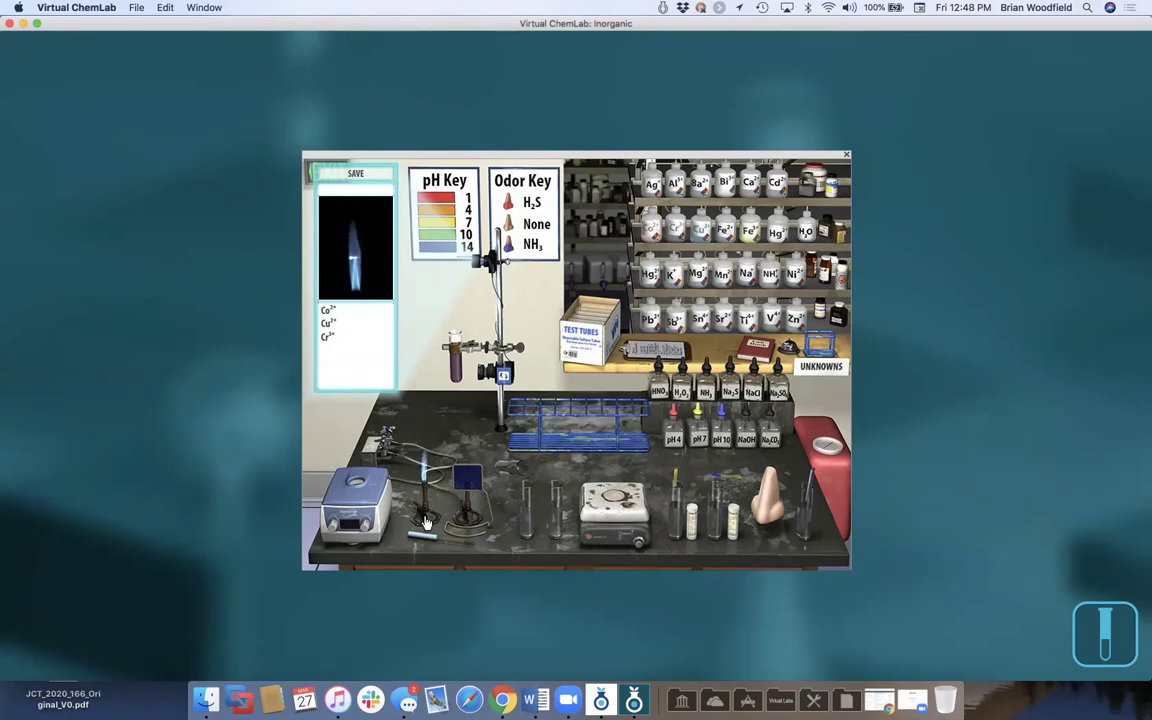
left_click(425, 522)
left_click(465, 524)
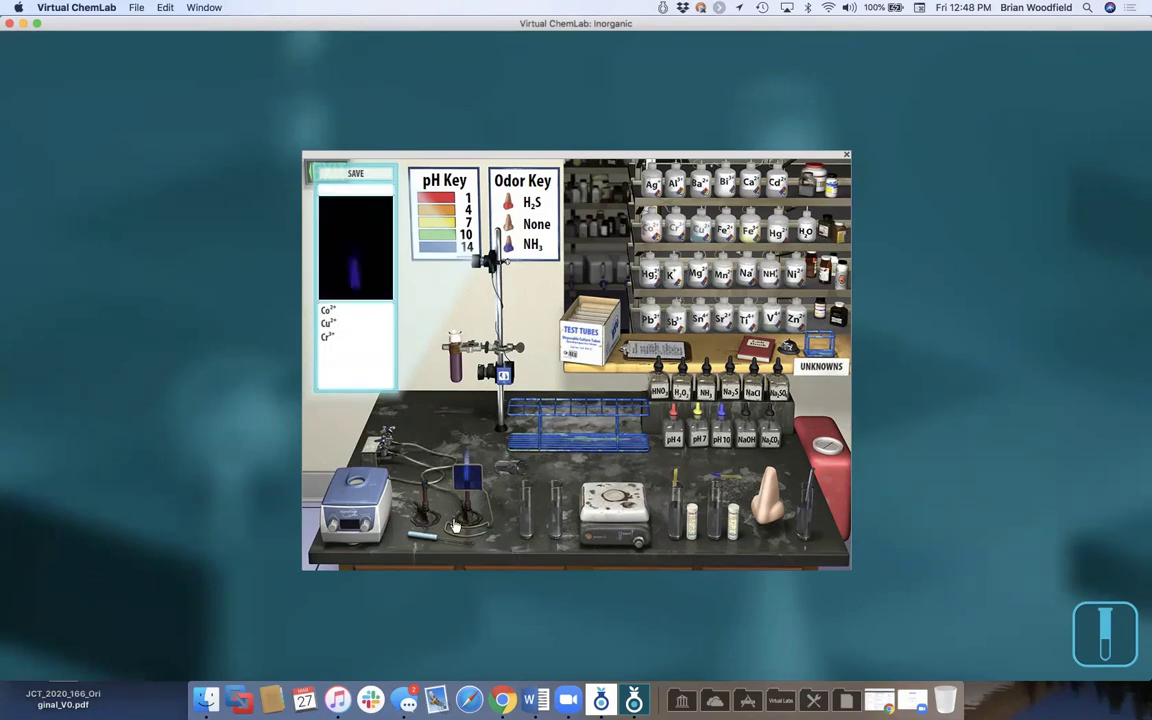
left_click(469, 524)
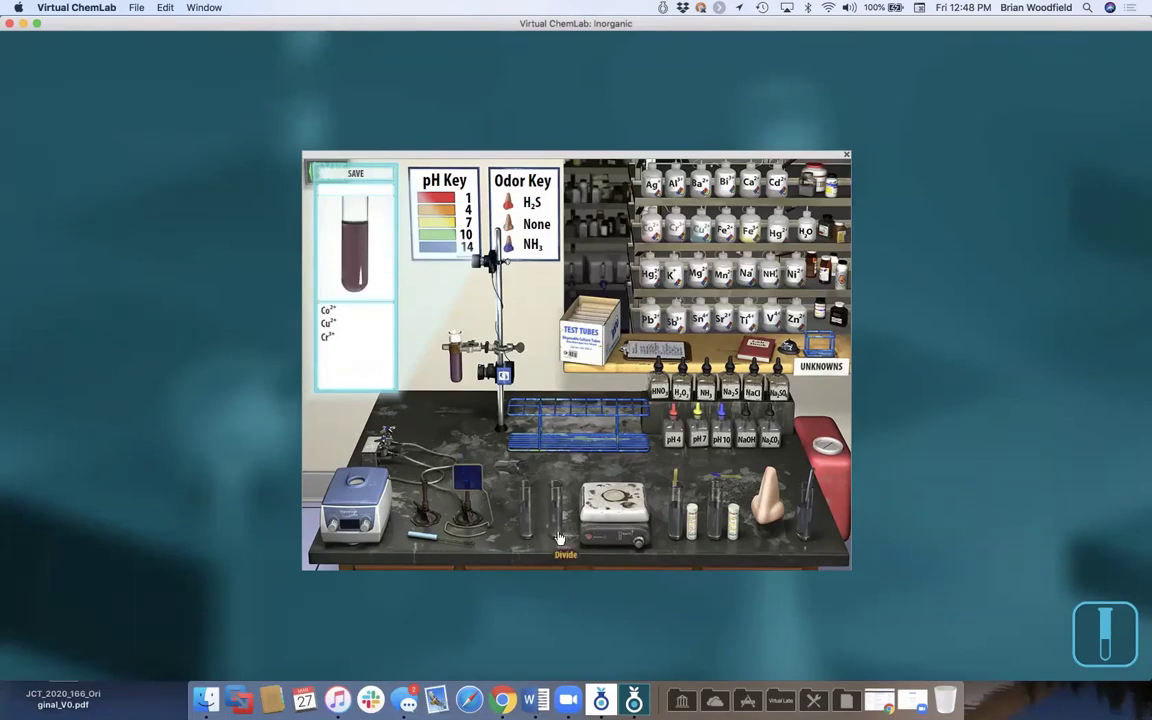
left_click(617, 543)
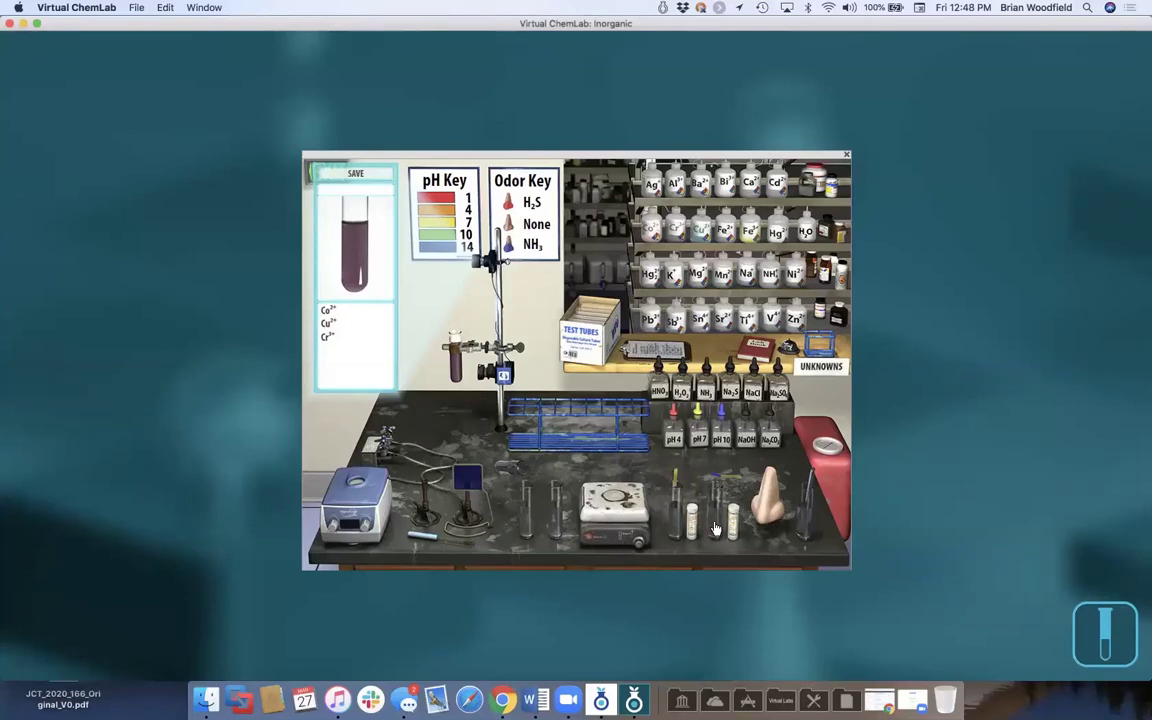
left_click(762, 514)
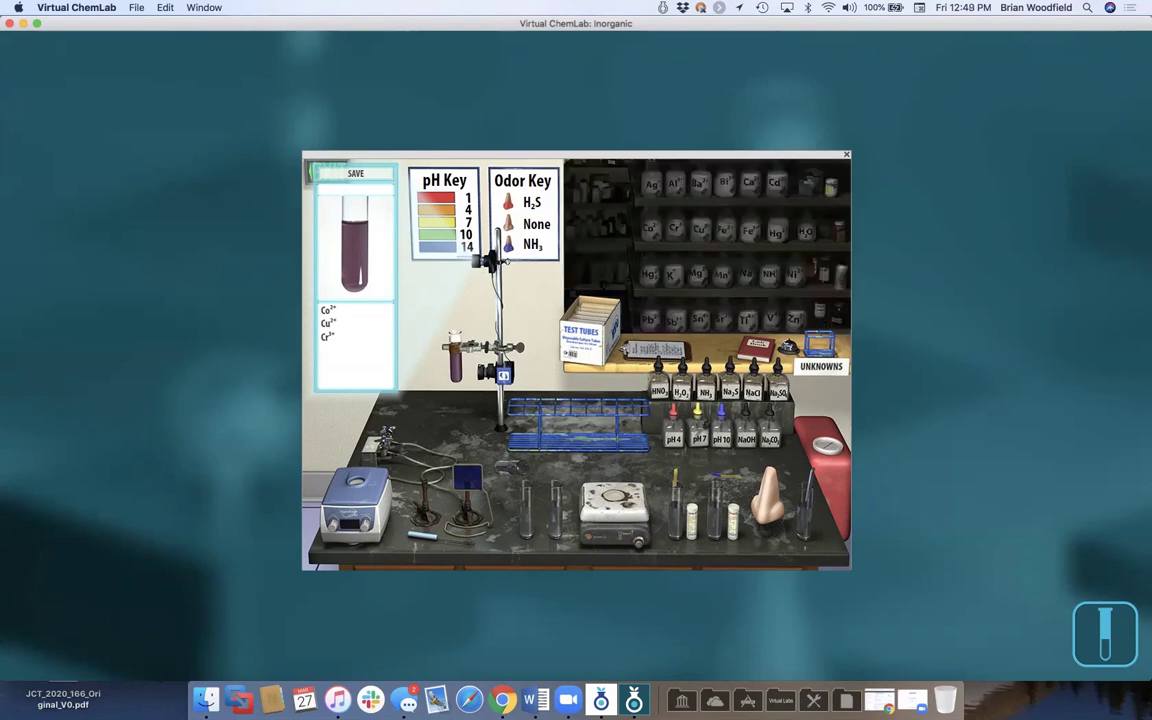
- Separate the chromium from the mixture with excess NaOH, centrifuging and decanting, and flame-test the decanted solution
left_click(742, 432)
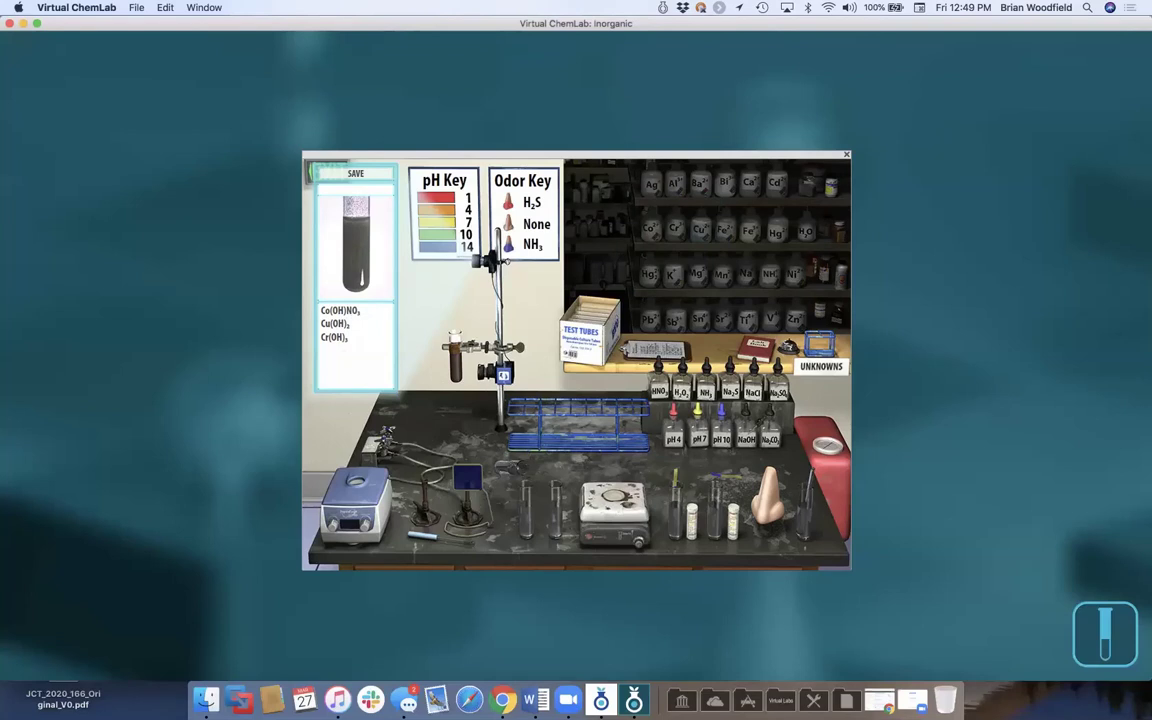
left_click(746, 434)
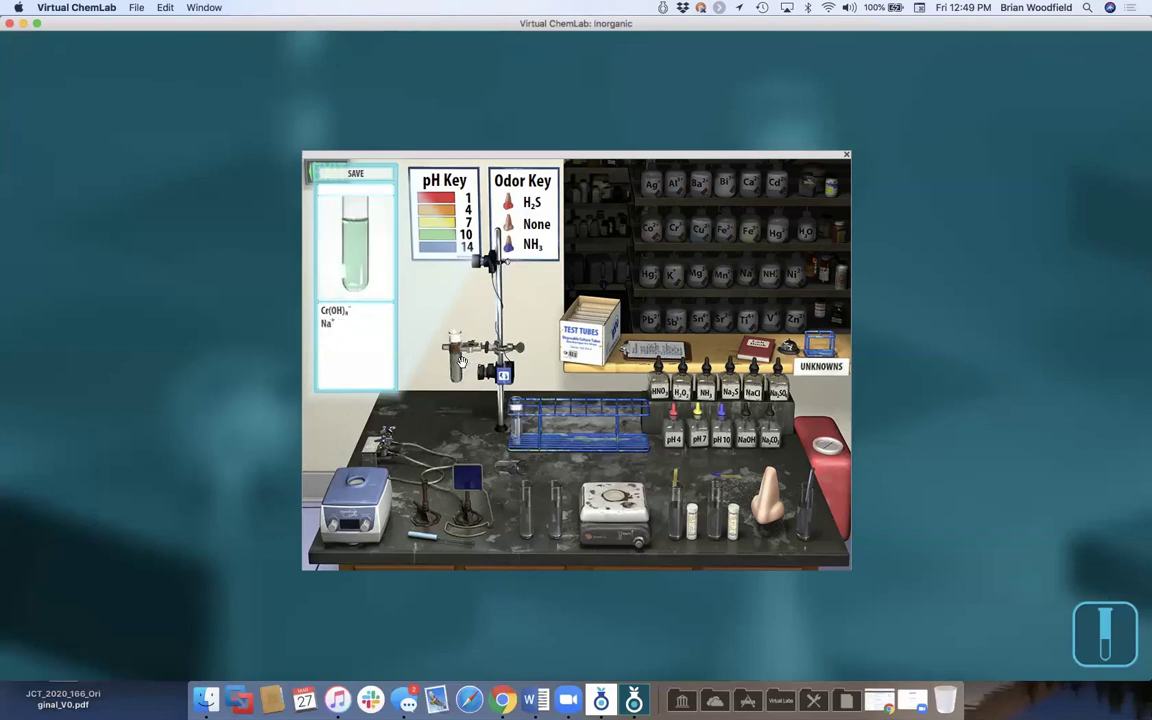
left_click(425, 500)
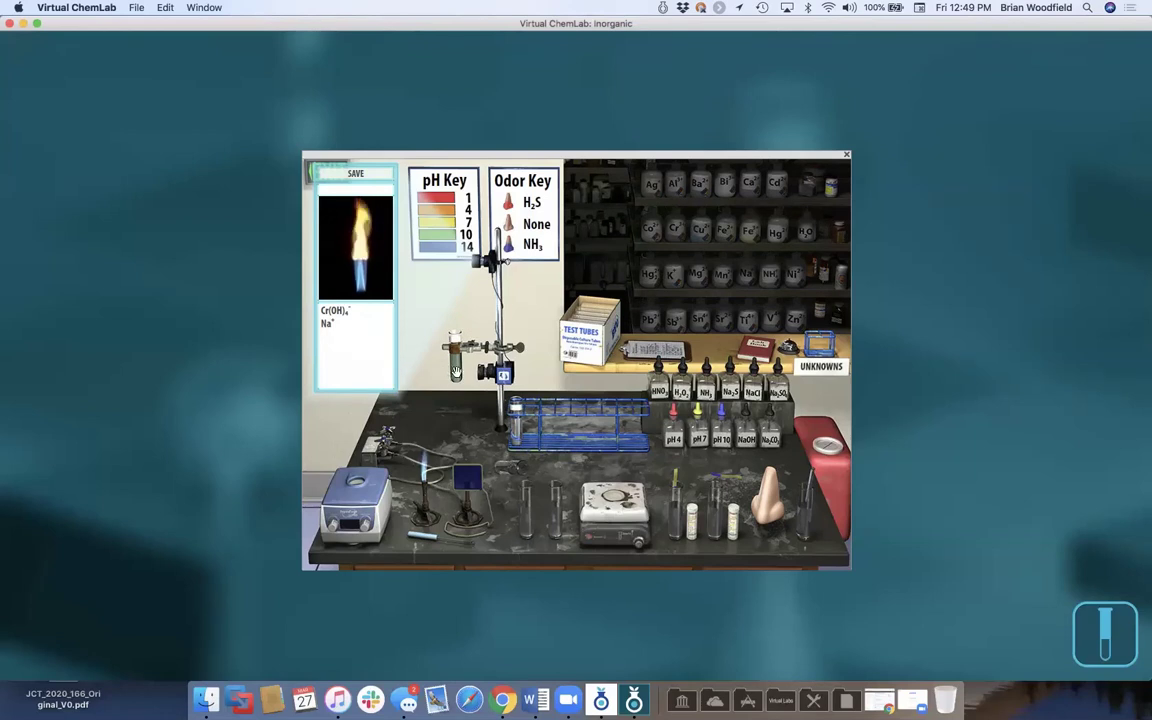
- Swap the chromium tube into the rack, separate copper from the remaining hydroxides with NH₃, and convert the cobalt to CoCO₃
left_click_drag(455, 362, 512, 422)
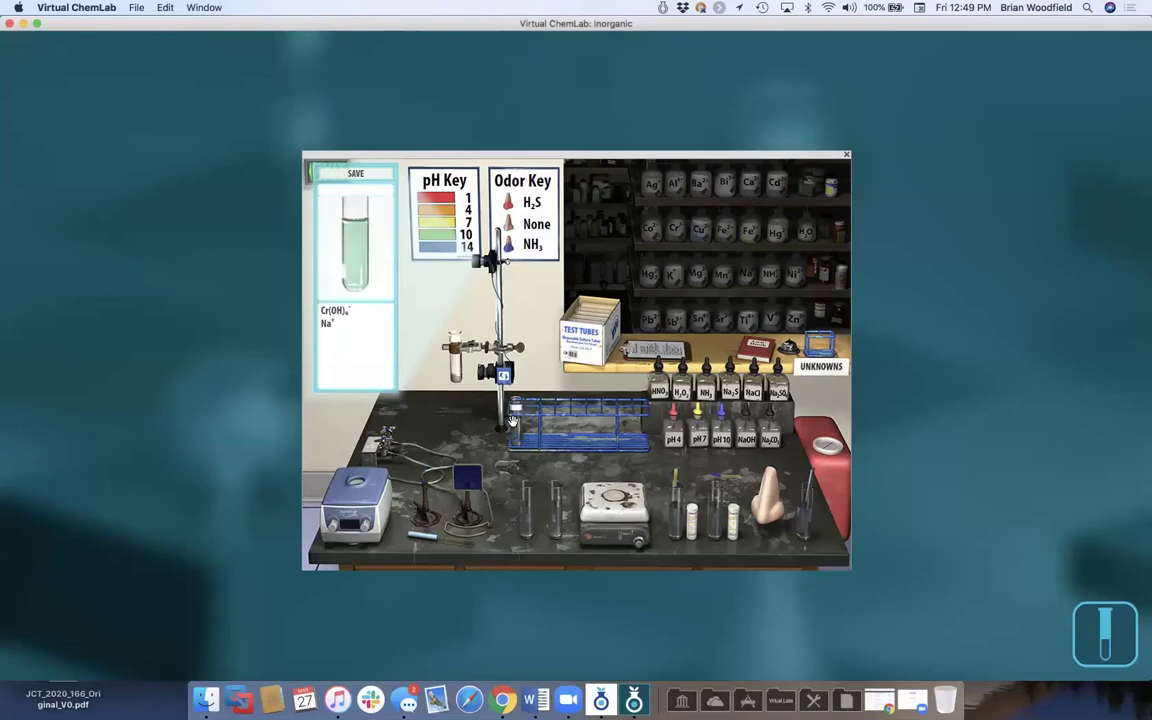
left_click(505, 374)
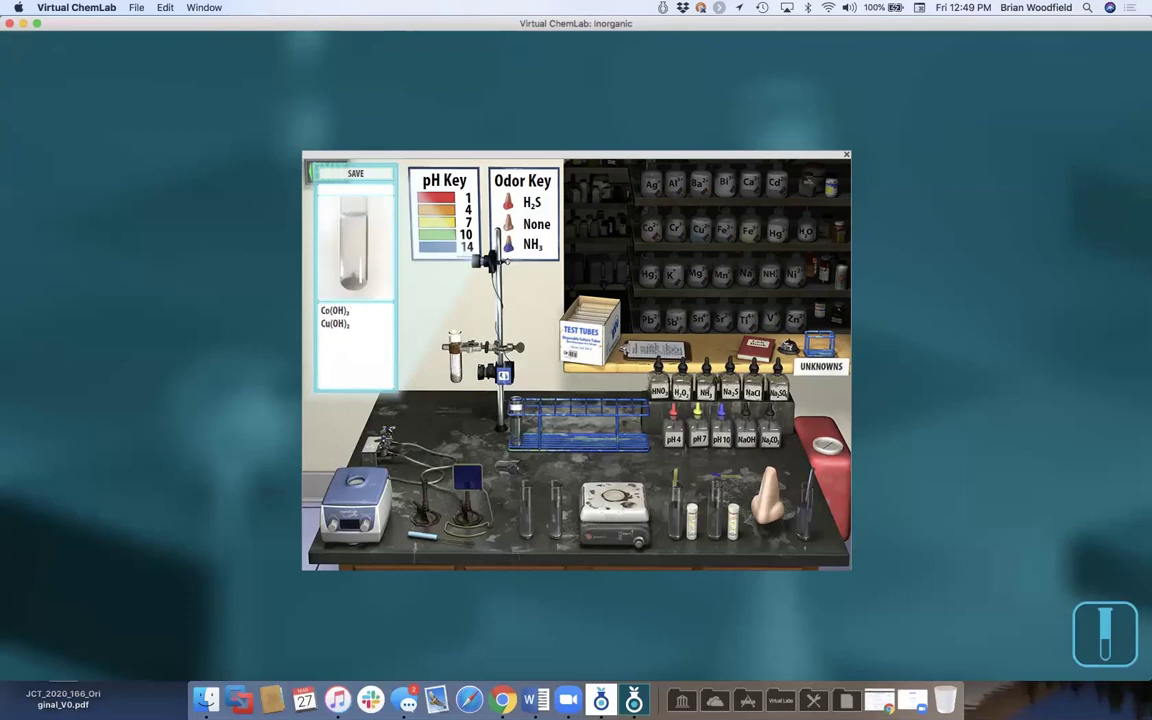
left_click(705, 372)
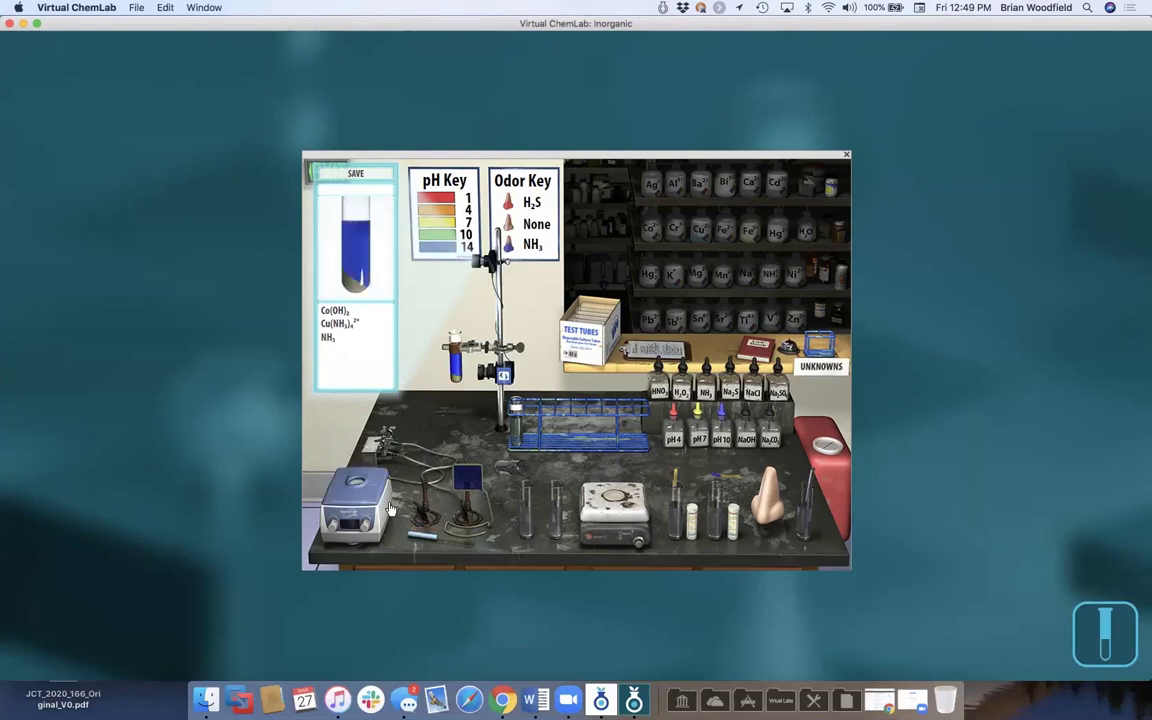
left_click(530, 520)
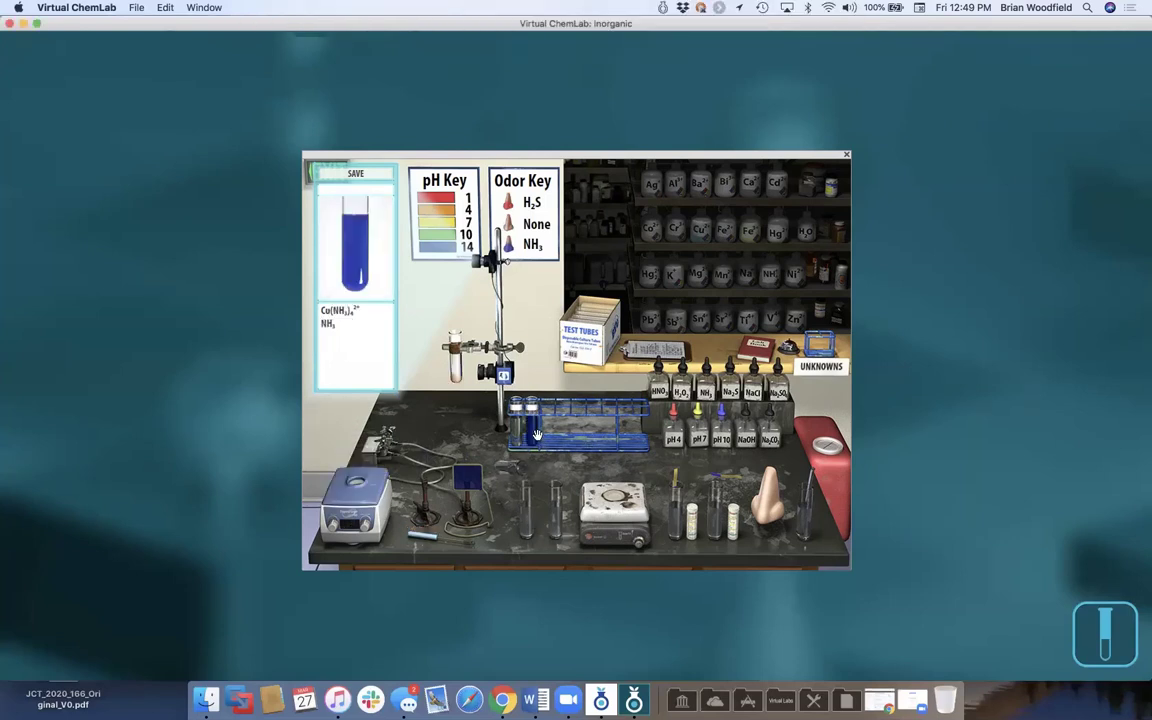
left_click(455, 355)
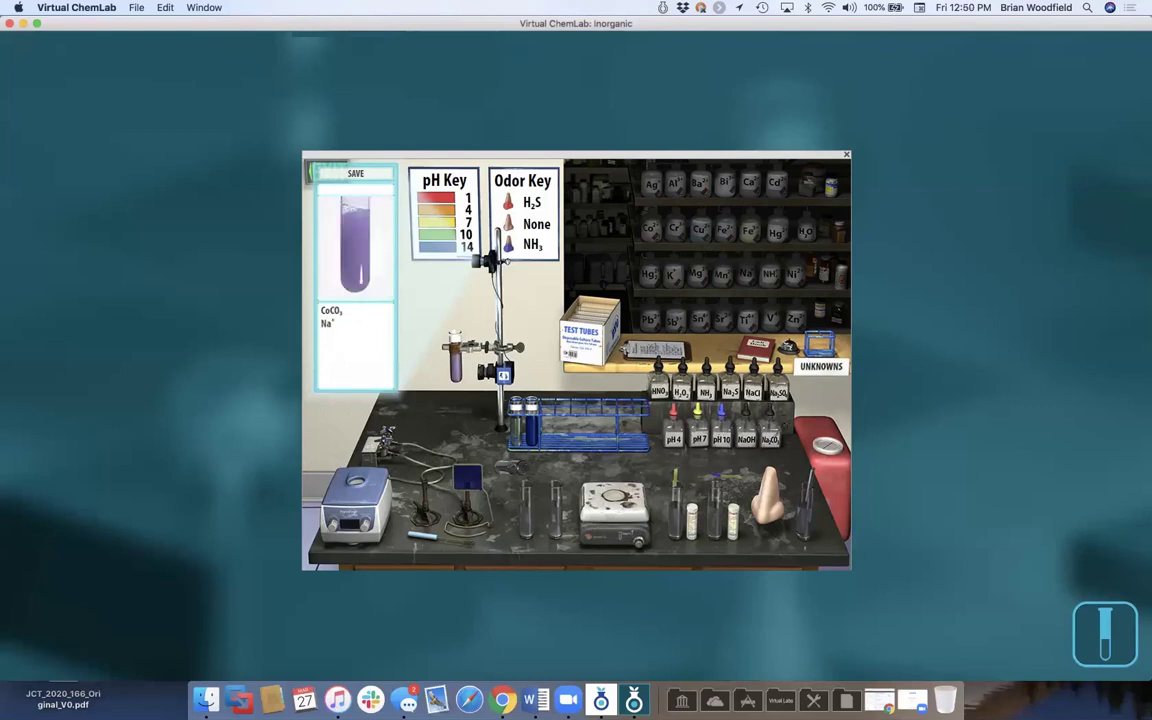
- Create a practice unknown from the cations Co²⁺, Cr³⁺ and Cu²⁺, with a minimum of 0 and a maximum of 3
left_click(811, 369)
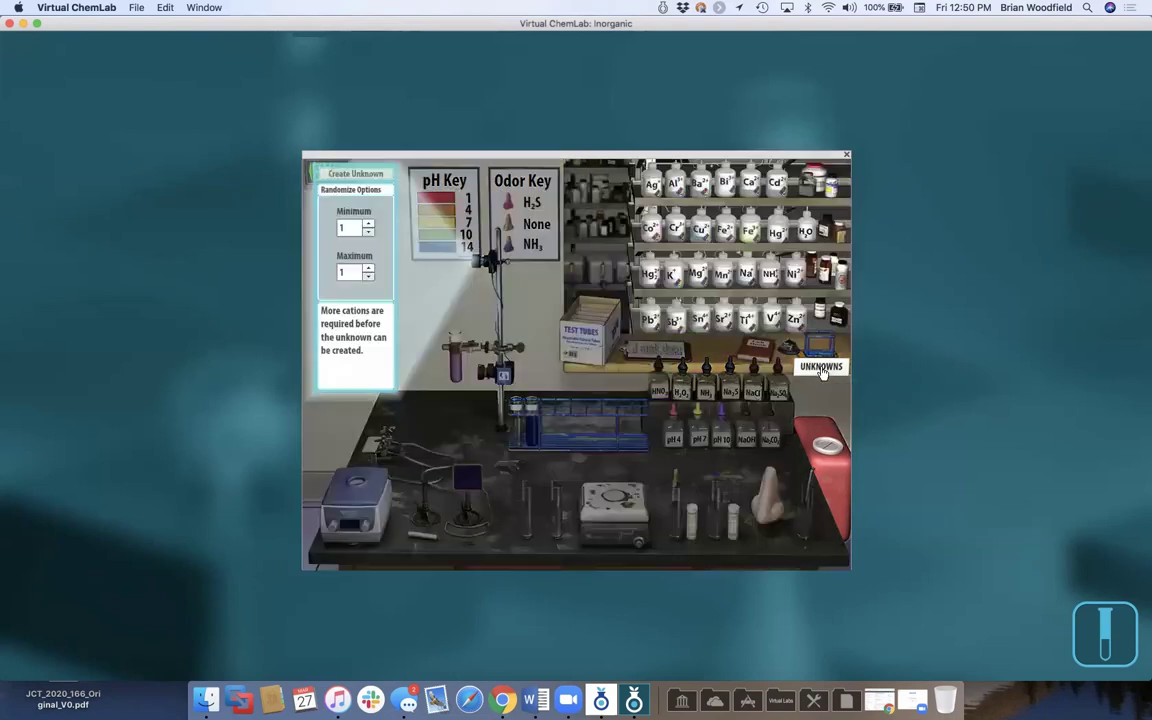
left_click(368, 232)
left_click(368, 268)
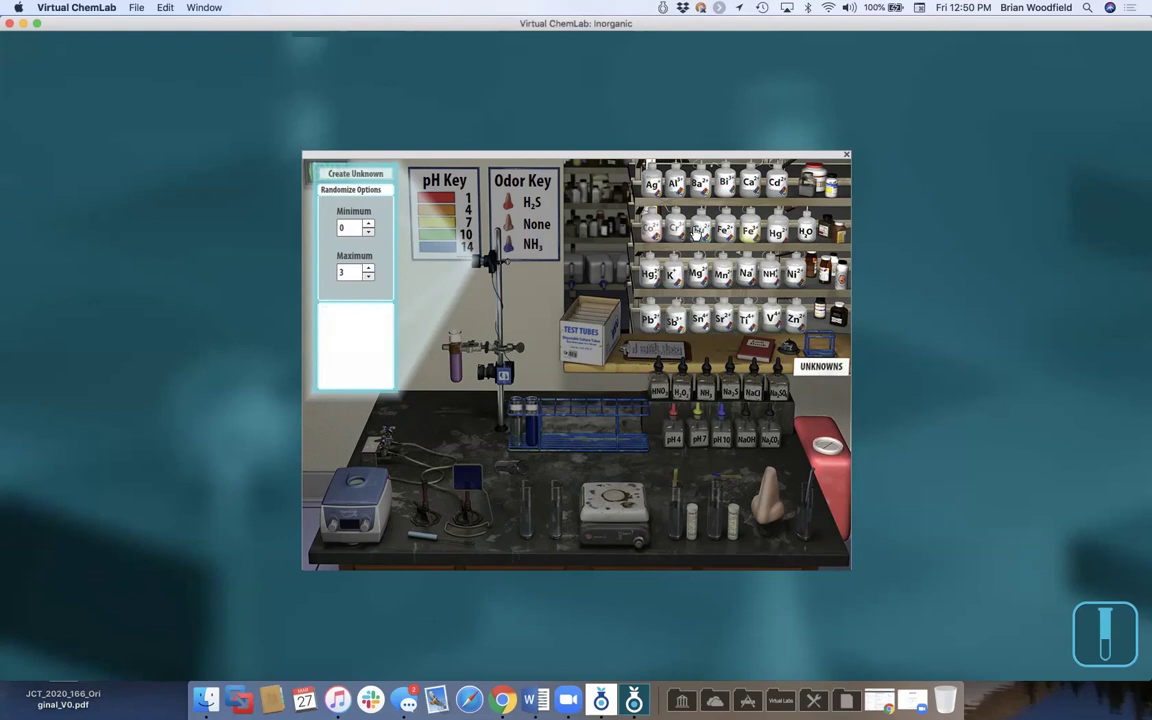
left_click(356, 174)
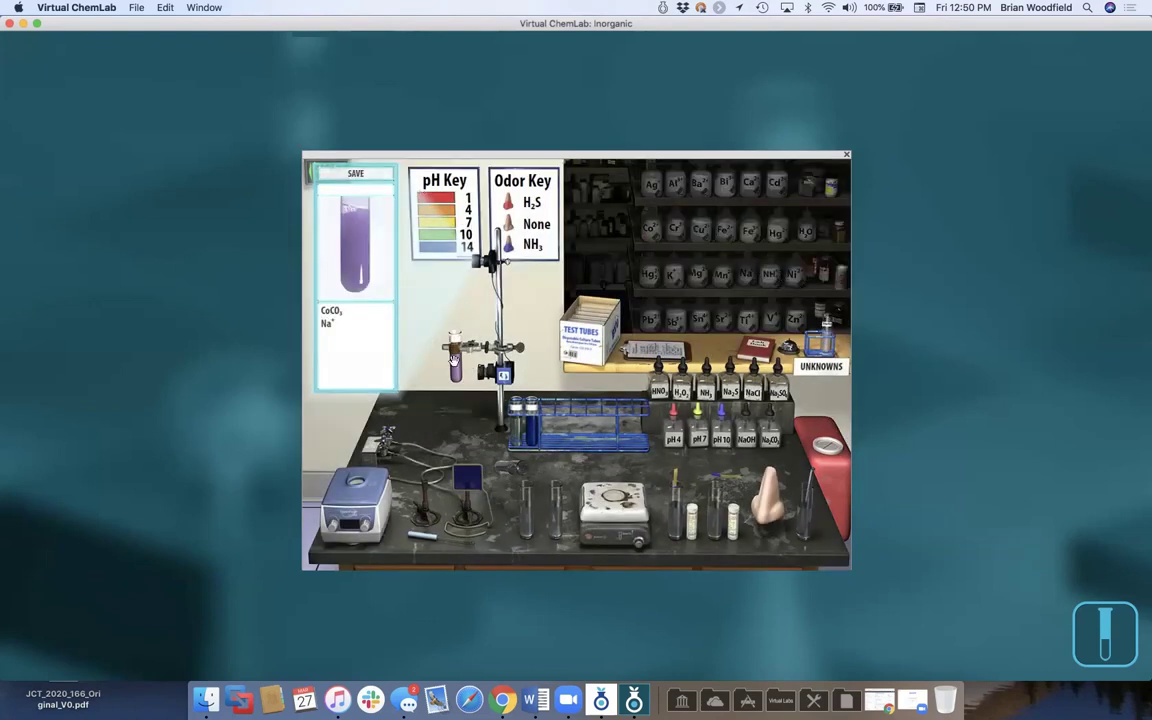
- Move the cobalt tube to the rack and analyze the clamped practice unknown with NaOH, the centrifuge and NH₃
left_click_drag(455, 358, 553, 421)
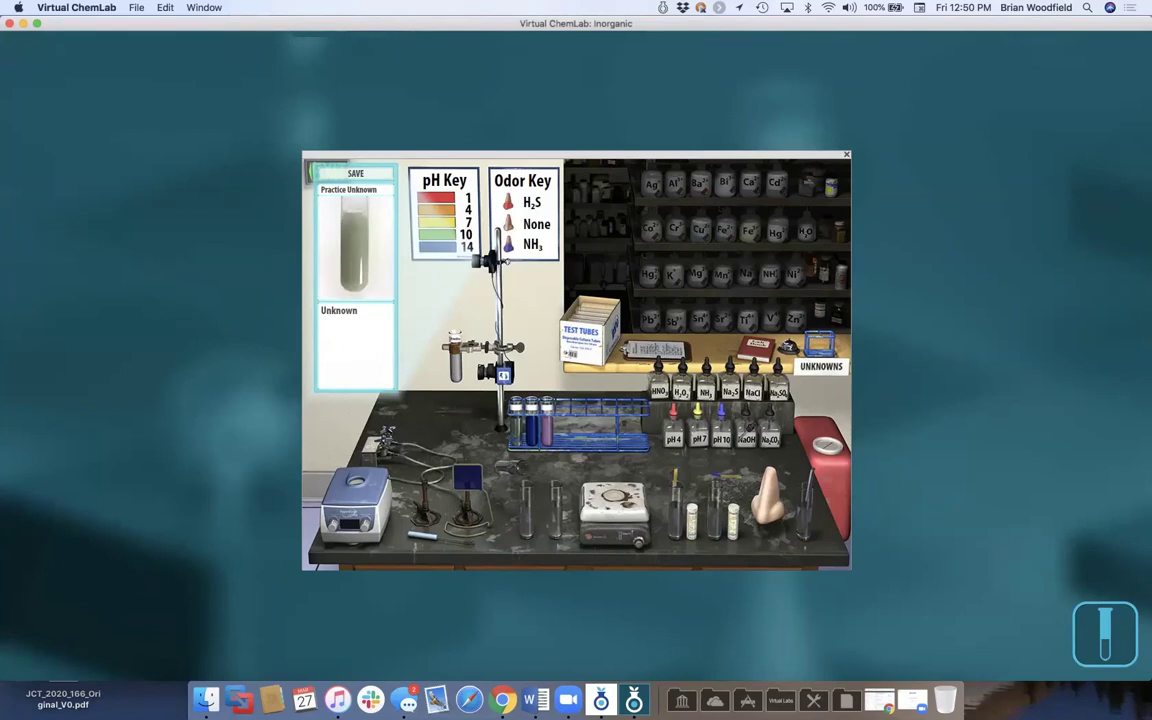
left_click(360, 488)
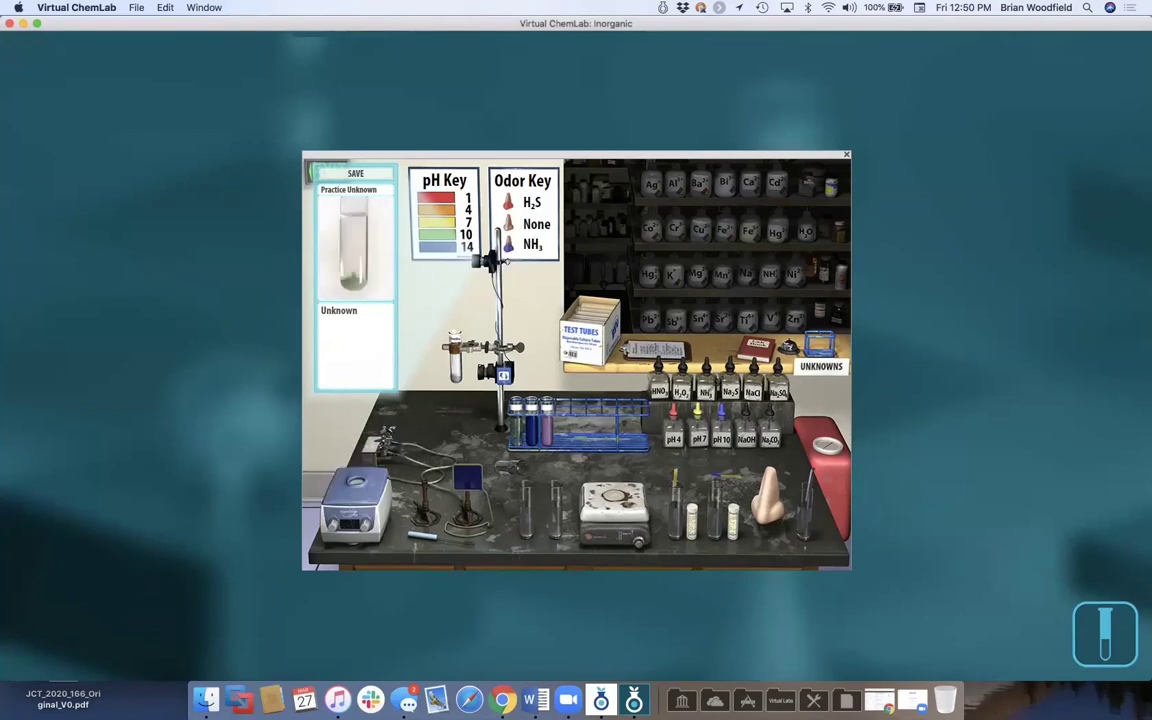
left_click(645, 347)
left_click(356, 500)
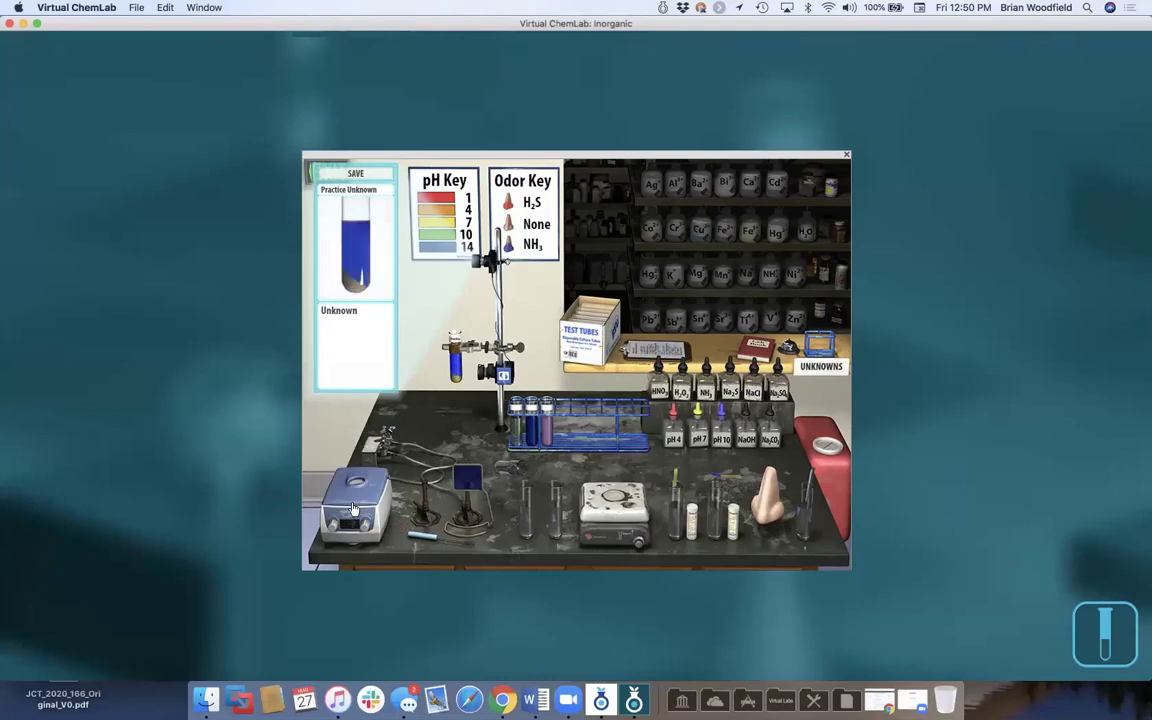
- Open the lab book's unknown report, mark Co²⁺ and Cu²⁺ as present, and submit the answers
left_click(757, 345)
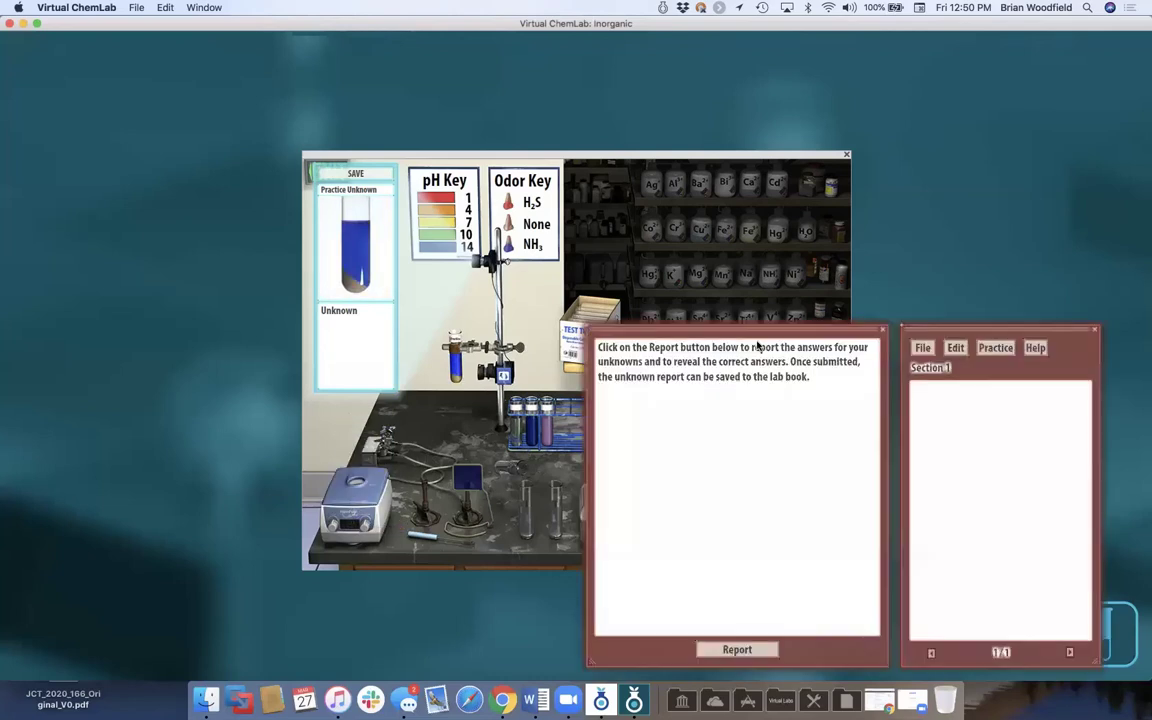
left_click(737, 650)
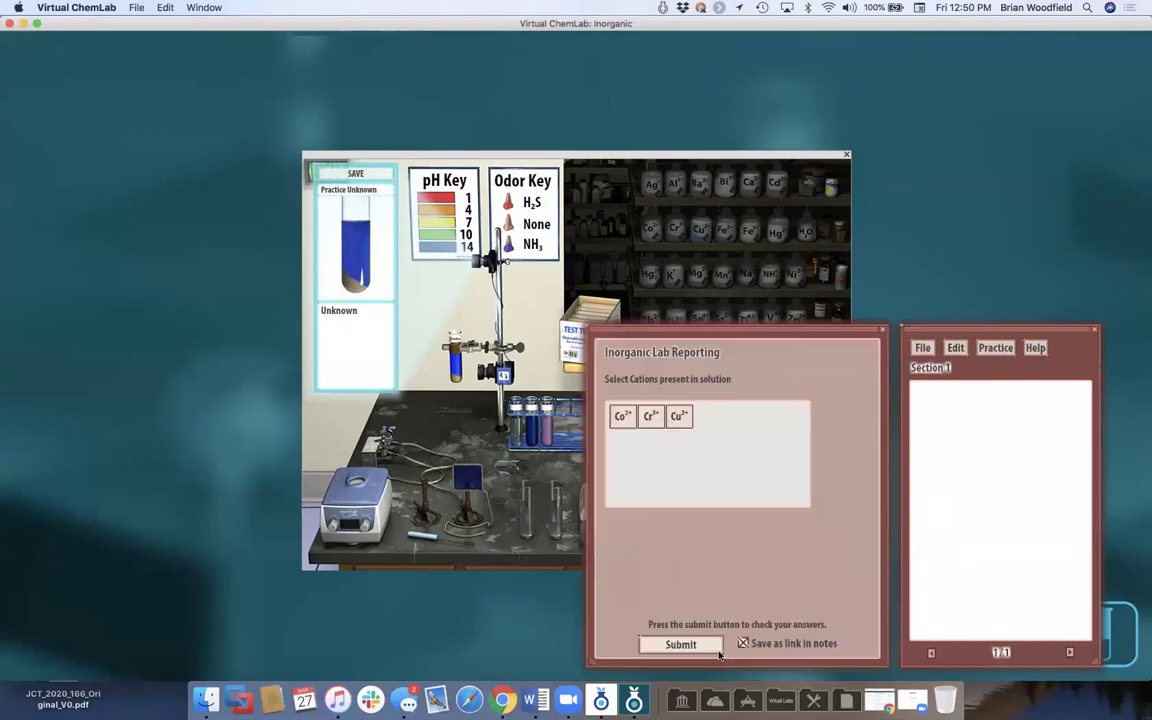
left_click(623, 422)
left_click(679, 416)
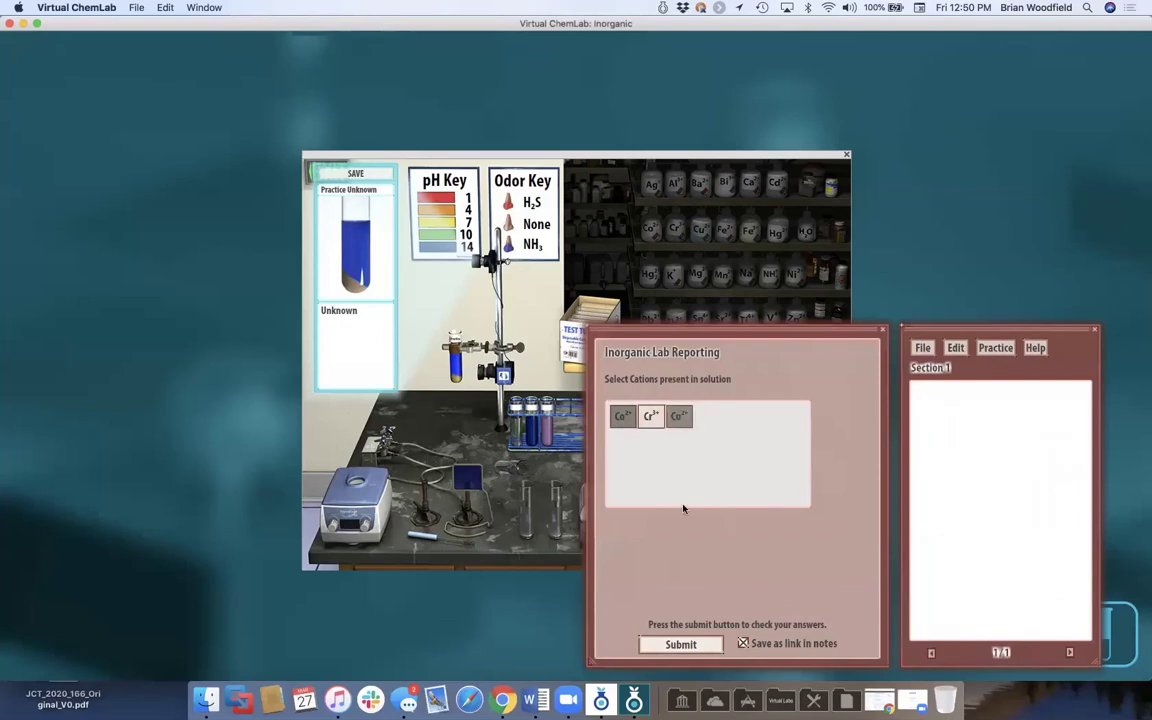
left_click(683, 645)
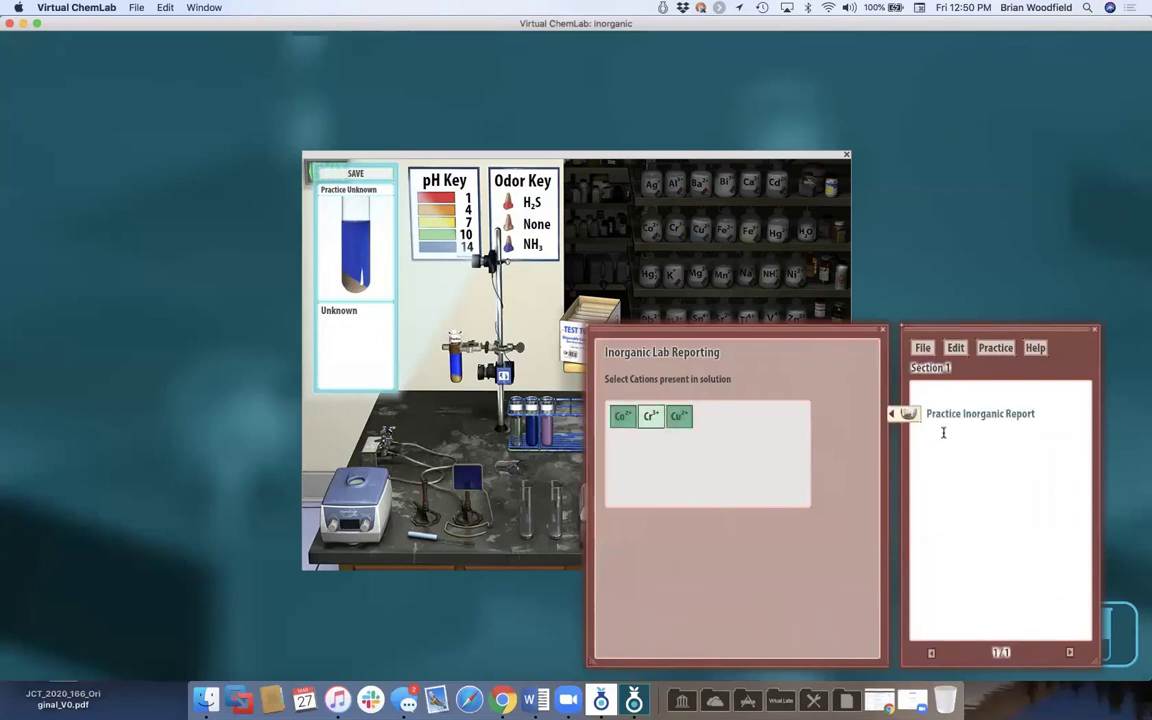
- Close the lab book and clear all test tubes from the clamp and rack into the waste container
left_click(545, 548)
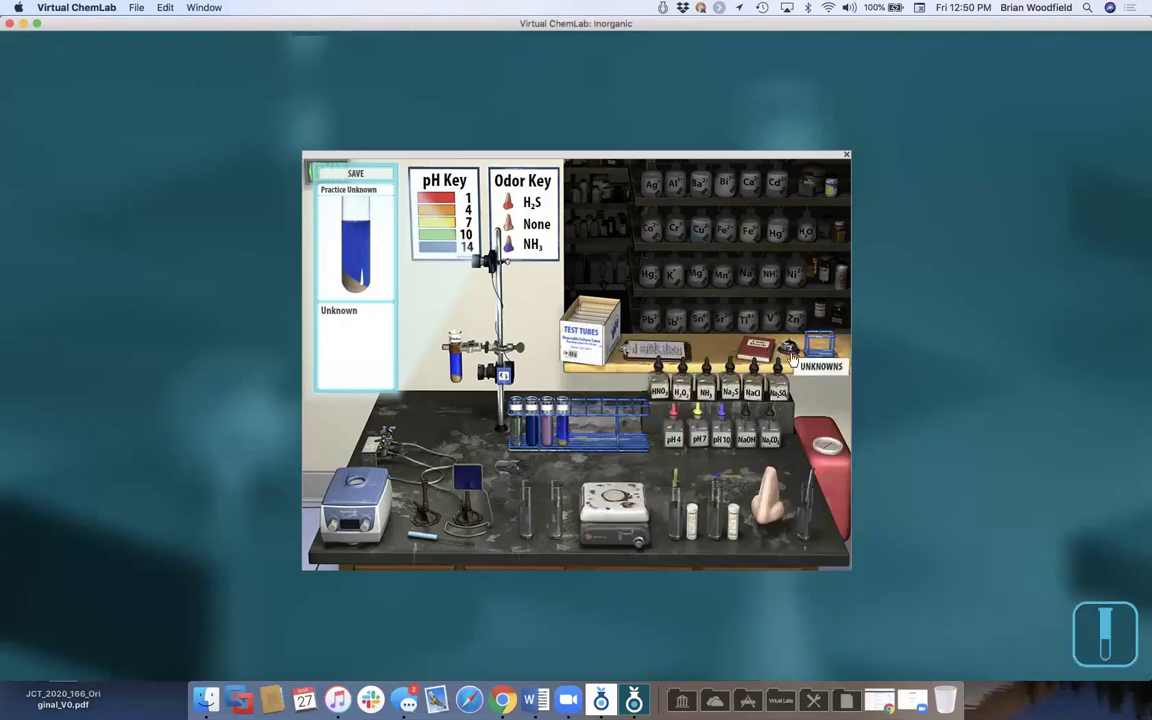
left_click(828, 460)
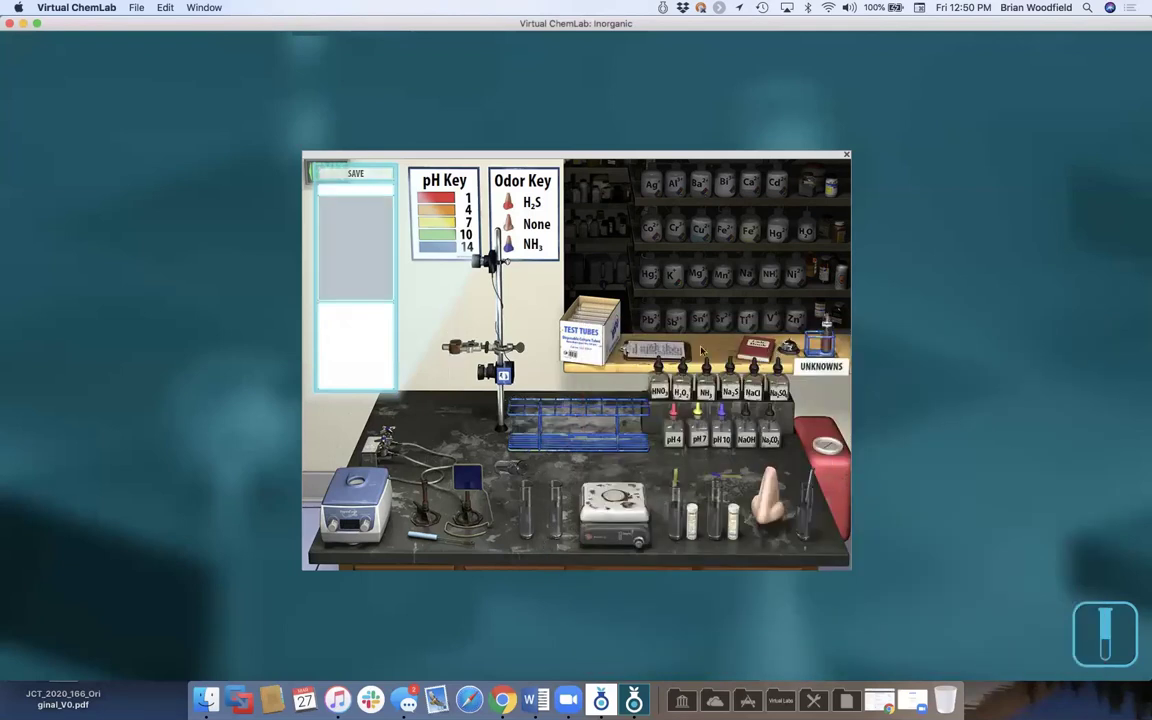
- Browse the stockroom clipboard's preset lists and load Transition Metals 1 from Advanced Unknowns (Random)
left_click(658, 352)
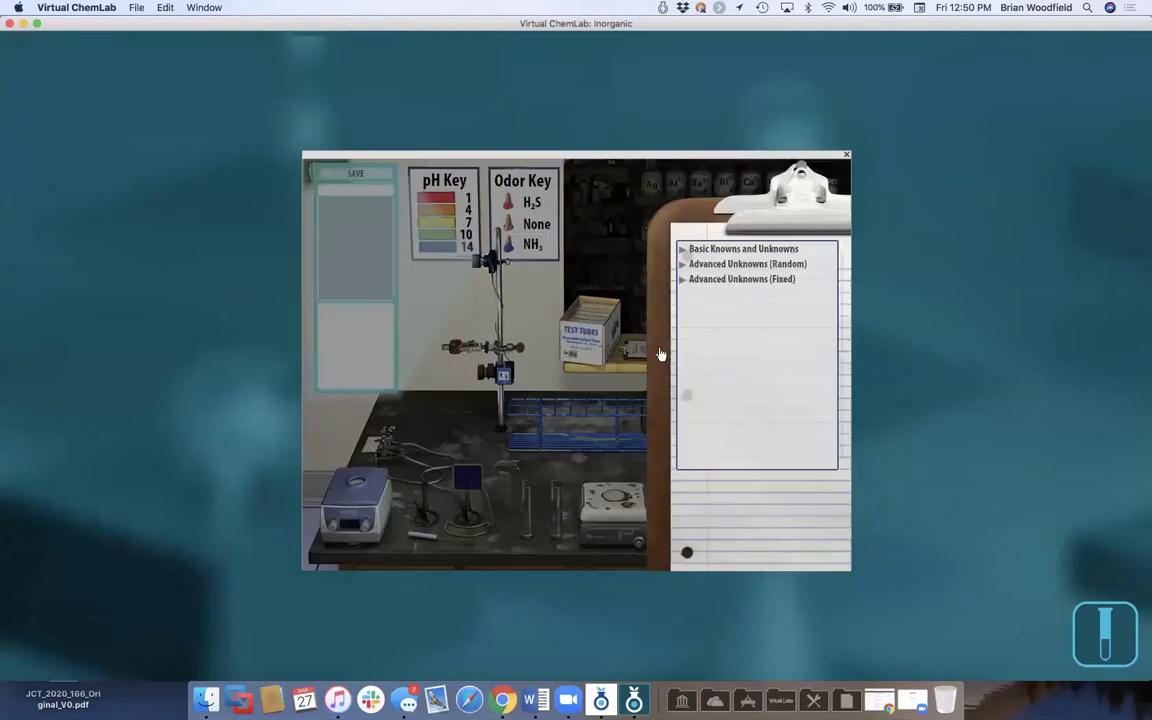
left_click(718, 250)
left_click(728, 306)
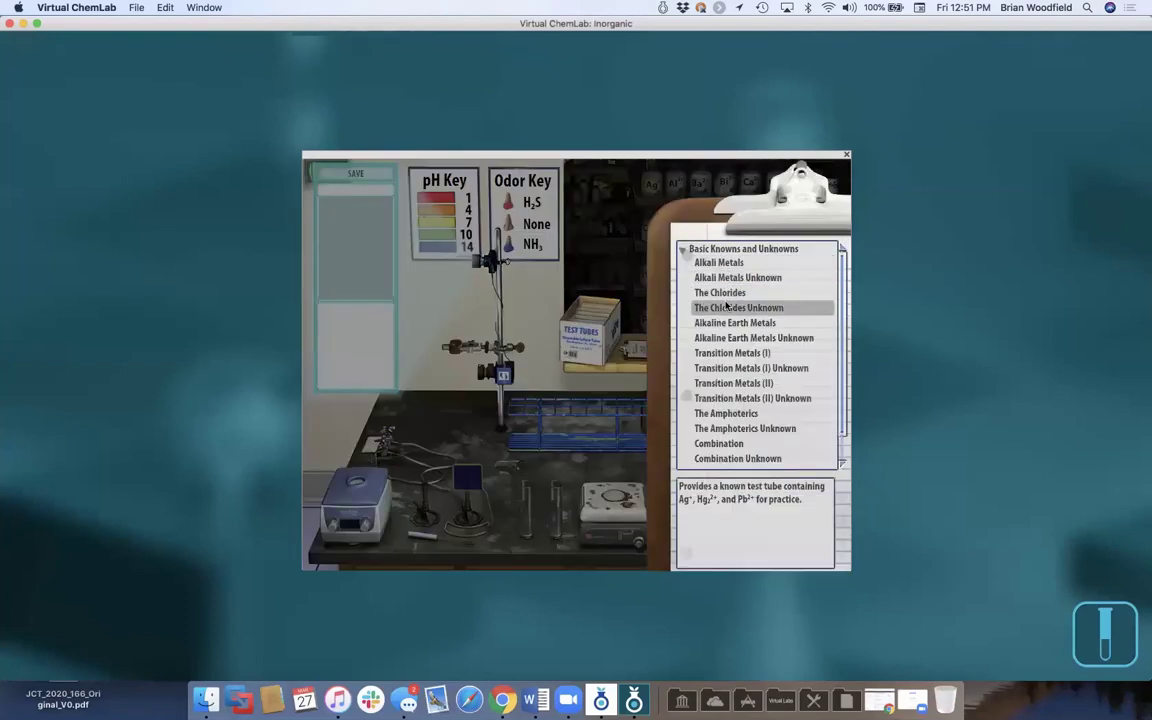
left_click(634, 356)
left_click(652, 356)
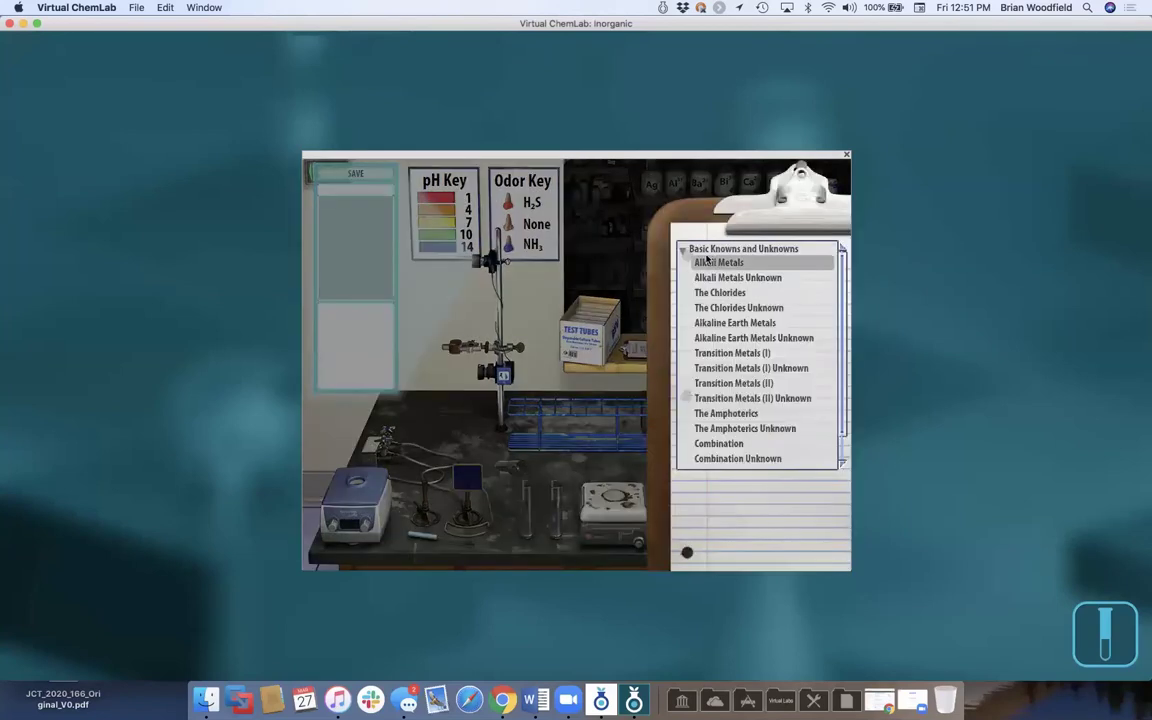
scroll(729, 337, "down", 2)
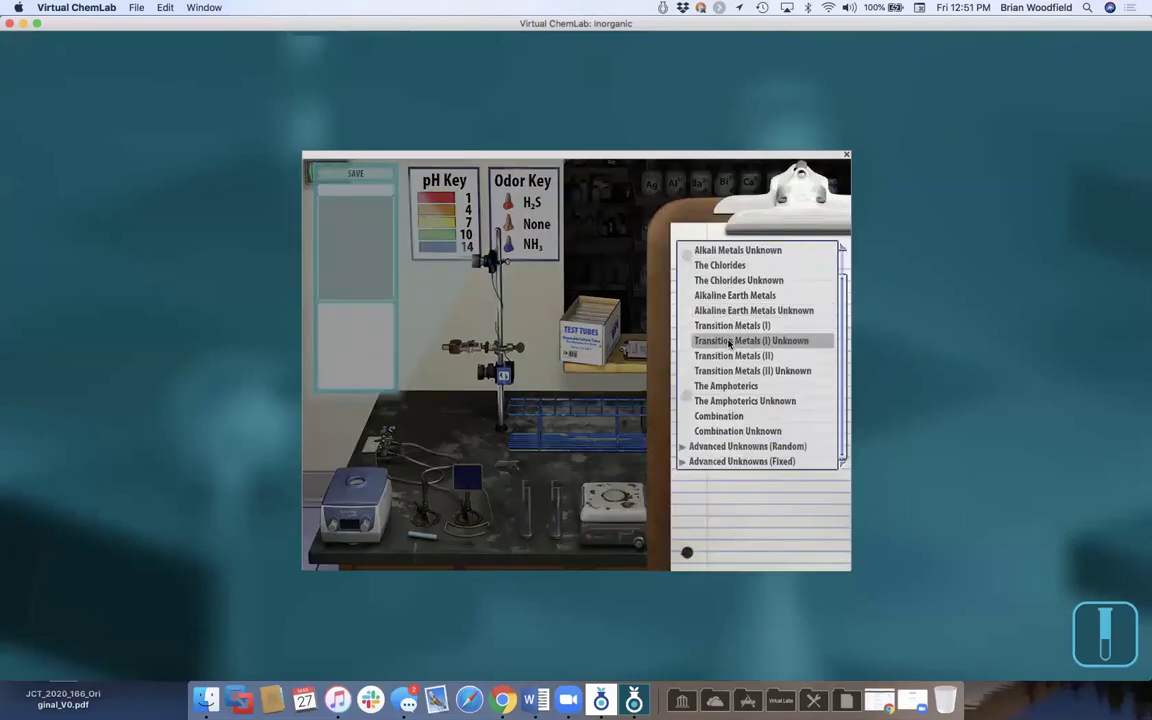
left_click(724, 447)
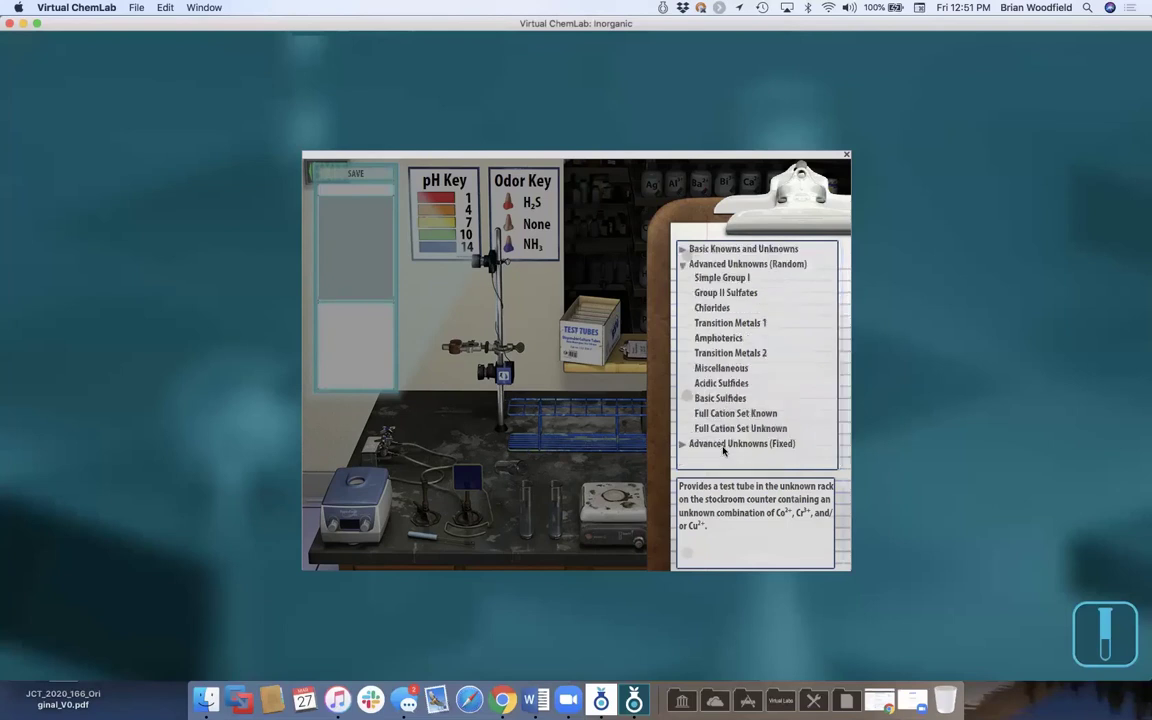
left_click(730, 323)
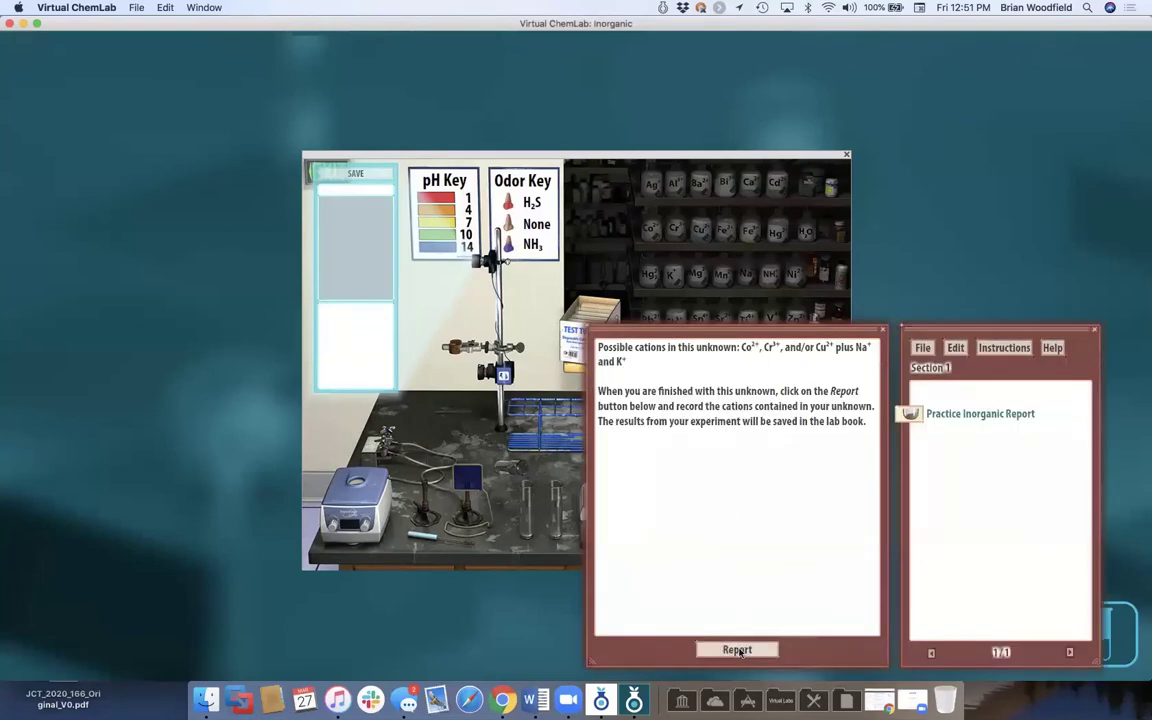
- Open the unknown's report, mark only K⁺ as present, submit it, and close the lab book
left_click(737, 650)
left_click(705, 417)
left_click(683, 646)
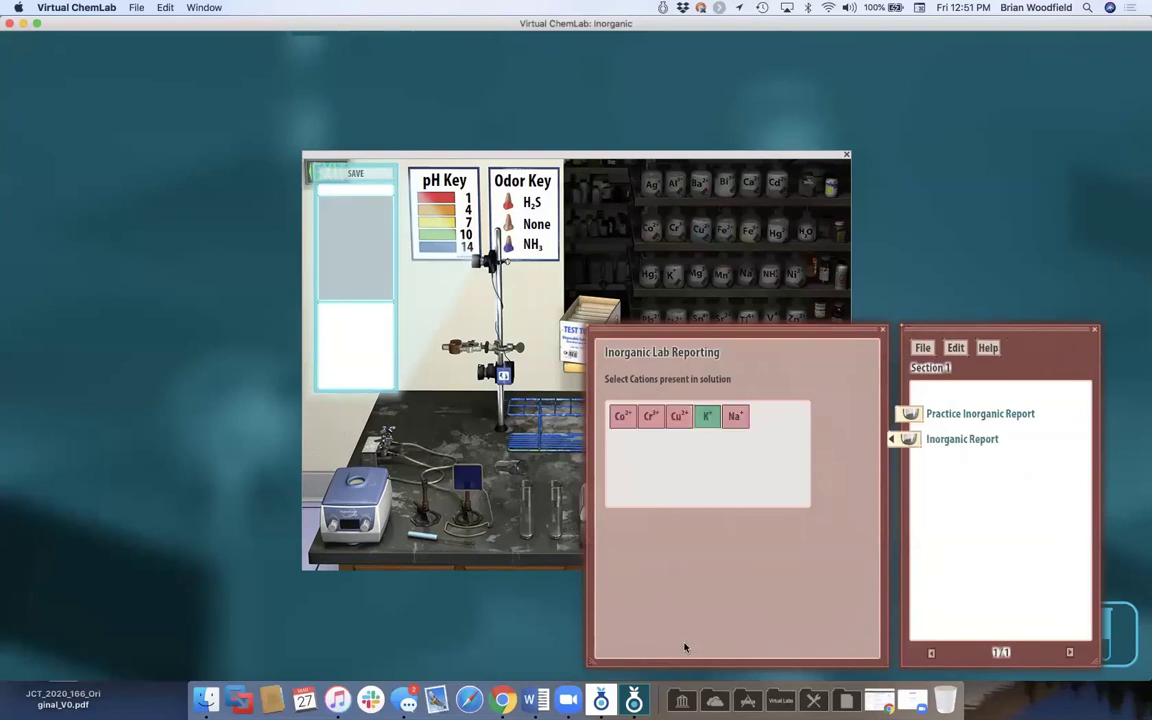
left_click(576, 570)
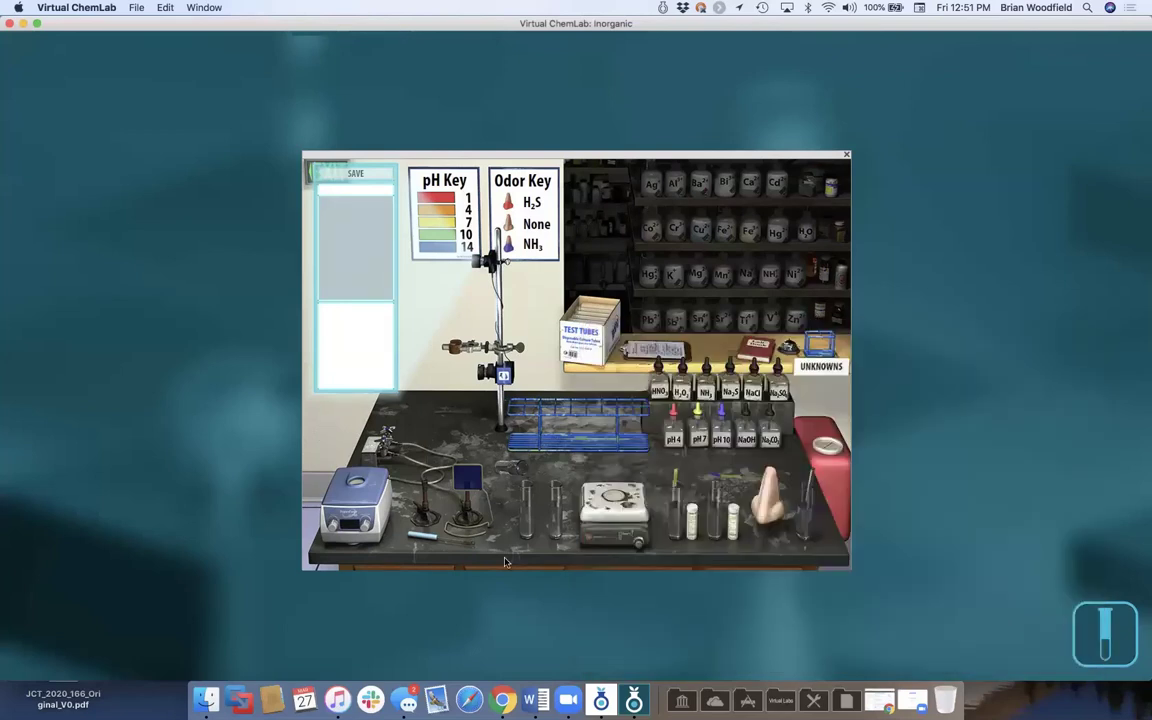
- Switch to the Titrations lab and ready the bench with open beaker and pipet drawers and the pH and conductivity meters on
left_click(306, 176)
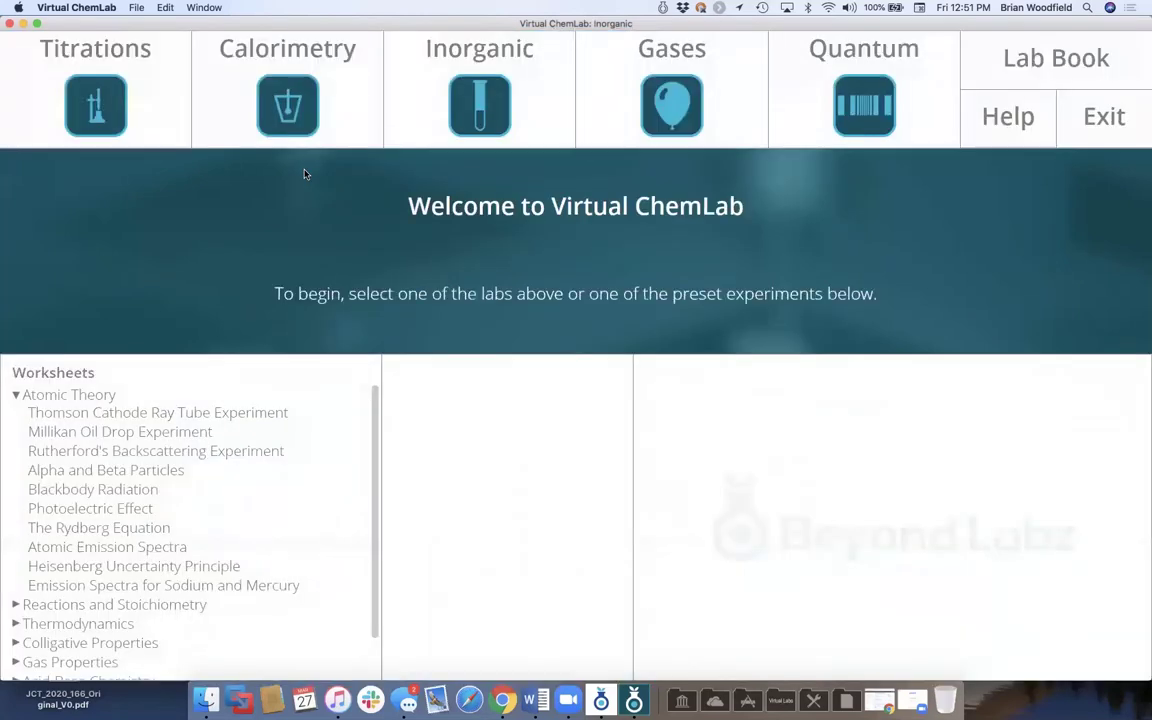
left_click(116, 91)
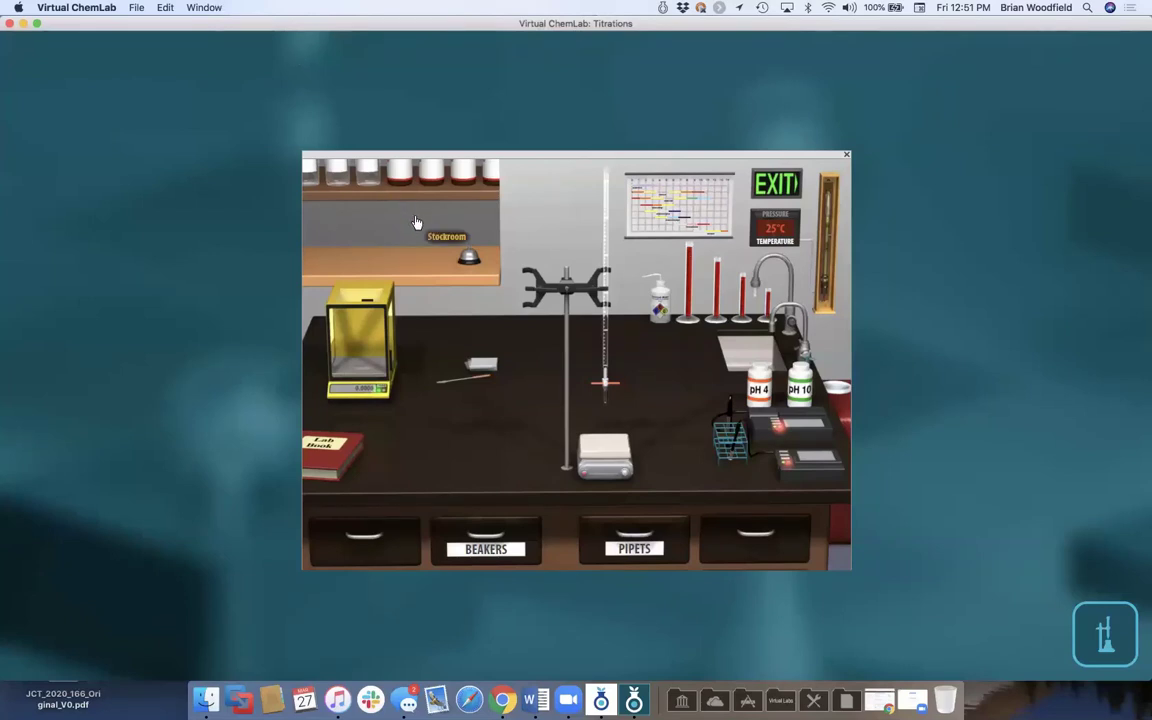
left_click(503, 548)
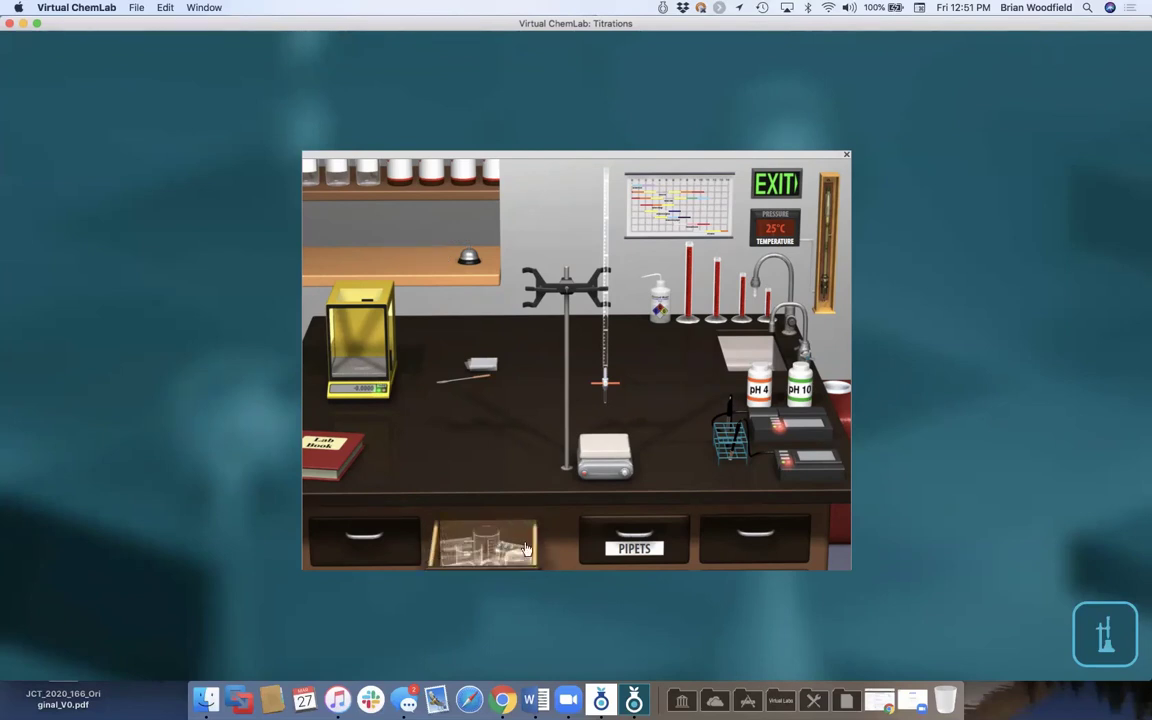
left_click(614, 552)
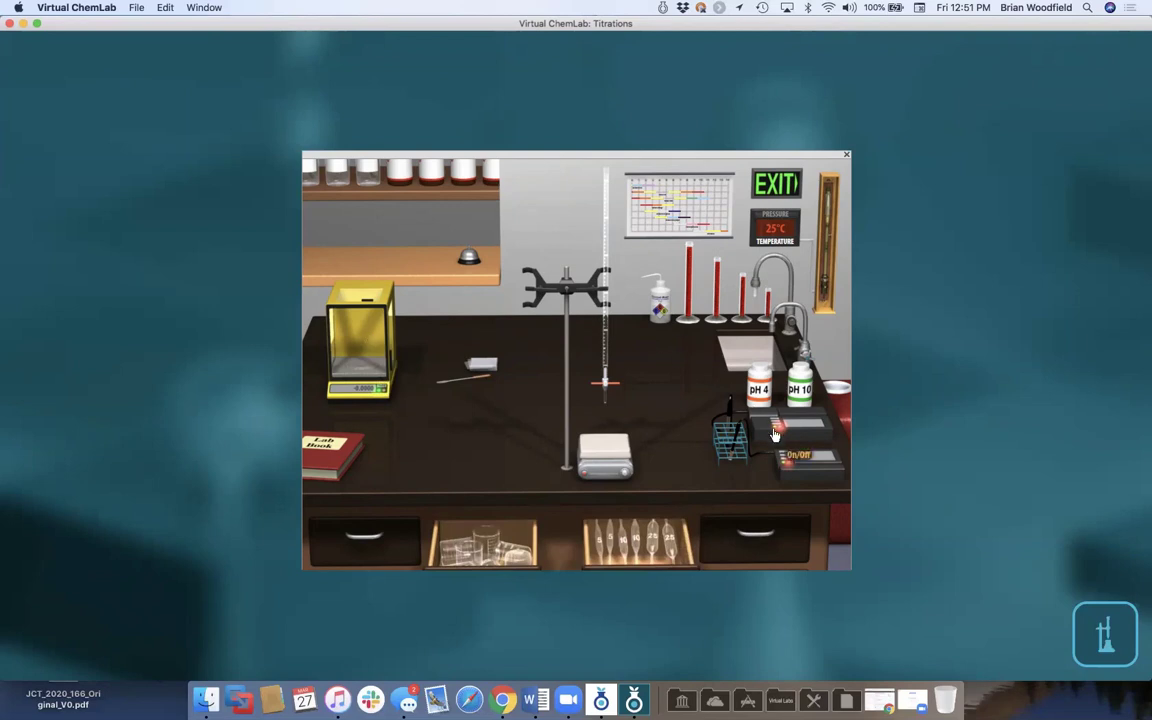
left_click(783, 463)
left_click(783, 463)
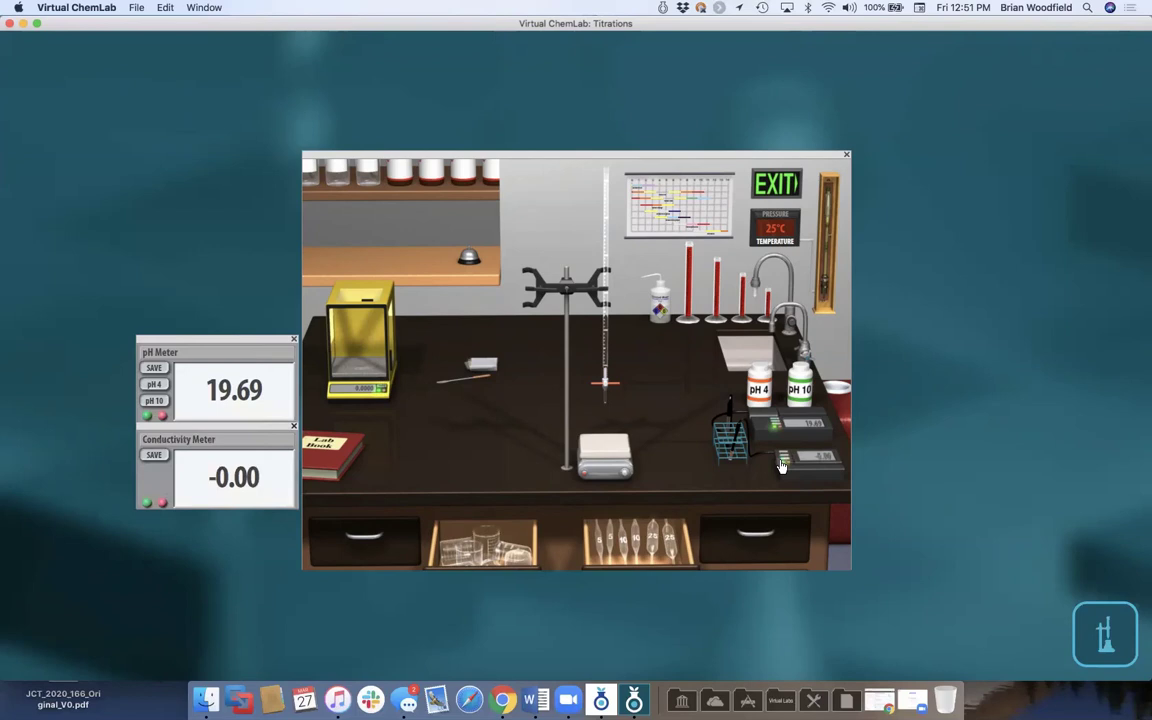
- Fetch NaOH and acetic acid from the stockroom, pour acetic acid into a beaker, and mount a 25 mL pipet above it
left_click(424, 226)
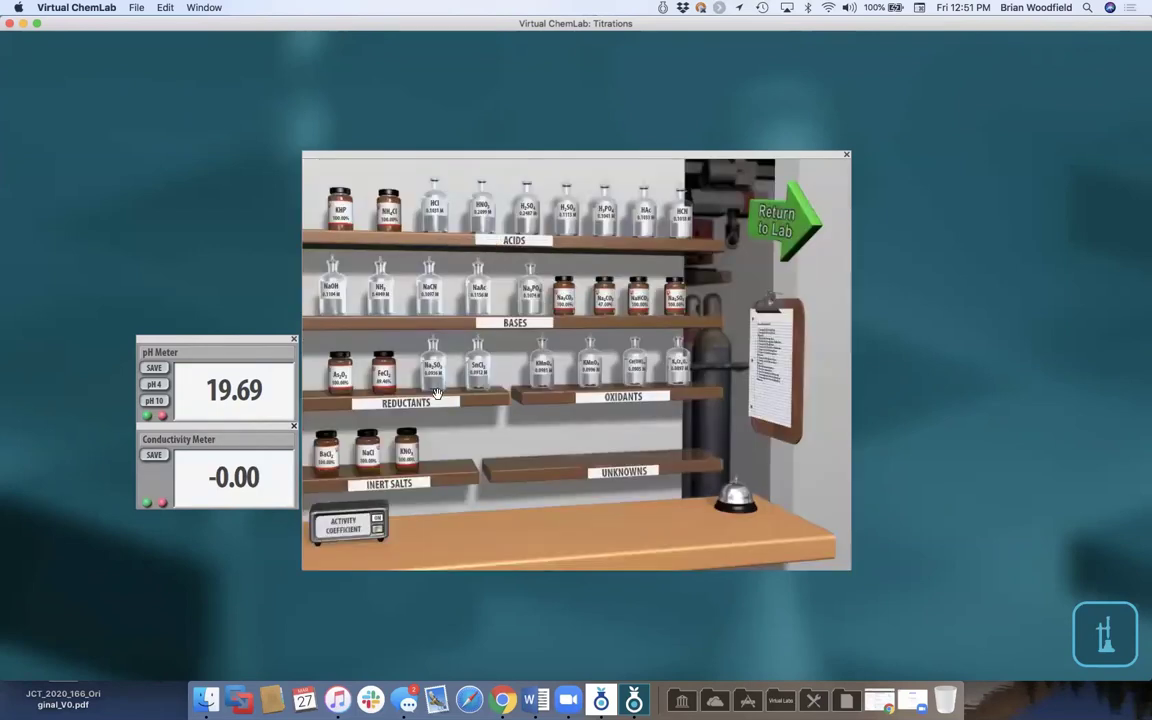
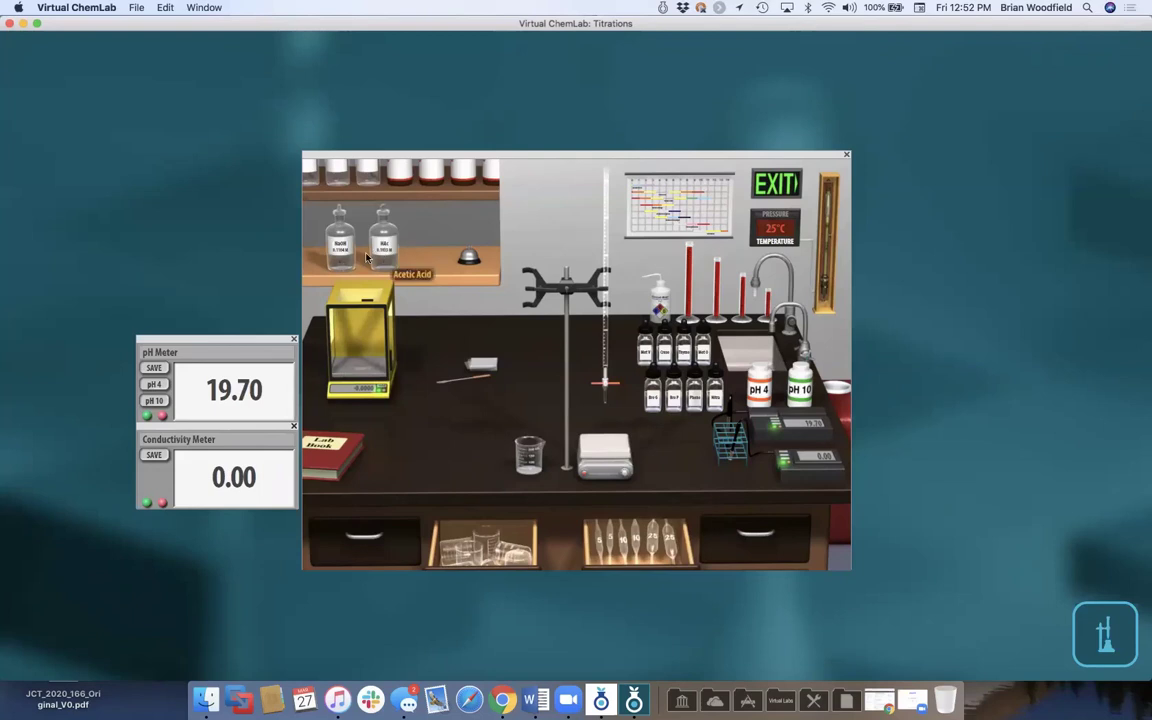
left_click(533, 430)
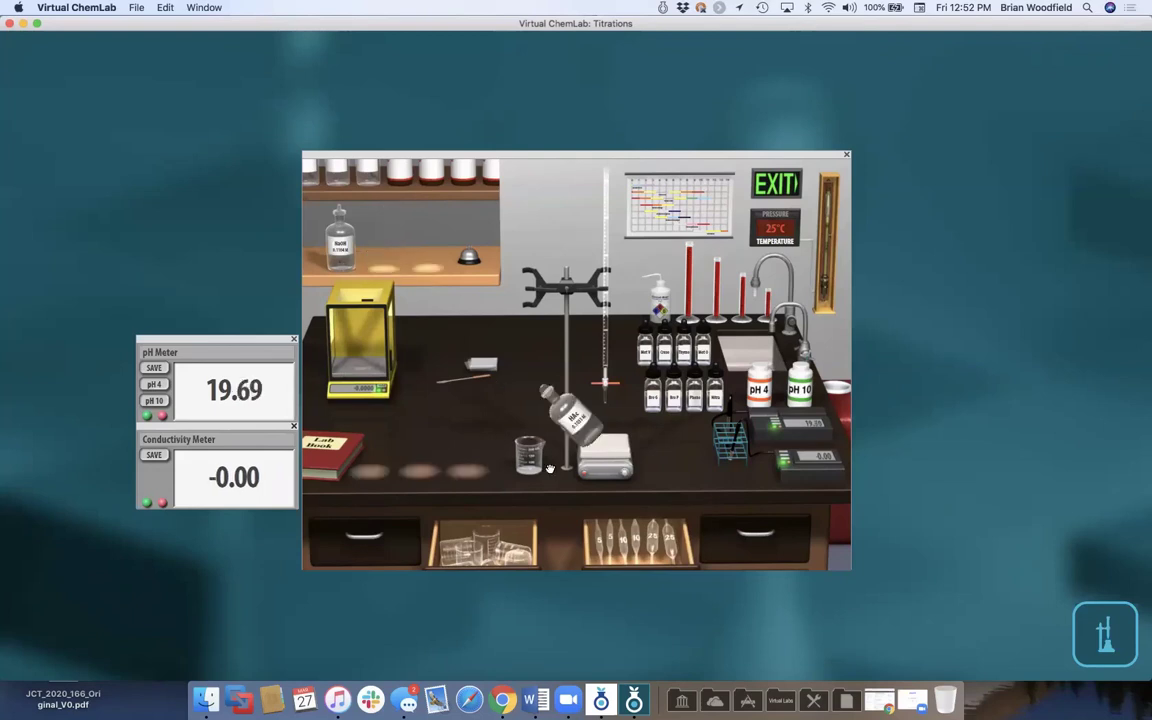
left_click_drag(549, 468, 555, 470)
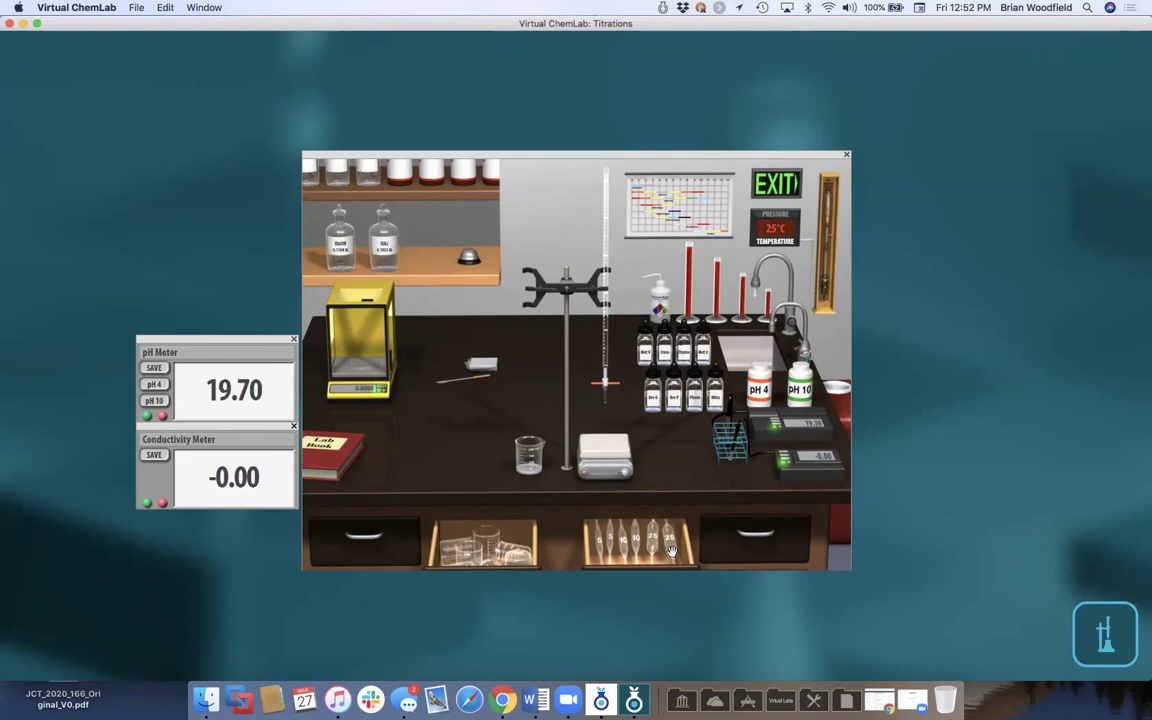
left_click(670, 546)
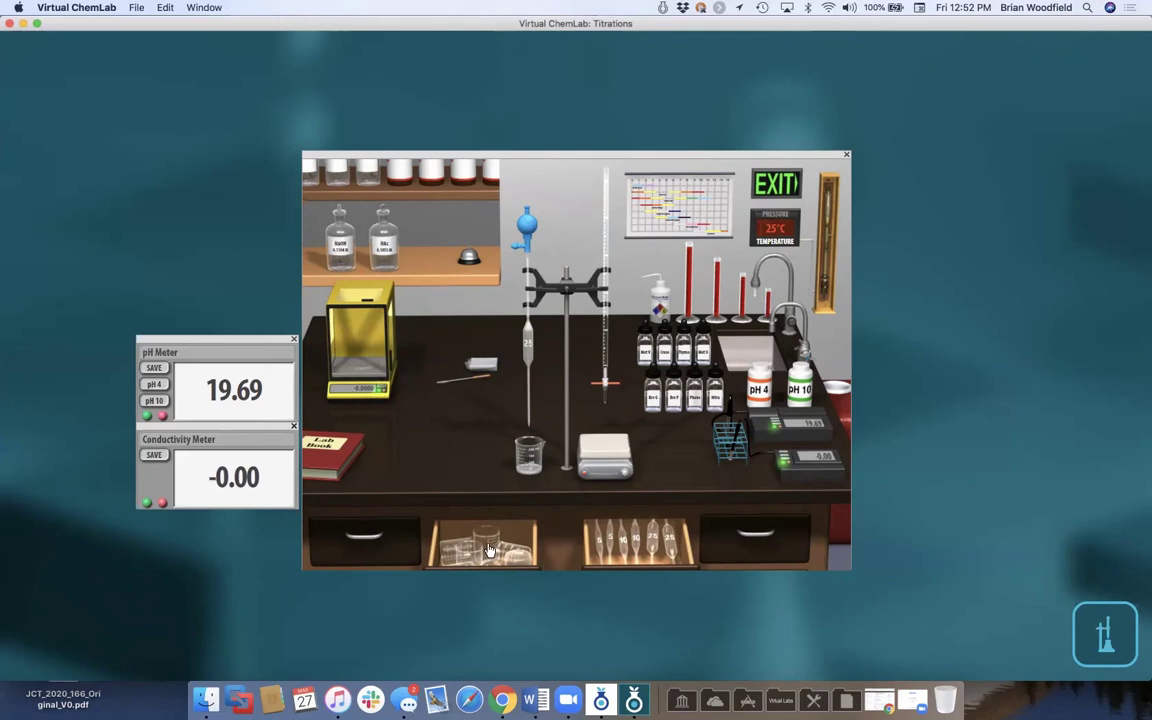
left_click(518, 558)
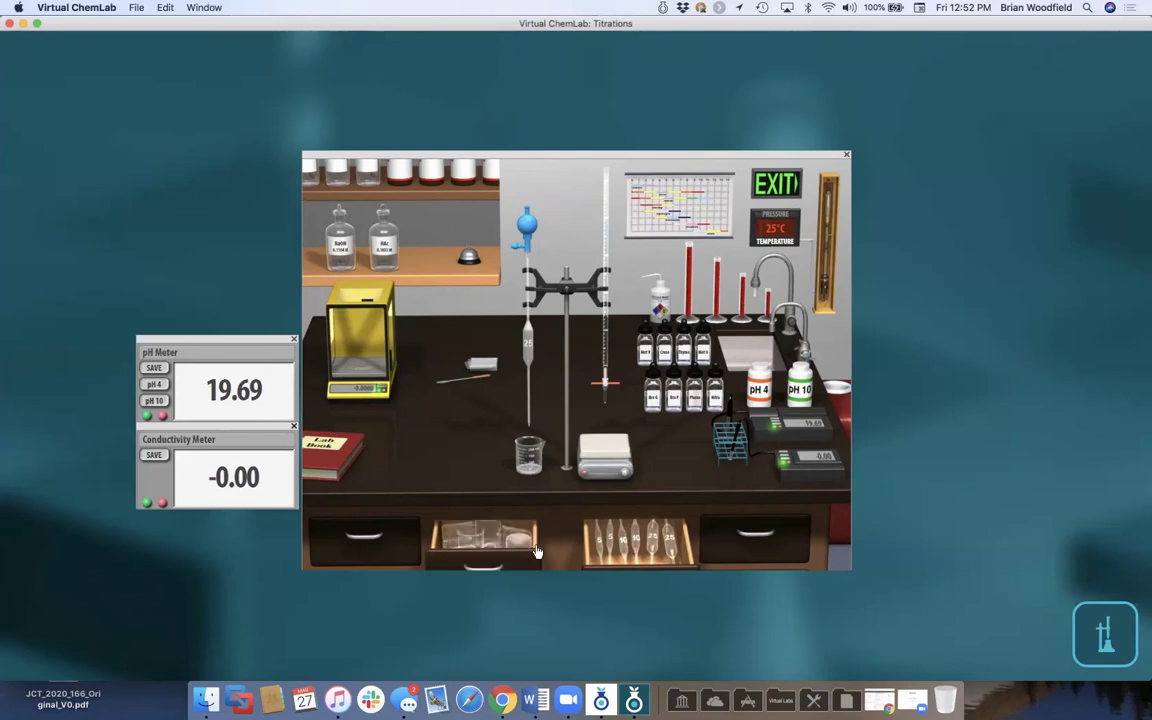
left_click(518, 556)
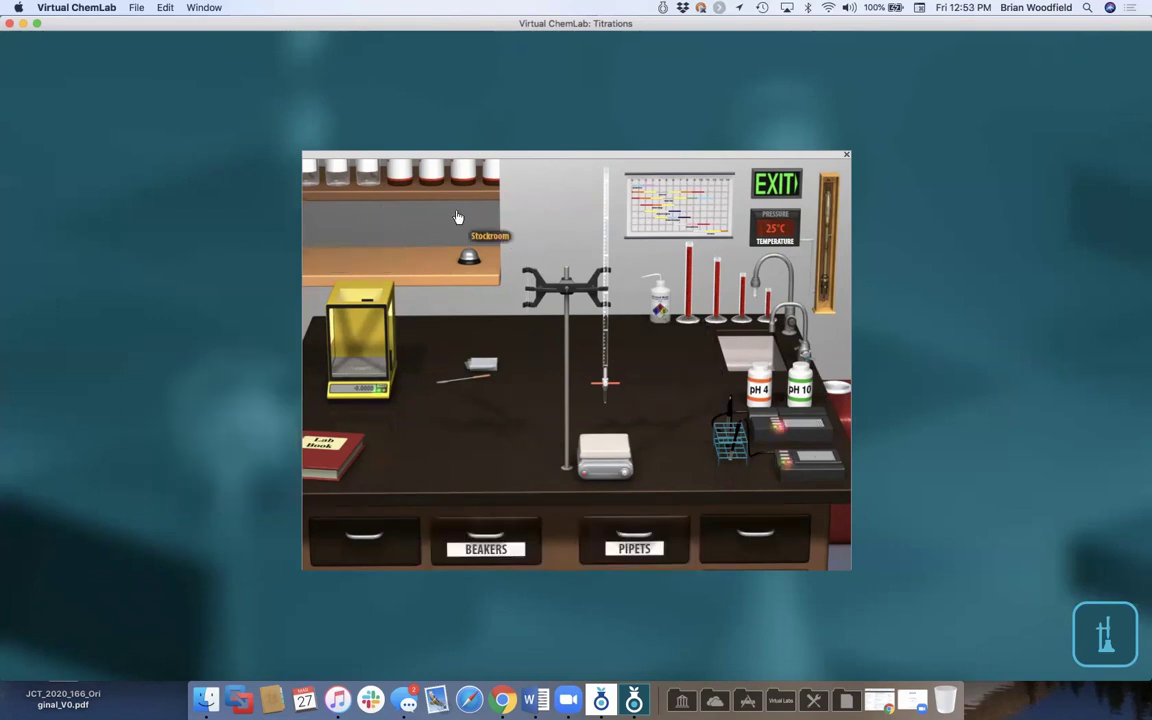
- Load the Weak Acid Strong Base Unknown preset from the stockroom clipboard
left_click(456, 217)
left_click(745, 368)
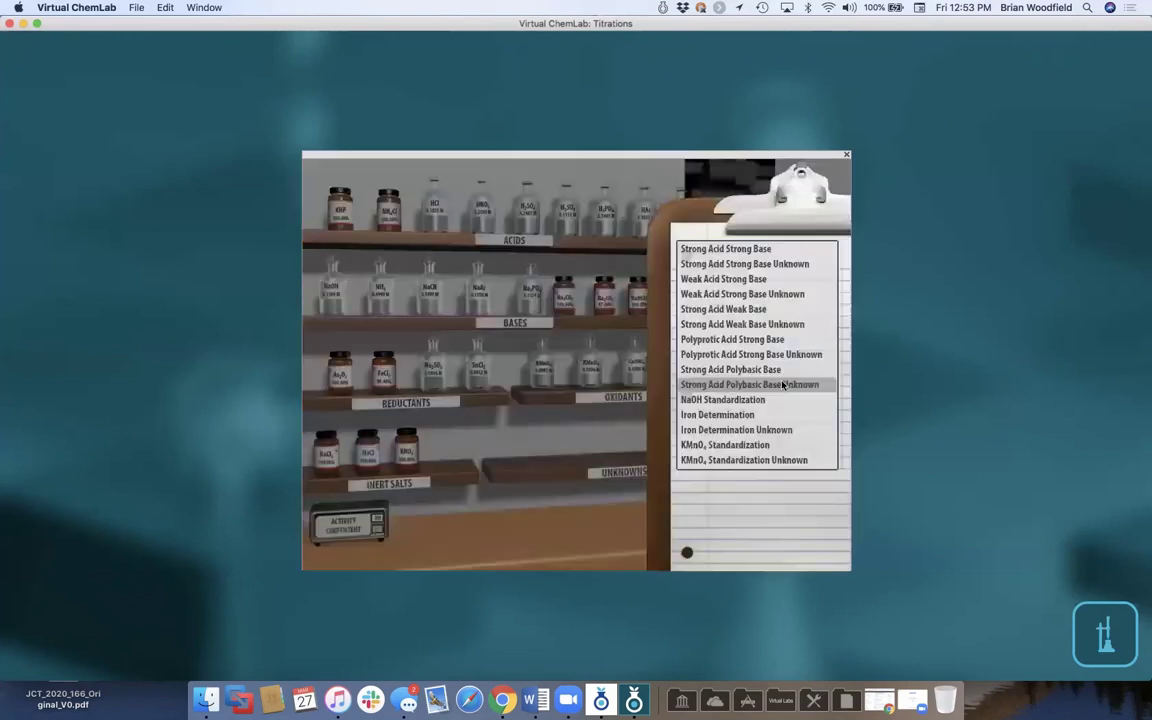
left_click(728, 296)
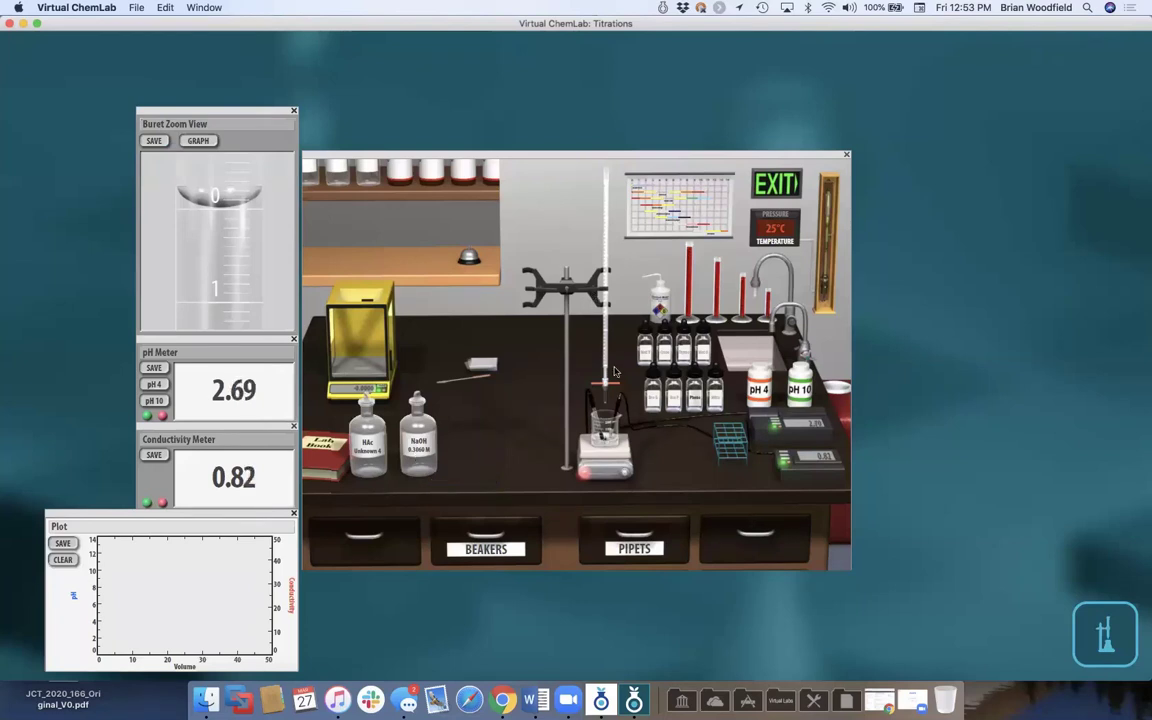
- Titrate the unknown acetic acid with NaOH from the buret while recording the data, consulting the indicator chart along the way
left_click(155, 369)
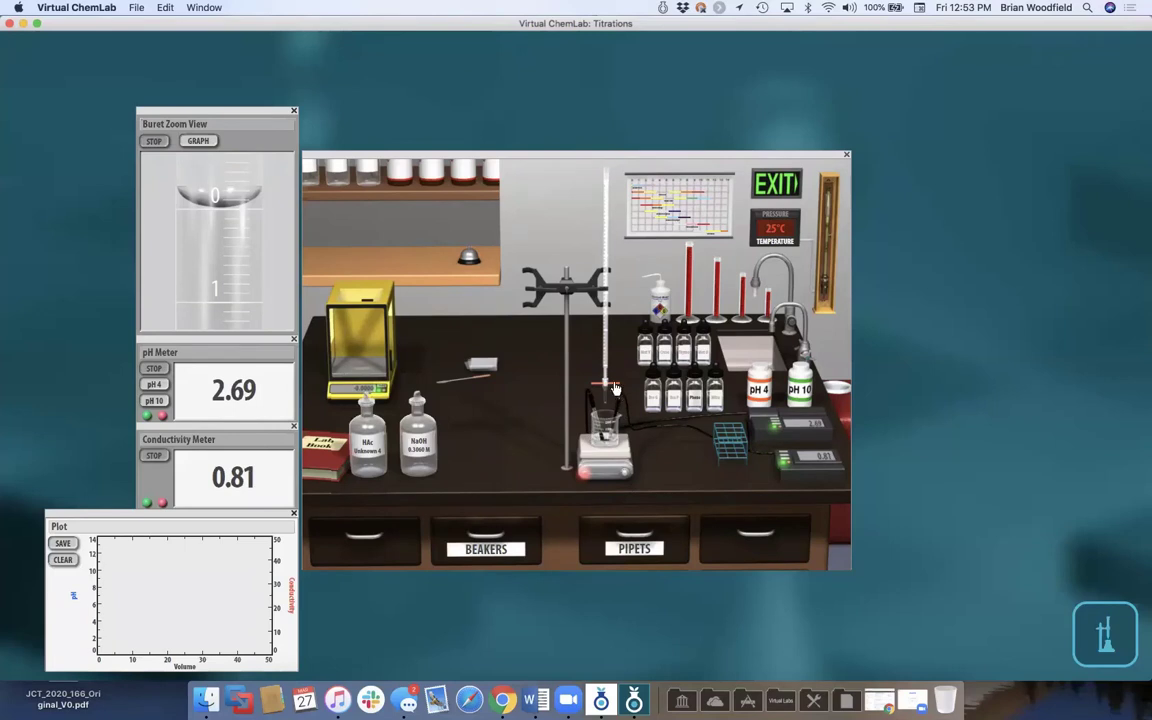
left_click_drag(617, 390, 614, 411)
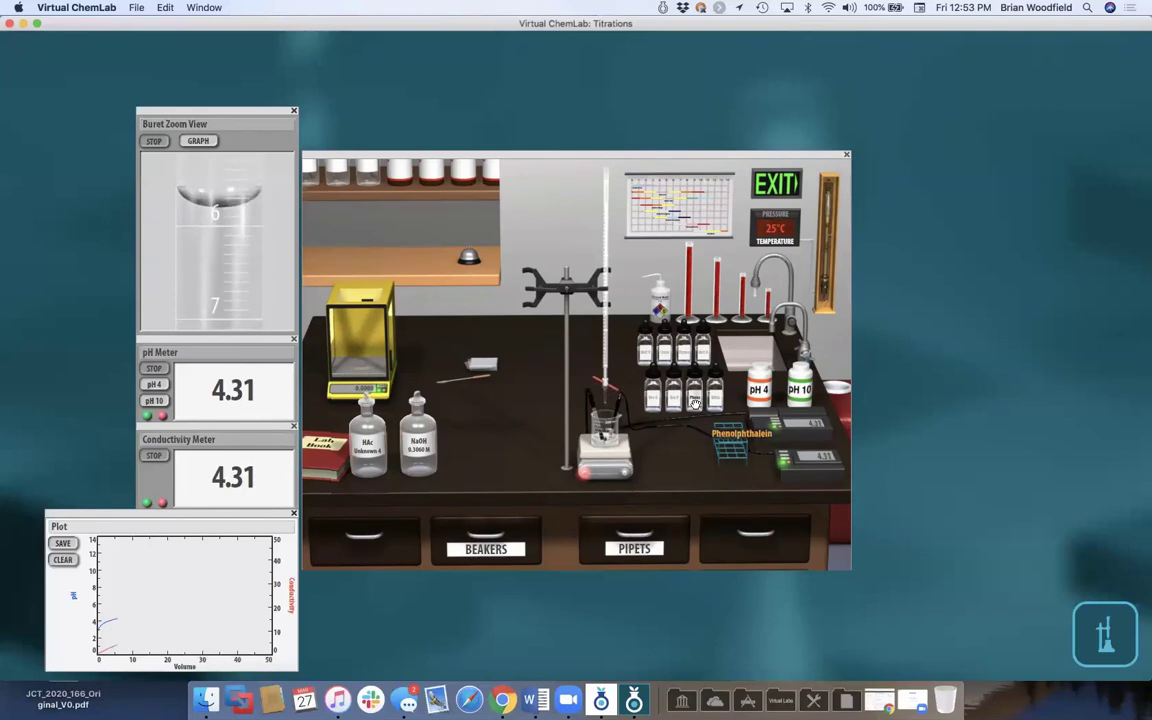
left_click_drag(620, 392, 610, 415)
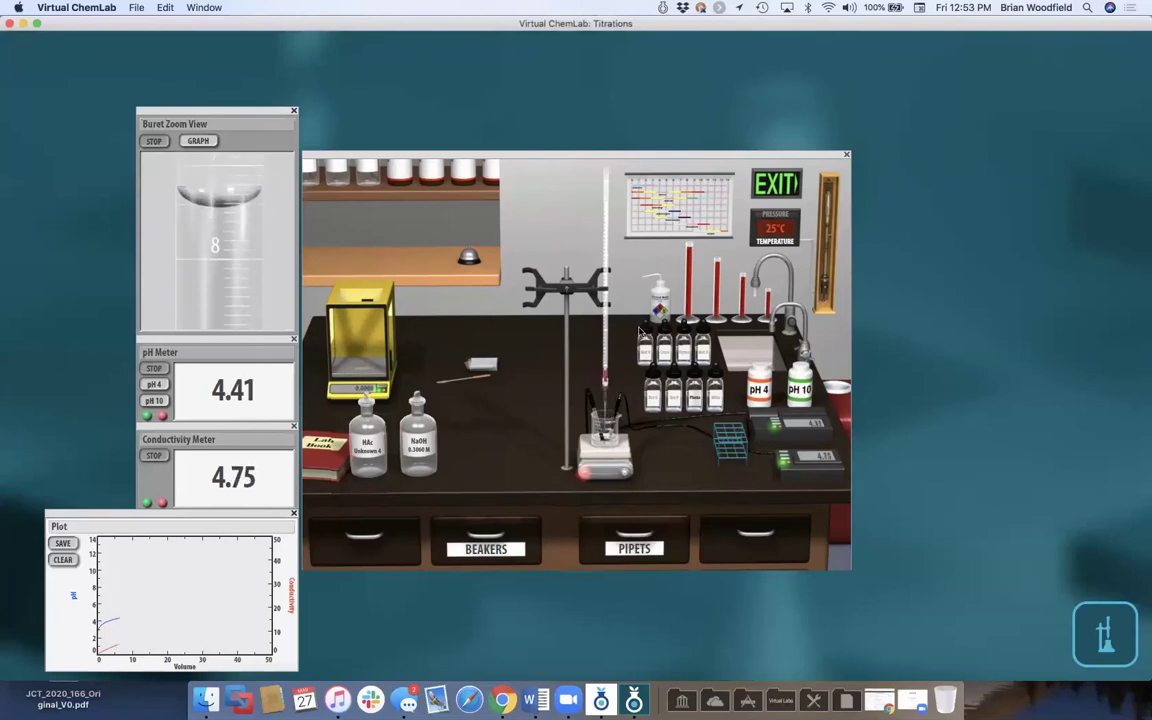
left_click(703, 193)
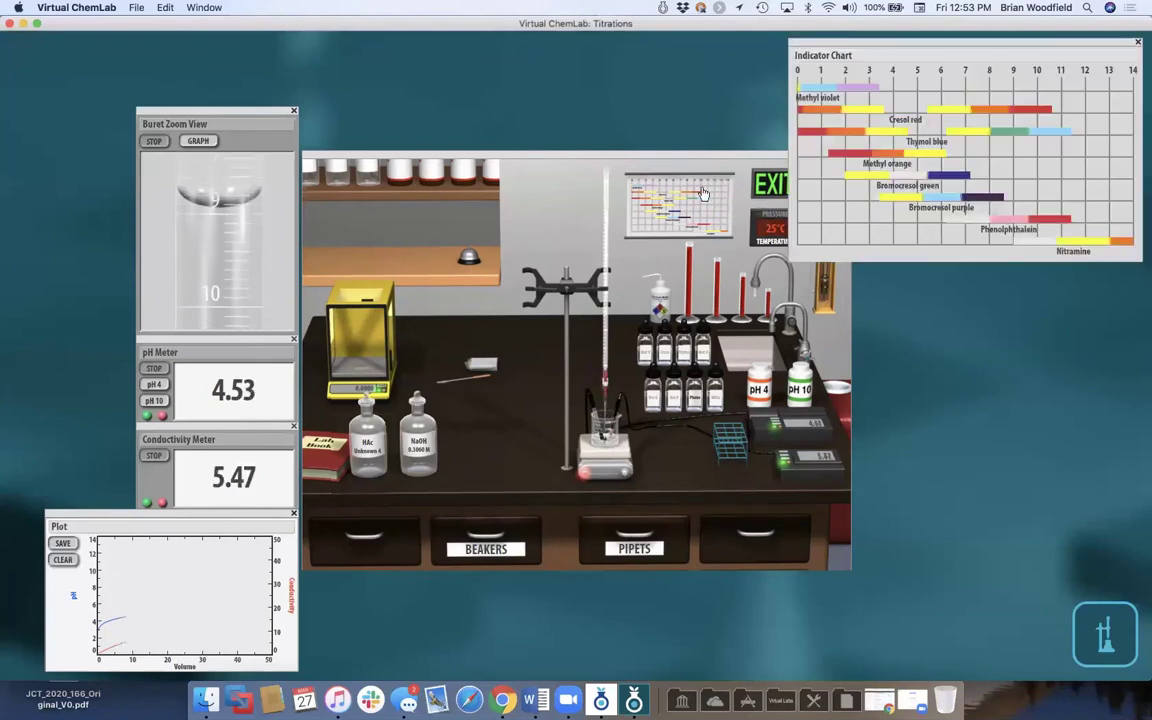
left_click(1137, 44)
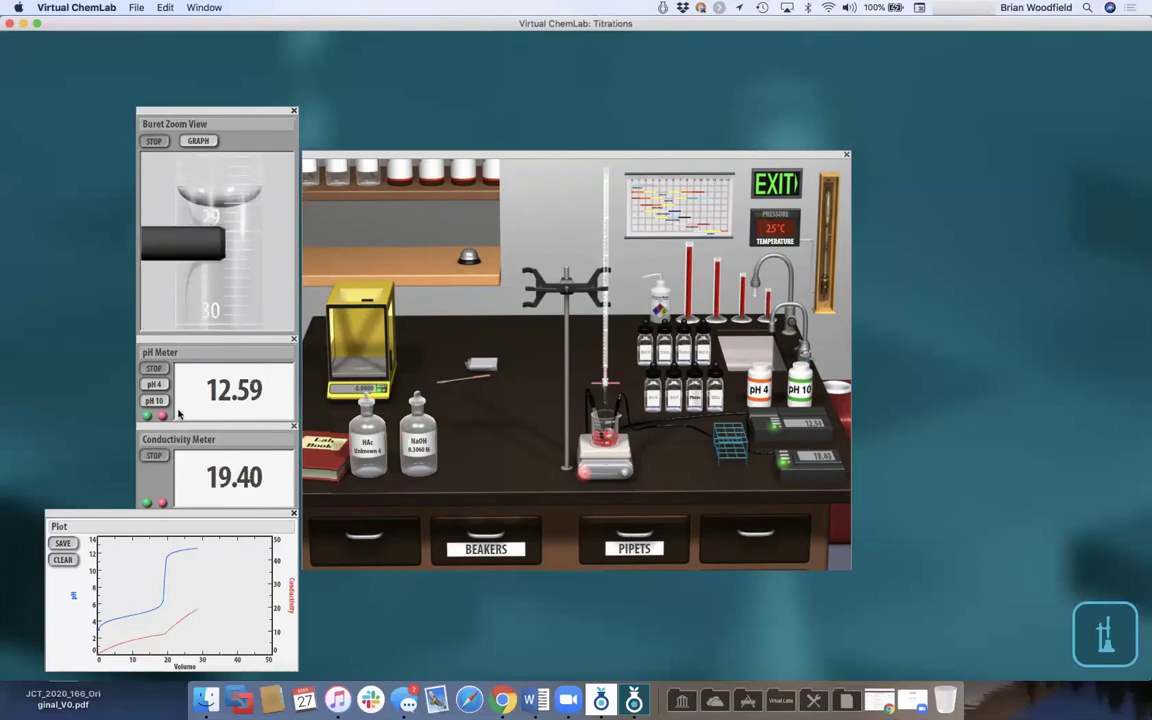
left_click(146, 368)
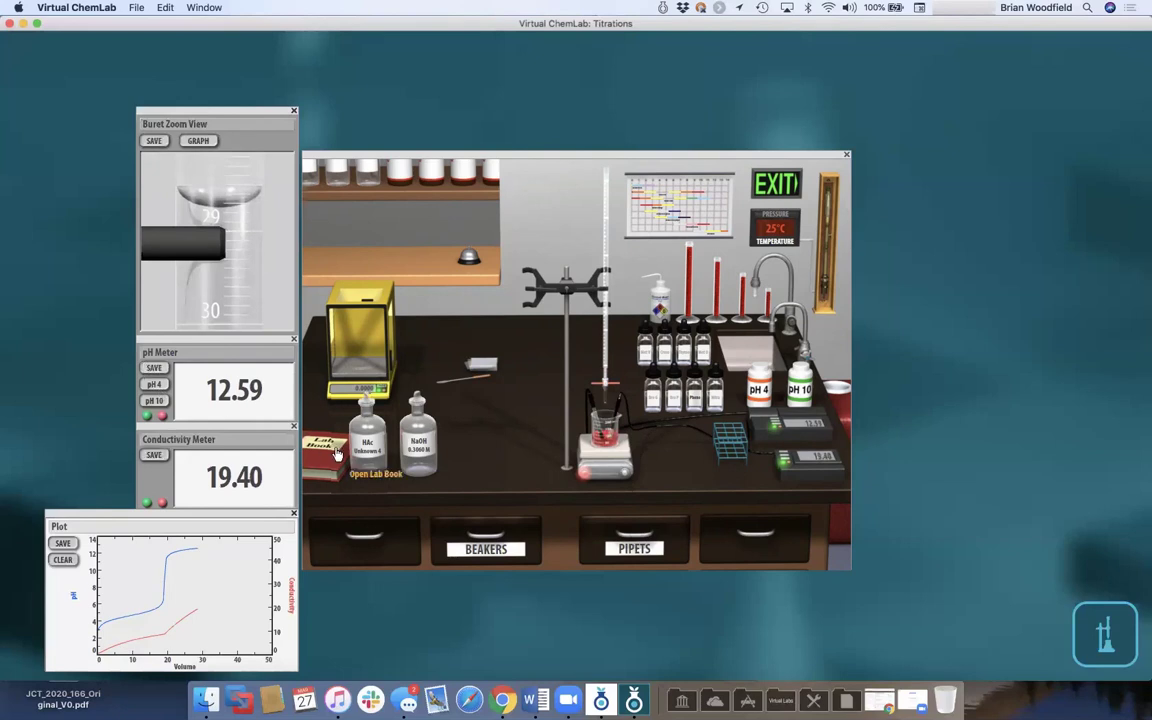
- Review the recorded Titration pH Data in the lab book and switch the lab's wall display to pressure
left_click(305, 412)
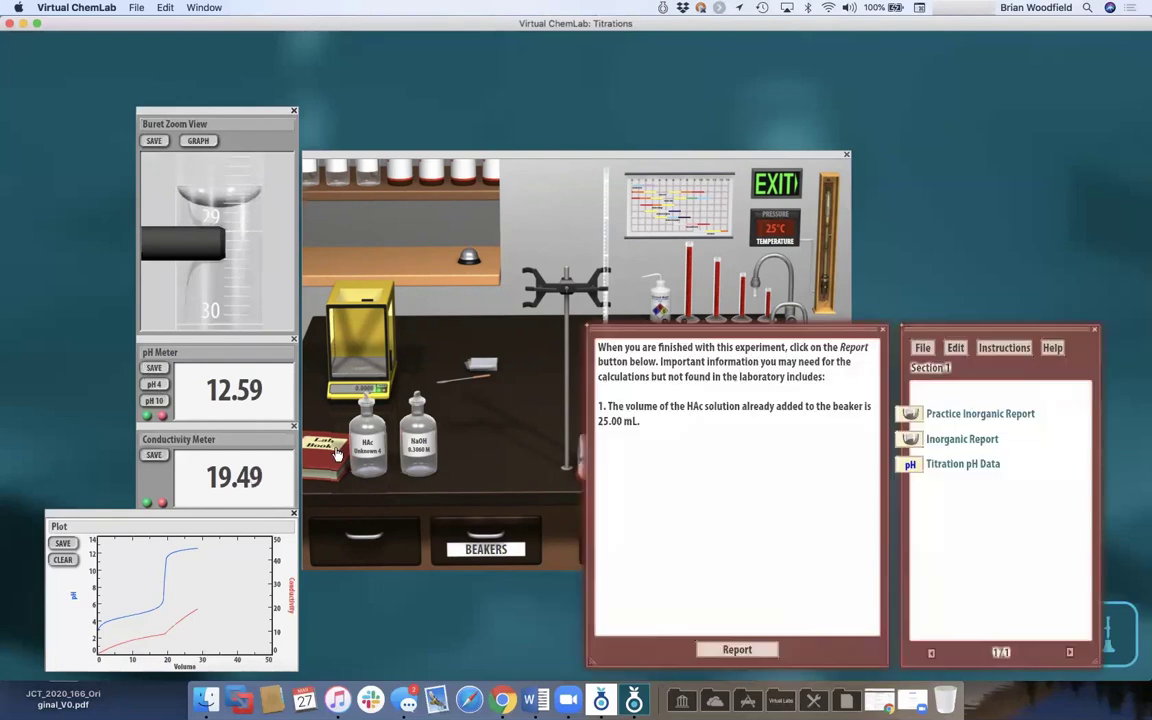
left_click(910, 465)
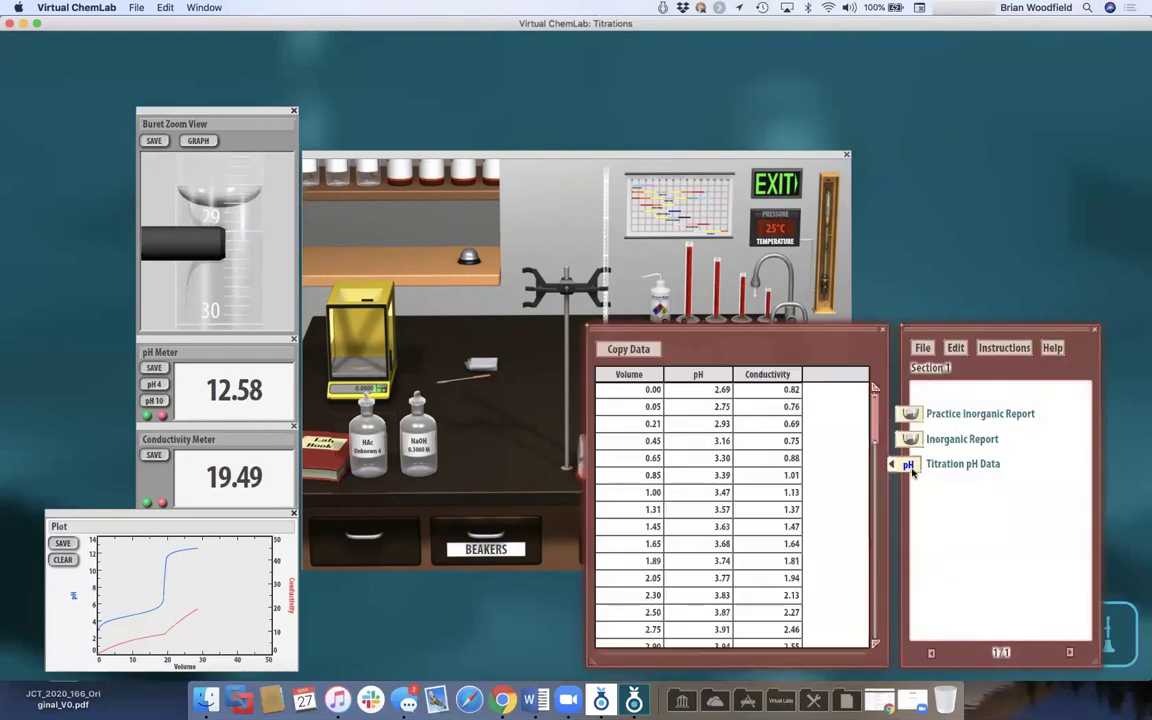
left_click(510, 607)
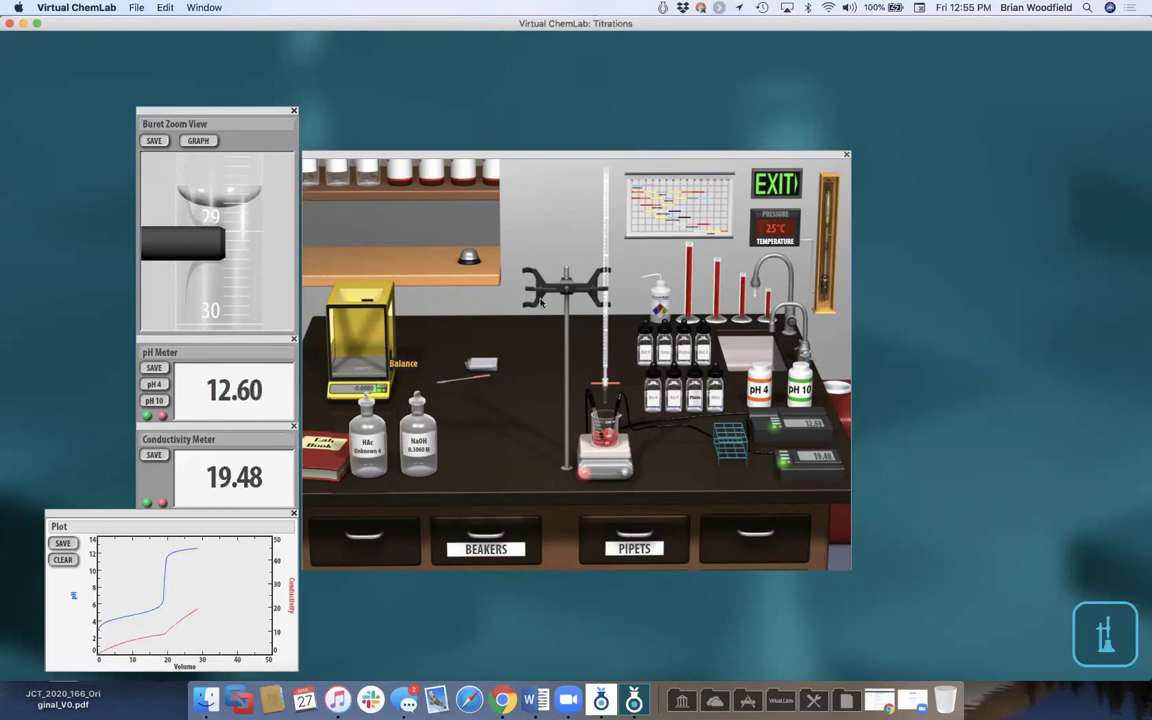
left_click(776, 220)
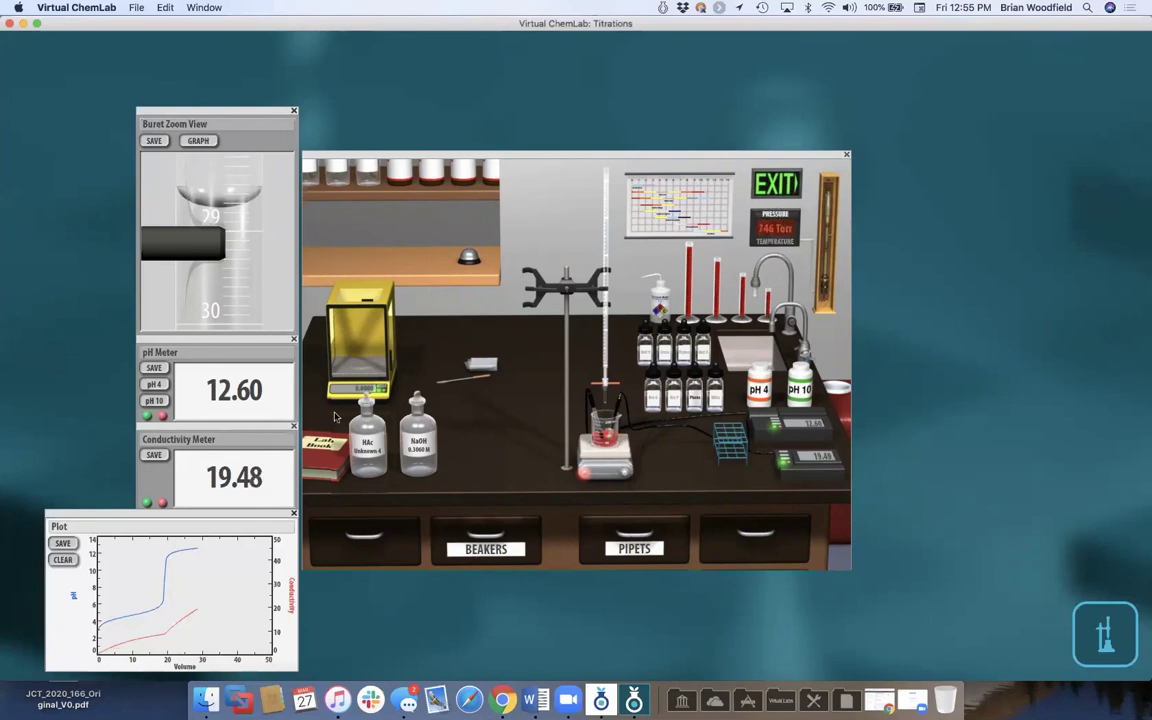
- Leave the Titrations lab, enter the Calorimetry lab, and open its beakers drawer
left_click(762, 190)
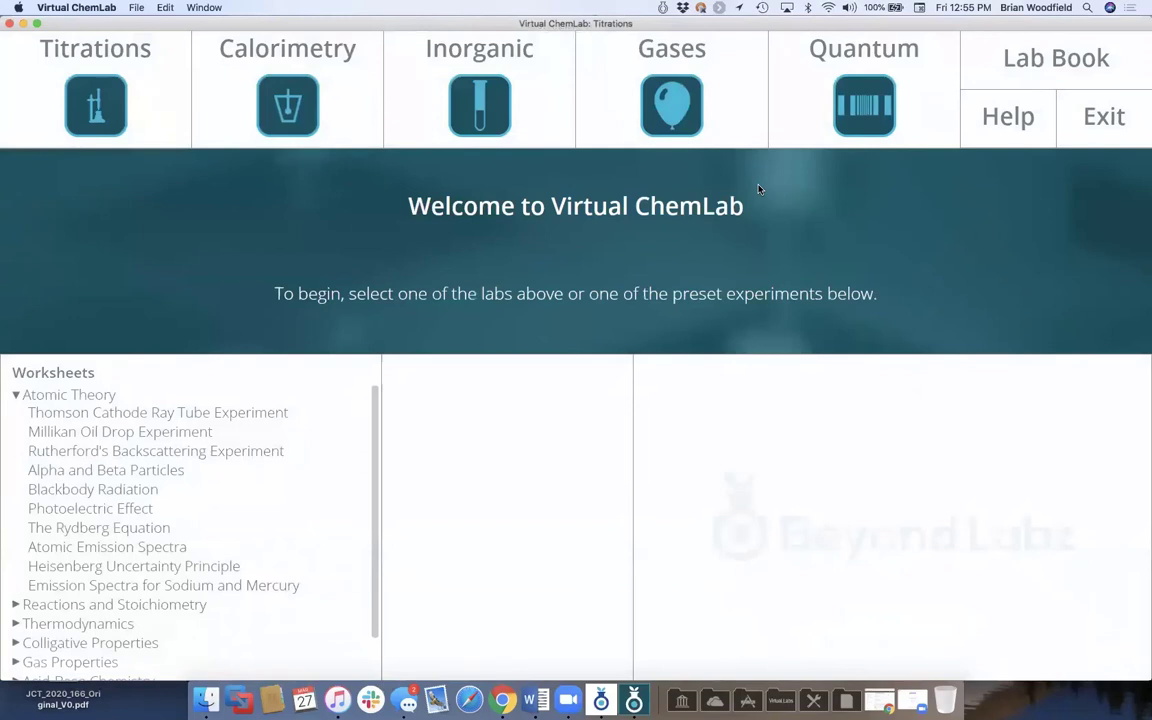
left_click(297, 116)
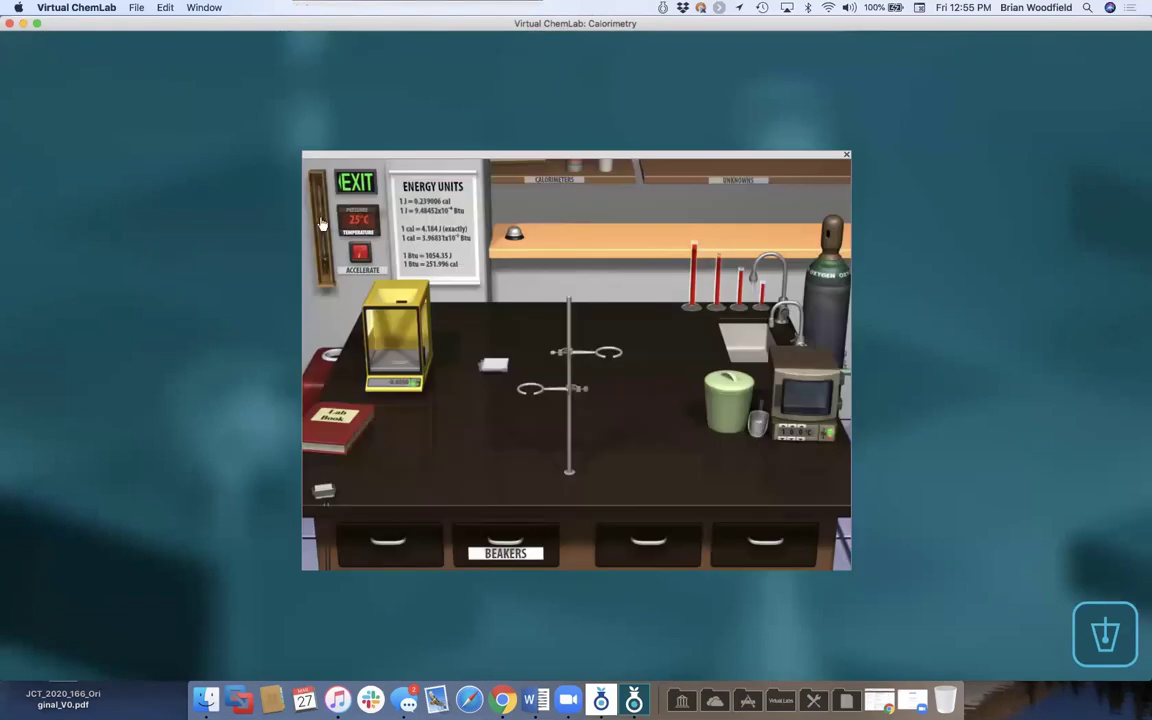
left_click(507, 545)
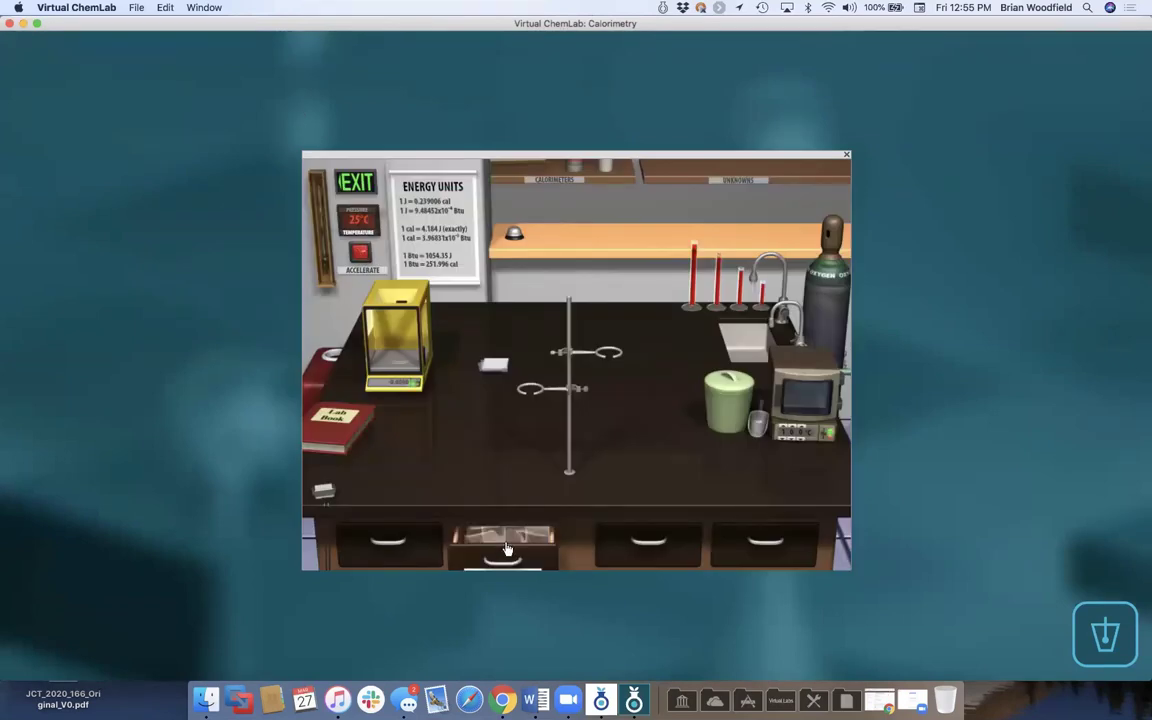
- Take the cesium (Cs) sample from the stockroom's metals cabinet and put it in the sample dish
left_click(622, 207)
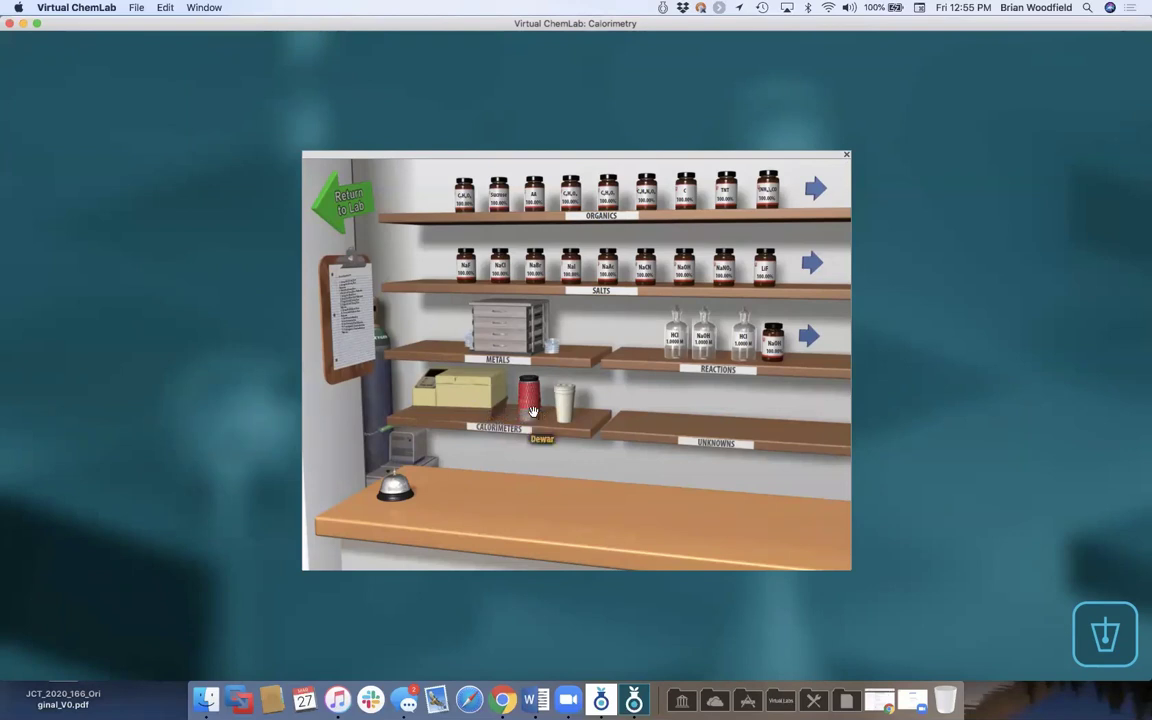
left_click(503, 329)
left_click(603, 230)
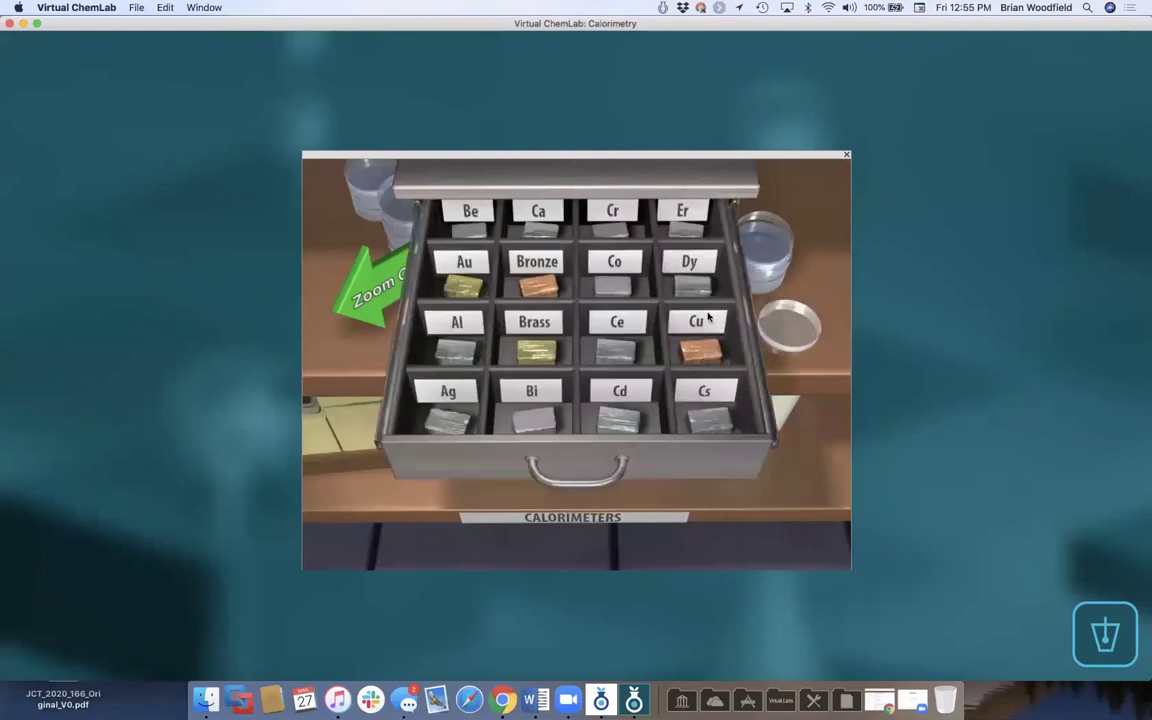
left_click_drag(705, 412, 771, 342)
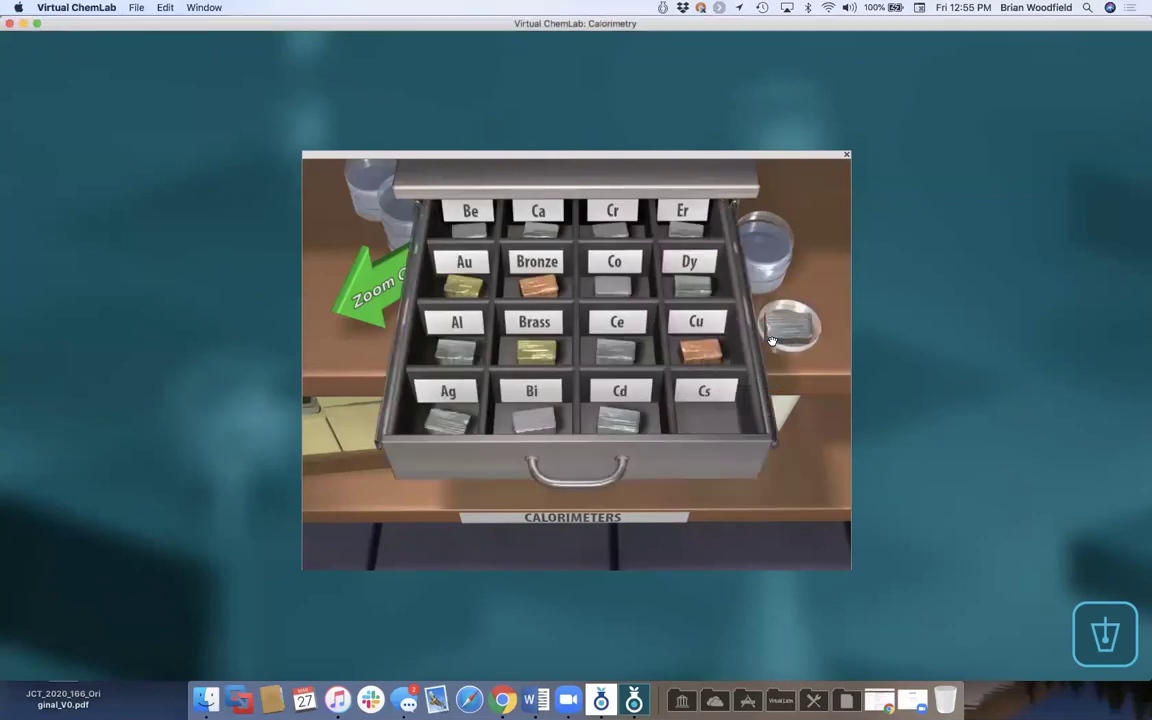
left_click(367, 299)
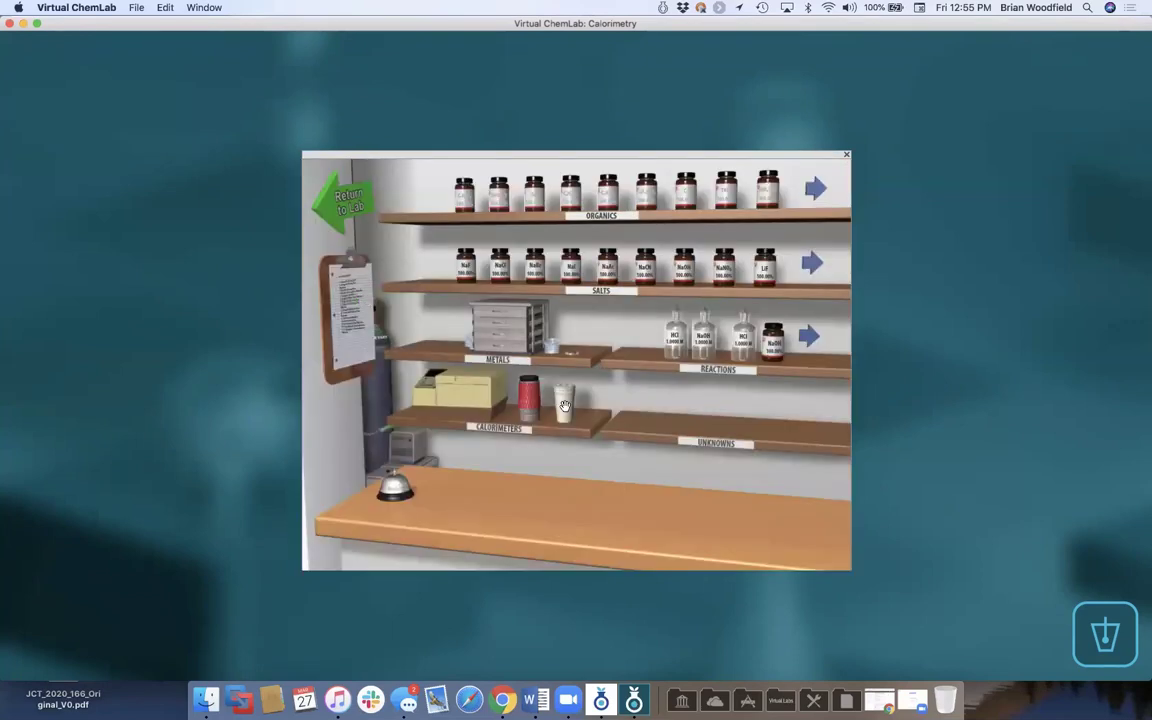
- Bring the coffee cup calorimeter and the cesium dish from the stockroom and set the calorimeter up on the lab bench
left_click_drag(562, 405, 557, 488)
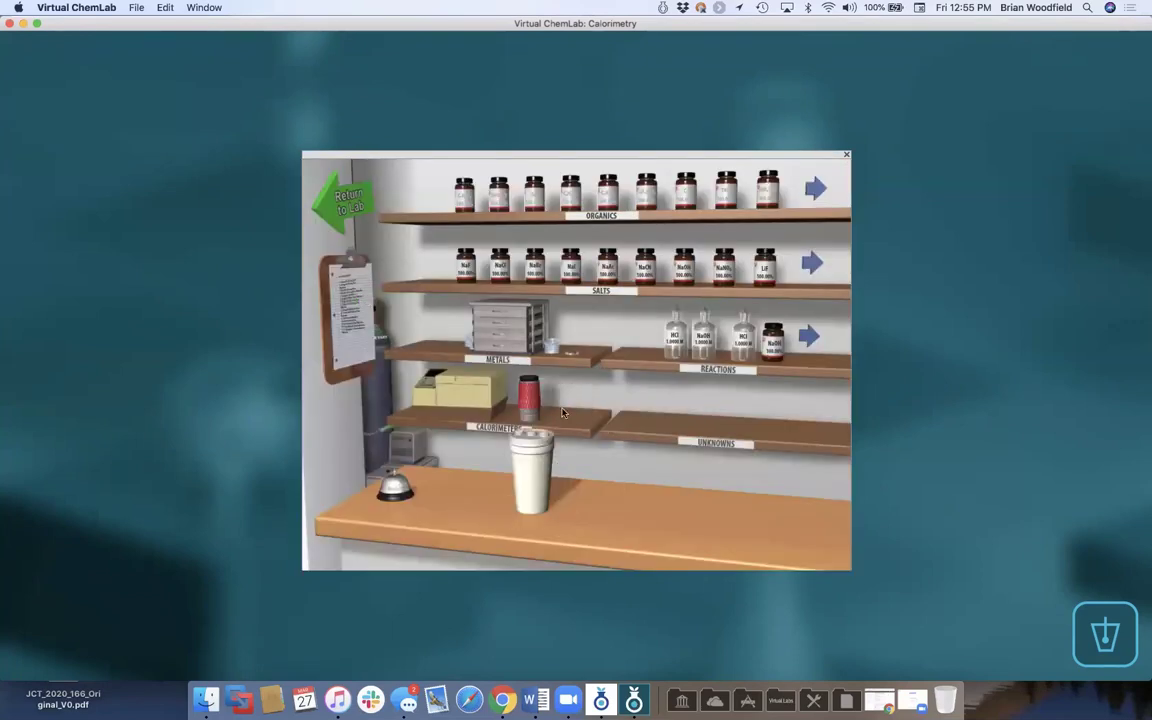
left_click_drag(606, 443, 655, 517)
left_click(330, 195)
left_click_drag(590, 224, 608, 438)
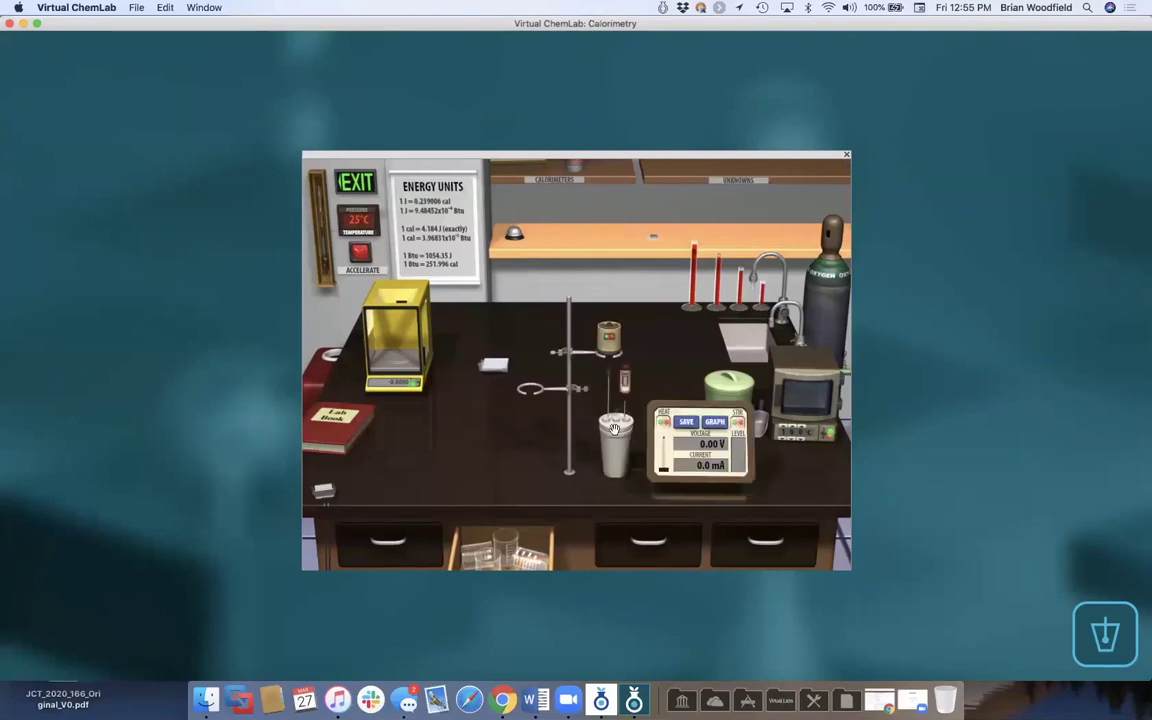
- Turn on the calorimeter's stirrer, fill the cup with water using the largest graduated cylinder, and put the lid back on
left_click(619, 354)
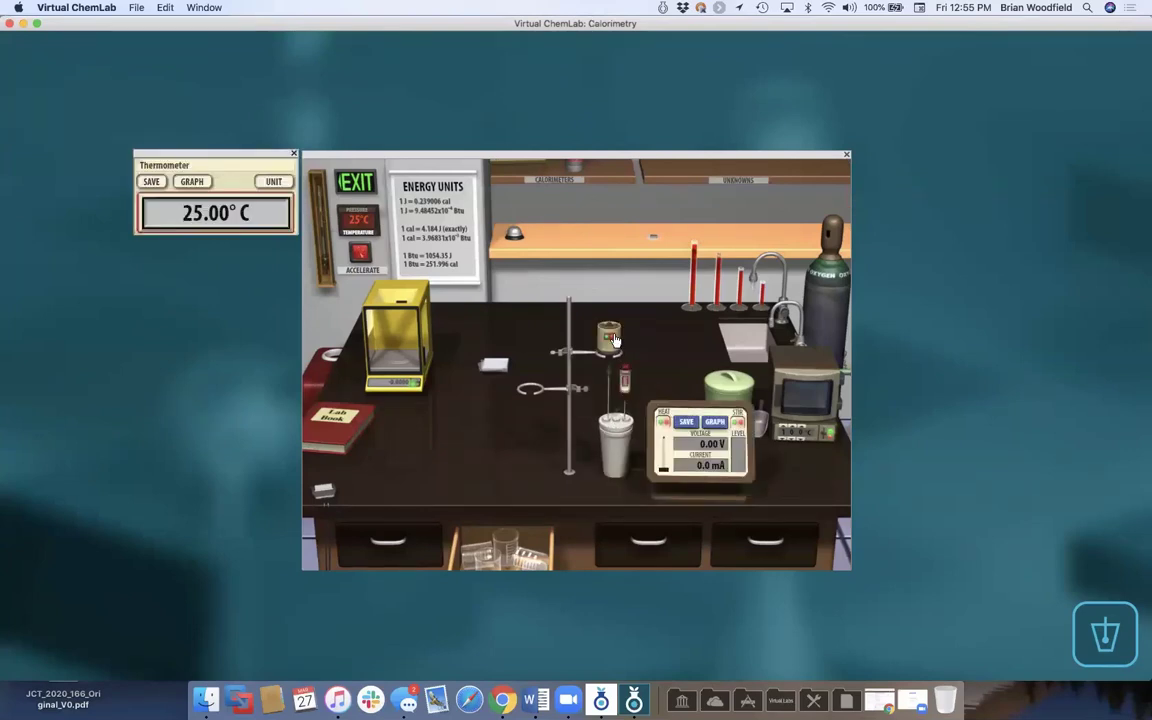
left_click_drag(623, 424, 540, 395)
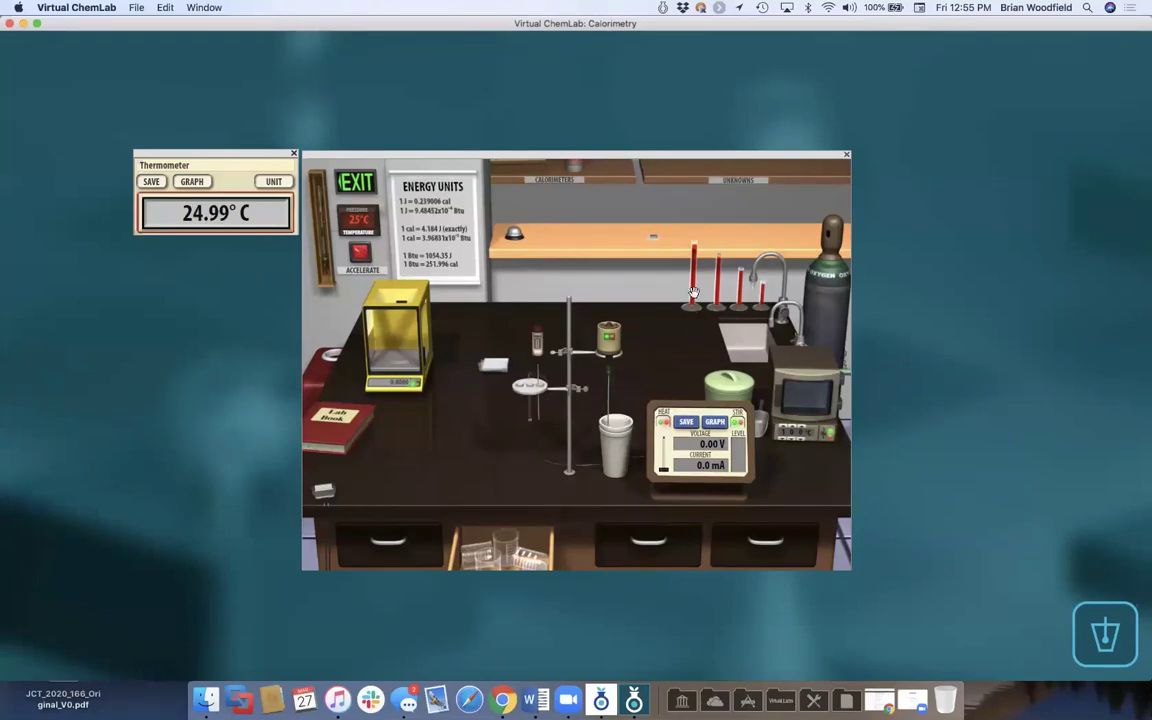
left_click_drag(693, 262, 748, 333)
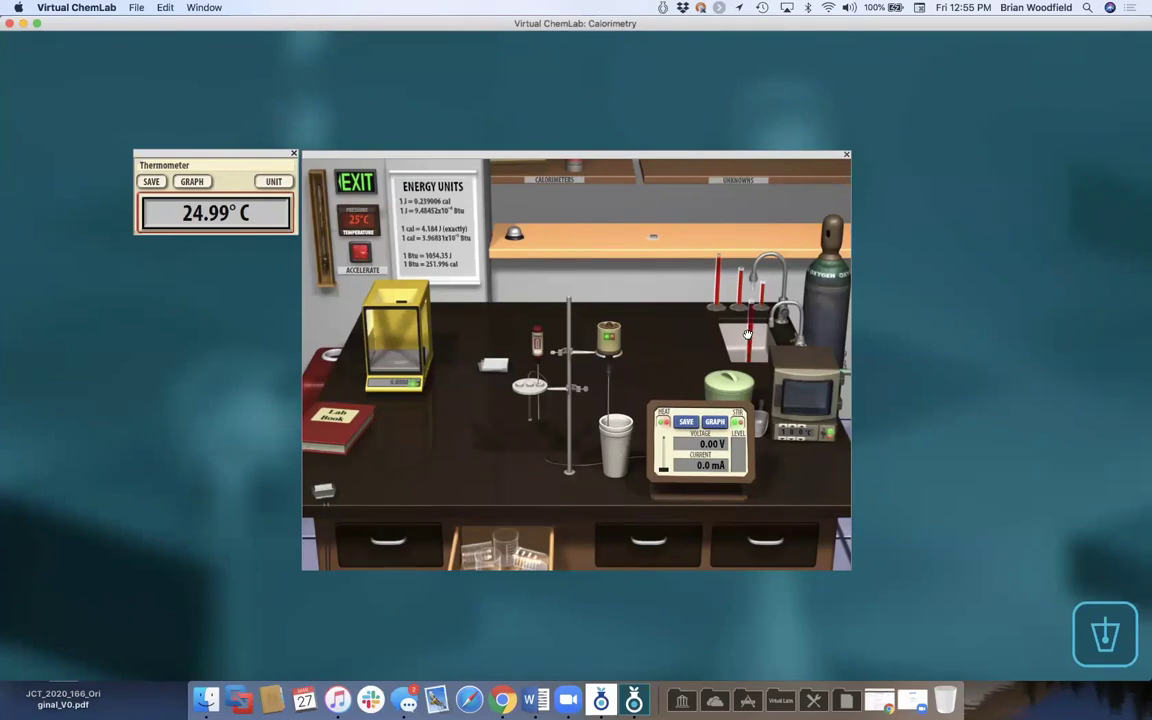
left_click_drag(748, 333, 632, 442)
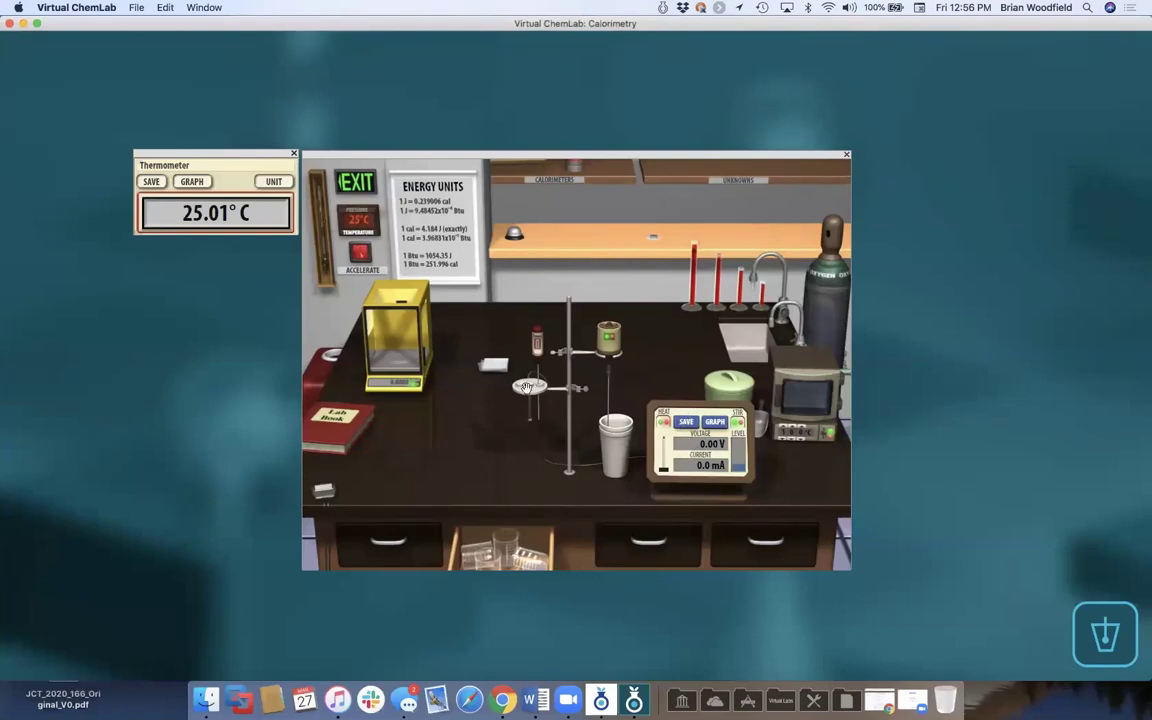
left_click_drag(583, 404, 606, 416)
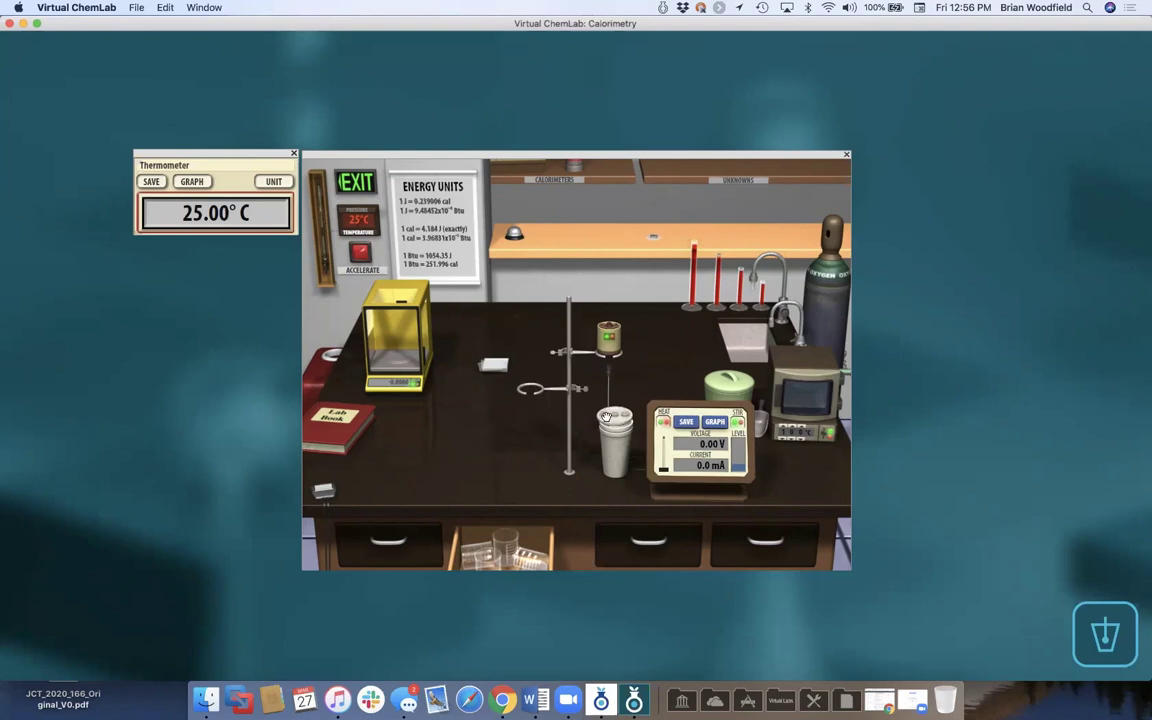
- Start the temperature graph and weigh the cesium sample on tared weighing paper in the balance
left_click(200, 183)
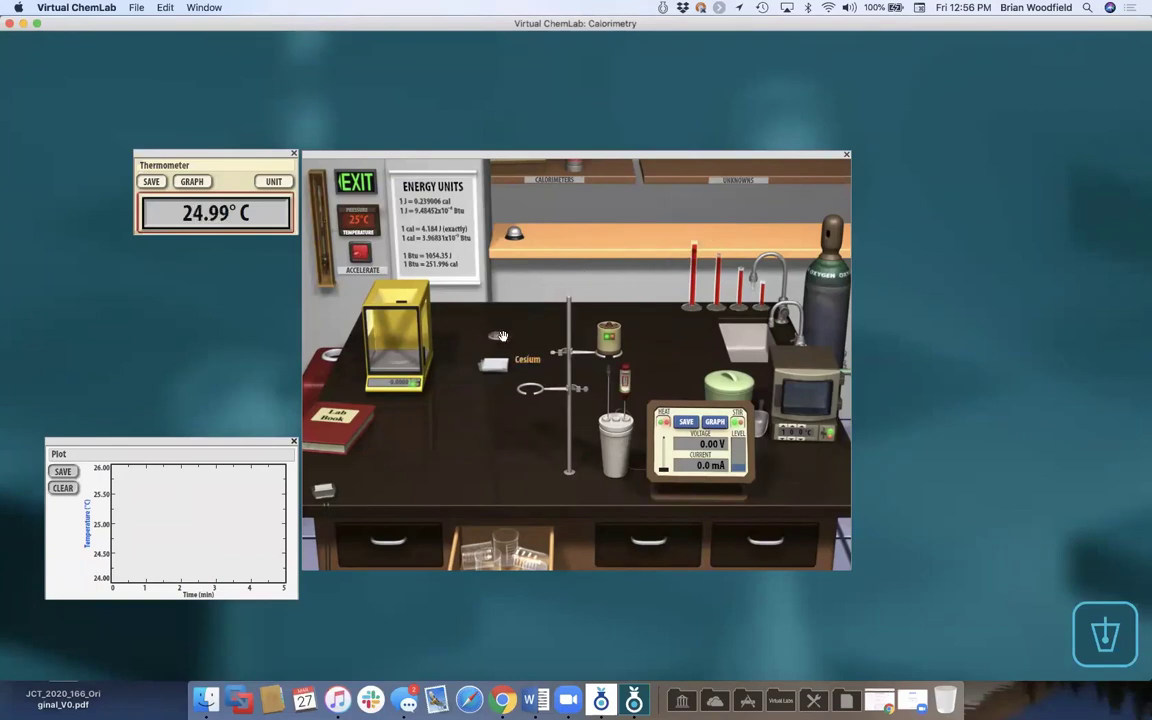
left_click(403, 341)
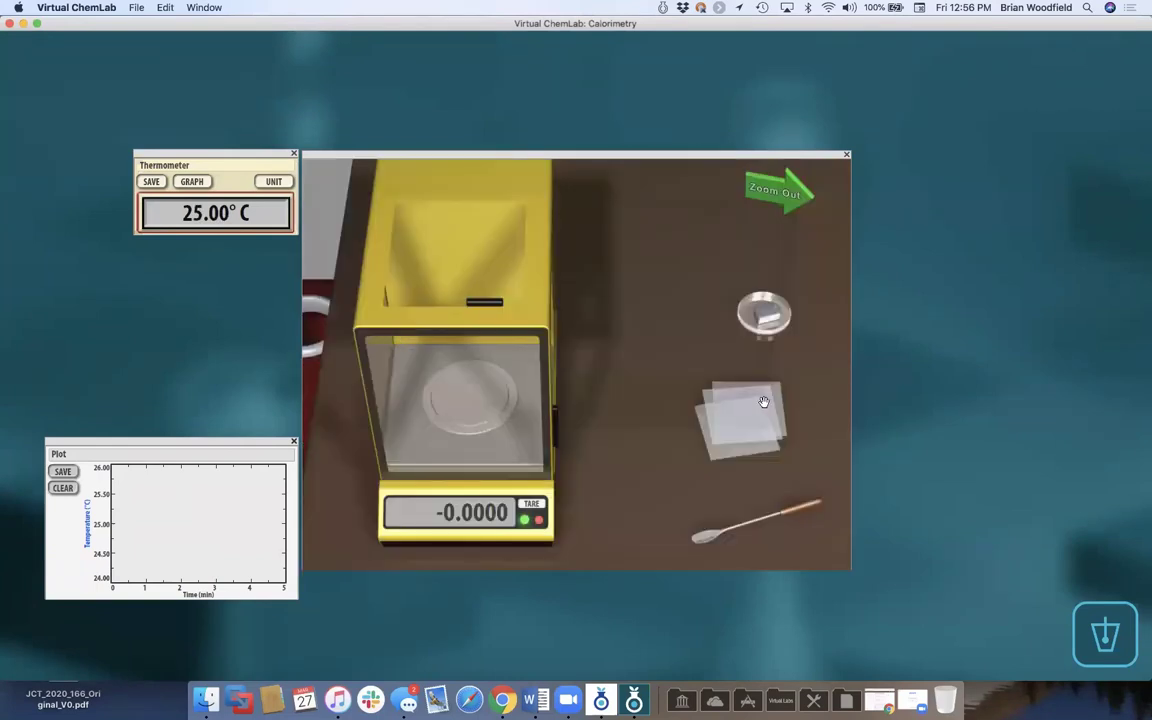
left_click(763, 409)
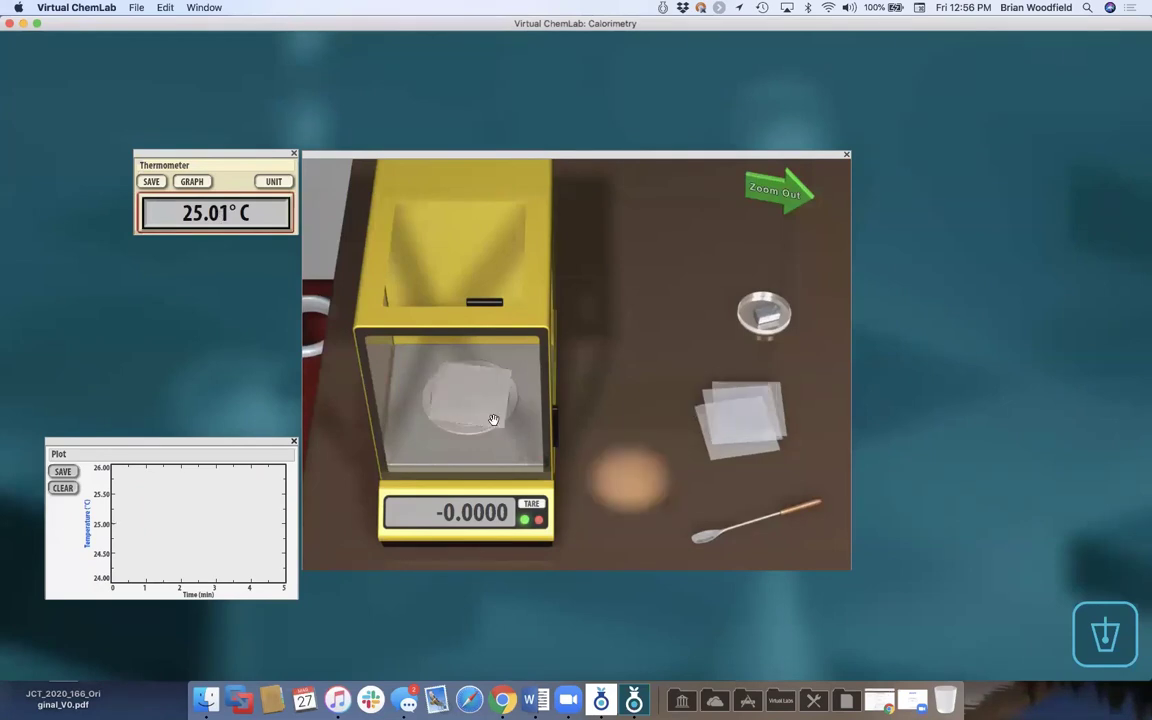
left_click(534, 505)
left_click_drag(768, 316, 492, 401)
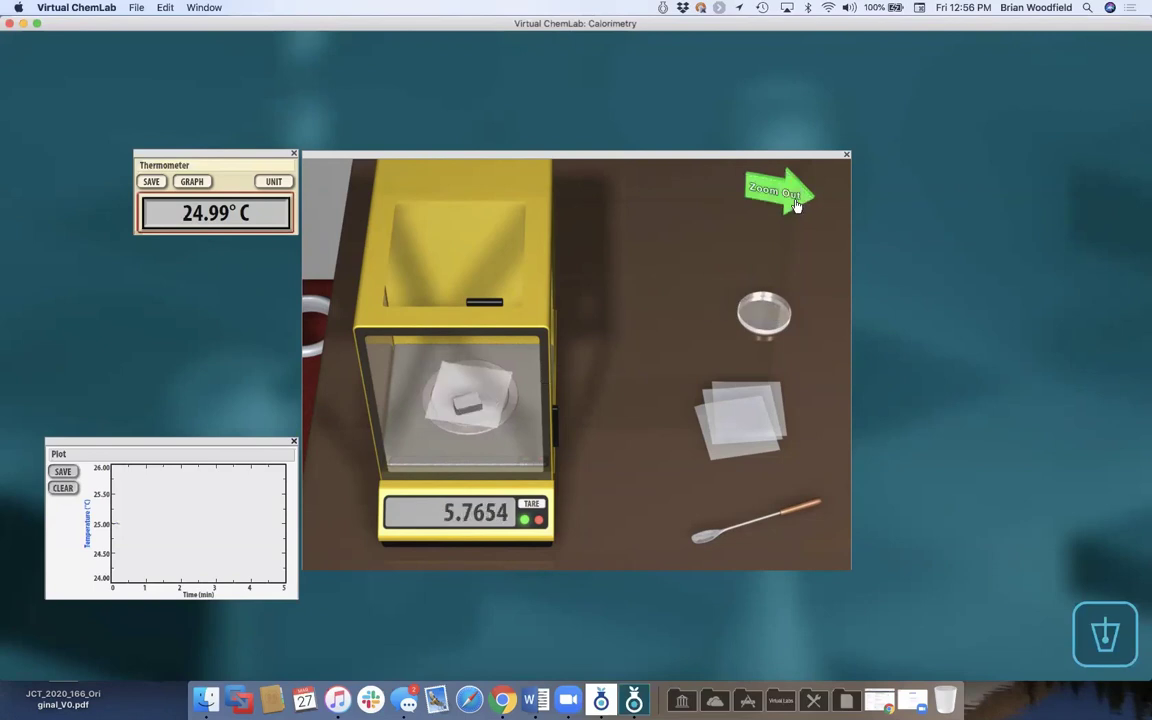
- Drop the weighed cesium into the calorimeter's water, and clean up the lab bench
left_click(796, 204)
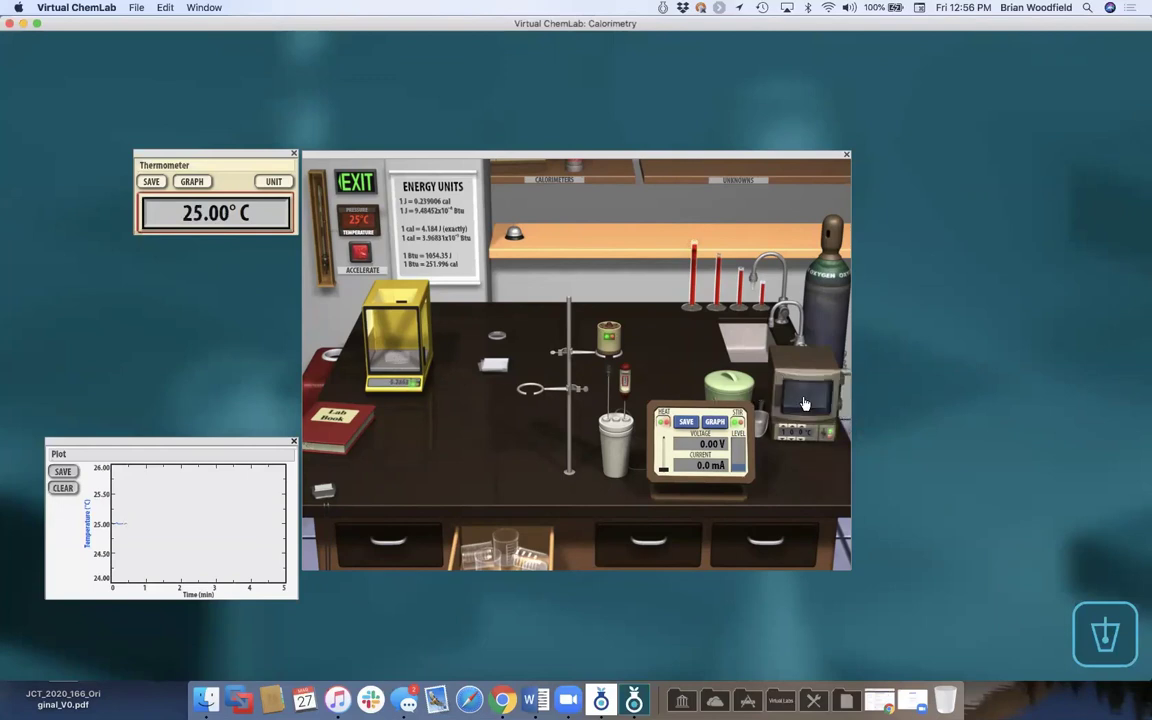
left_click(627, 448)
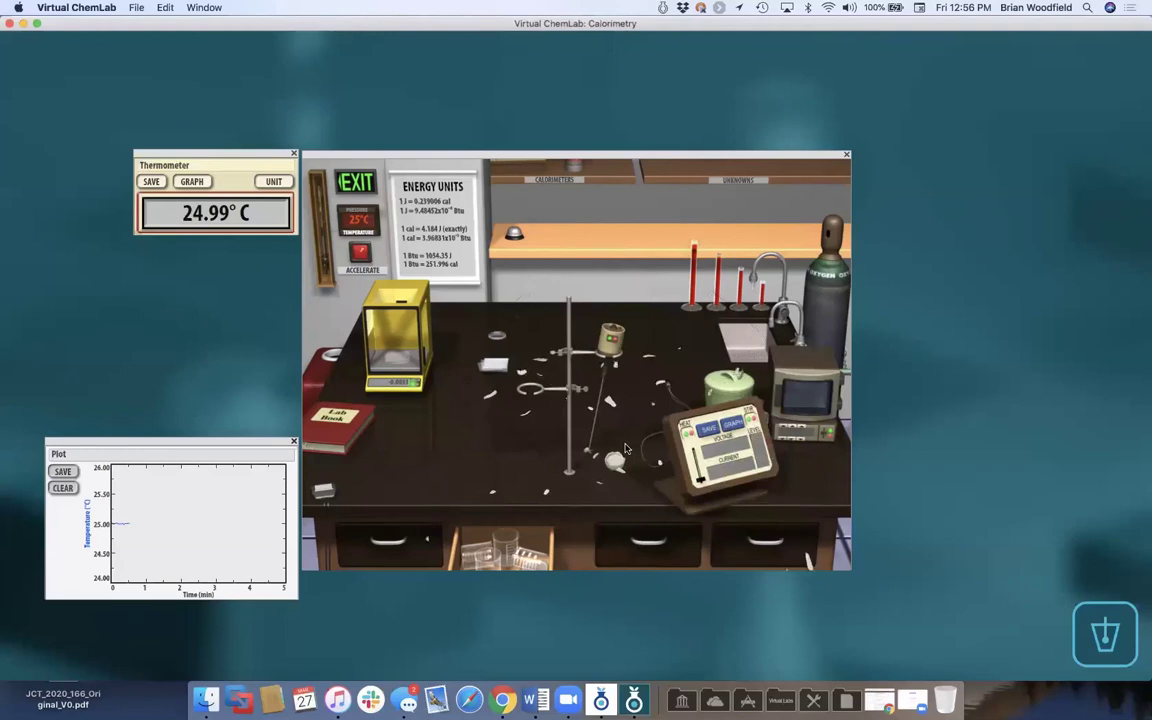
left_click(331, 366)
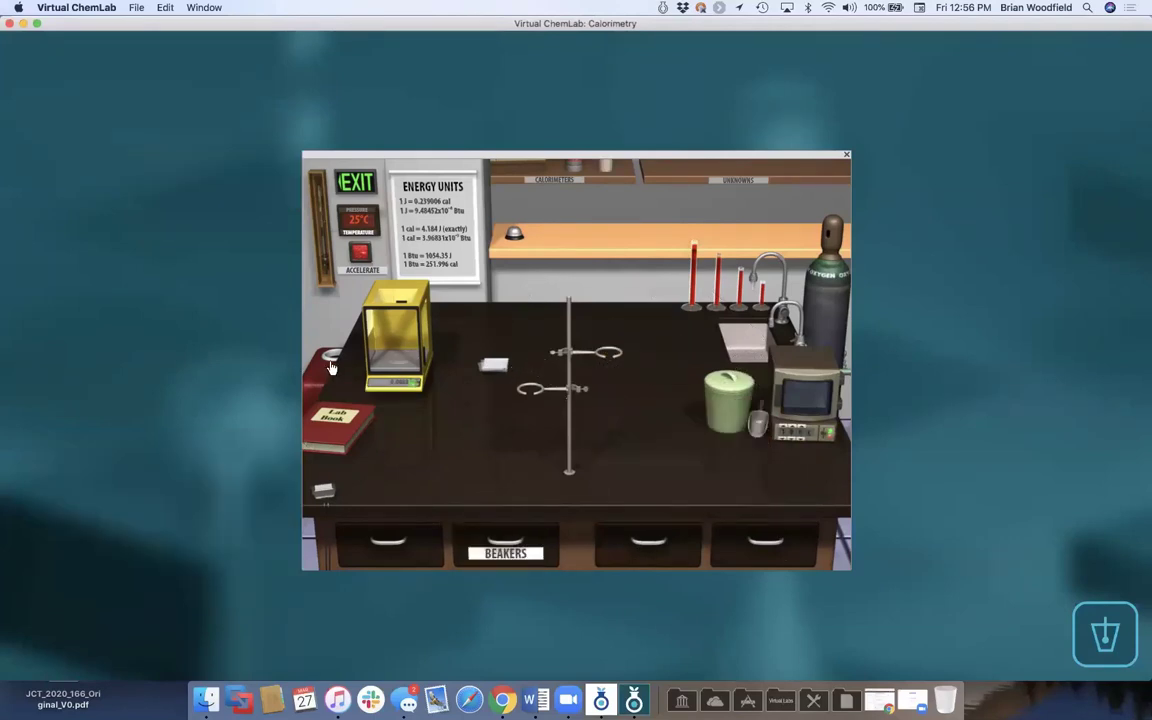
- Load the Heat of Solution - NaNO3 preset experiment from the stockroom clipboard
left_click(610, 200)
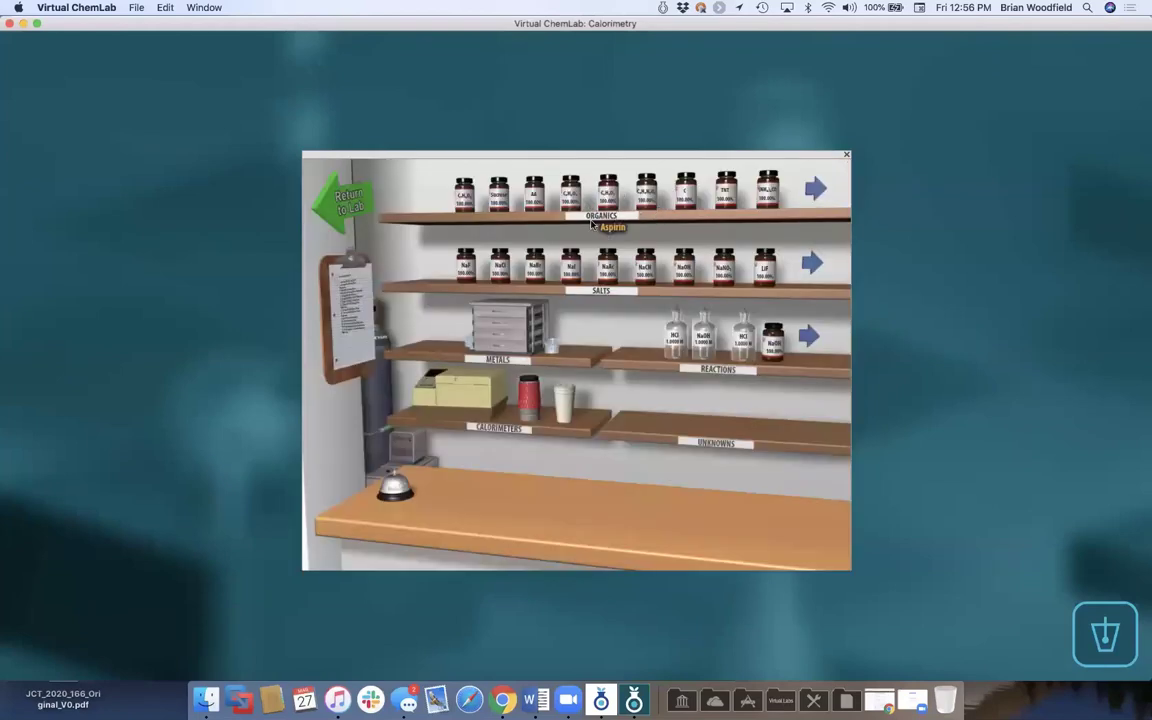
left_click(342, 319)
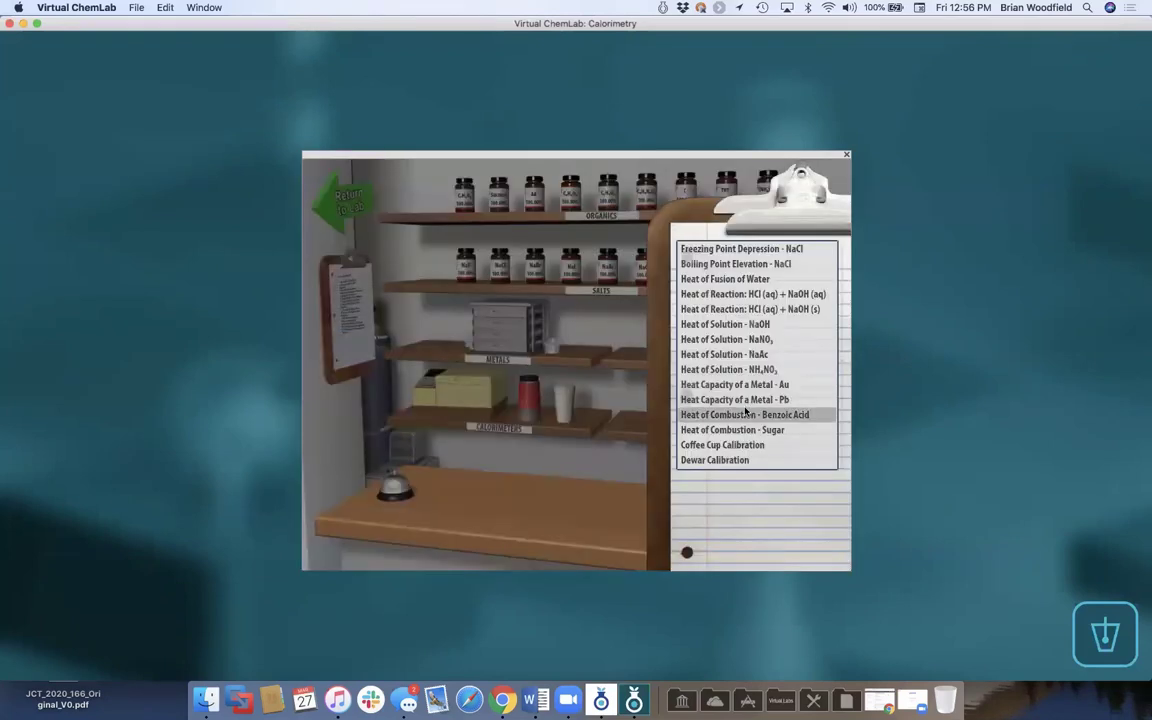
mouse_move(747, 386)
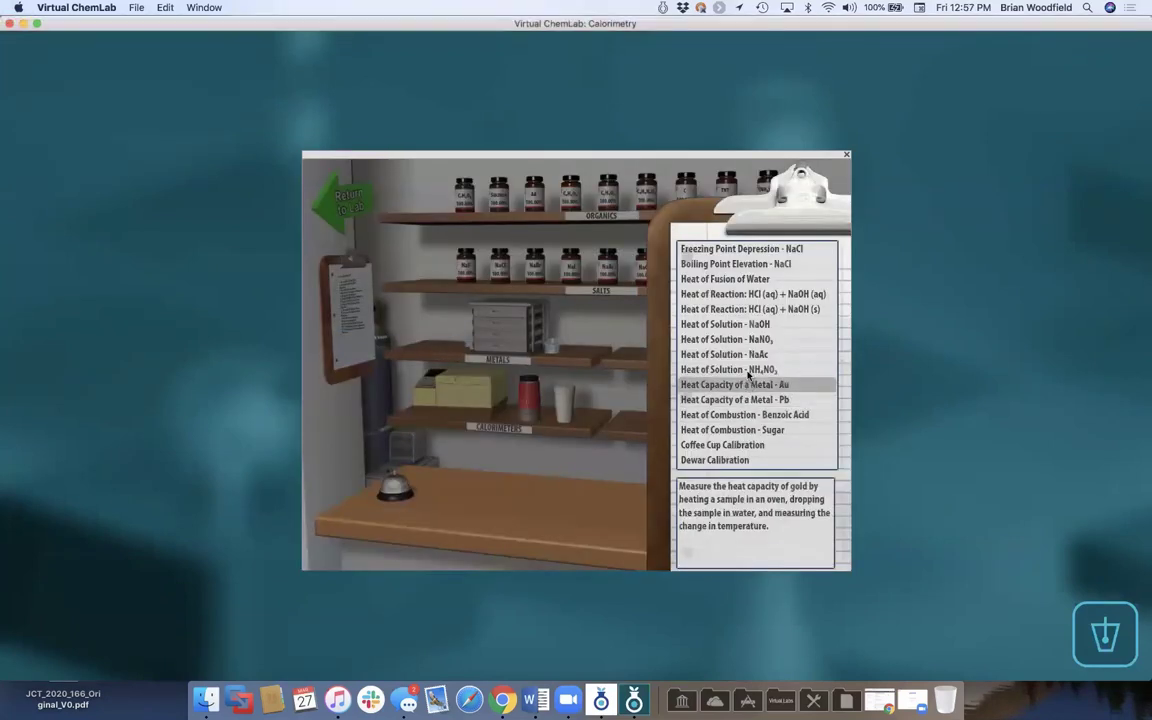
left_click(742, 341)
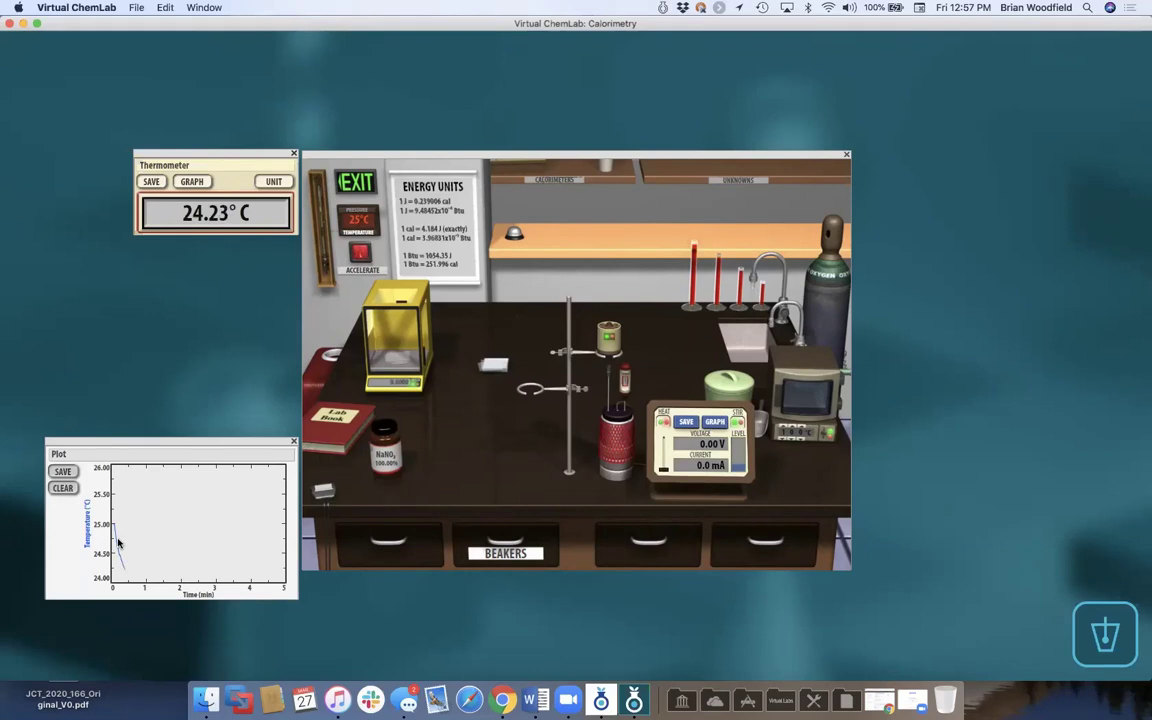
- Review the preset experiments and their descriptions on the stockroom clipboard, and return to the lab without loading another
left_click(617, 206)
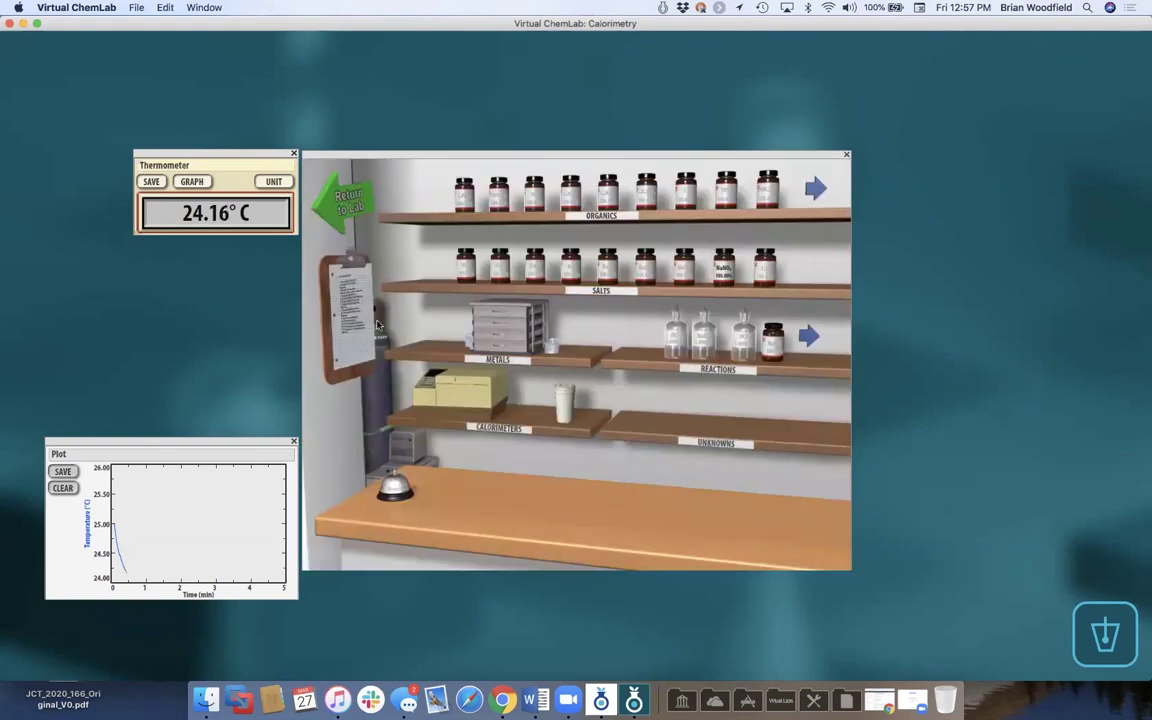
left_click(328, 292)
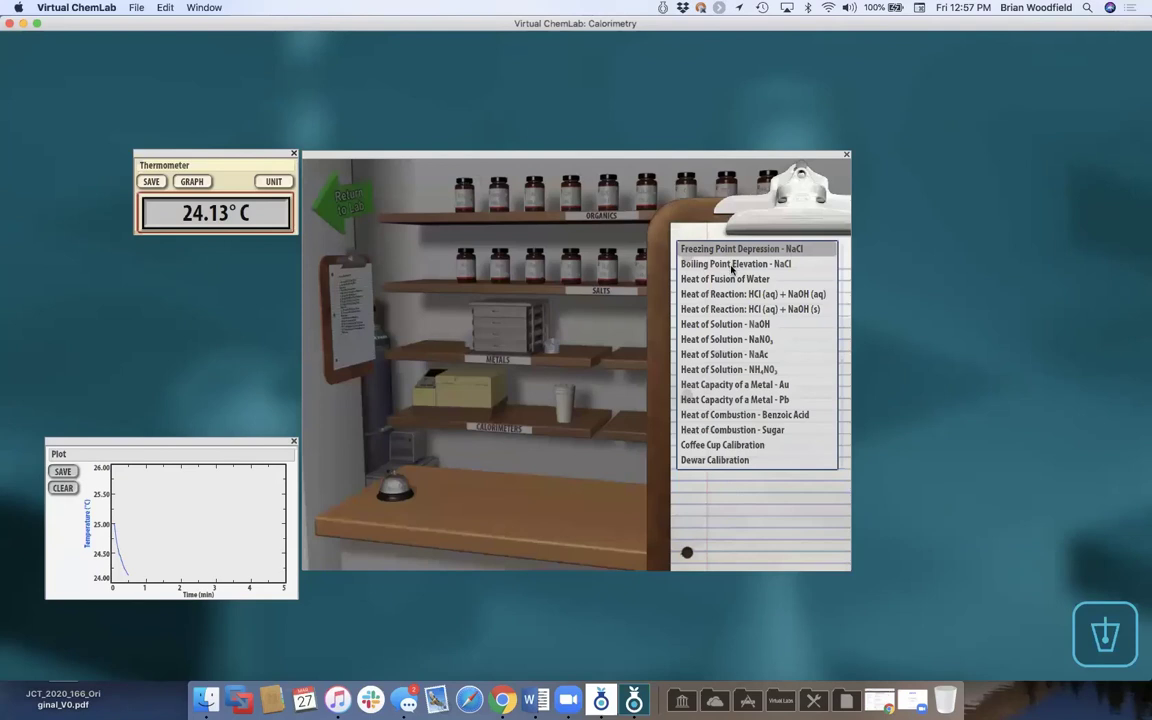
mouse_move(729, 258)
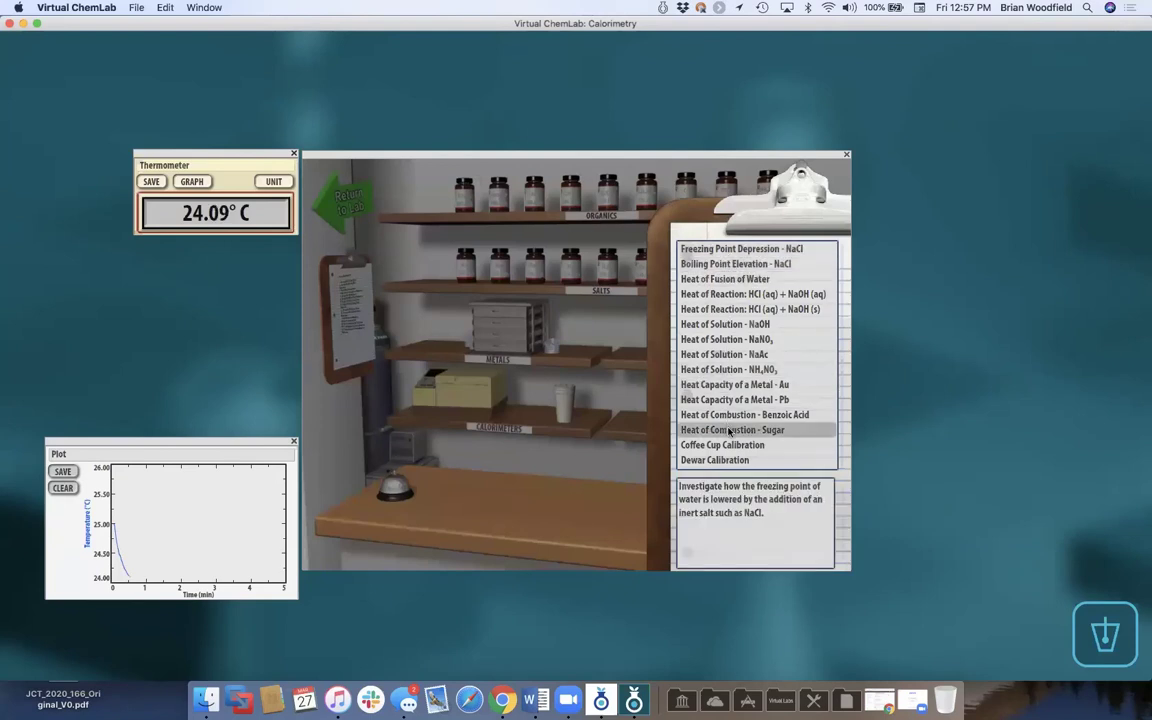
left_click(562, 496)
left_click(336, 200)
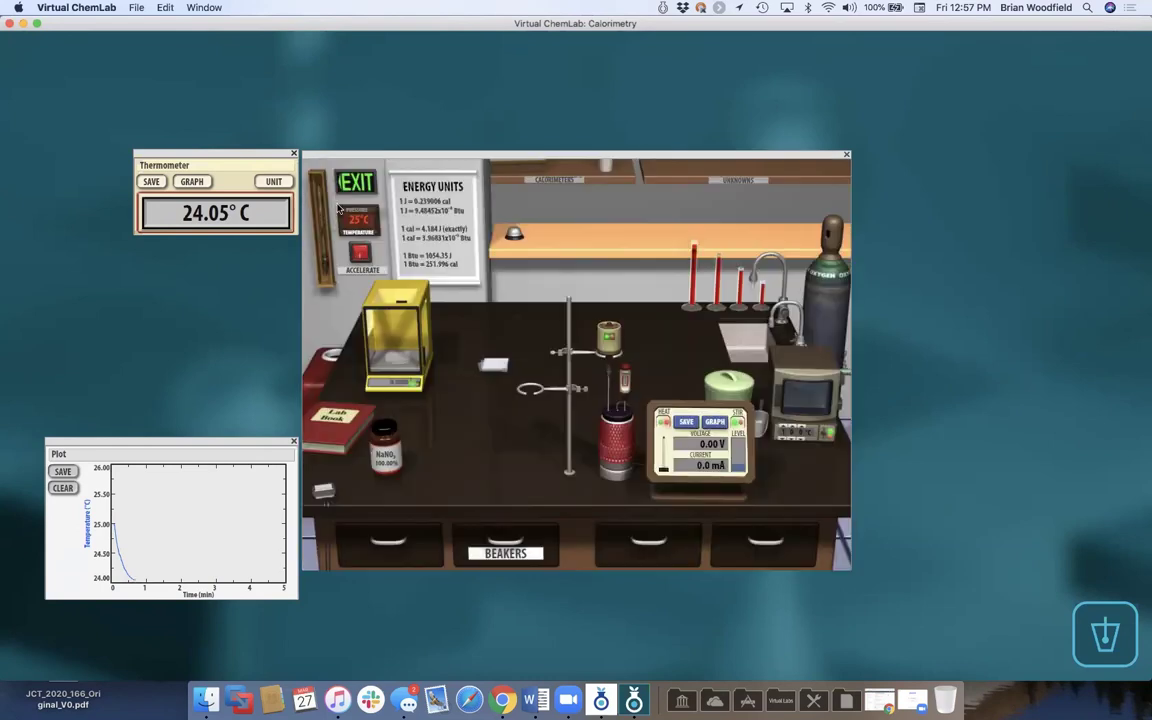
- Leave the Calorimetry lab and exit the chemistry labs without saving the lab book
left_click(357, 184)
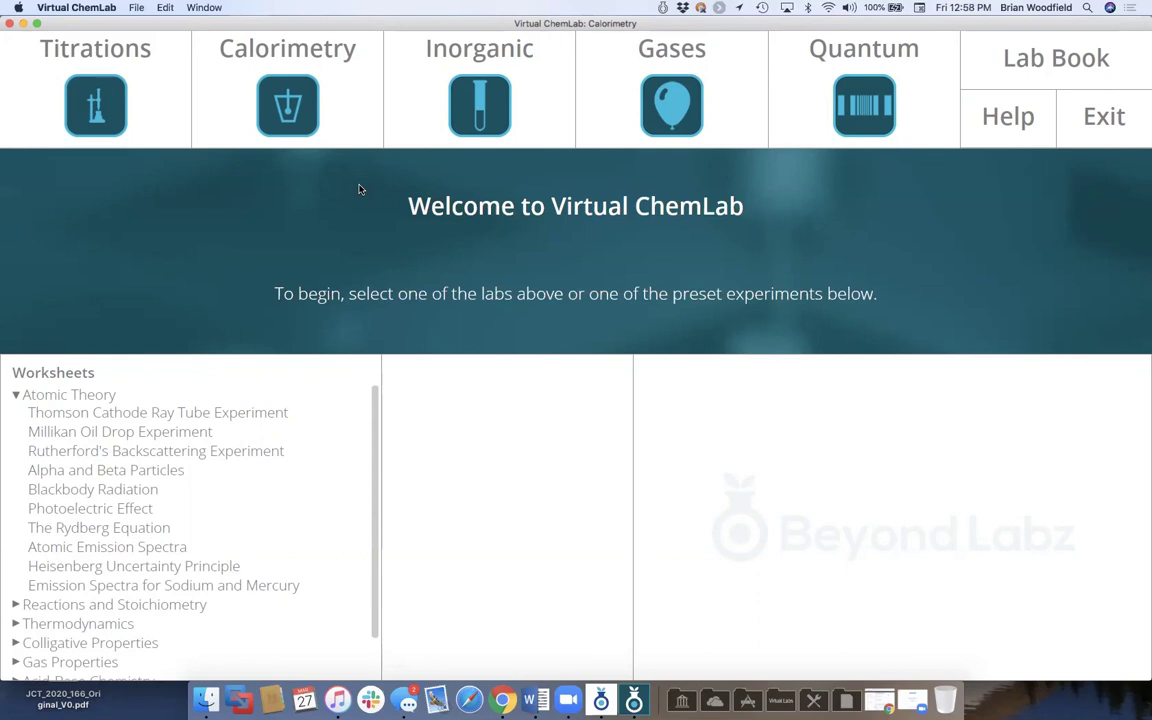
left_click(1105, 125)
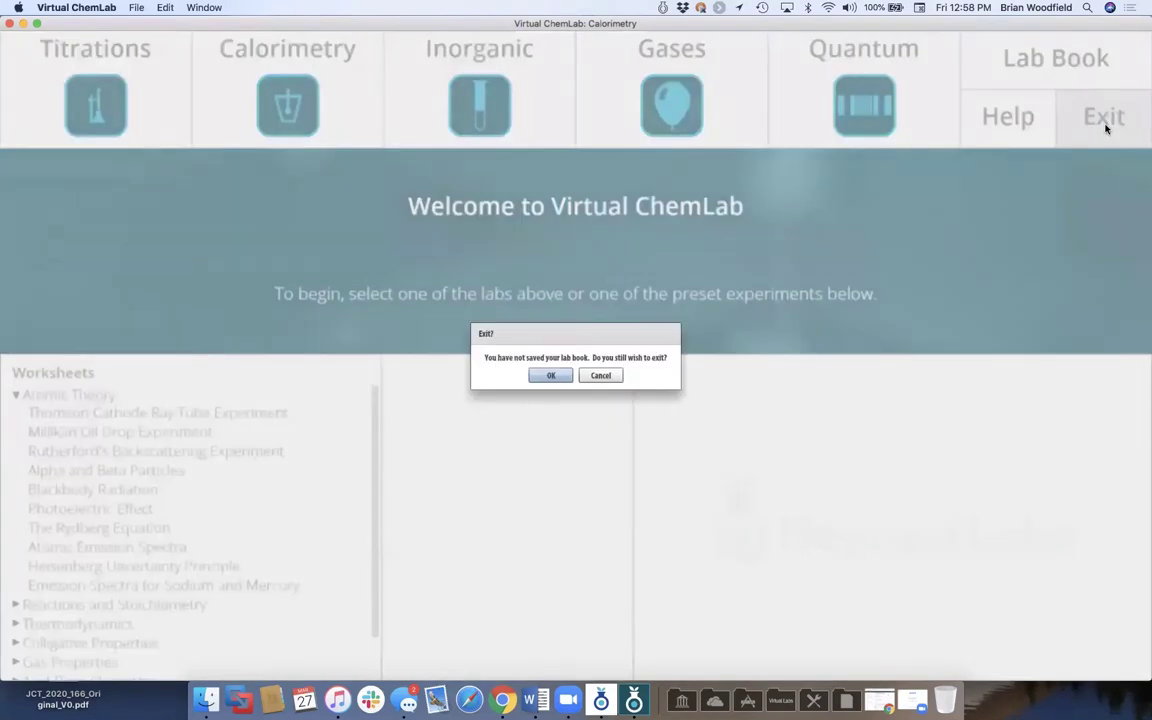
left_click(548, 376)
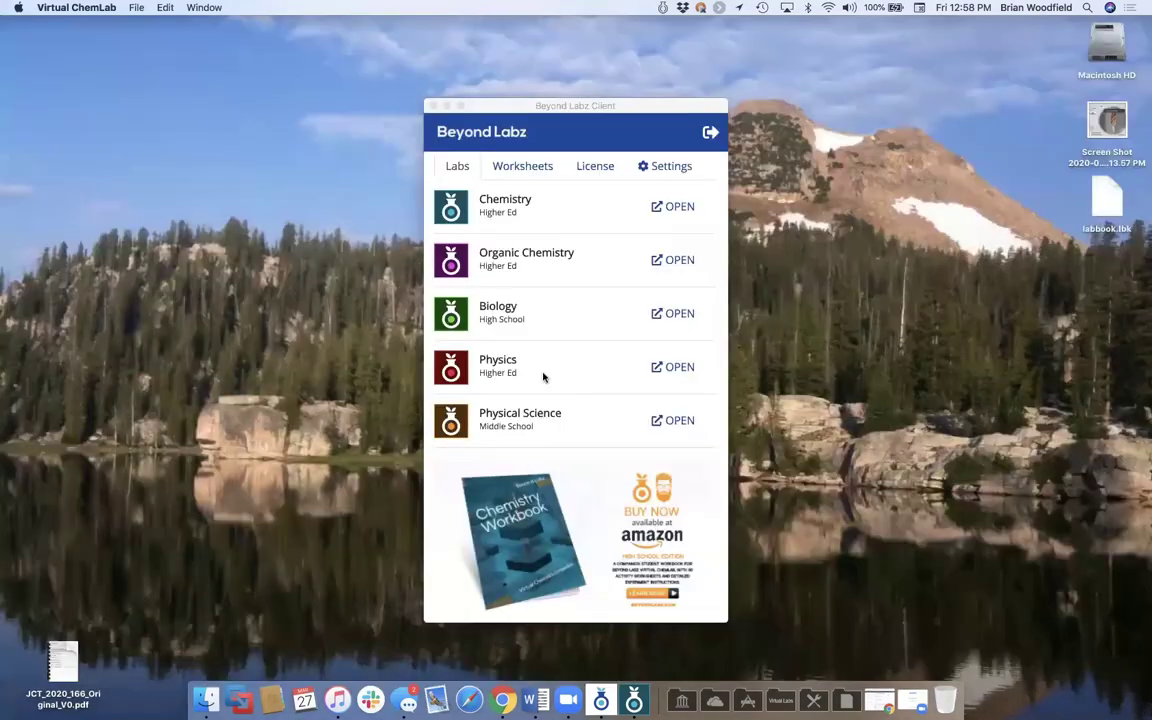
- Open the Biology labs from the Beyond Labz Client and enter the Molecular Biology lab
left_click(513, 323)
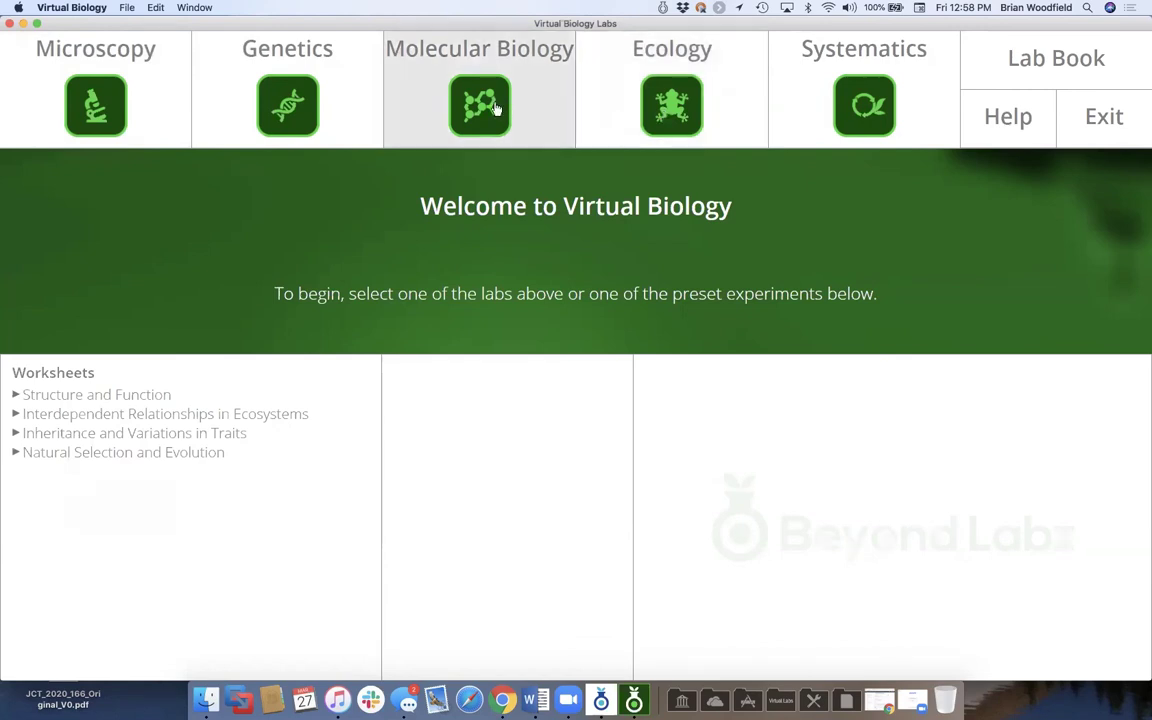
left_click(477, 128)
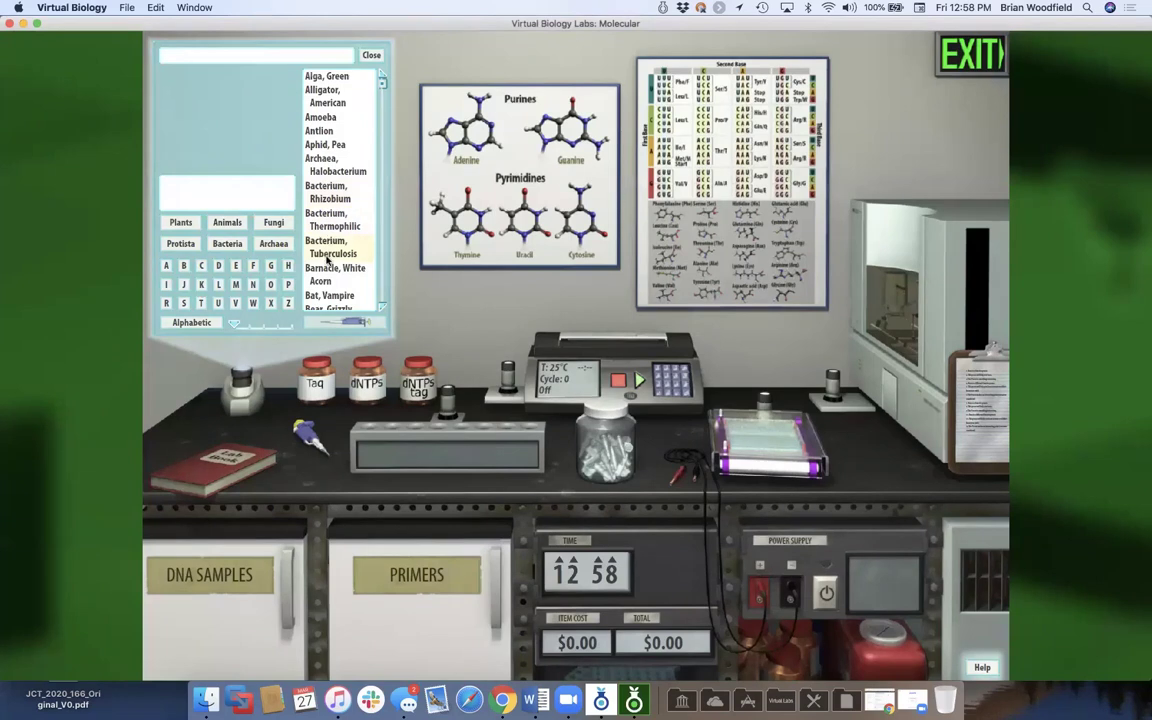
- Select the Bug, Plant DNA sample and transfer it to a new tube in the rack
left_click(326, 273)
scroll(331, 200, "down", 5)
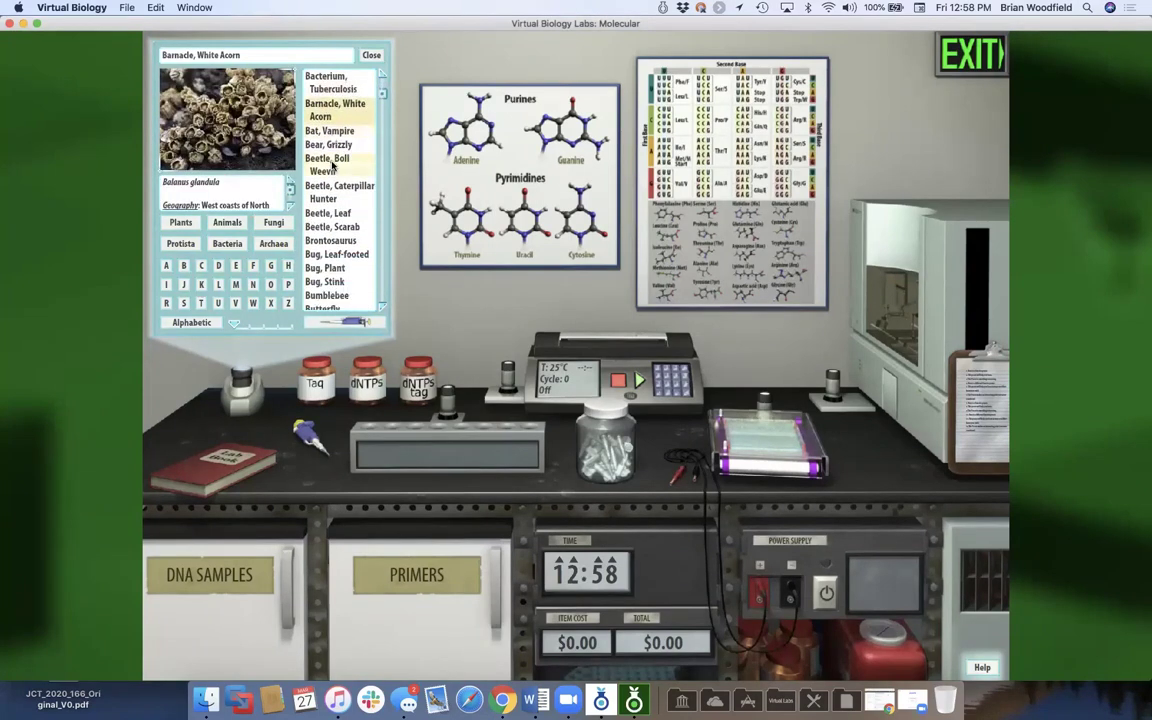
left_click(327, 271)
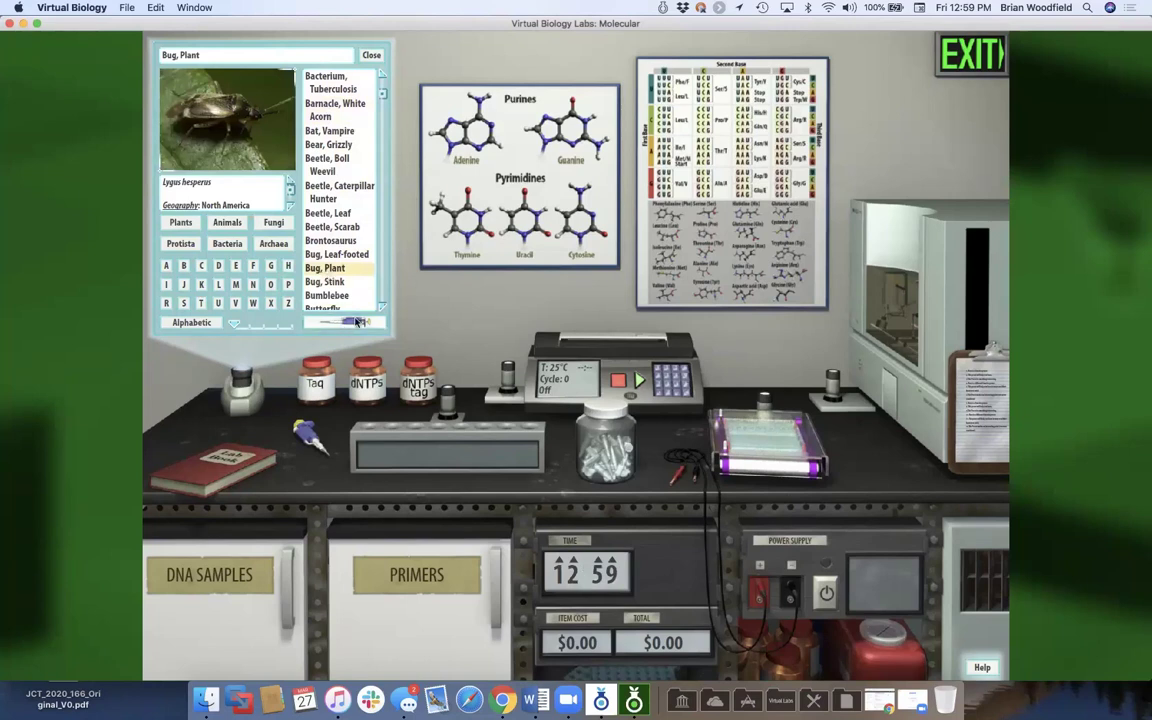
left_click_drag(340, 320, 512, 441)
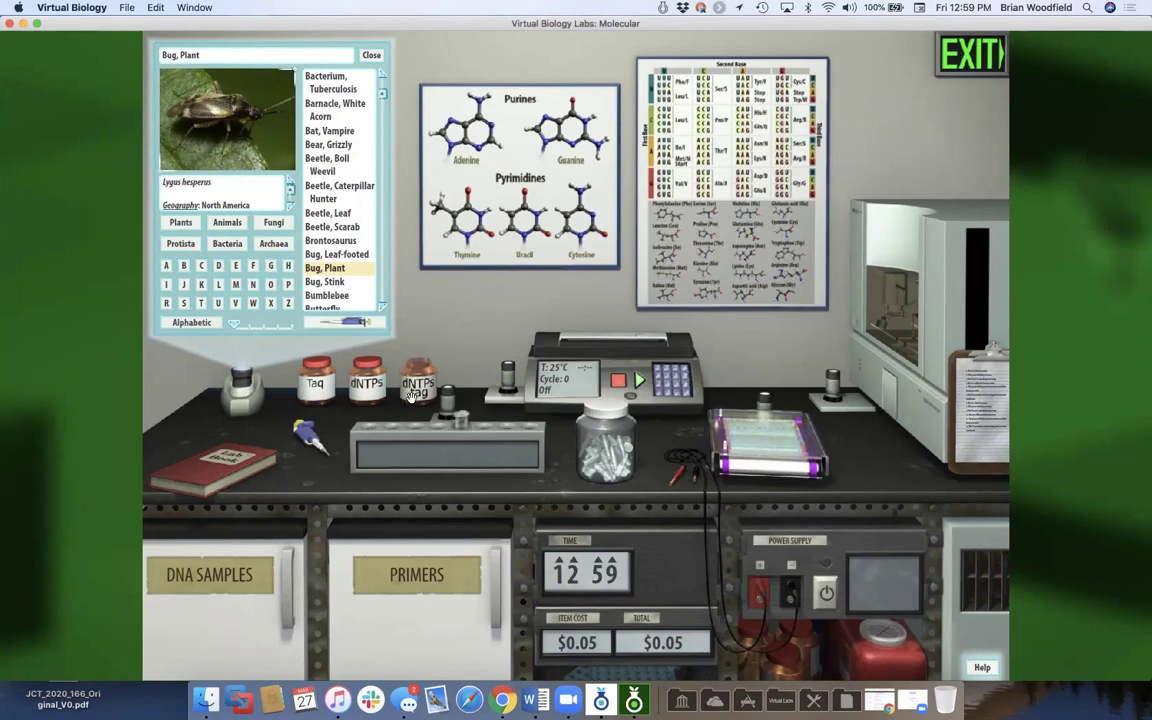
left_click_drag(349, 322, 405, 400)
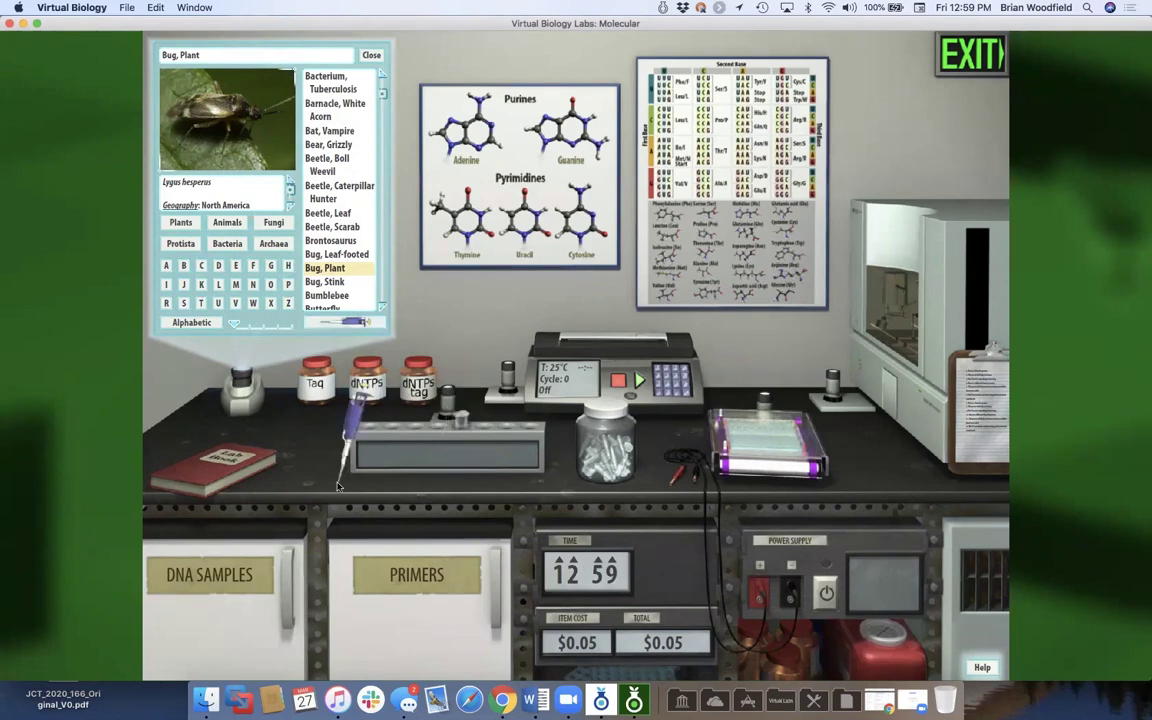
- Pipette reagents into the plant bug tube and browse the list of available primers
mouse_move(310, 437)
left_mouse_down()
mouse_move(300, 360)
mouse_move(418, 300)
mouse_move(370, 300)
mouse_move(460, 310)
mouse_move(440, 330)
mouse_move(313, 290)
mouse_move(288, 300)
mouse_move(425, 345)
mouse_move(400, 320)
mouse_move(440, 370)
mouse_move(460, 320)
mouse_move(430, 345)
mouse_move(472, 340)
mouse_move(435, 440)
mouse_move(300, 435)
left_mouse_up()
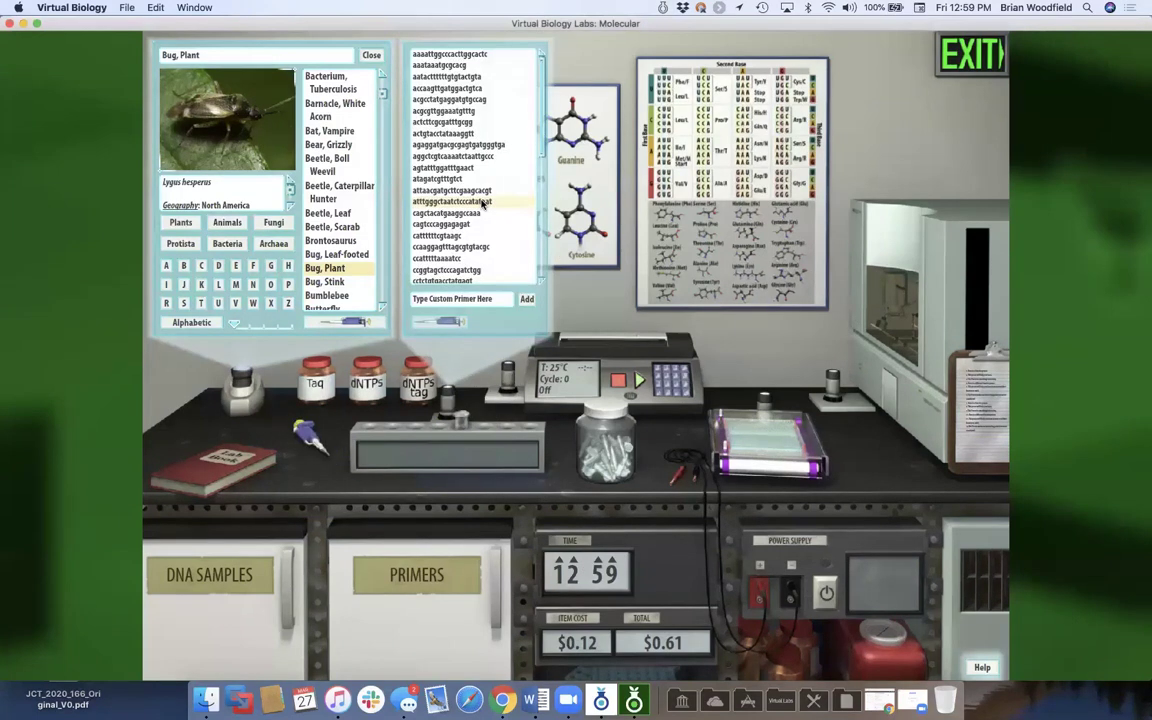
scroll(483, 203, "down", 3)
scroll(483, 203, "down", 1)
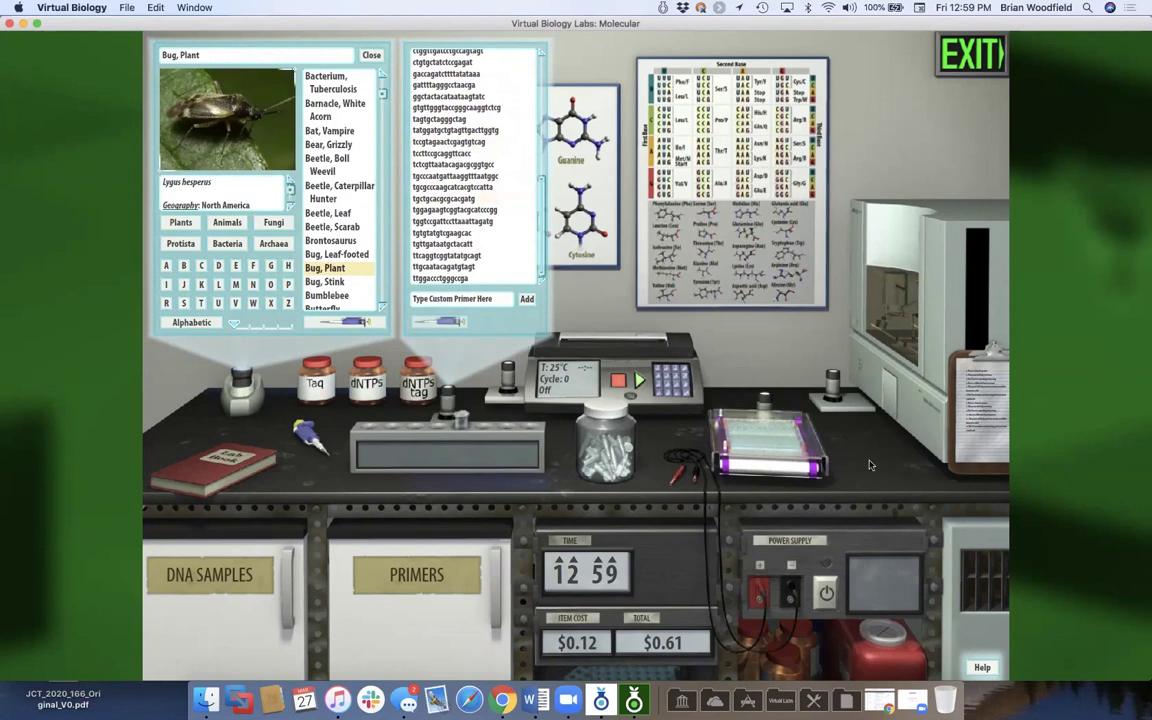
- Load the Introduction to Molecular: Part A preset and place its two fly sample tubes in the PCR machine, closing the lid
left_click(968, 413)
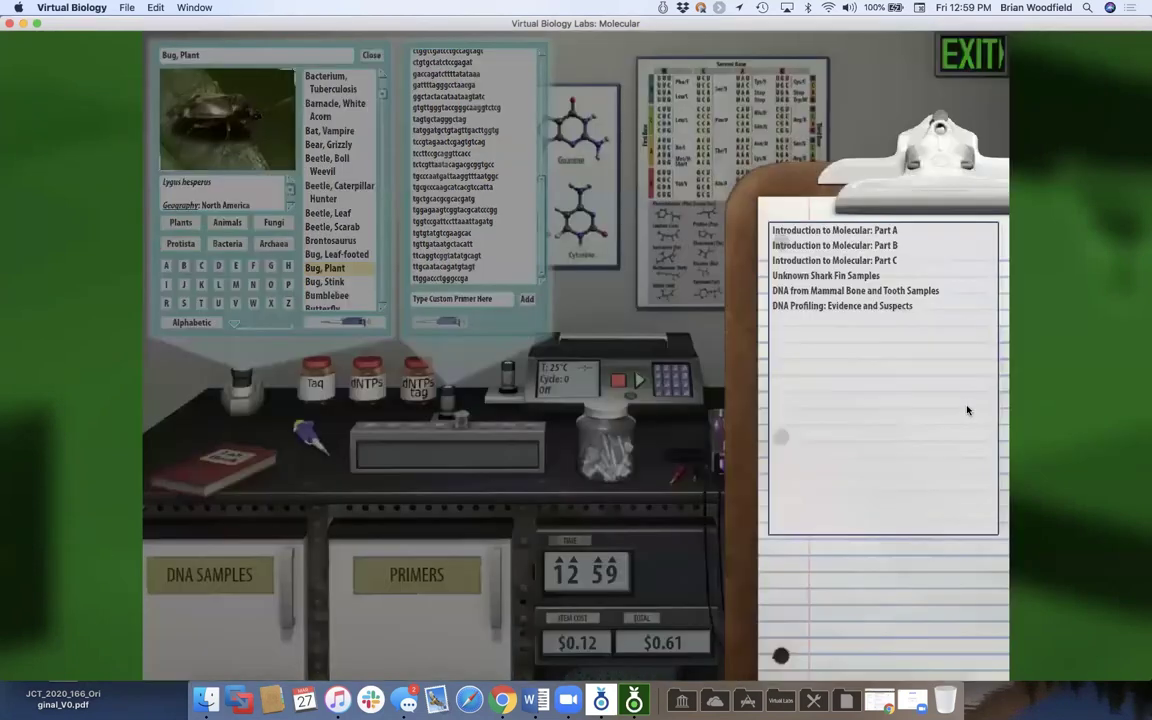
left_click(836, 232)
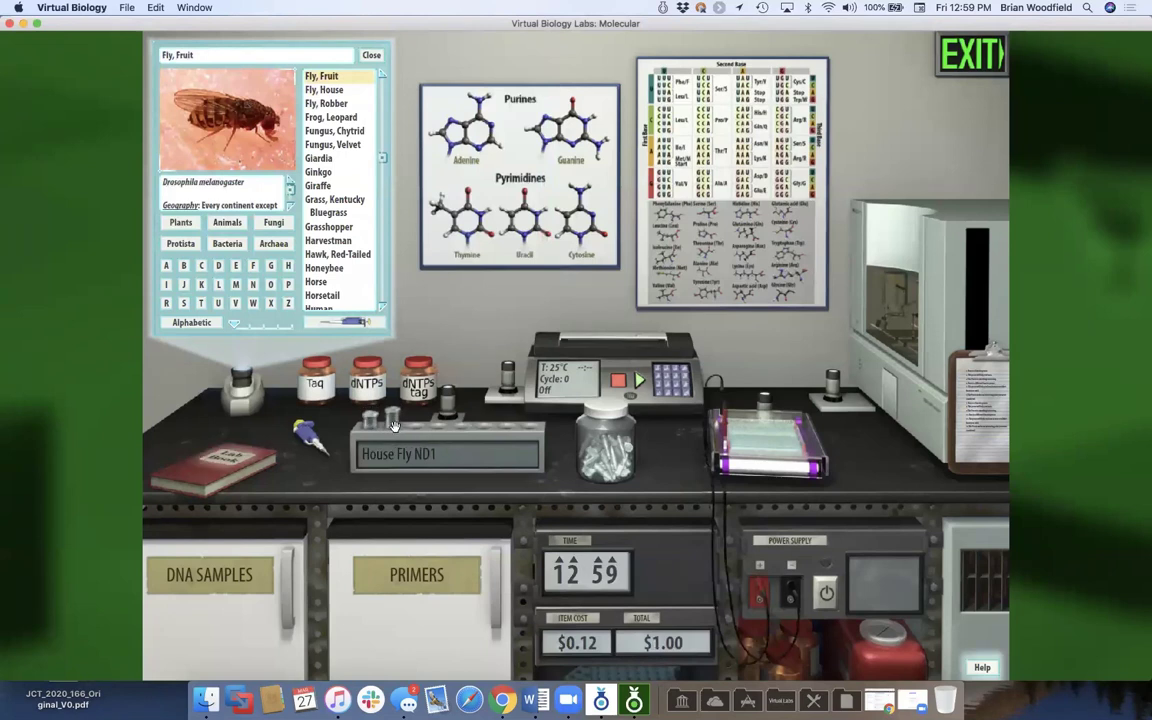
left_click(630, 342)
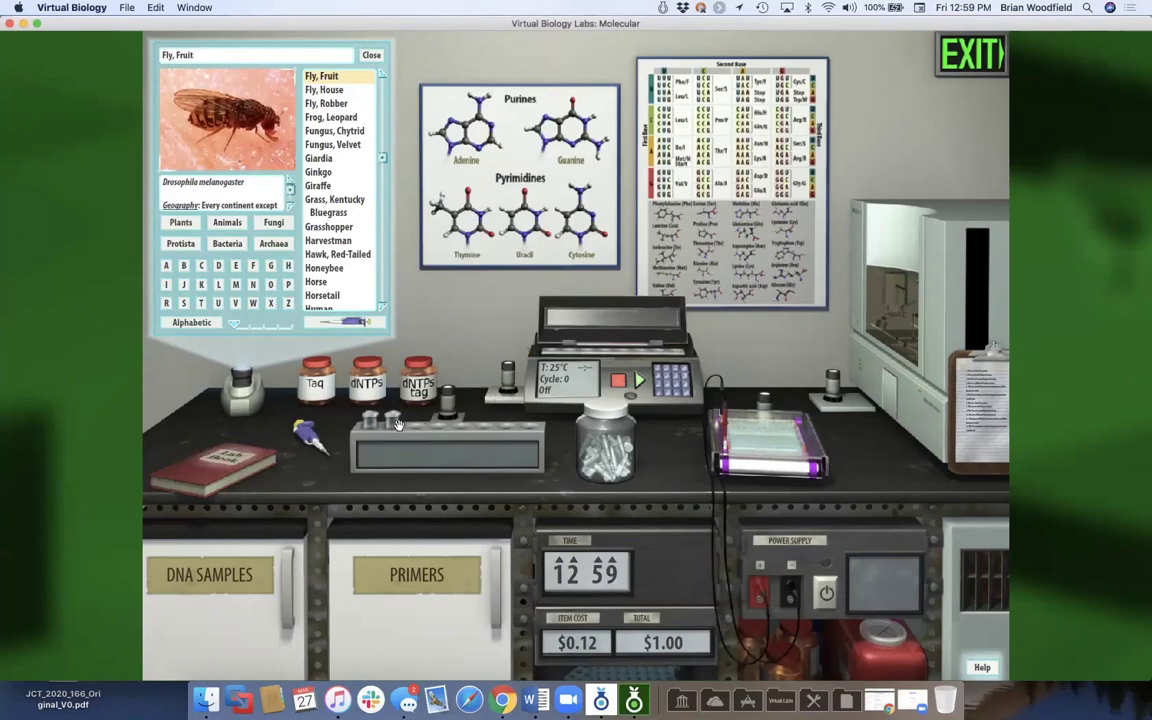
left_click_drag(392, 418, 620, 332)
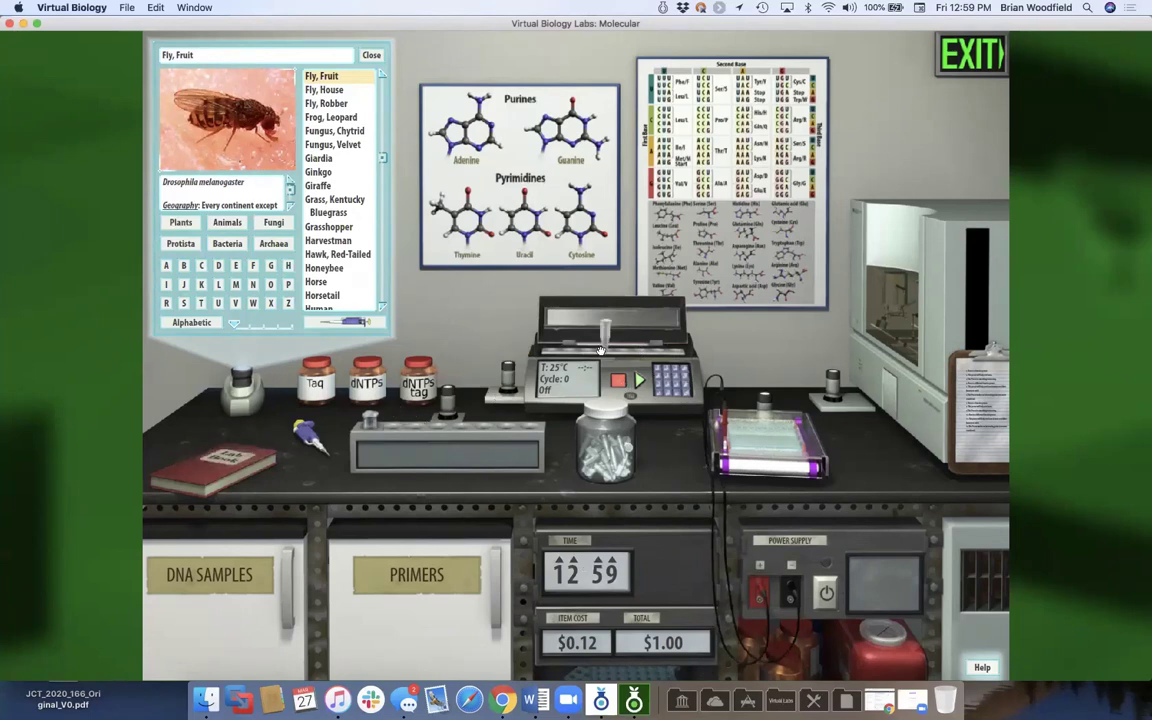
left_click_drag(370, 418, 587, 345)
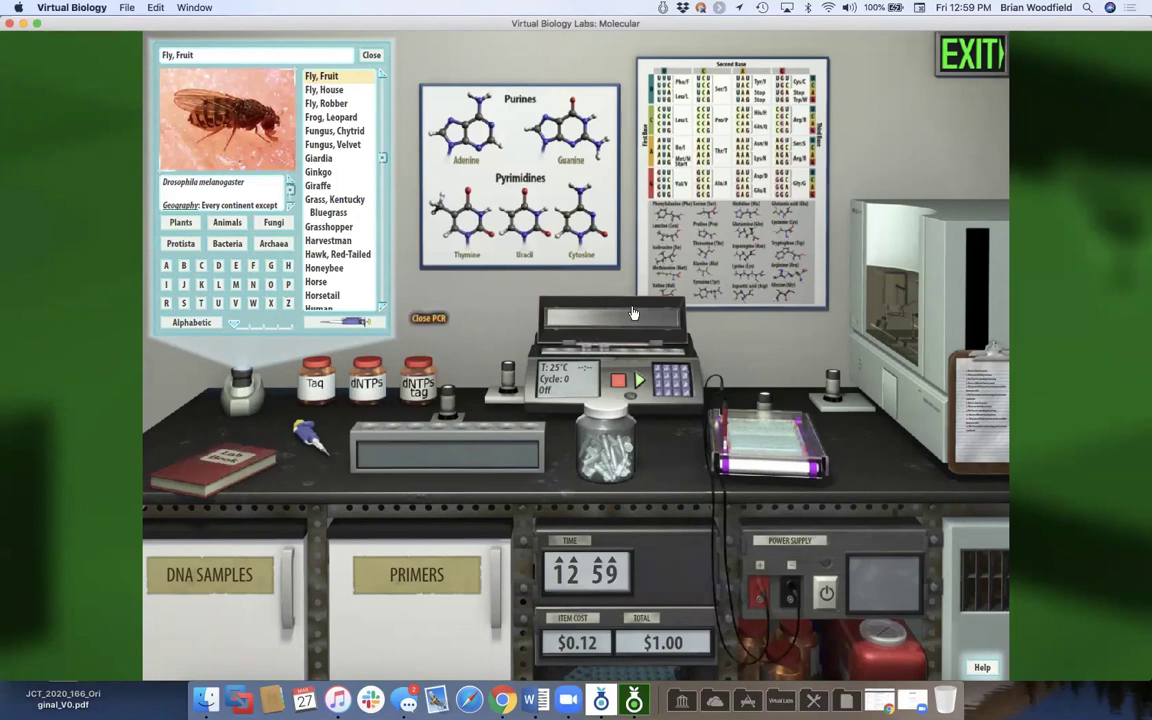
left_click(628, 316)
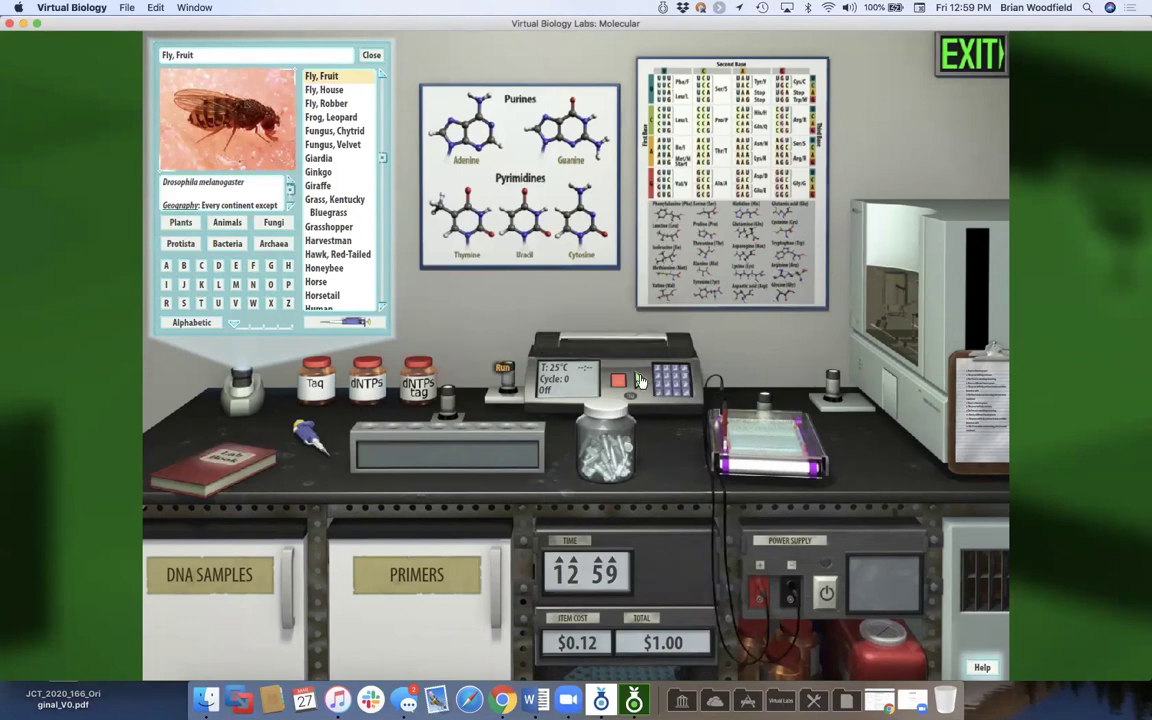
- Run the PCR with its preset 35 cycles and advance the lab clock by five hours
left_click(510, 380)
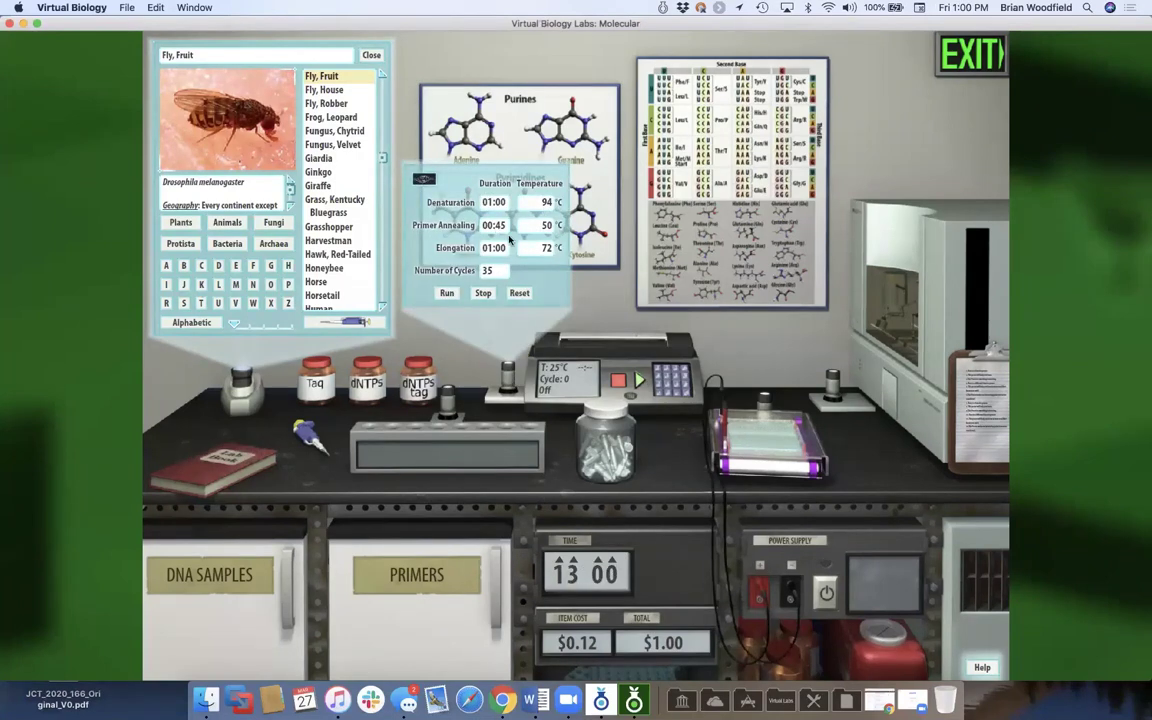
left_click(447, 293)
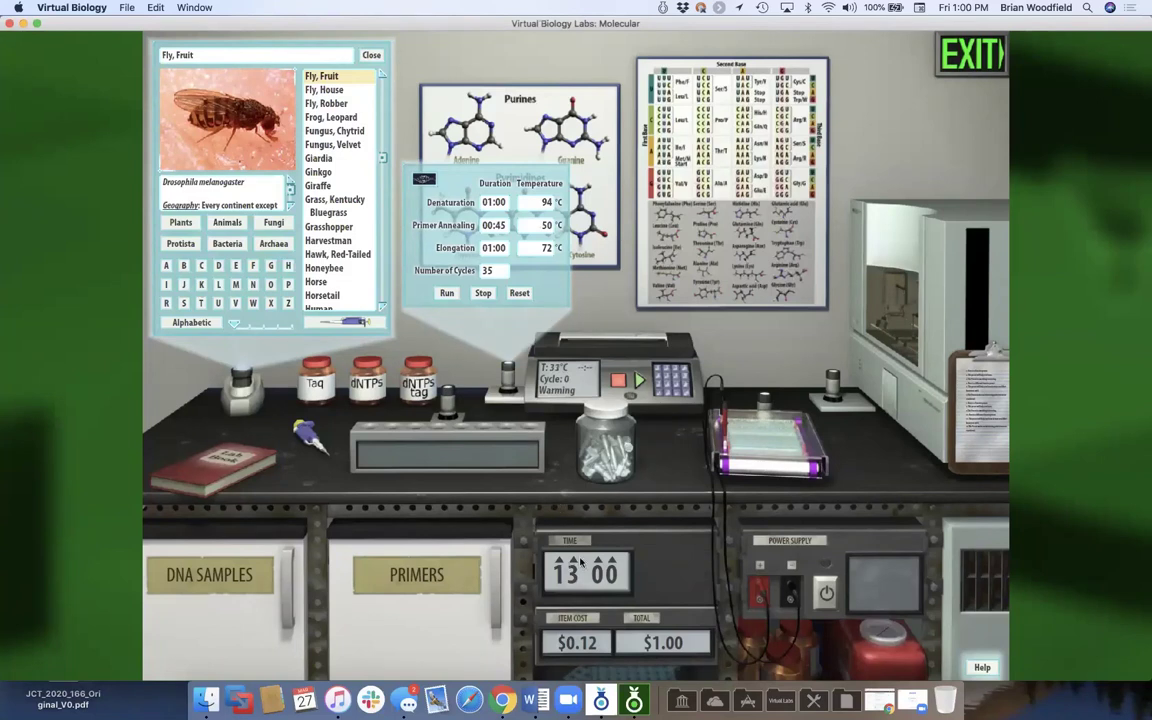
left_click(574, 565)
left_click(574, 565)
left_click(573, 565)
left_click(573, 565)
left_click(573, 565)
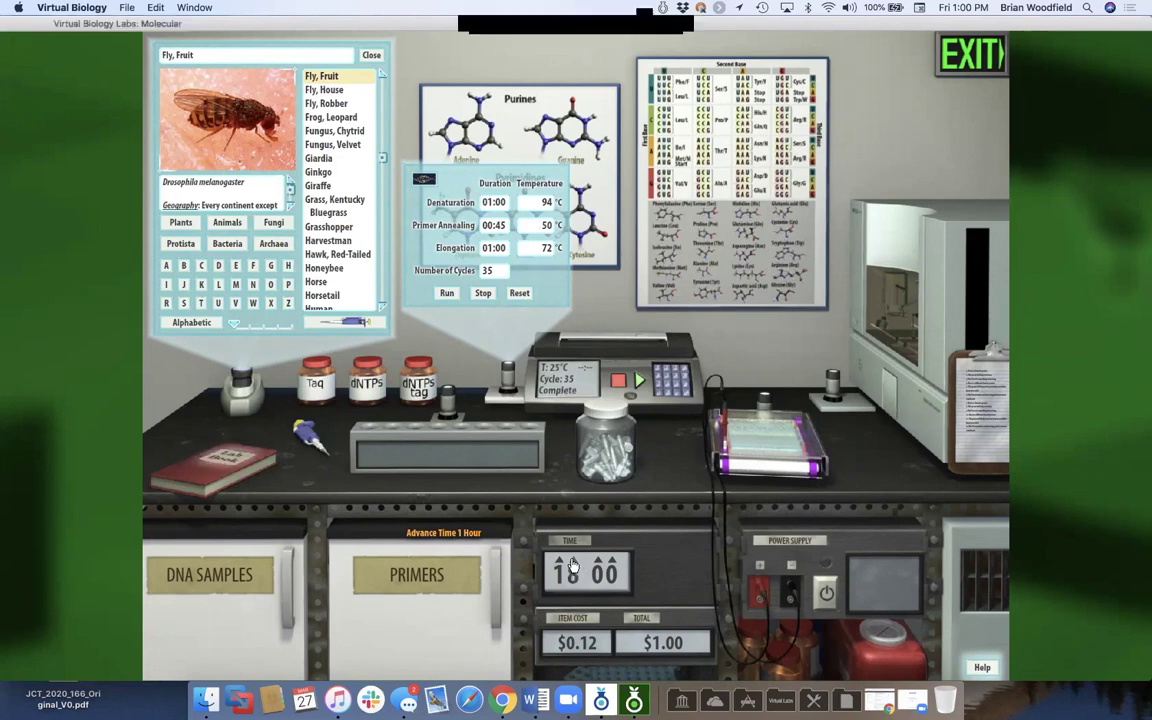
- Pipette the House Fly ND1 sample into a gel well and the Fruit Fly ND1 sample into well 3
left_click(617, 345)
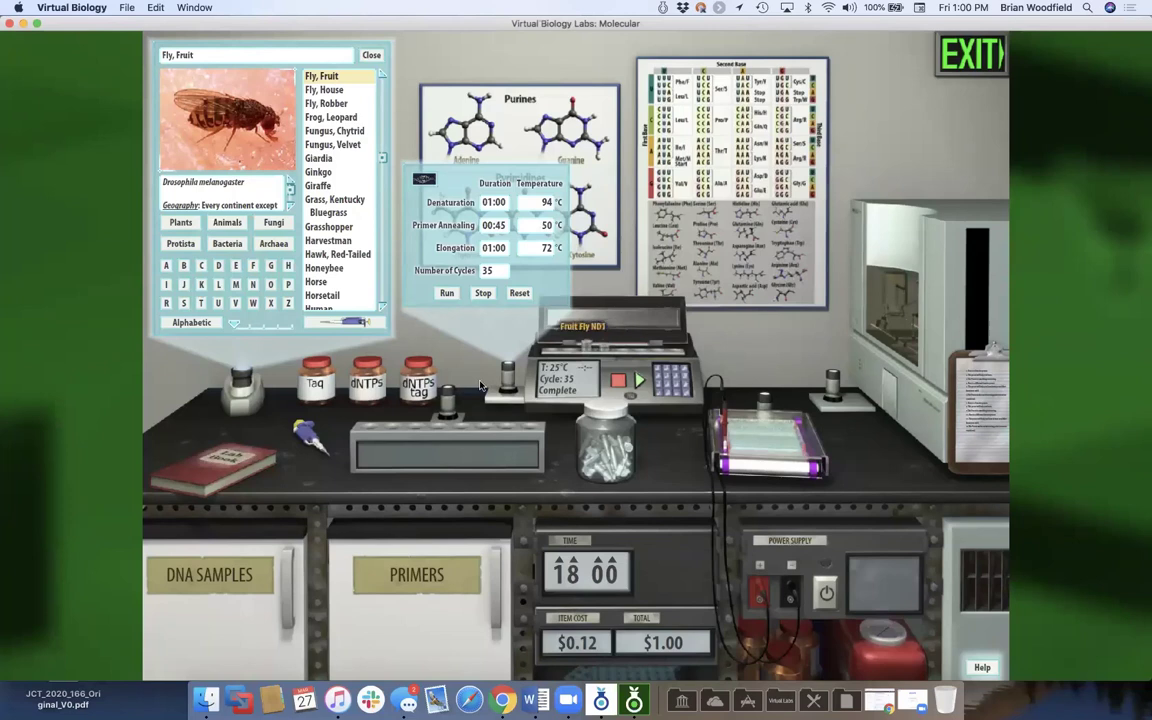
left_click(305, 435)
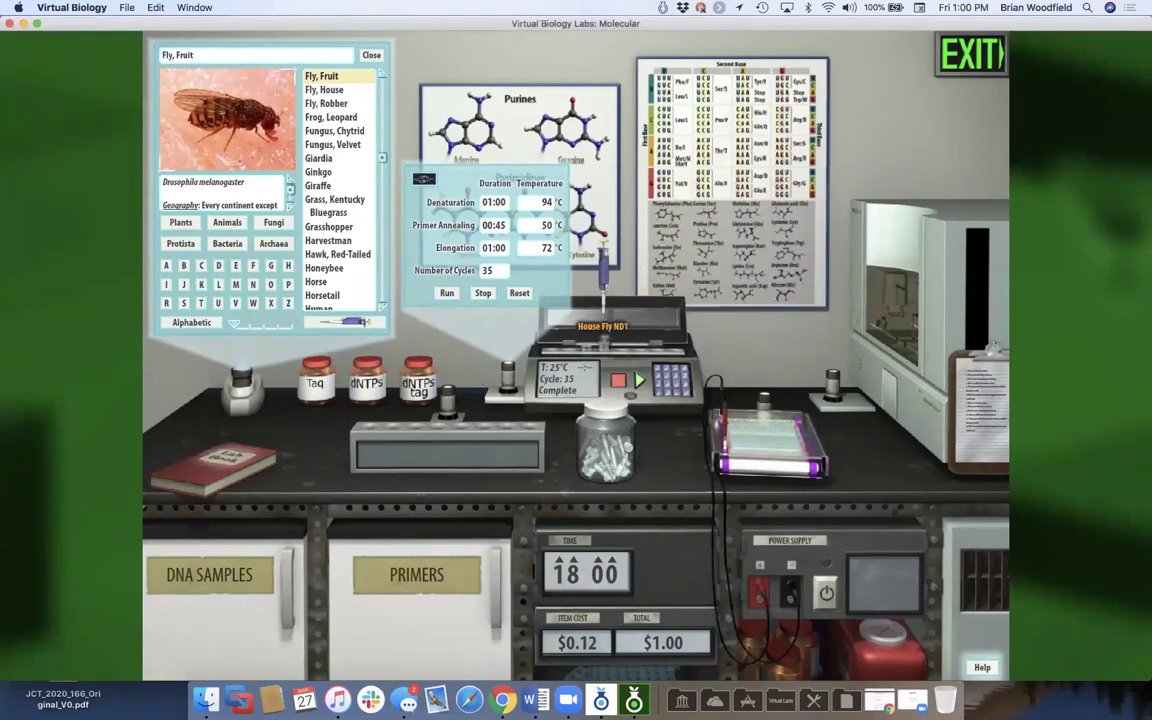
left_click(603, 294)
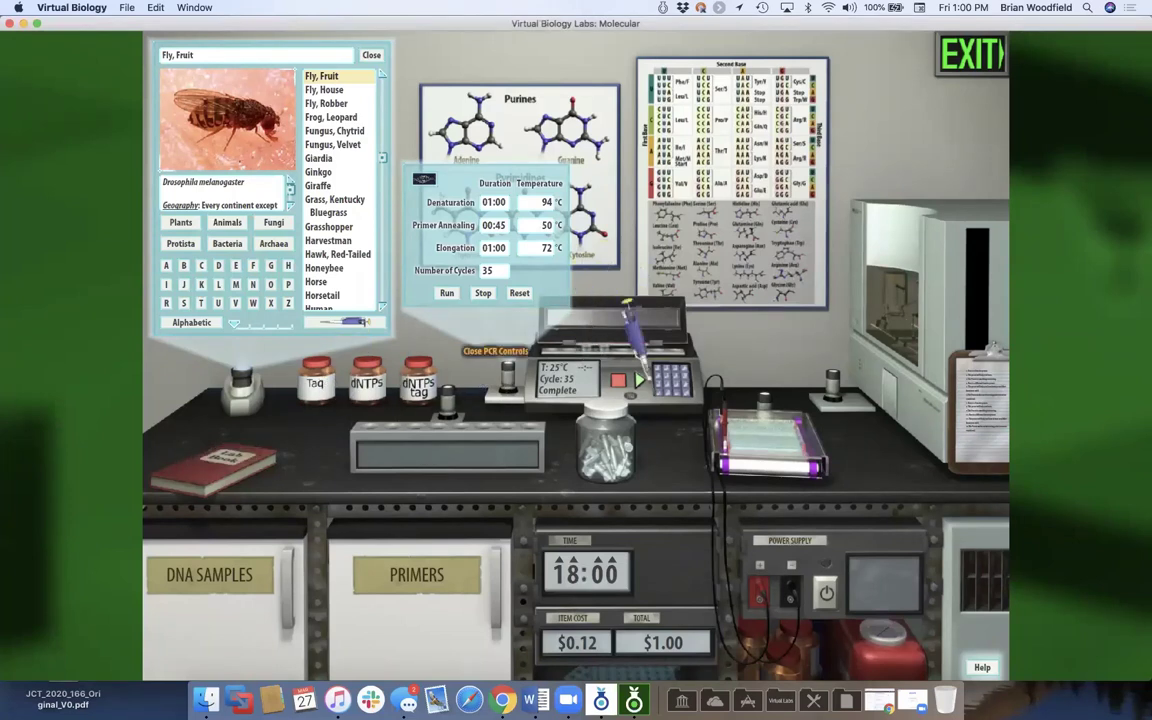
left_click(763, 400)
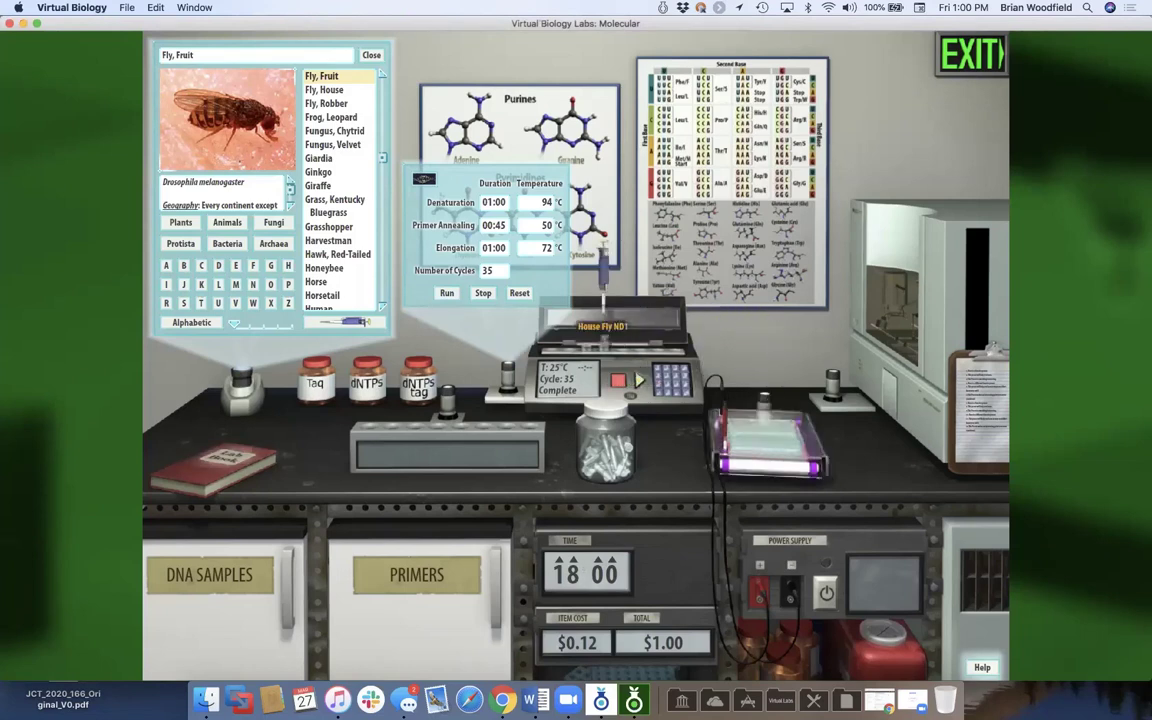
left_click(583, 292)
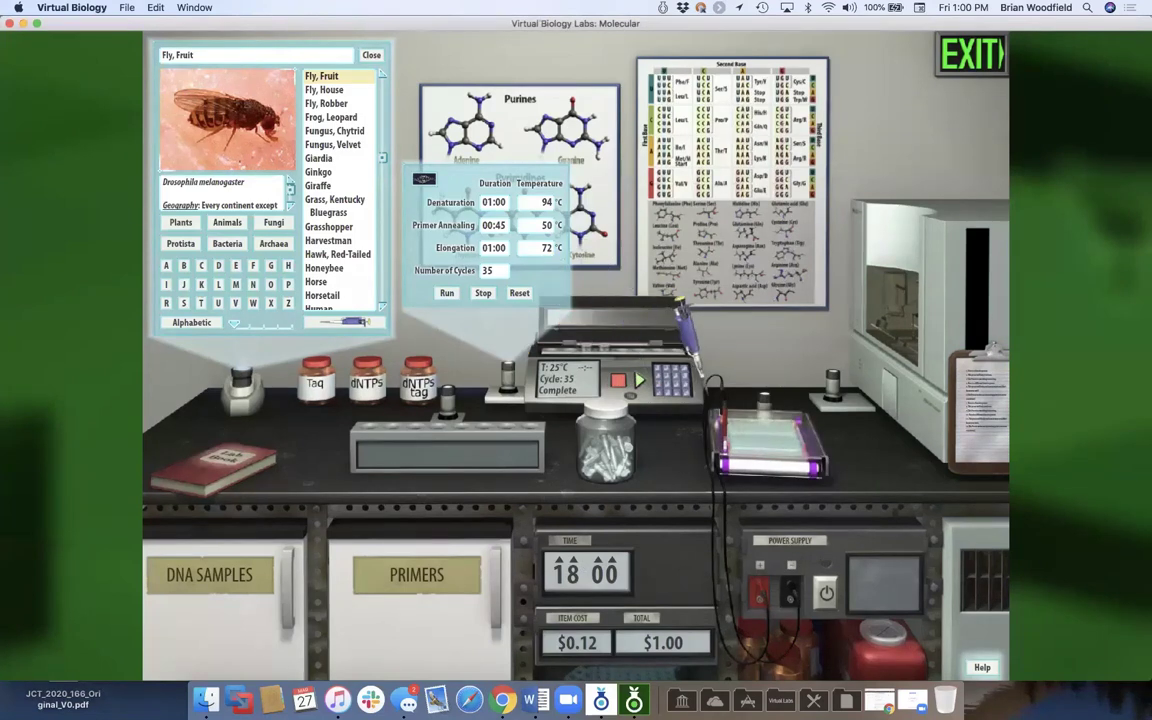
left_click(744, 410)
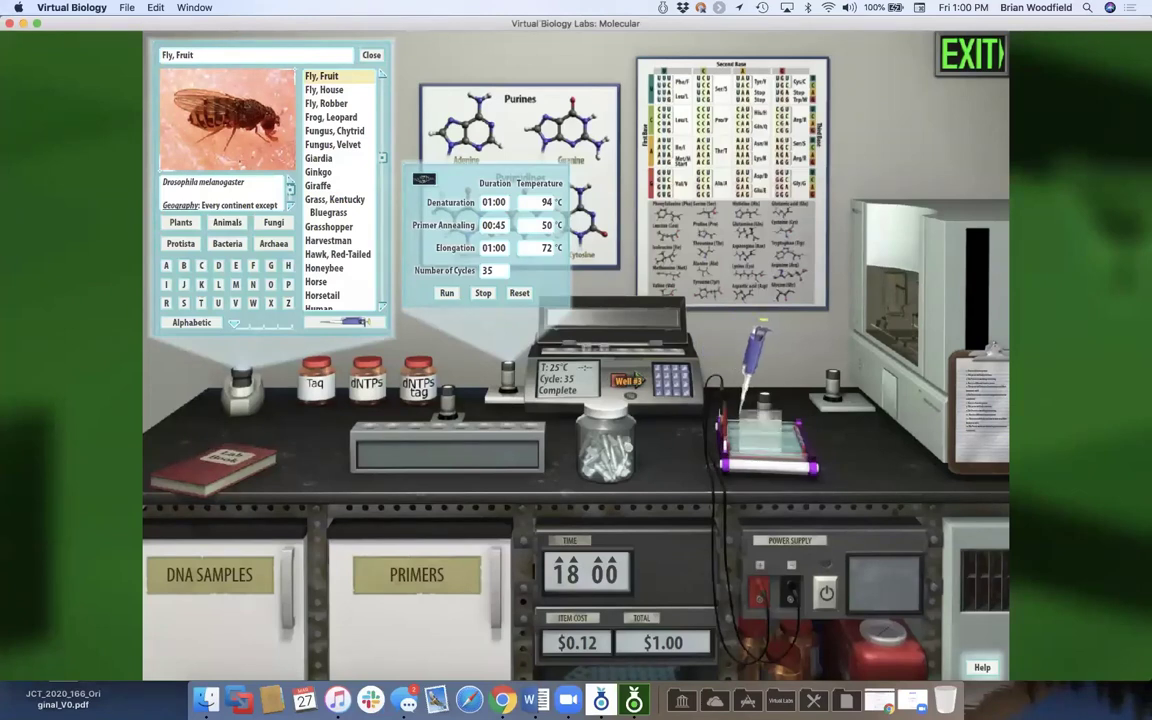
left_click(650, 492)
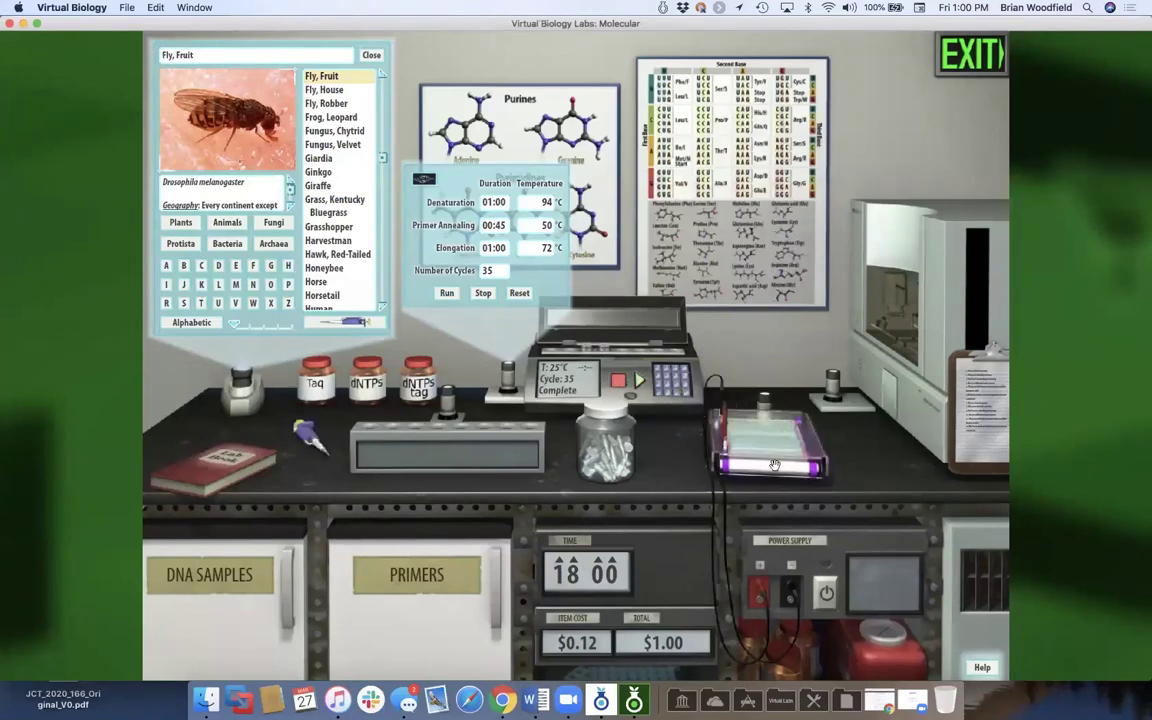
- Display the gel close-up and start electrophoresis for 10:00 at 100 V with the power supply
left_click(765, 406)
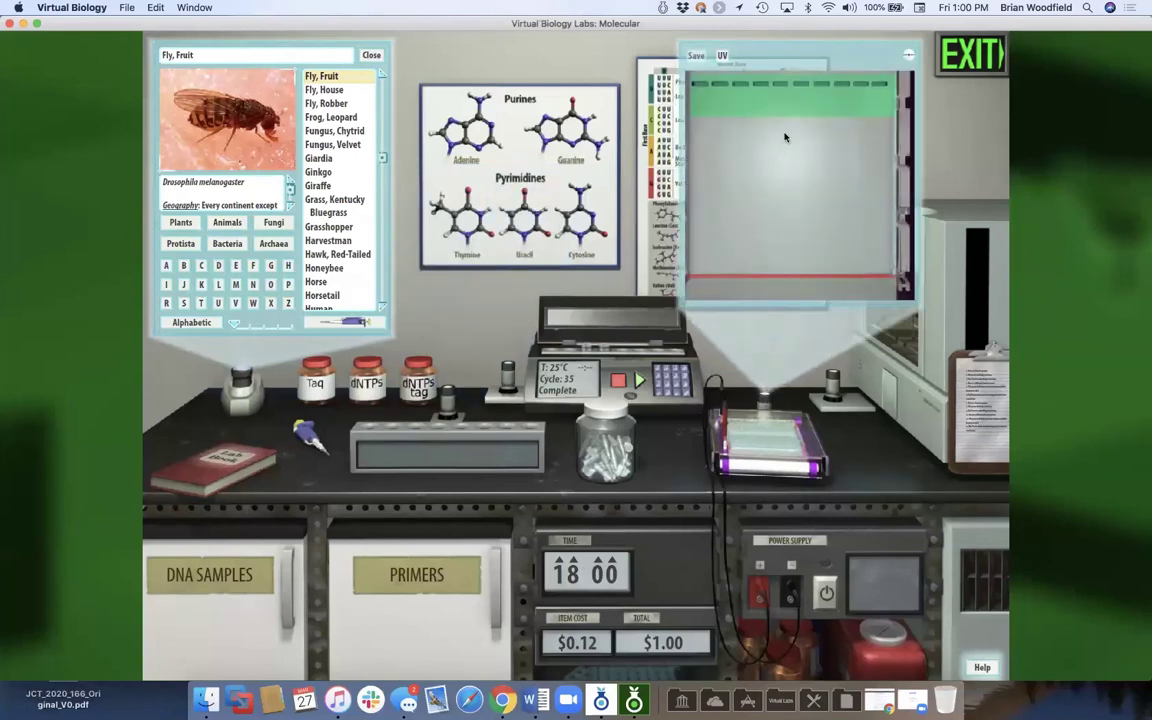
left_click(826, 596)
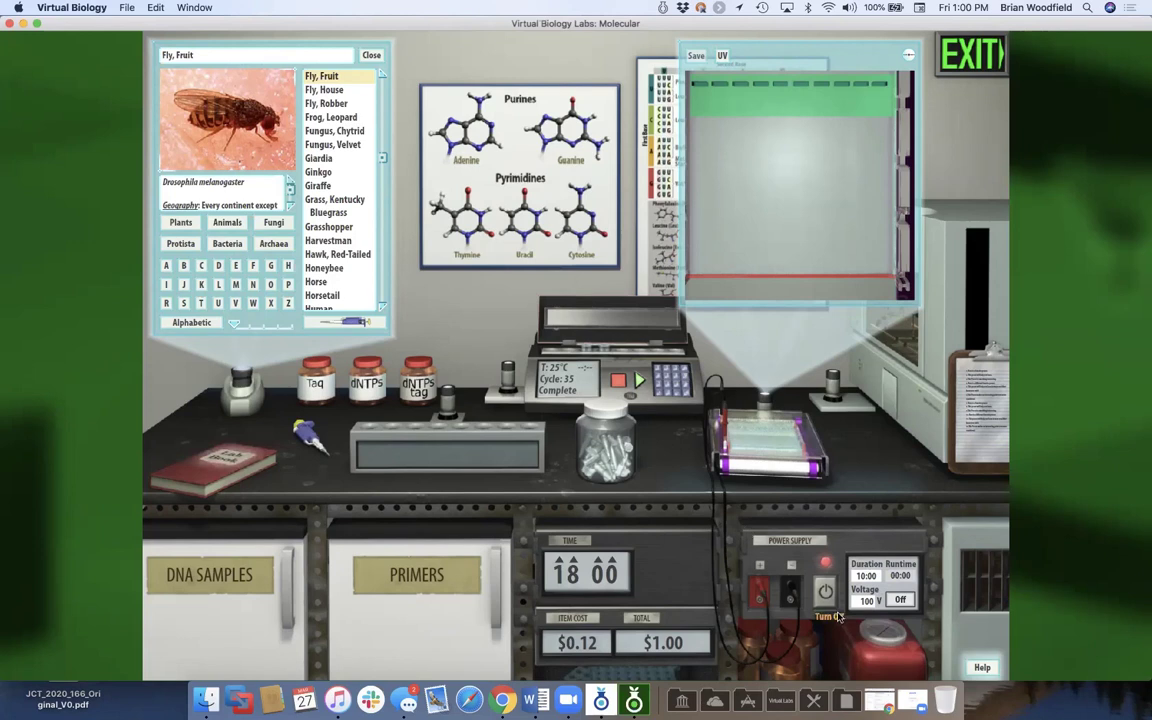
left_click(898, 602)
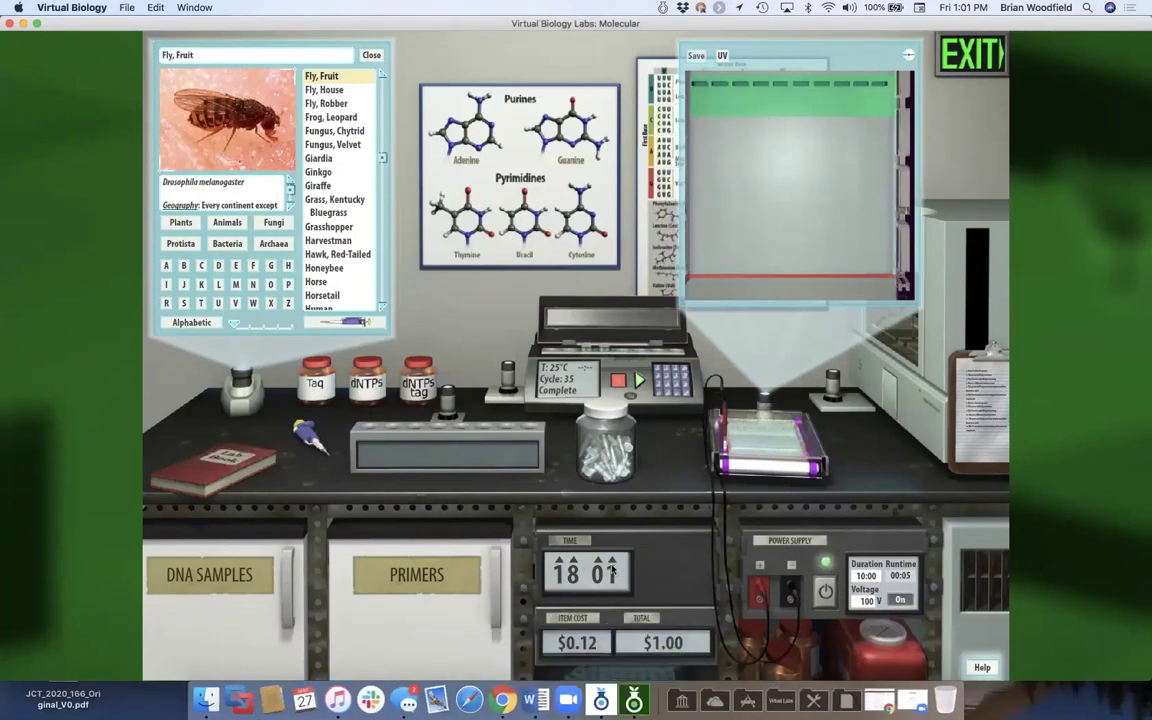
- Advance the lab clock by 11 minutes and display the gel under UV light
left_click(612, 568)
left_click(612, 565)
left_click(612, 565)
left_click(612, 565)
left_click(612, 565)
left_click(612, 565)
left_click(612, 565)
left_click(612, 565)
left_click(612, 565)
left_click(612, 565)
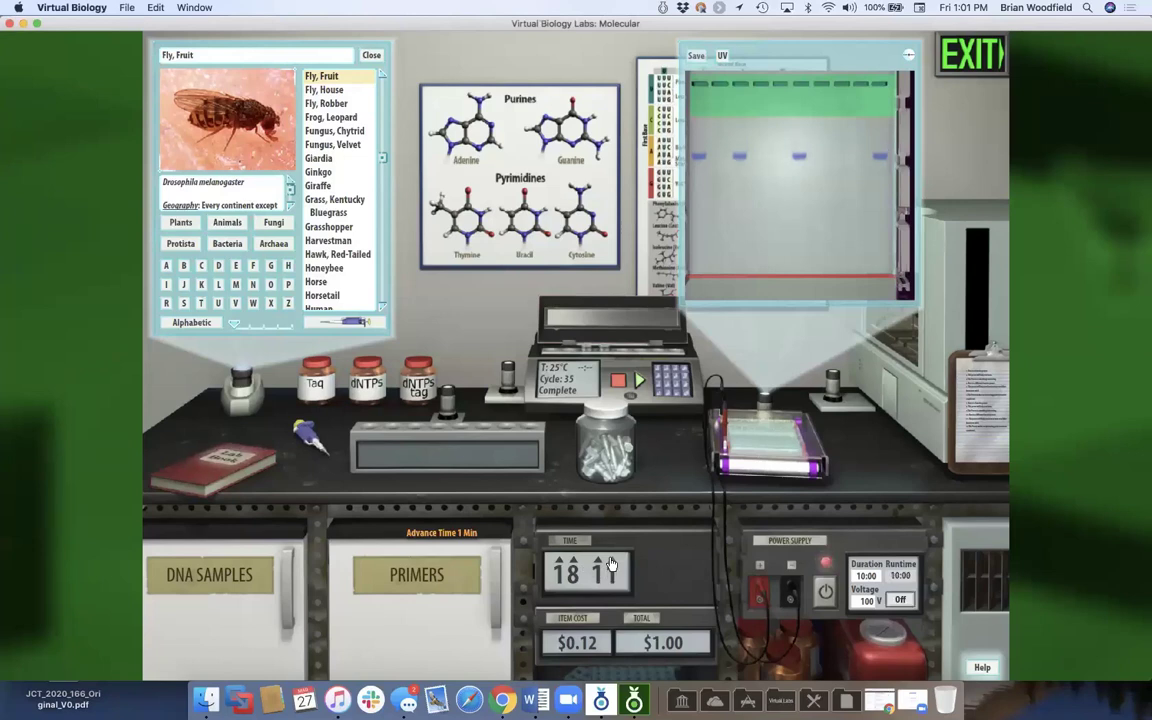
left_click(612, 565)
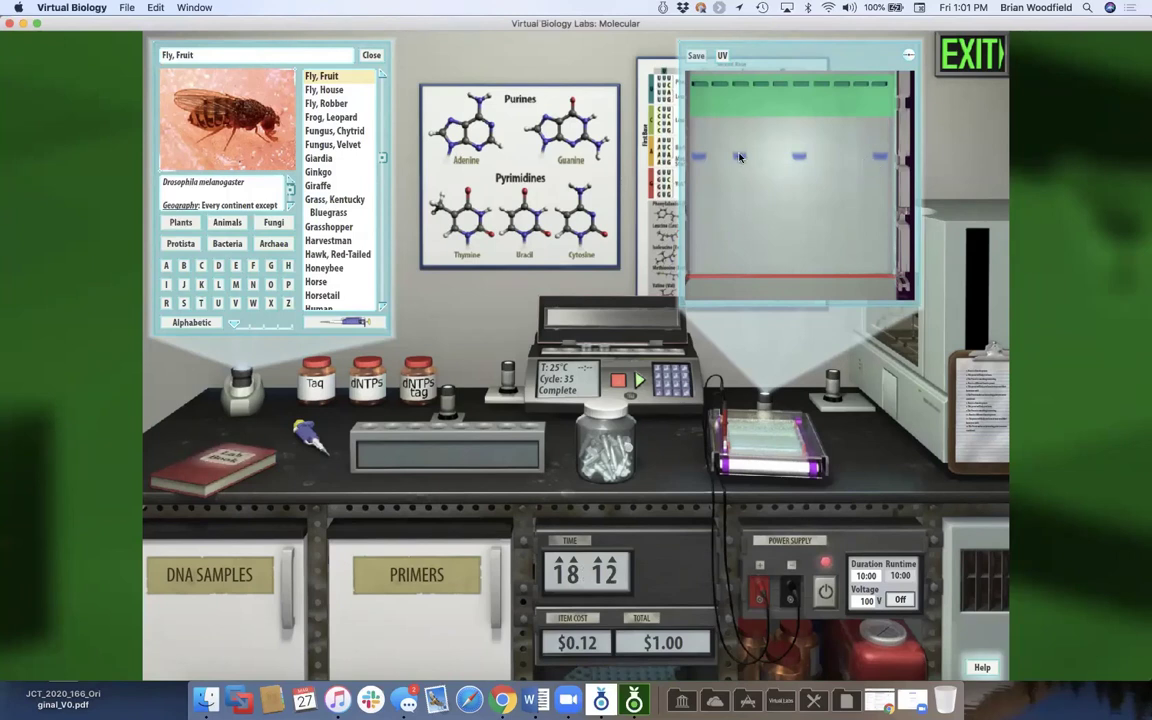
left_click(722, 56)
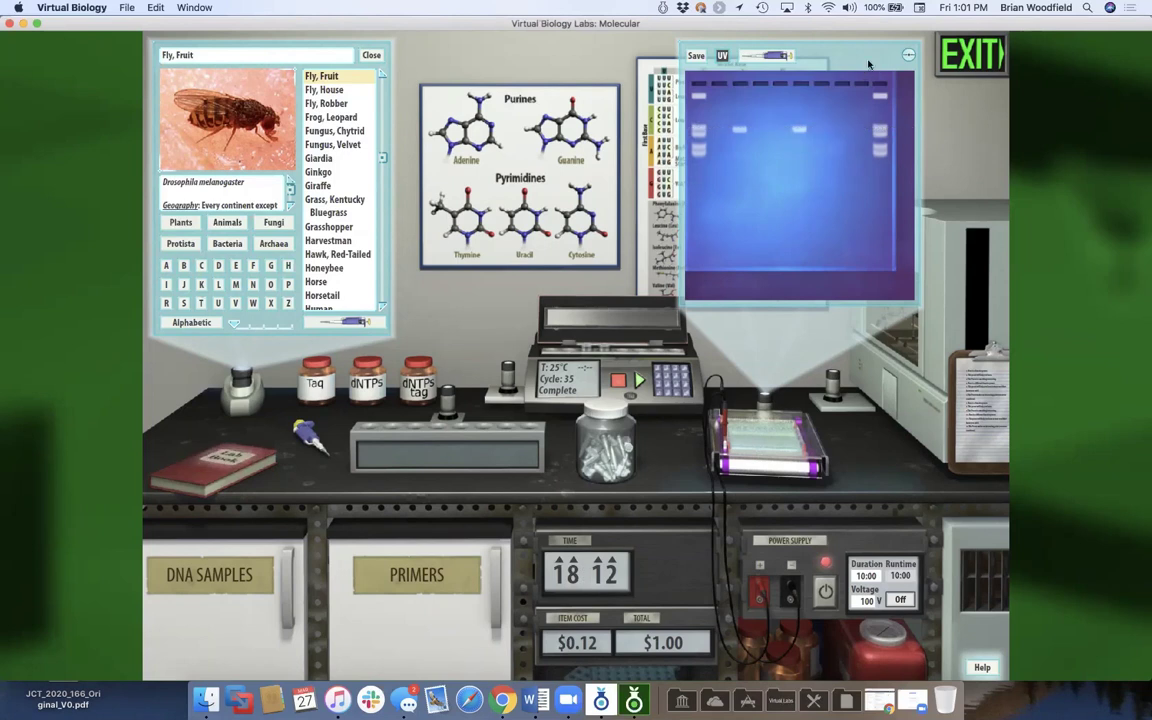
left_click(833, 393)
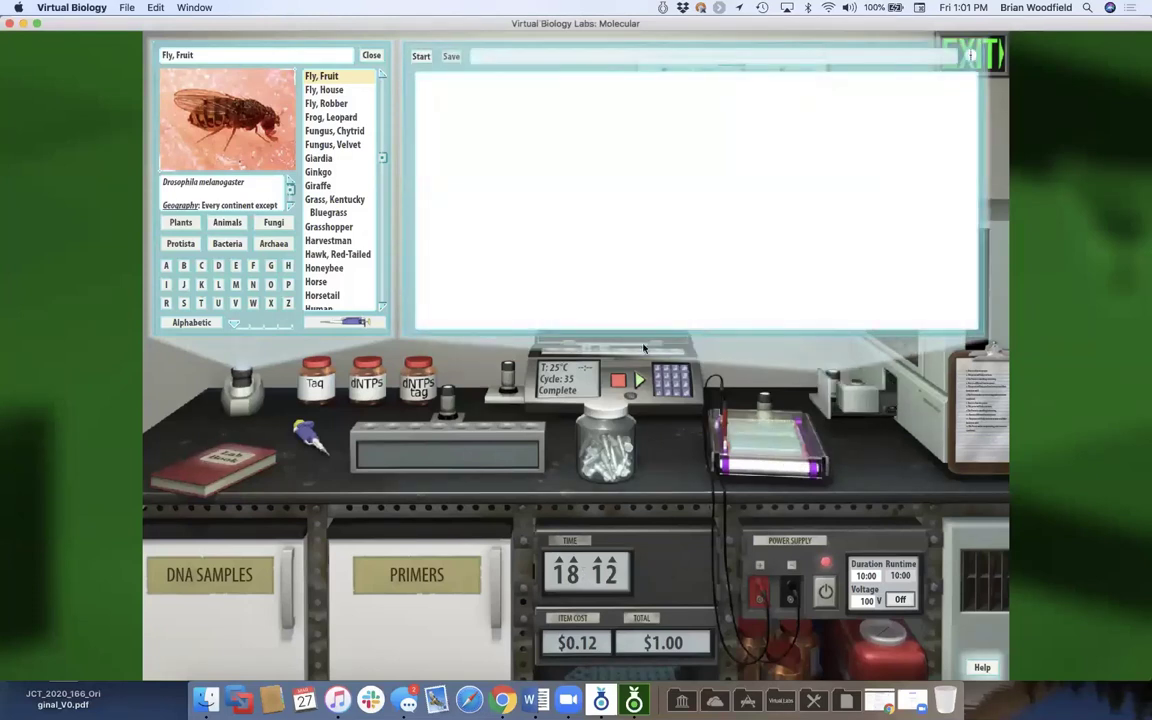
left_click(833, 380)
left_click(833, 380)
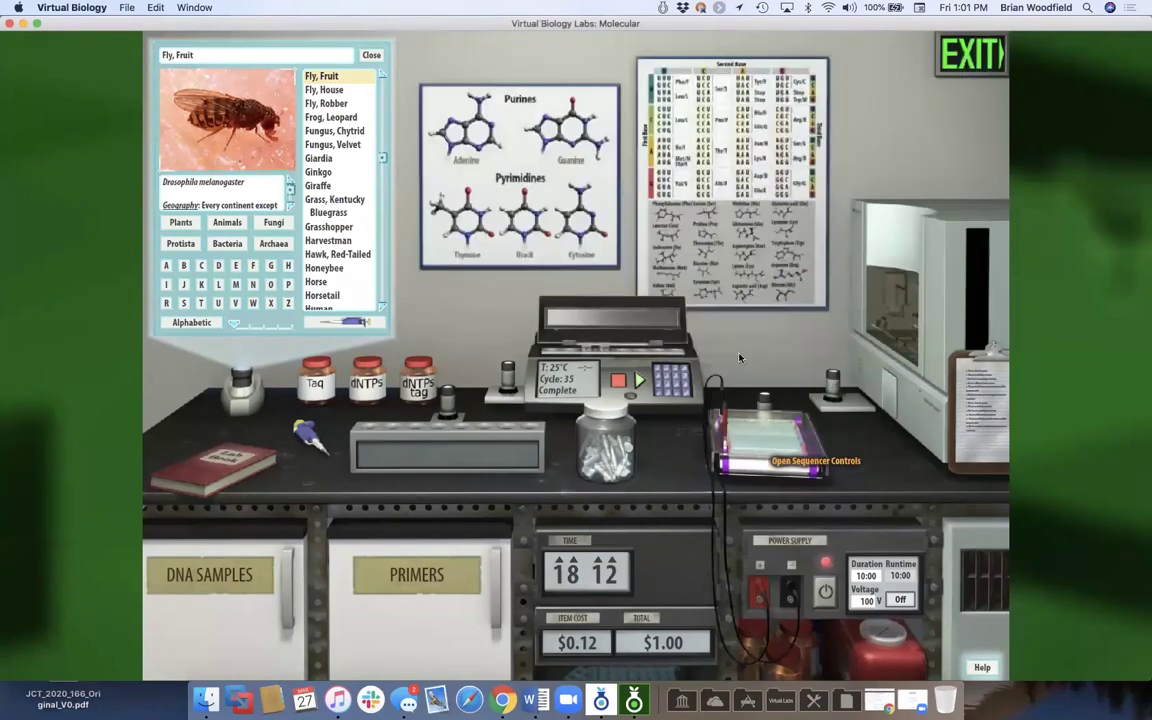
- Run the DNA sequencer, advancing the lab clock 10 minutes, and expand the sequence's chromatogram
left_click(883, 403)
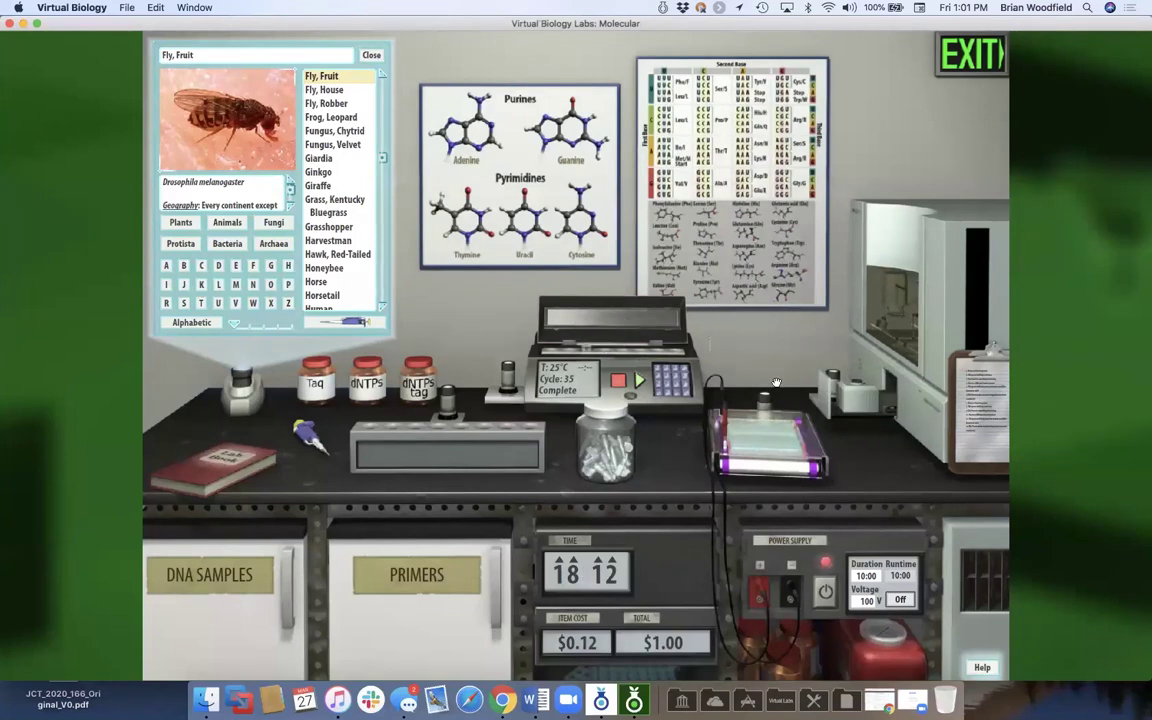
left_click(856, 389)
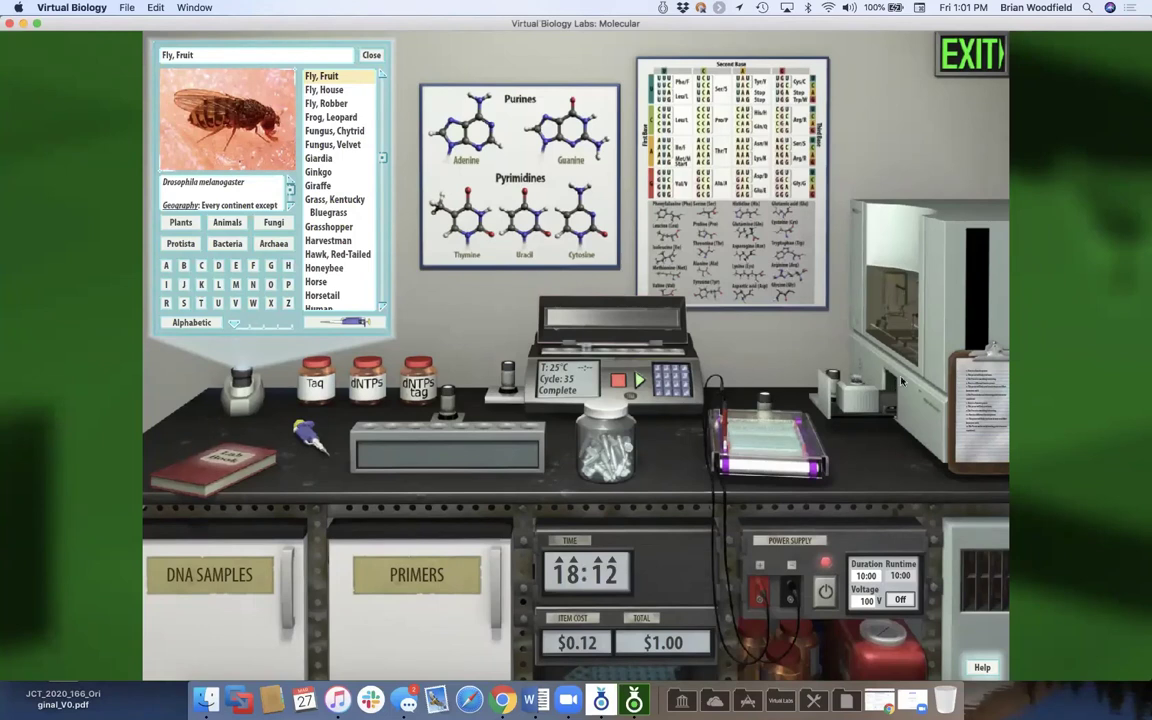
left_click(838, 397)
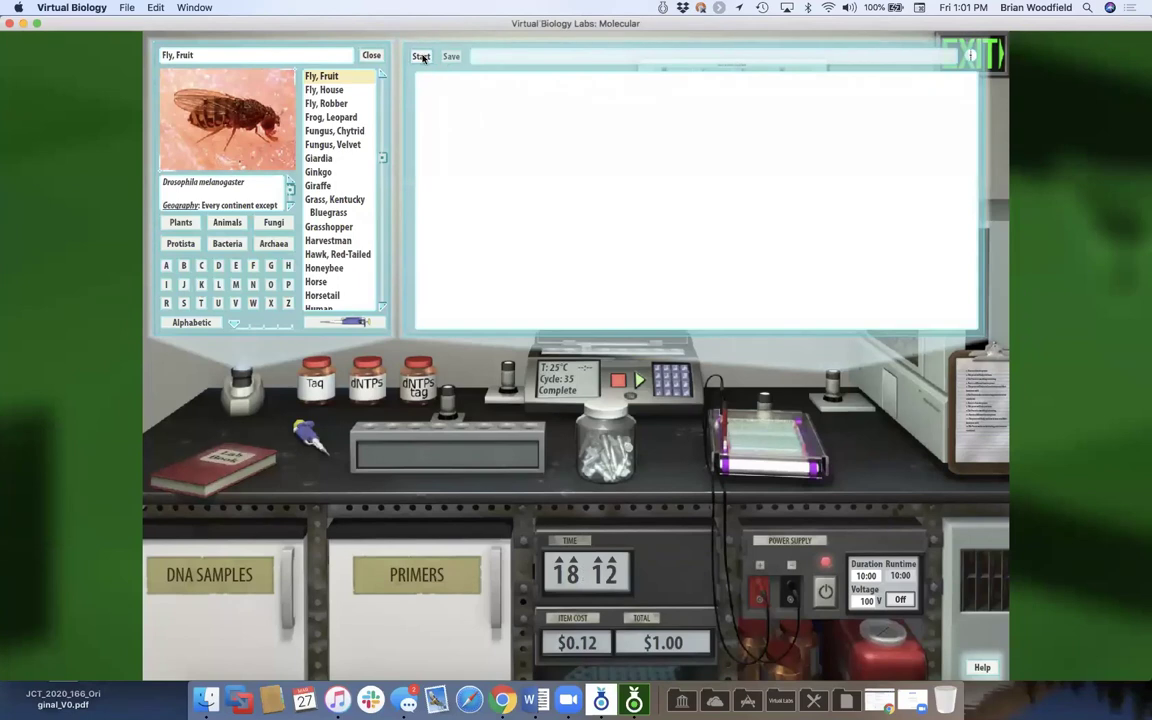
left_click(421, 56)
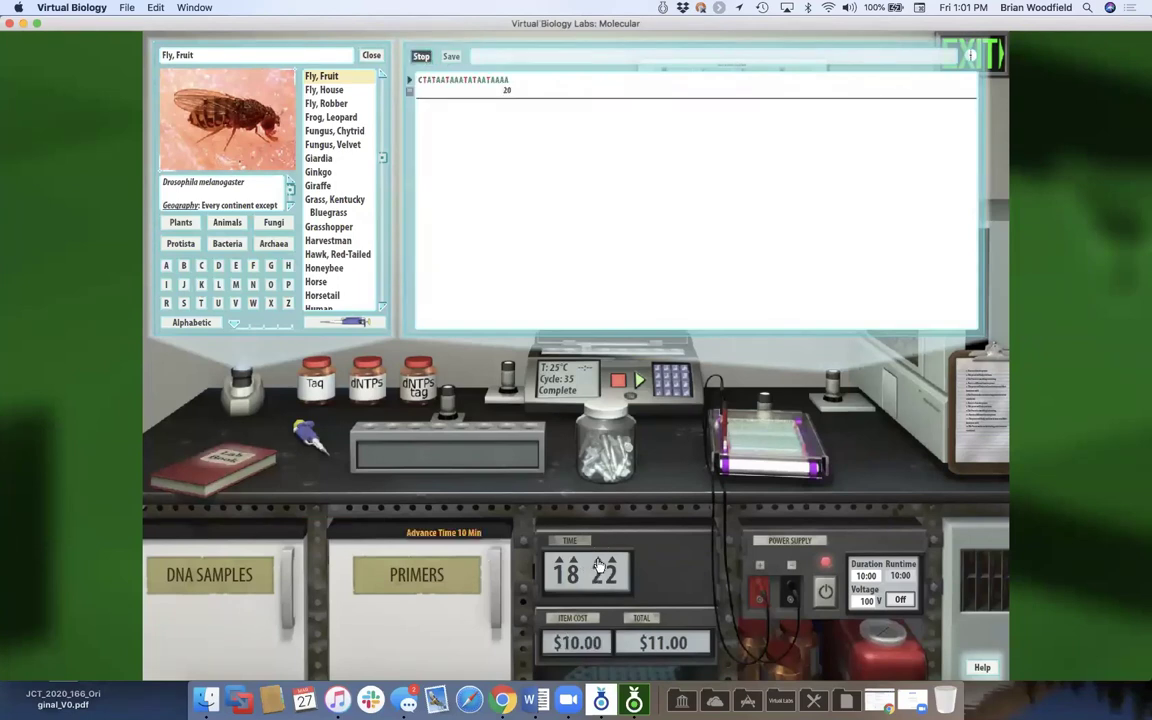
left_click(409, 79)
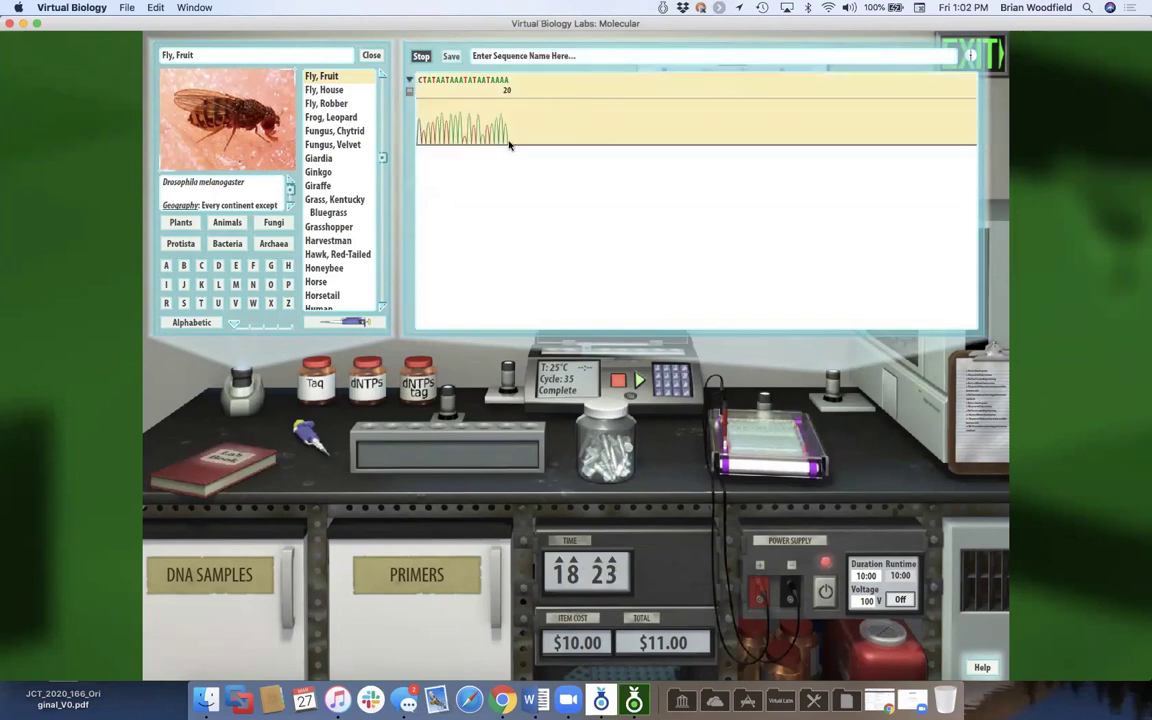
- Load the Introduction to Molecular: Part C preset and display the DNA sequencer's results
left_click(978, 404)
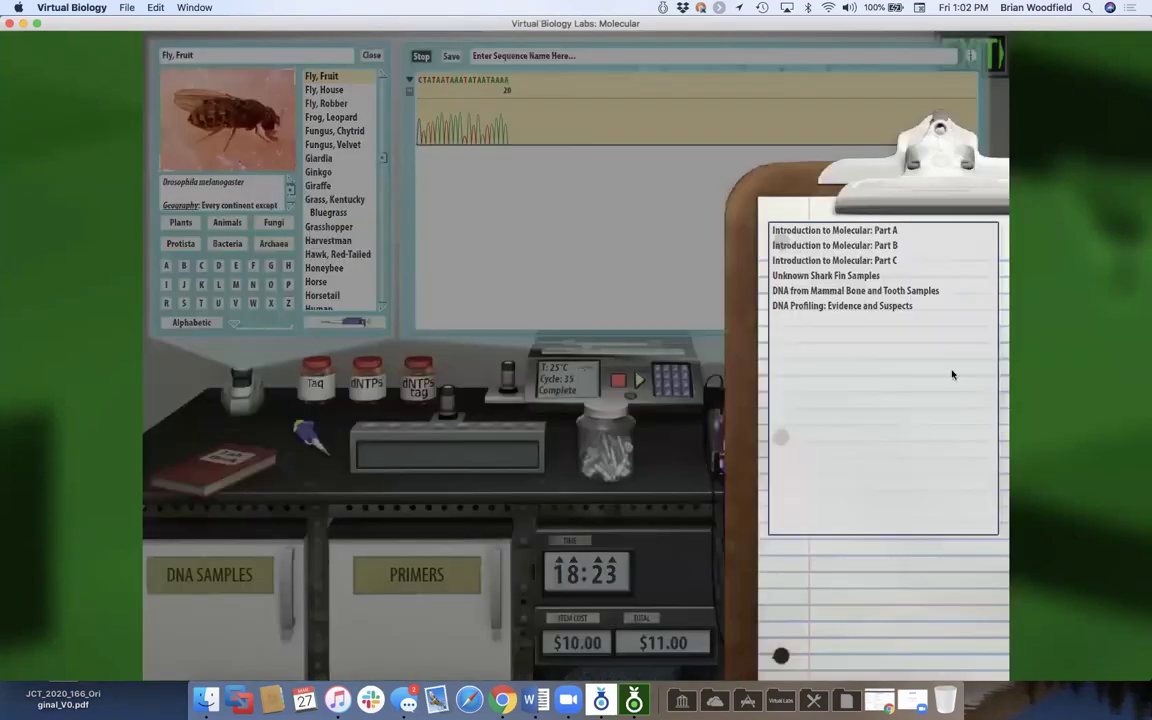
left_click(851, 261)
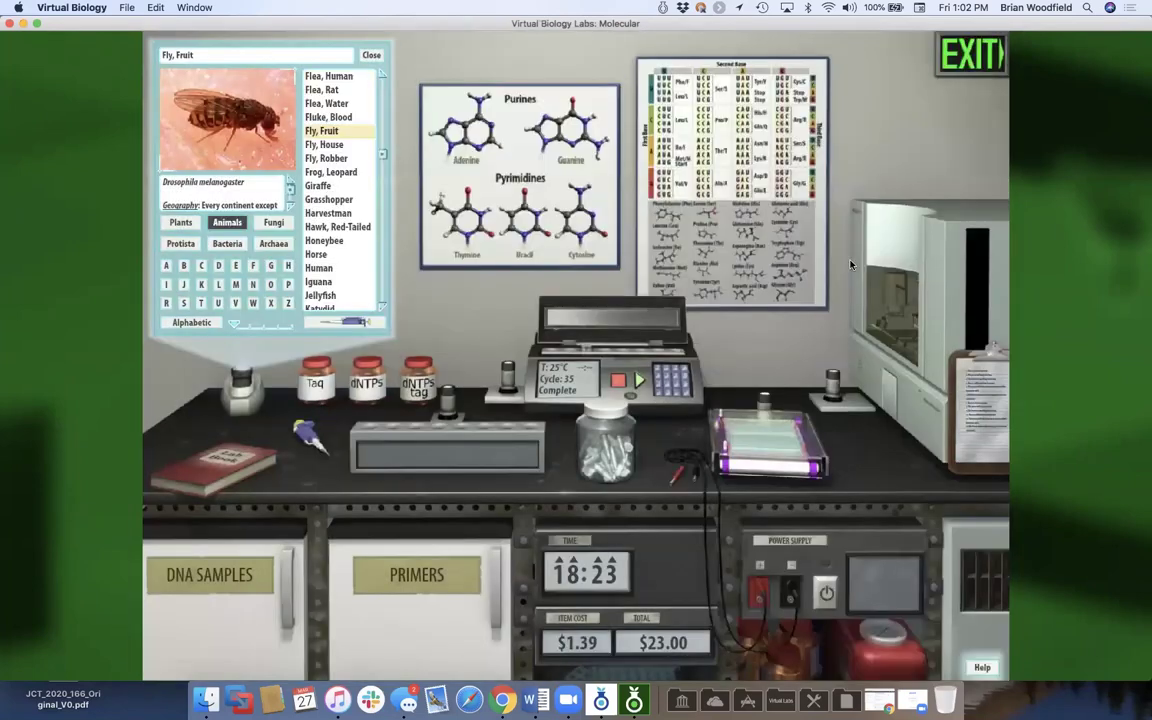
left_click(838, 381)
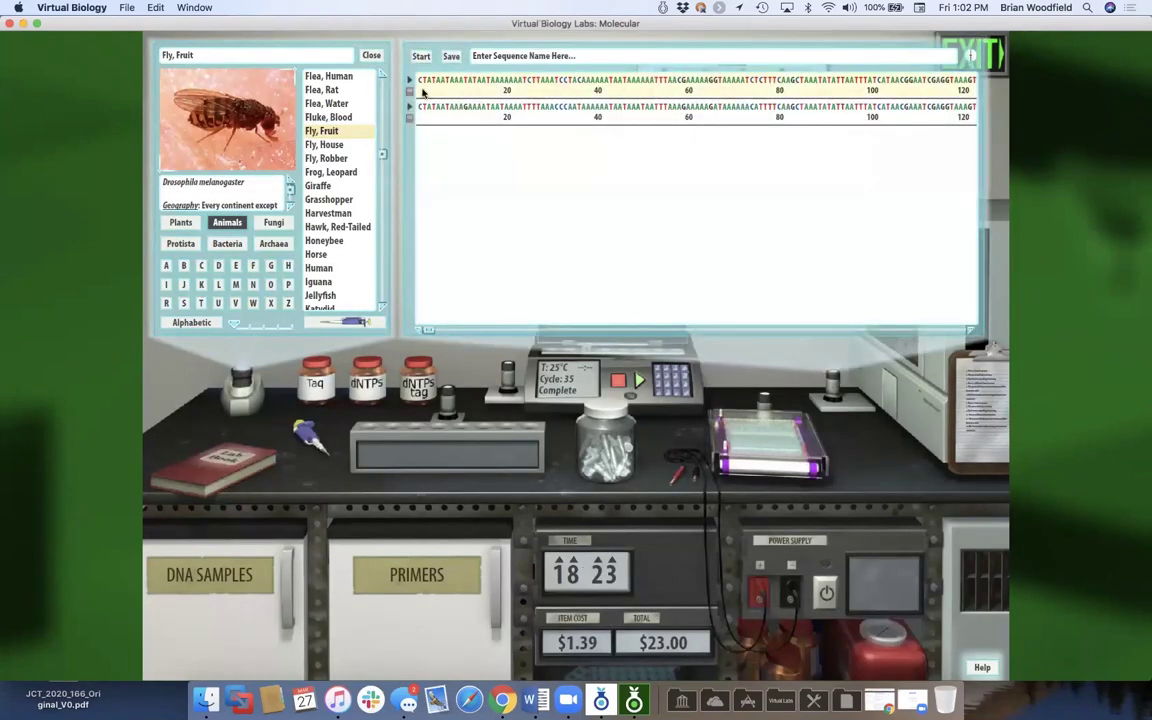
- Expand the first sequence's chromatogram, saving that sequence as House Fly ND1 and the second as Fruit Fly ND1
left_click(409, 82)
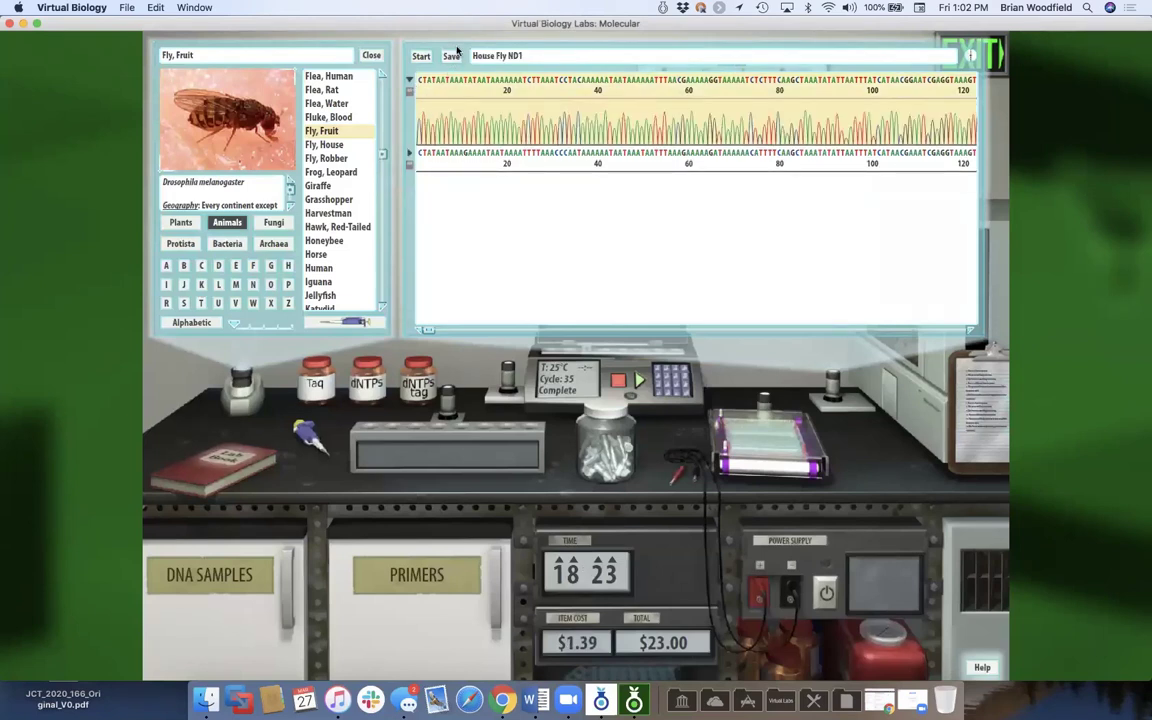
left_click(432, 156)
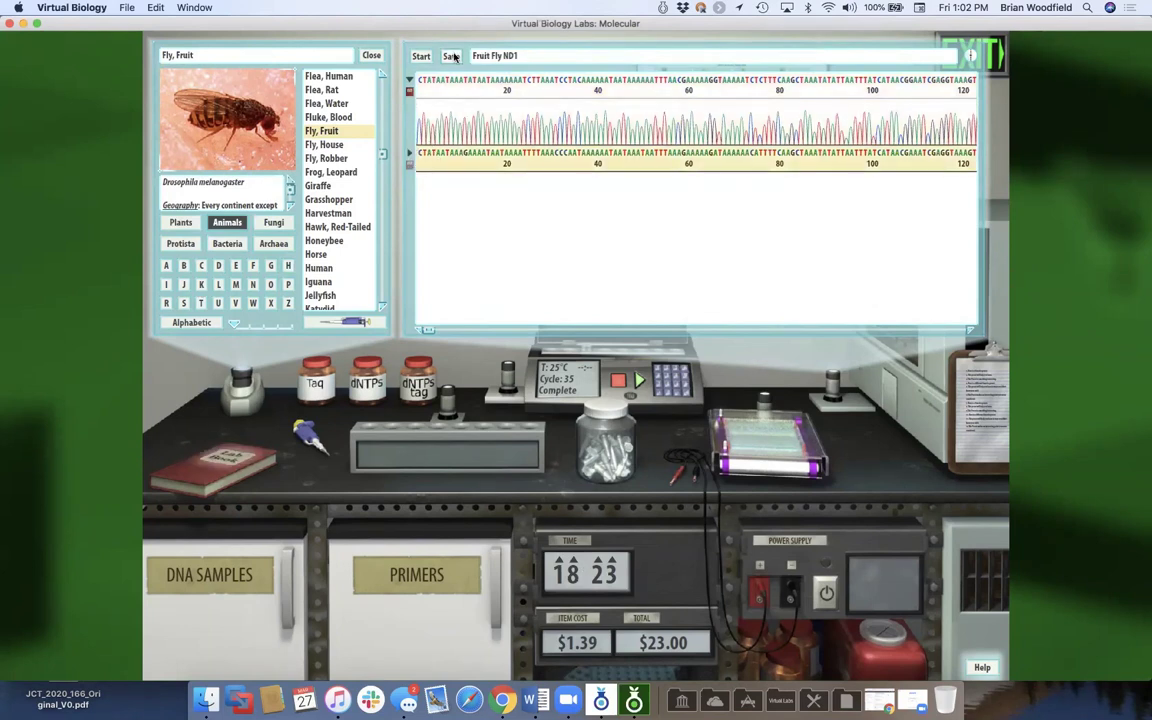
- View the saved House Fly ND1 and Fruit Fly ND1 sequences in the lab book, and put the book away
left_click(245, 450)
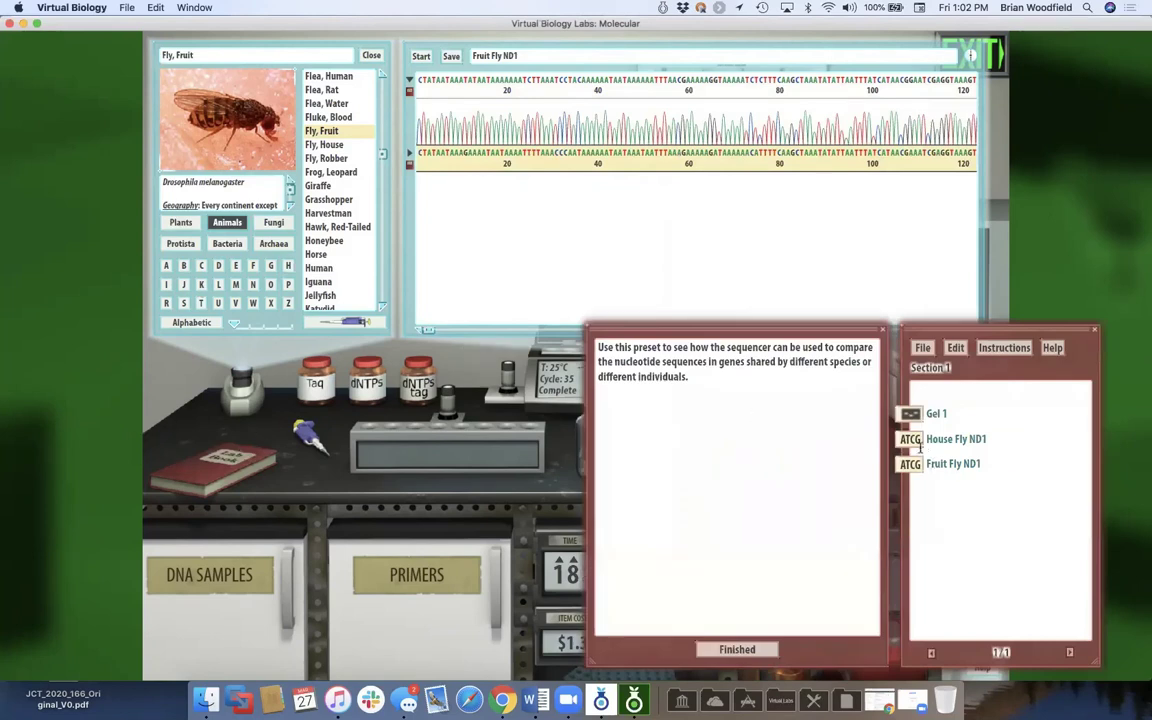
left_click(913, 441)
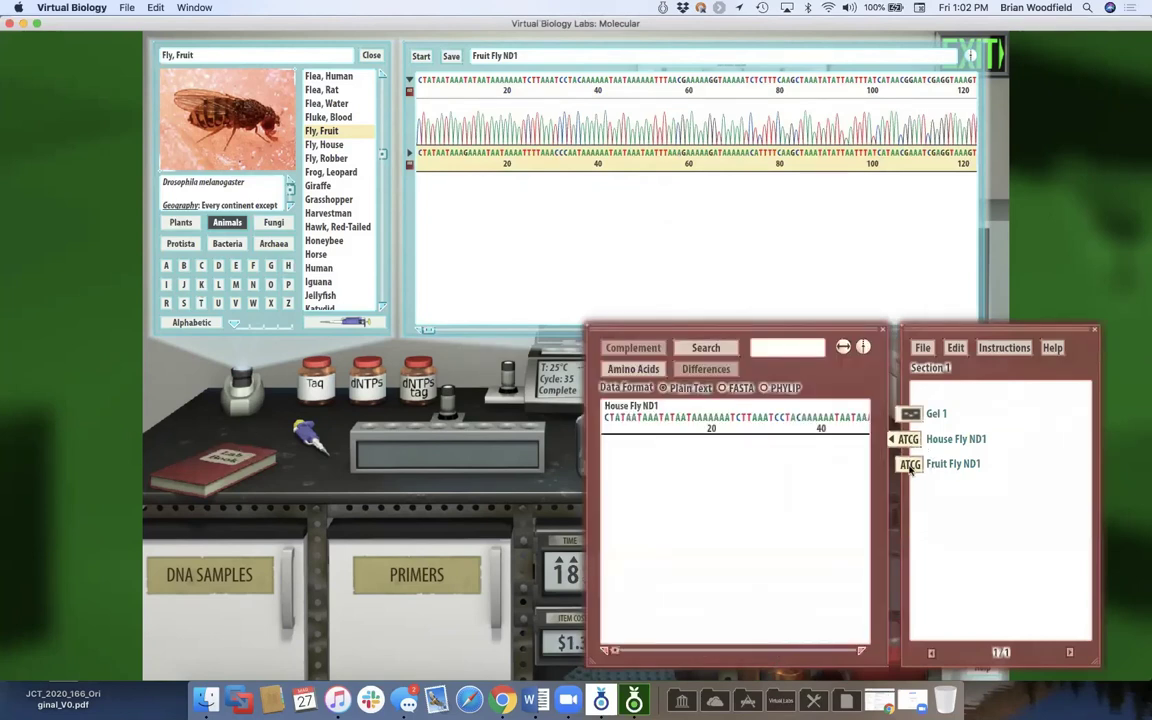
left_click(910, 464)
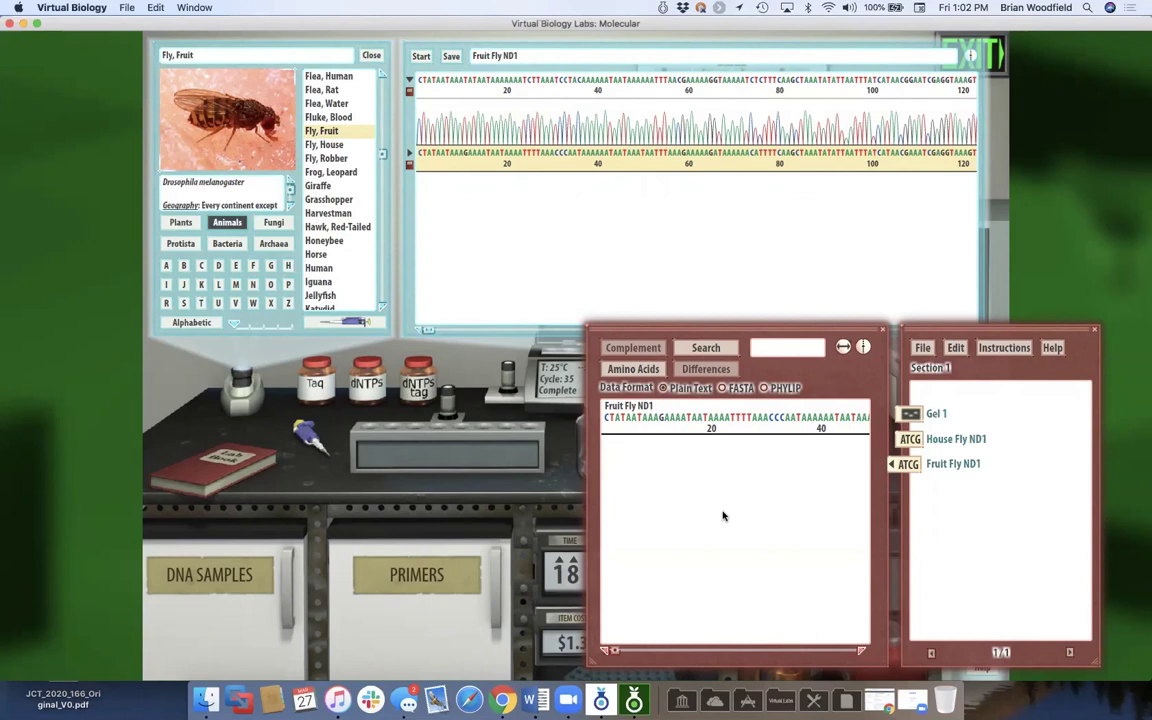
left_click(836, 160)
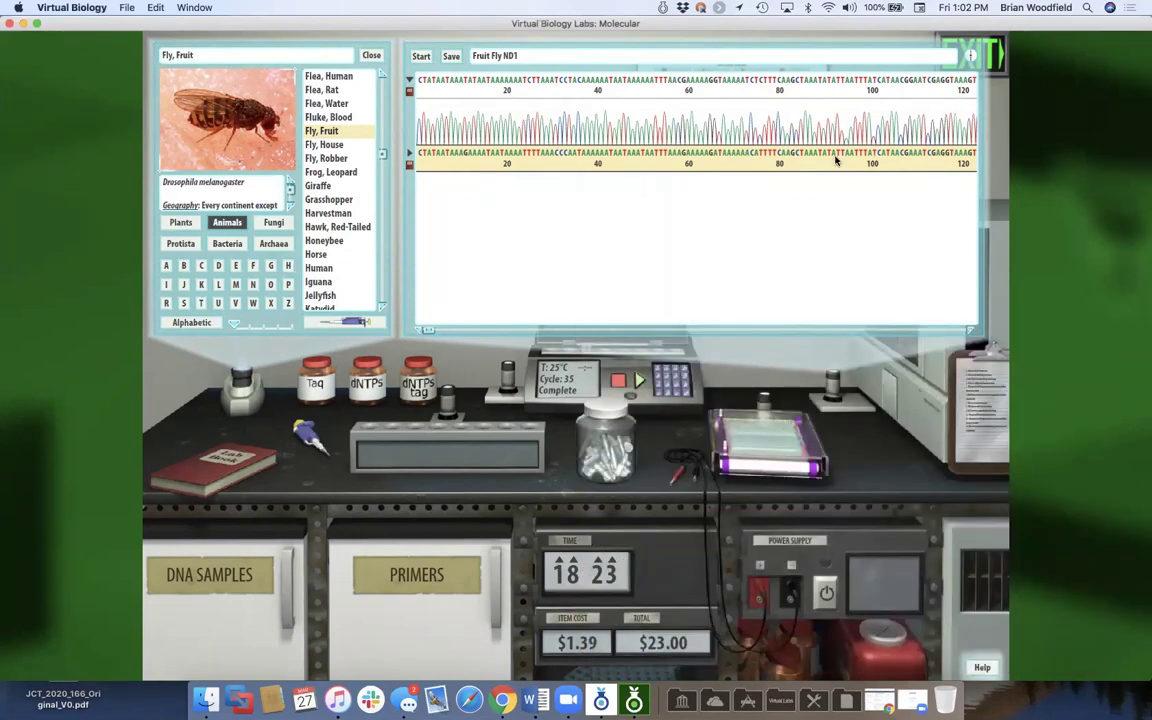
- Exit the Molecular Biology lab and quit Virtual Biology
left_click(992, 56)
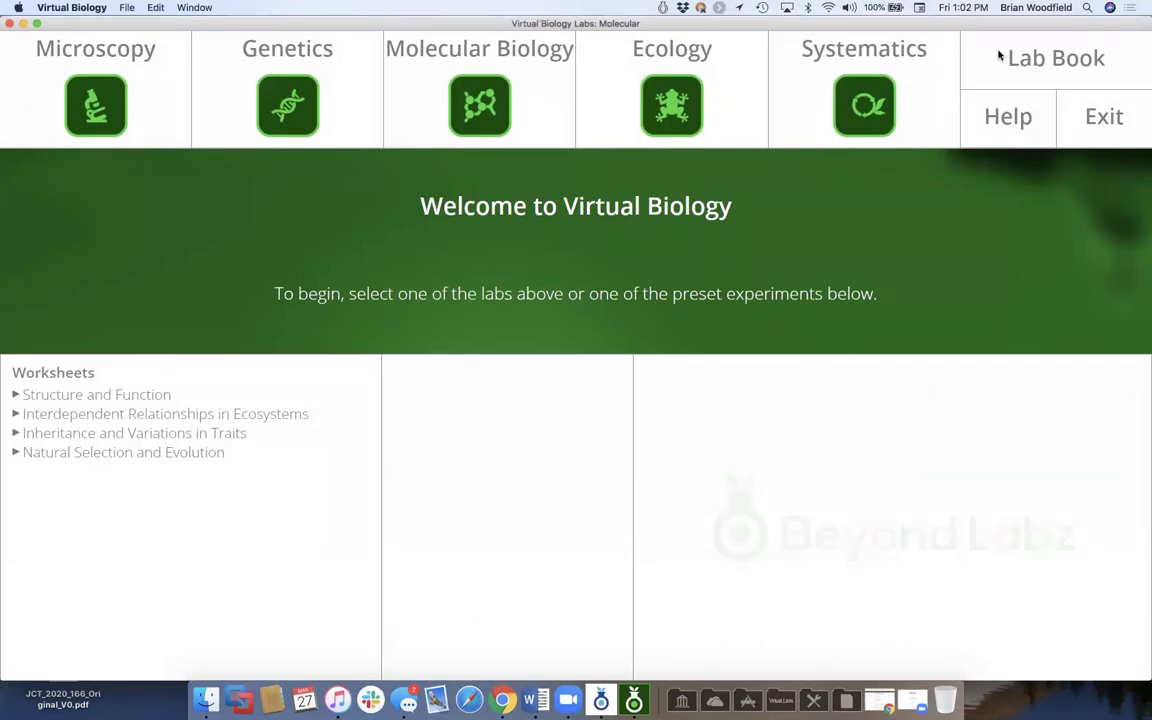
key("super+q")
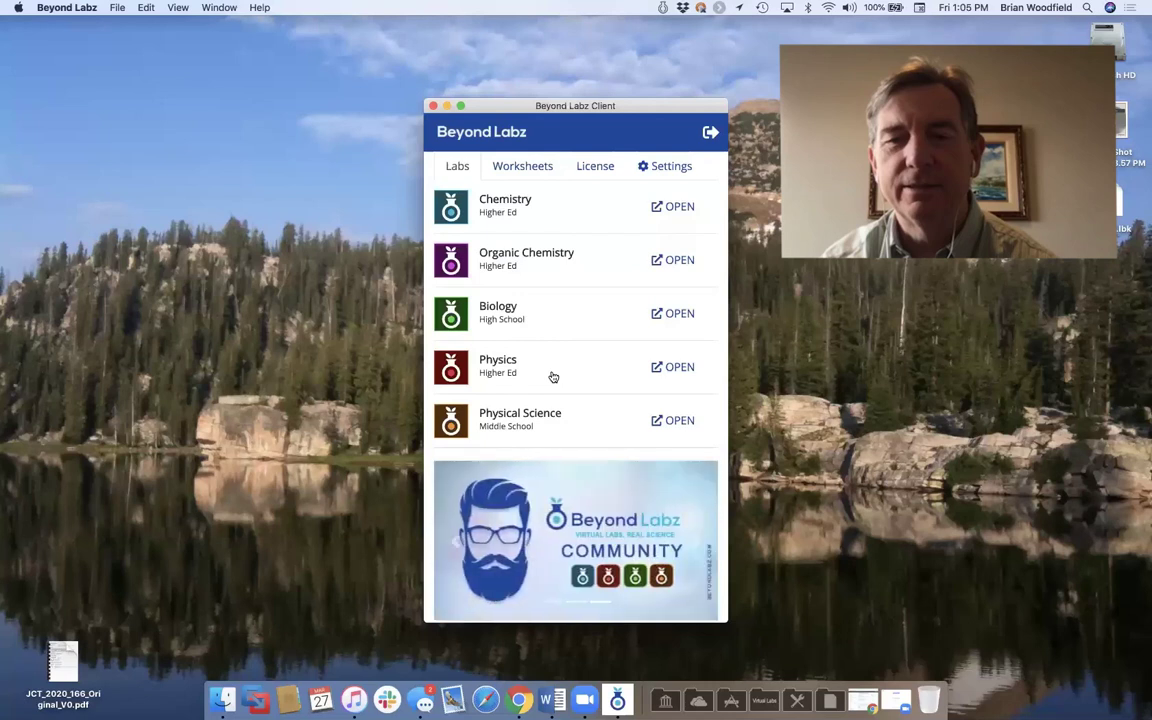
- Open Biology's Microscopy lab from the Beyond Labz Client and select Paramecium as the specimen
left_click(532, 314)
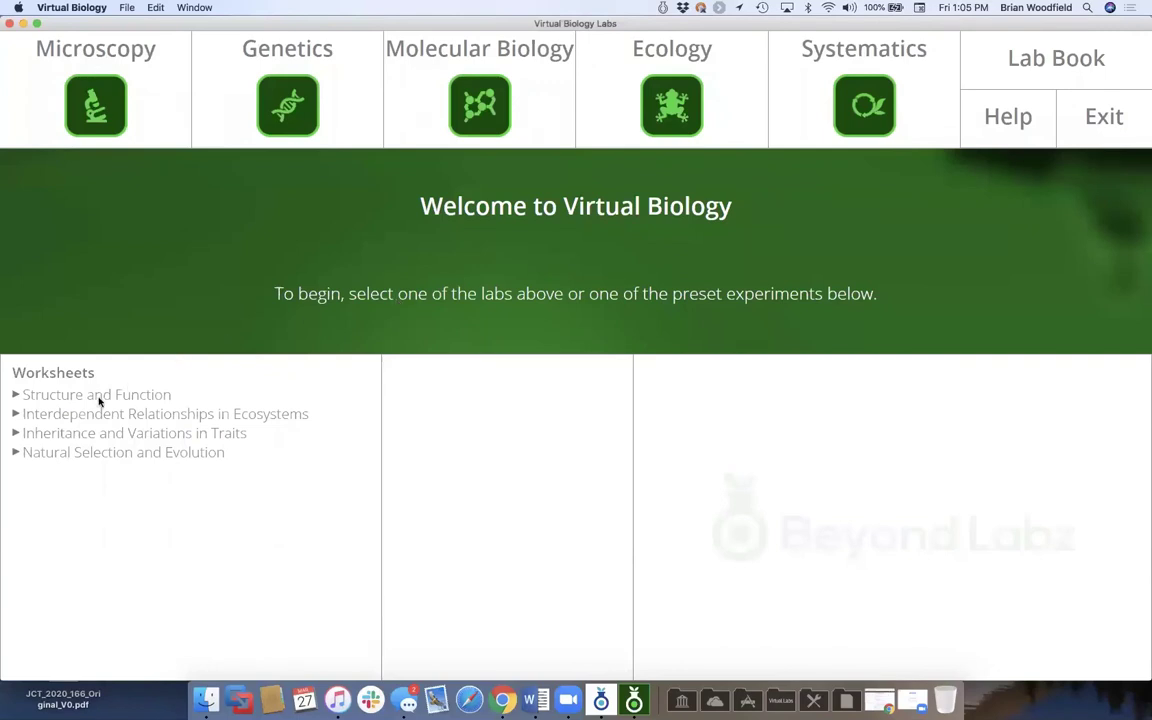
left_click(108, 106)
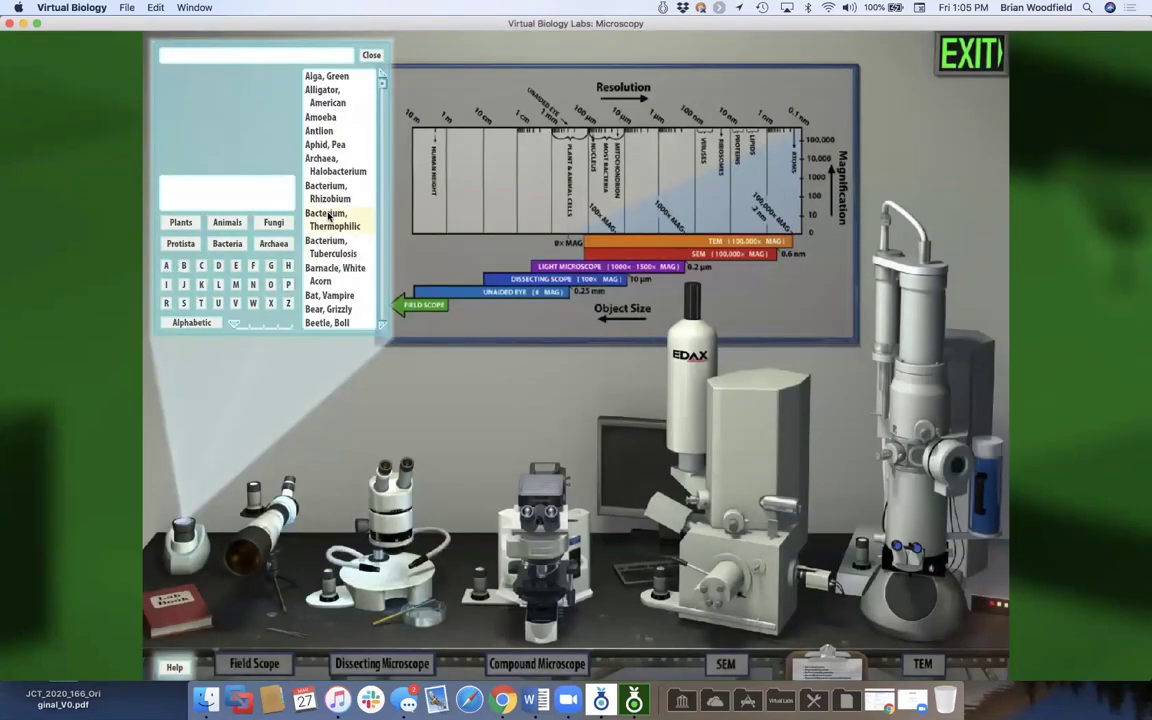
scroll(332, 216, "down", 10)
scroll(330, 216, "down", 10)
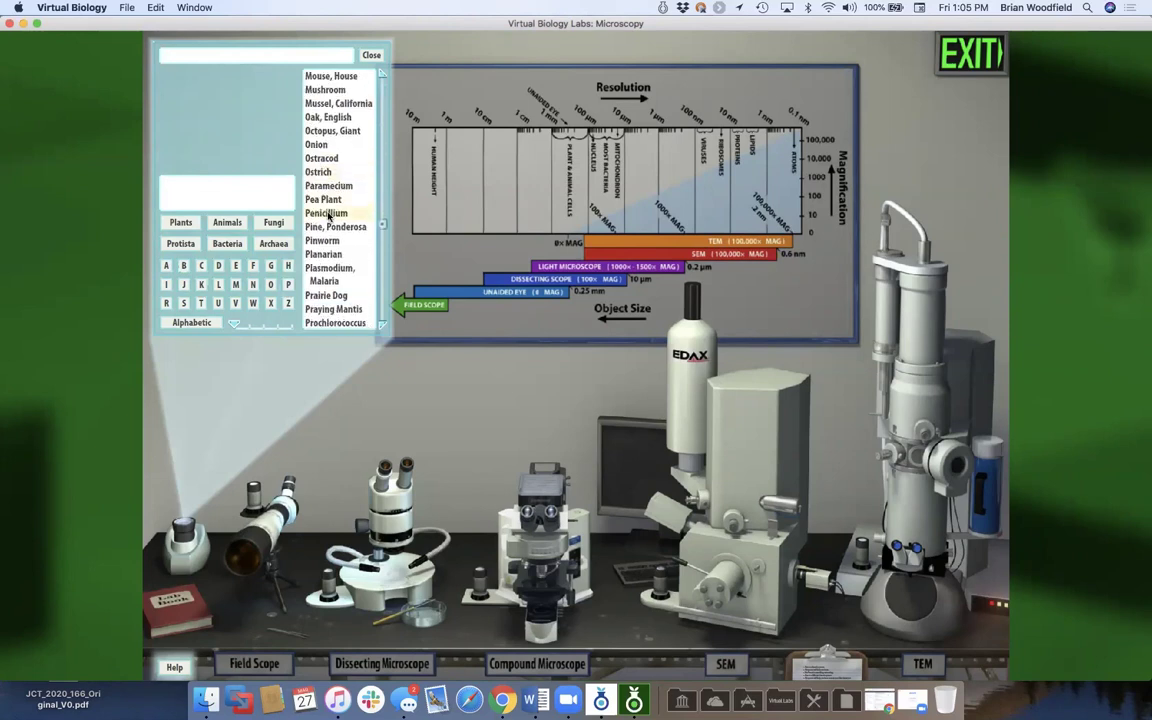
left_click(322, 186)
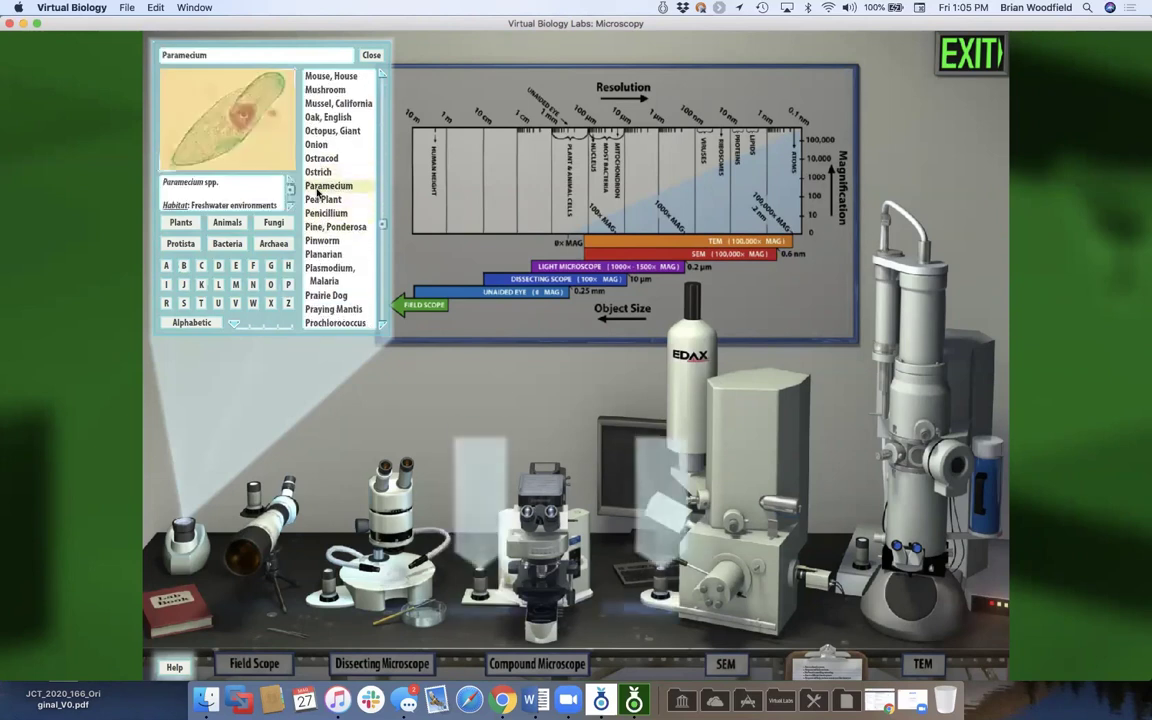
- Open Paramecium video (1) from the compound microscope and play it briefly before pausing
left_click(472, 445)
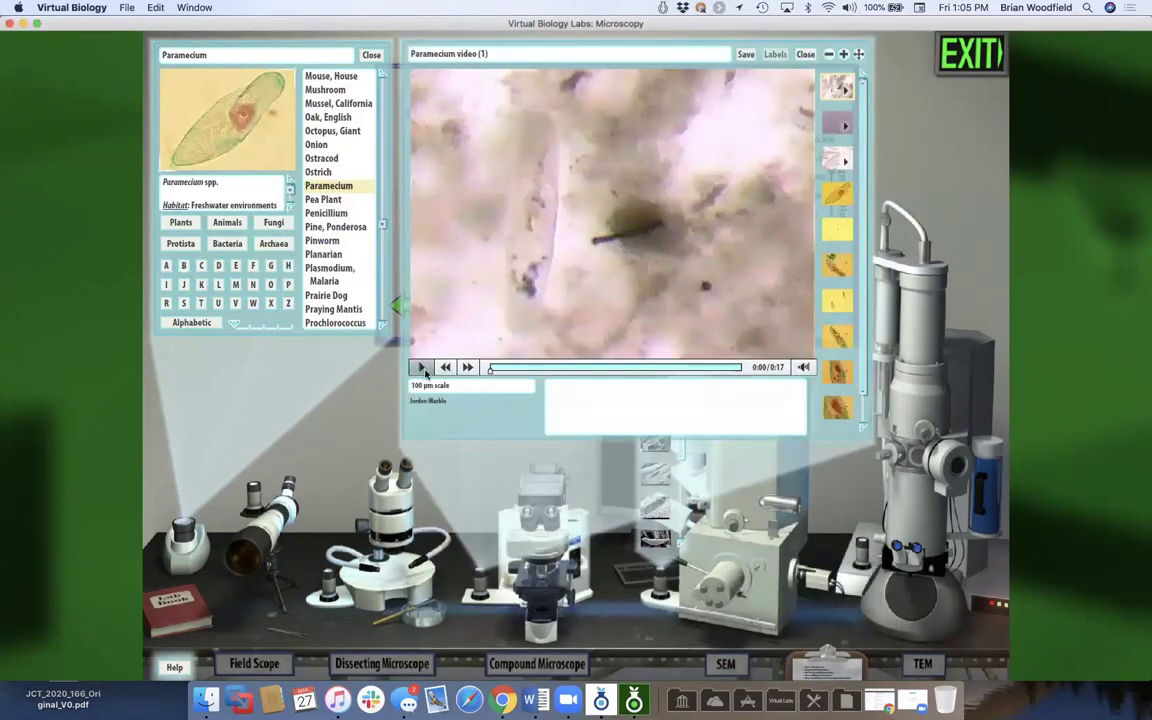
left_click(422, 368)
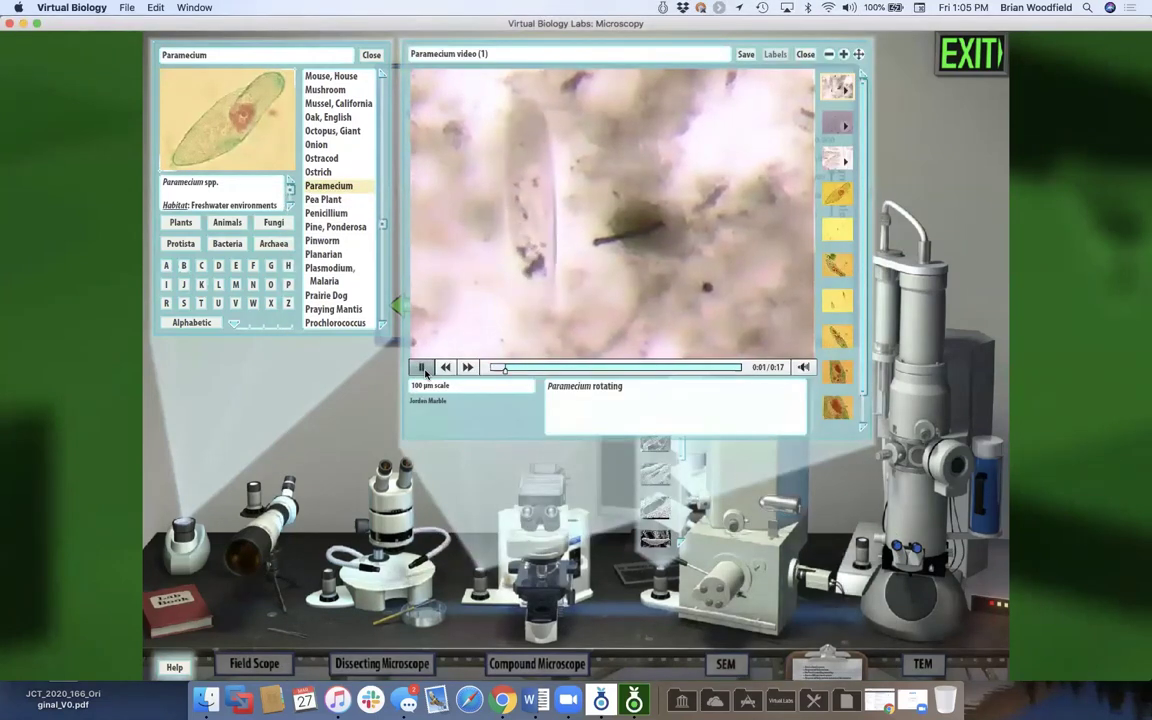
left_click(422, 368)
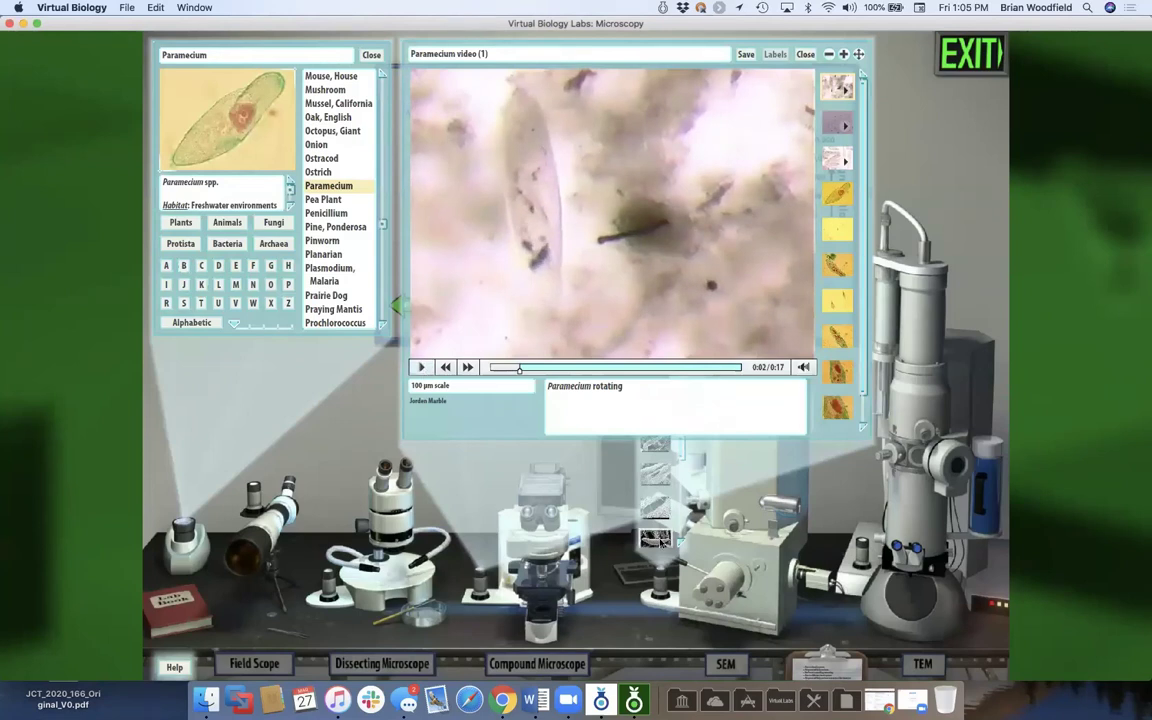
- View the SEM micrographs Paramecium (4) and Paramecium (6), and leave the Microscopy lab
left_click(660, 545)
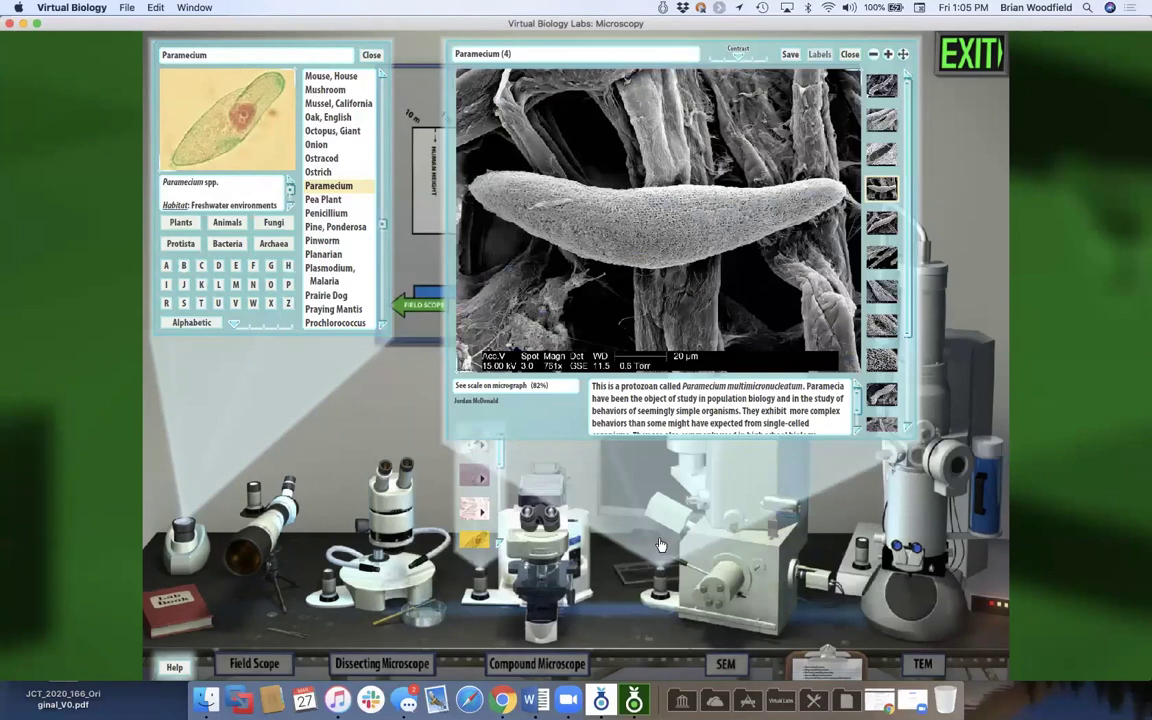
left_click(884, 260)
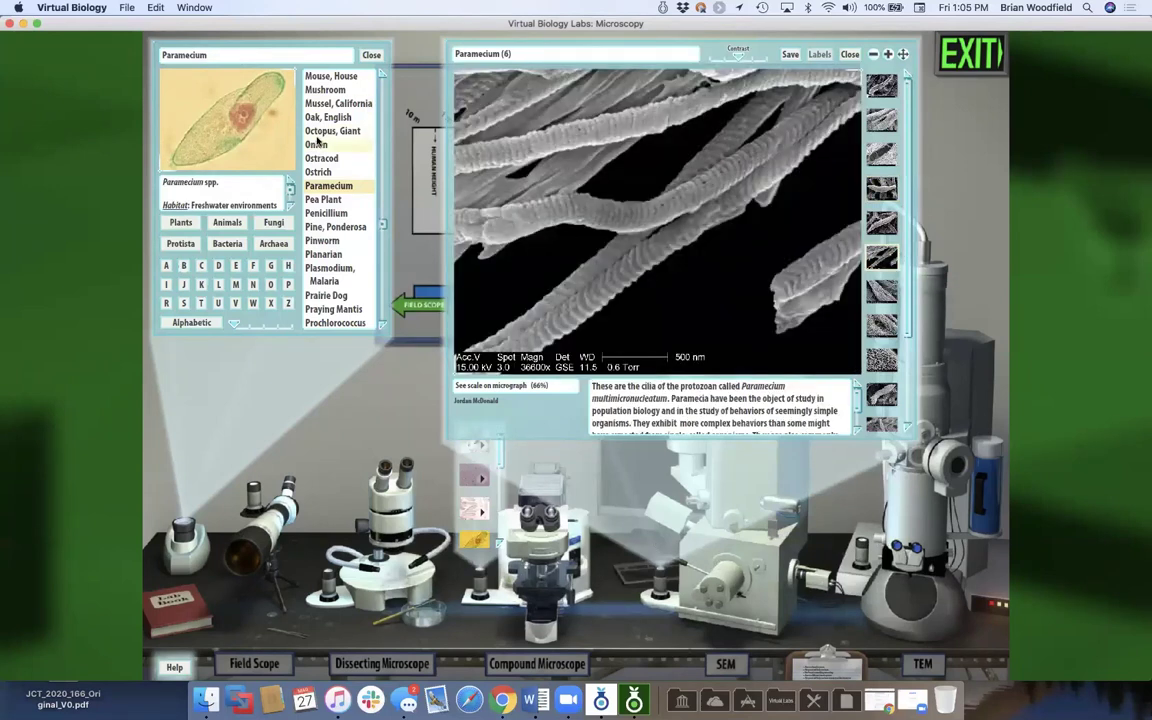
left_click(970, 50)
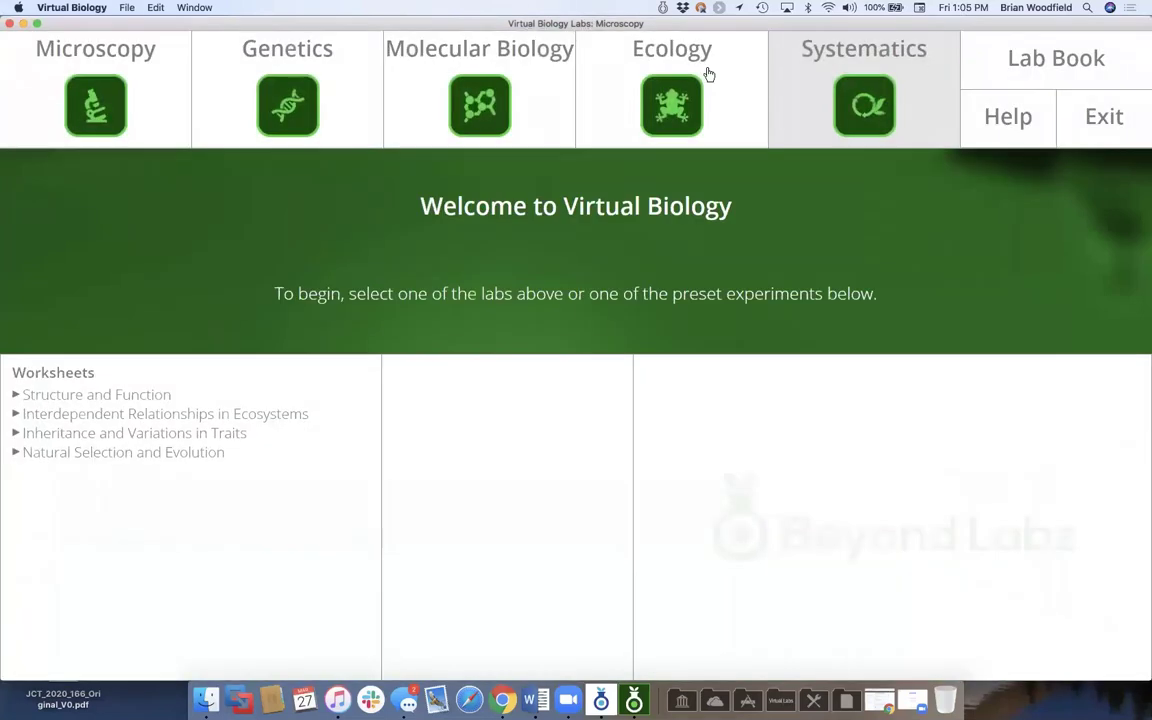
- Open the Genetics lab and select the fruit fly with the Head Shape (Leg Headed) trait
left_click(316, 106)
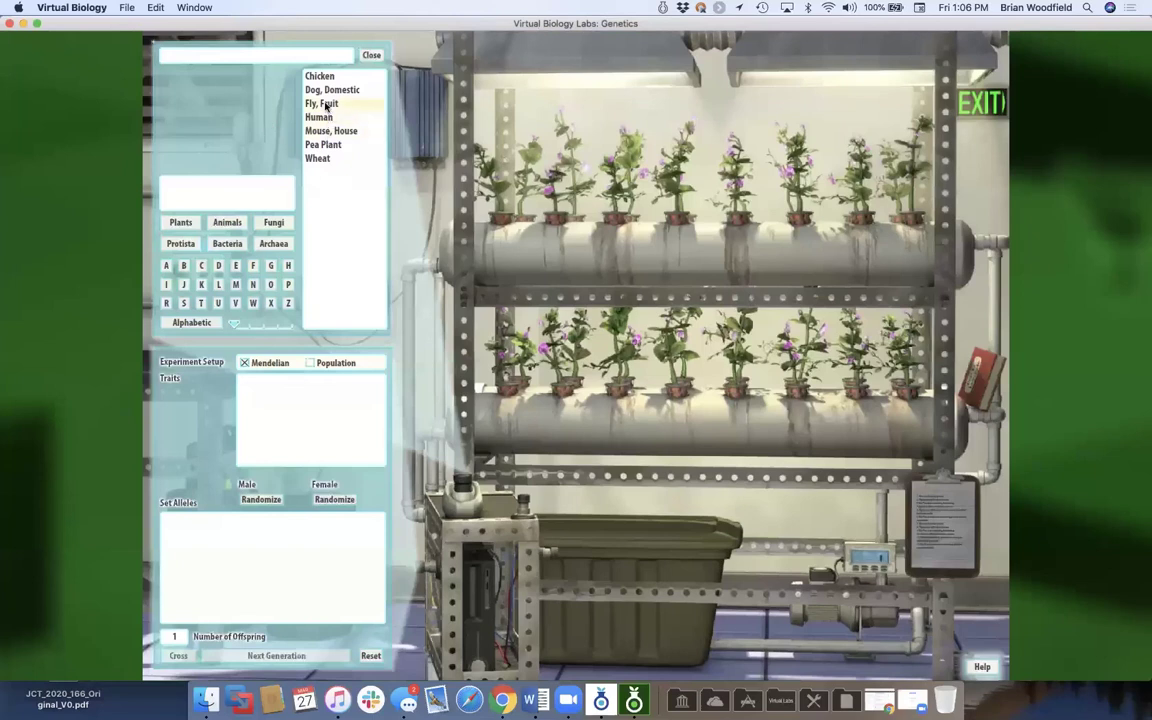
left_click(325, 106)
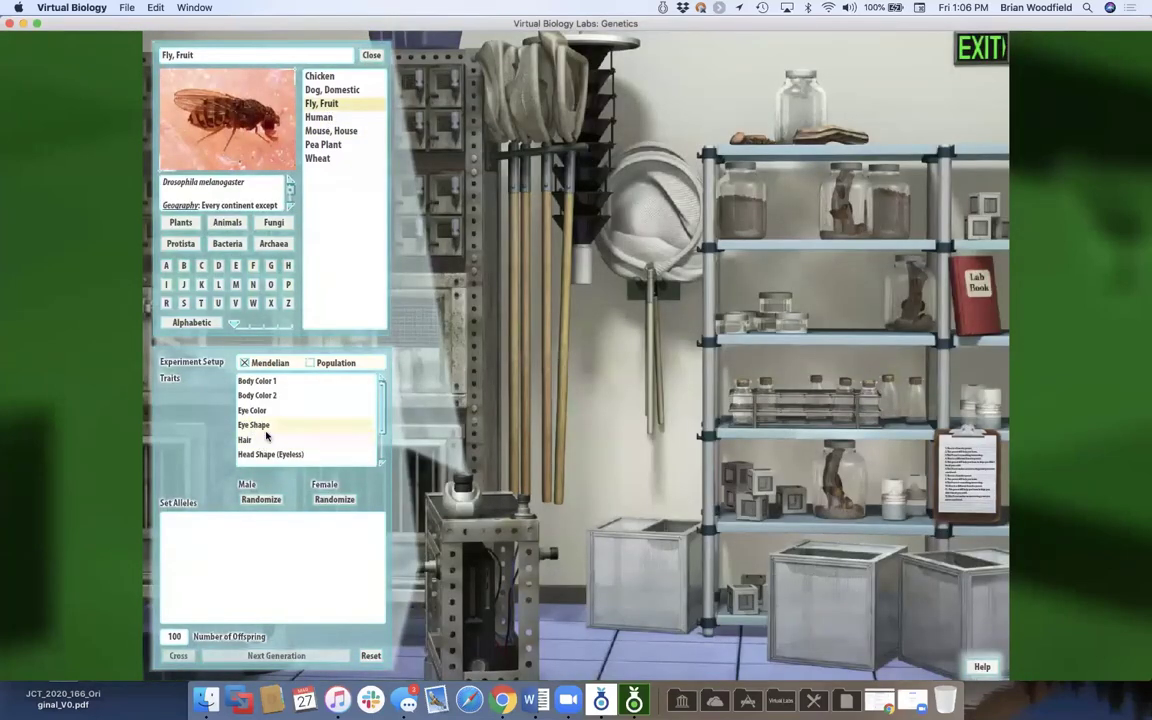
scroll(265, 432, "down", 3)
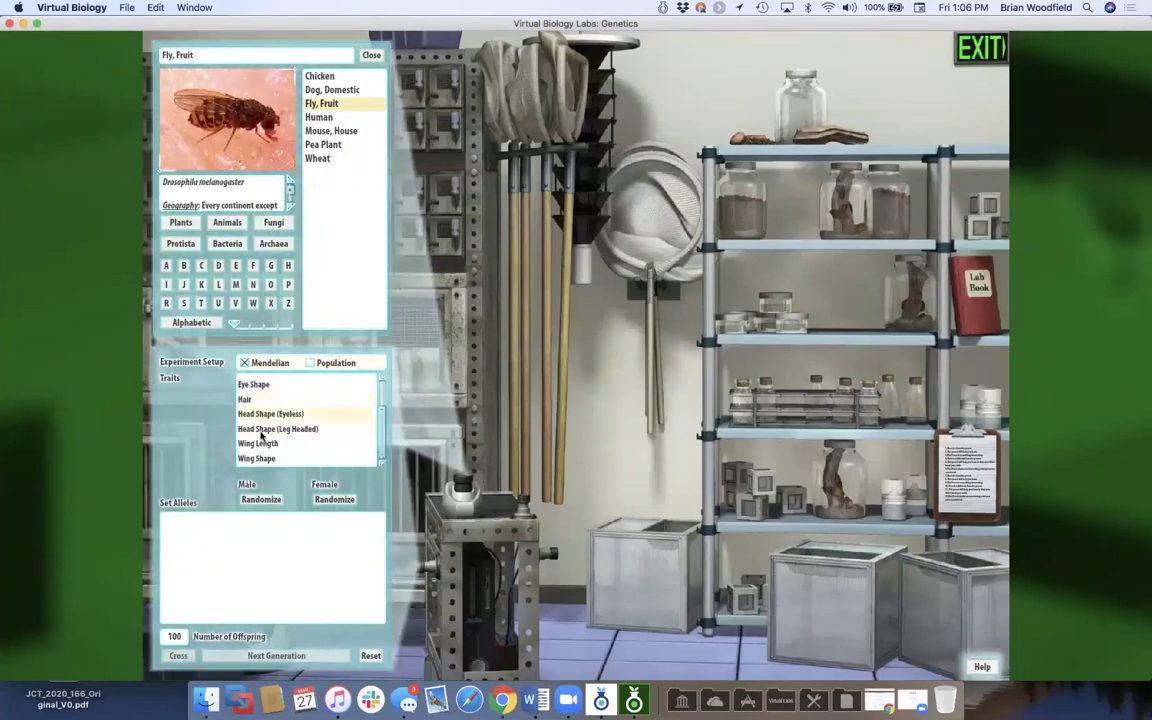
left_click(262, 429)
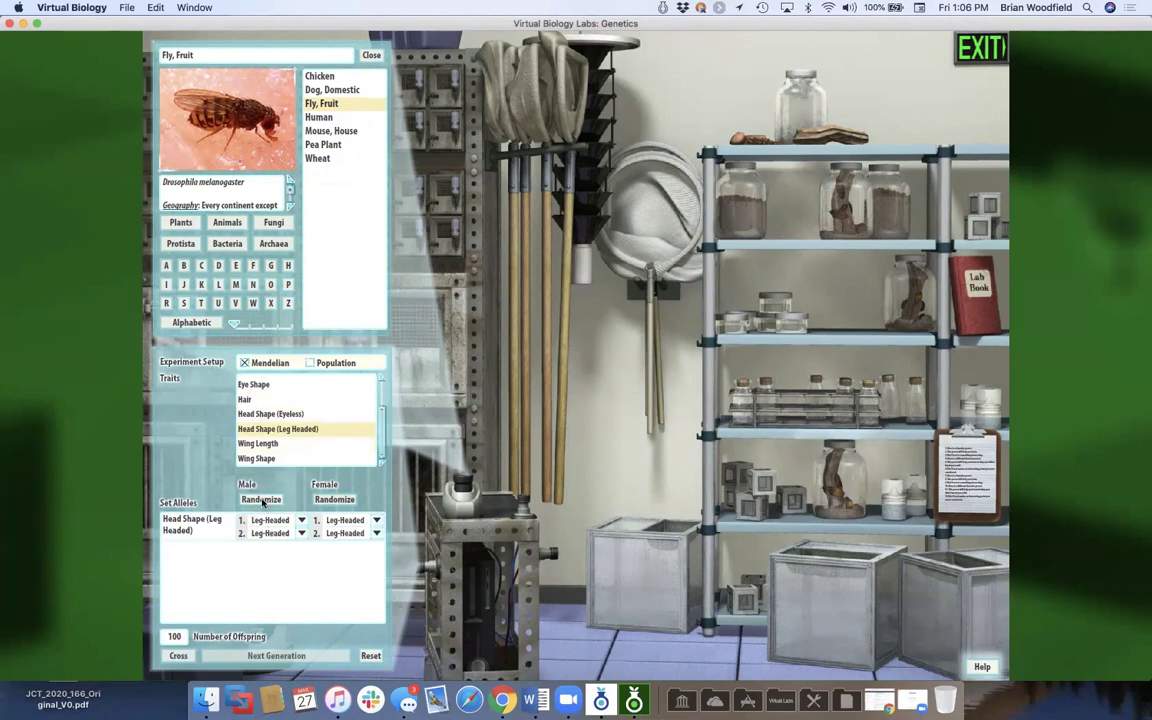
- Randomize the male and female head shape alleles and cross the two fruit flies
left_click(262, 500)
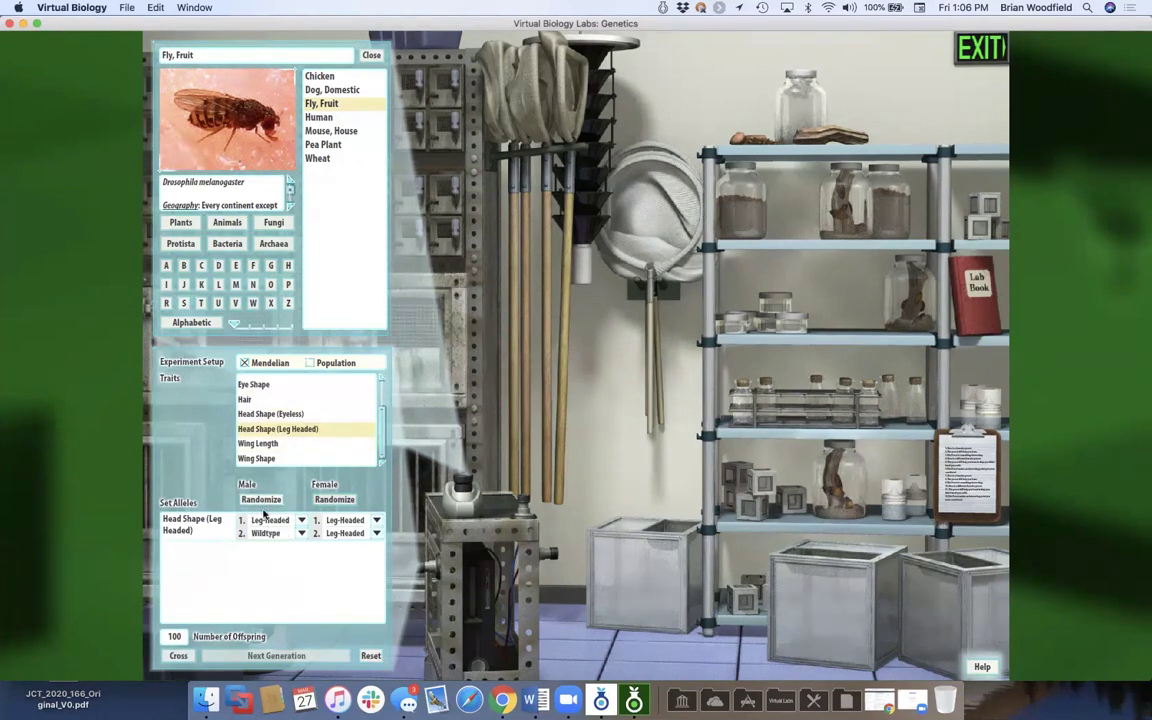
left_click(331, 500)
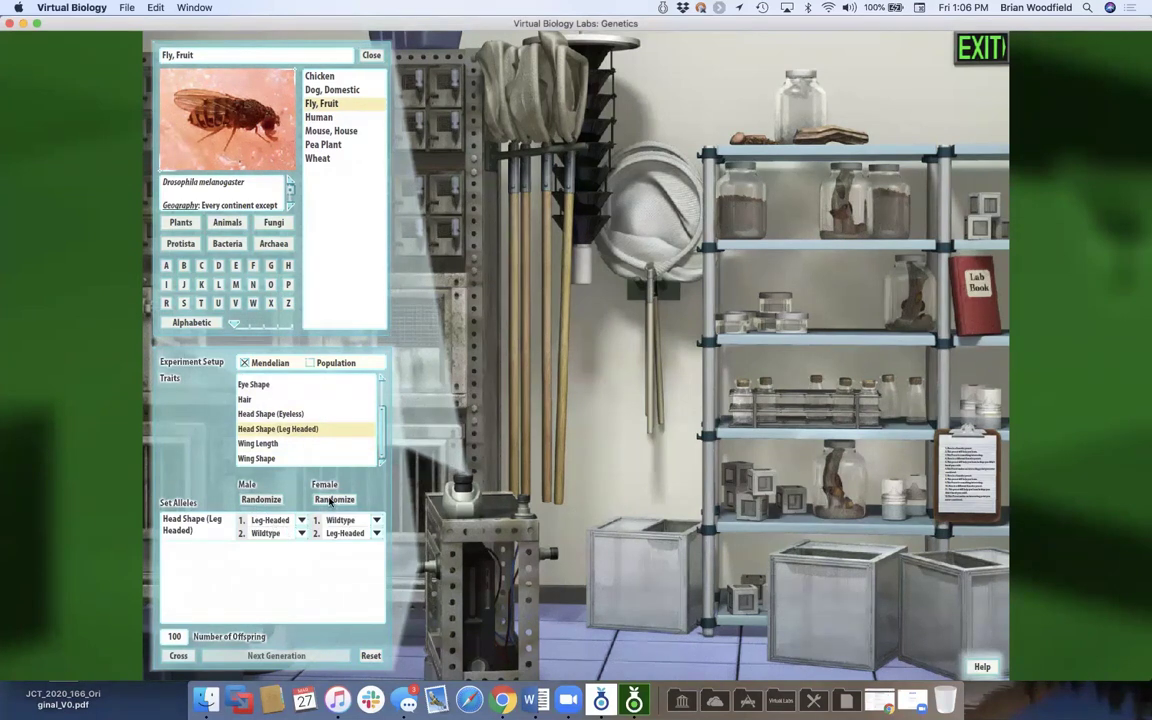
left_click(176, 656)
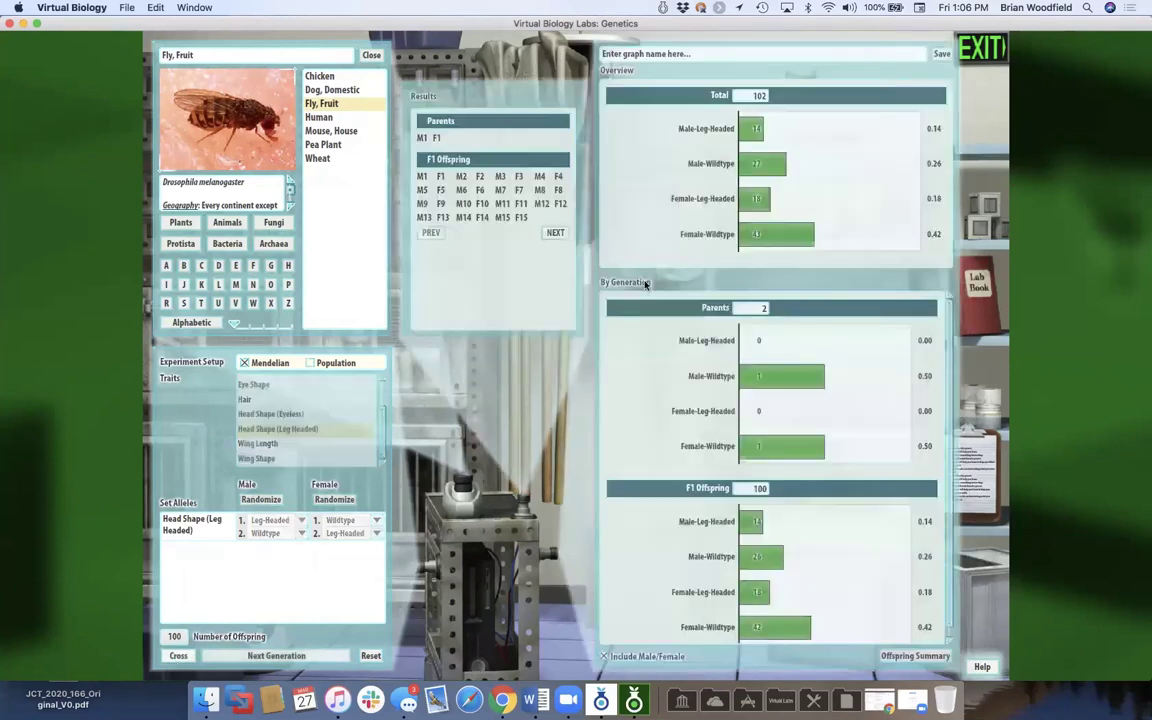
- Examine the offspring graphs and the F1 individuals' head shape pictures, and leave the Genetics lab
scroll(712, 400, "down", 1)
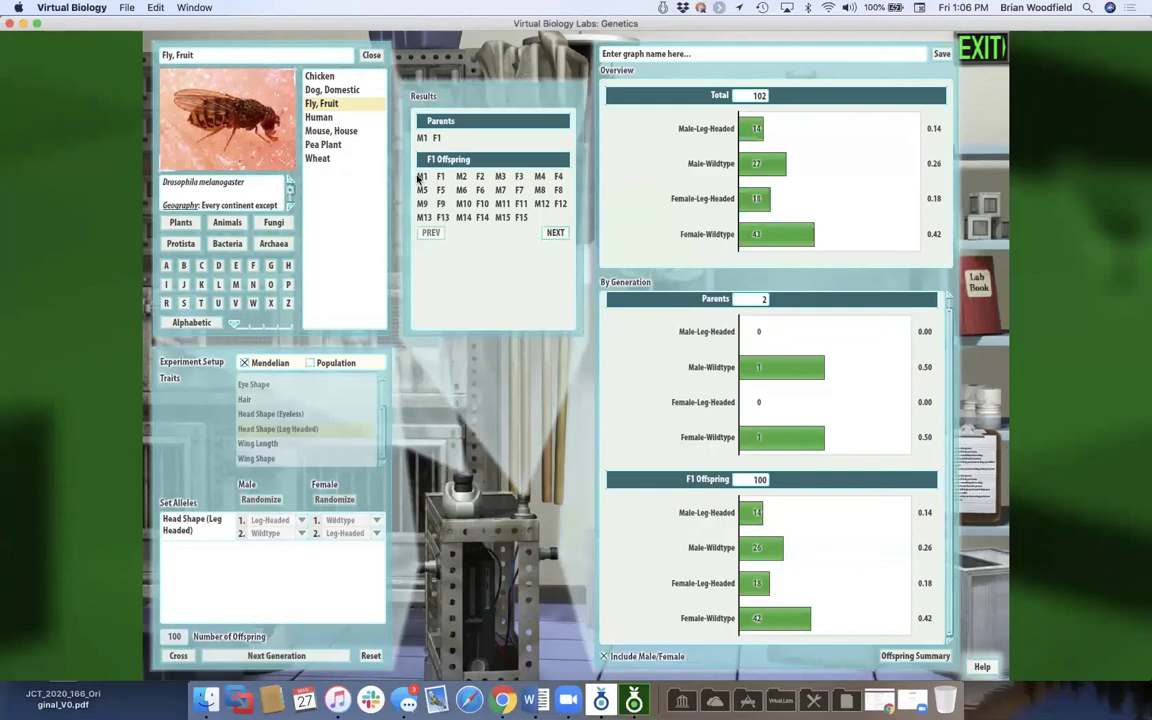
mouse_move(421, 182)
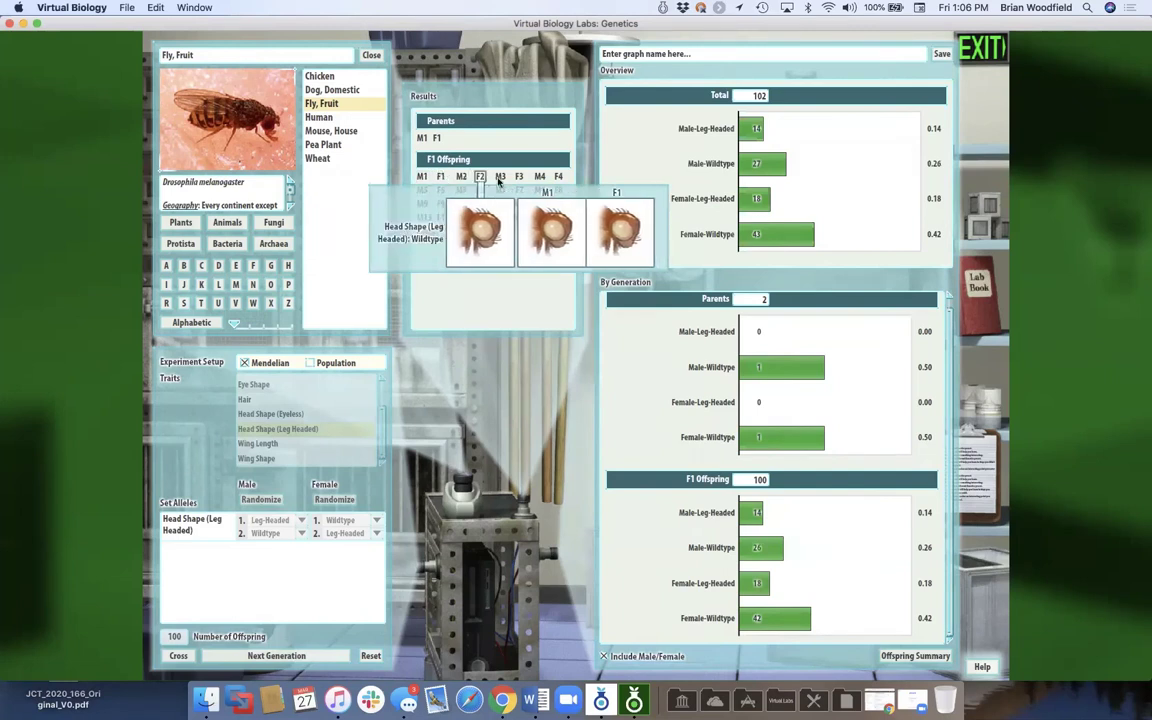
mouse_move(503, 180)
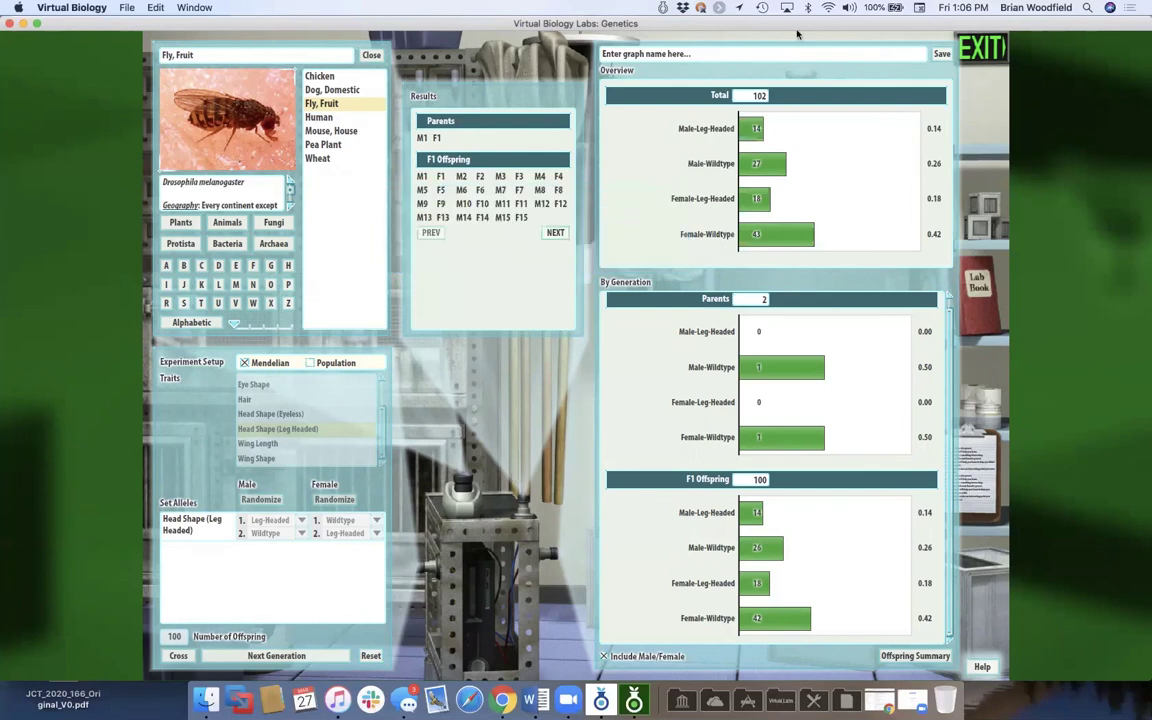
left_click(977, 55)
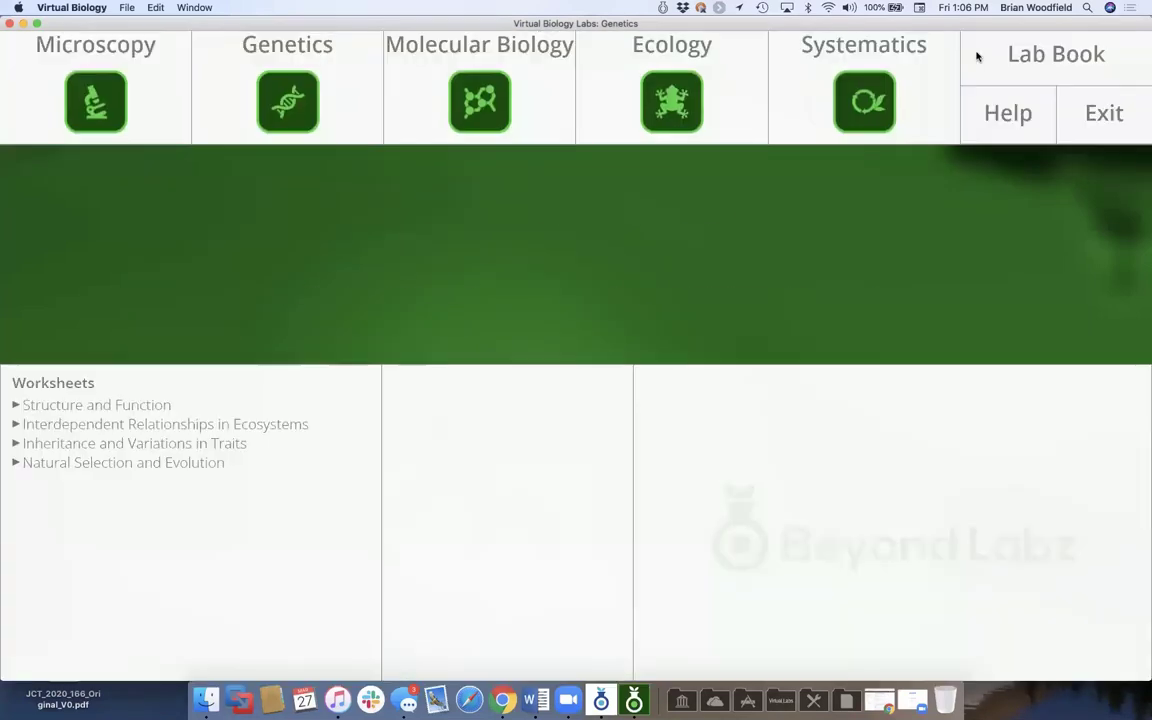
- Open the Ecology lab and load the Wolf and Elk preset experiment
left_click(687, 131)
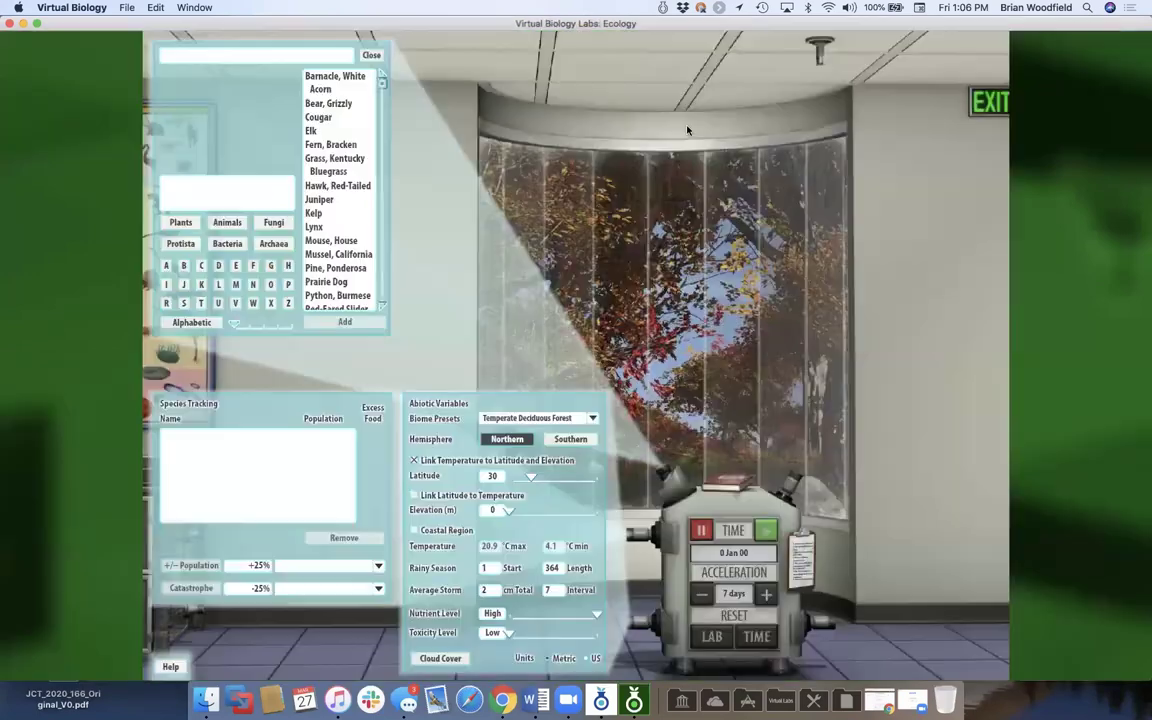
left_click(802, 558)
left_click(795, 351)
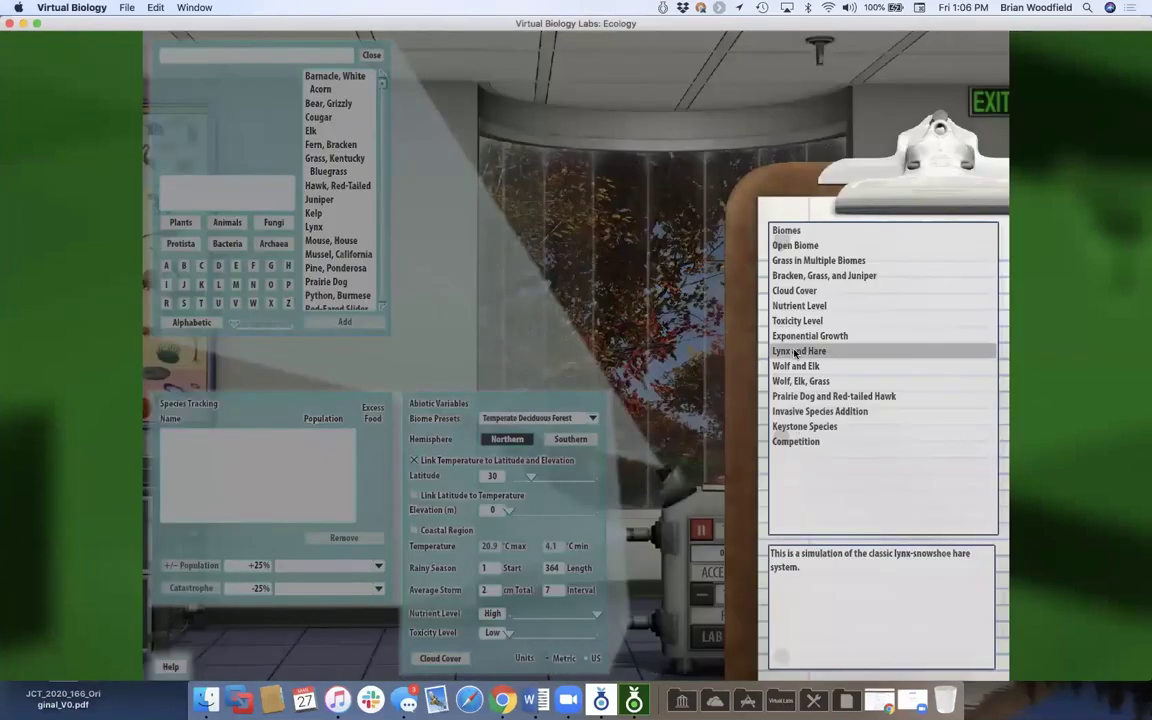
double_click(787, 367)
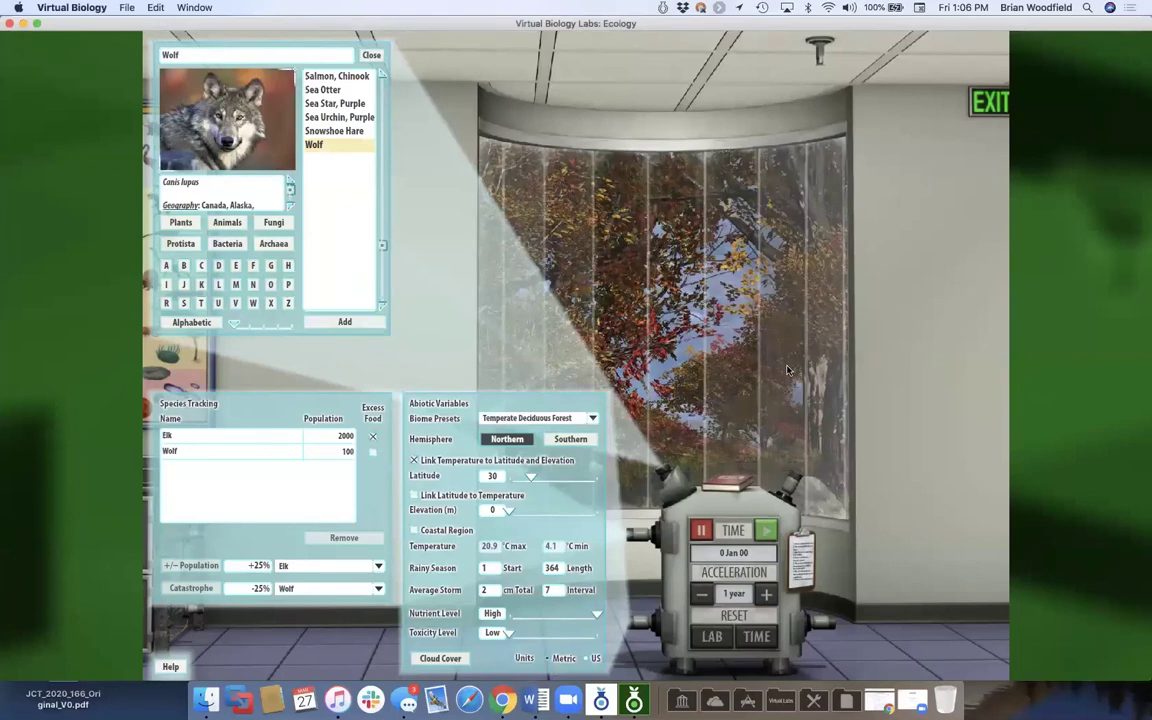
- Run the wolf and elk population simulation at one-year acceleration, and leave the Ecology lab
left_click(762, 534)
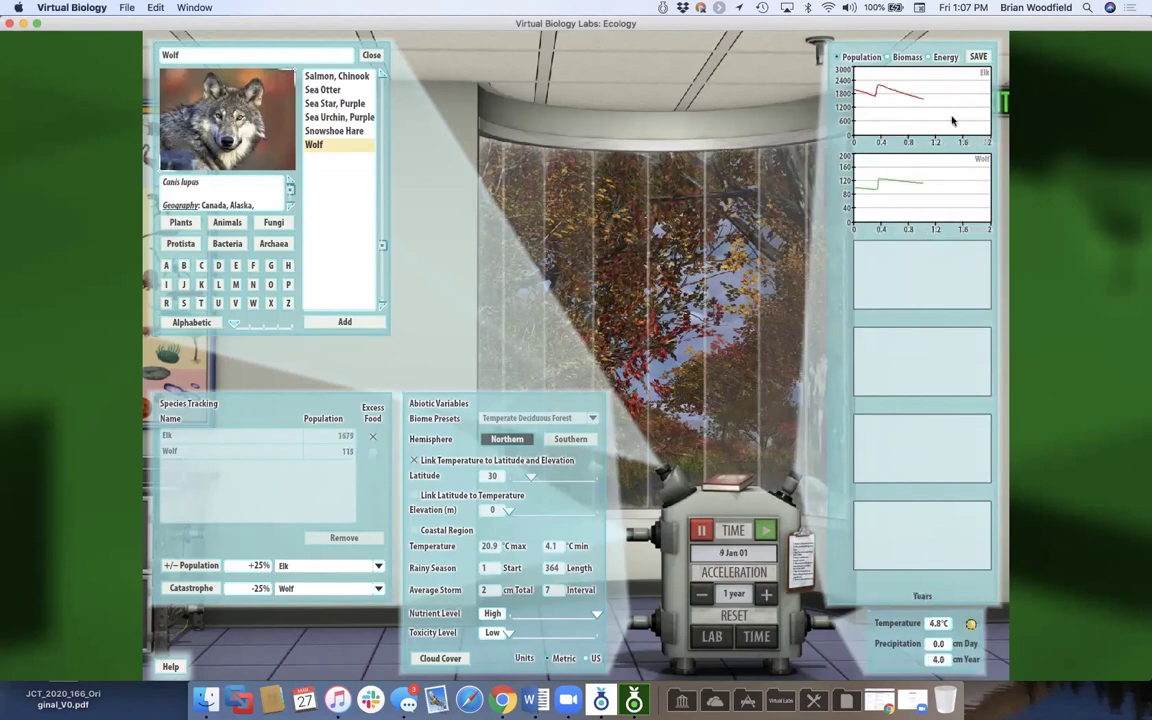
left_click(1003, 118)
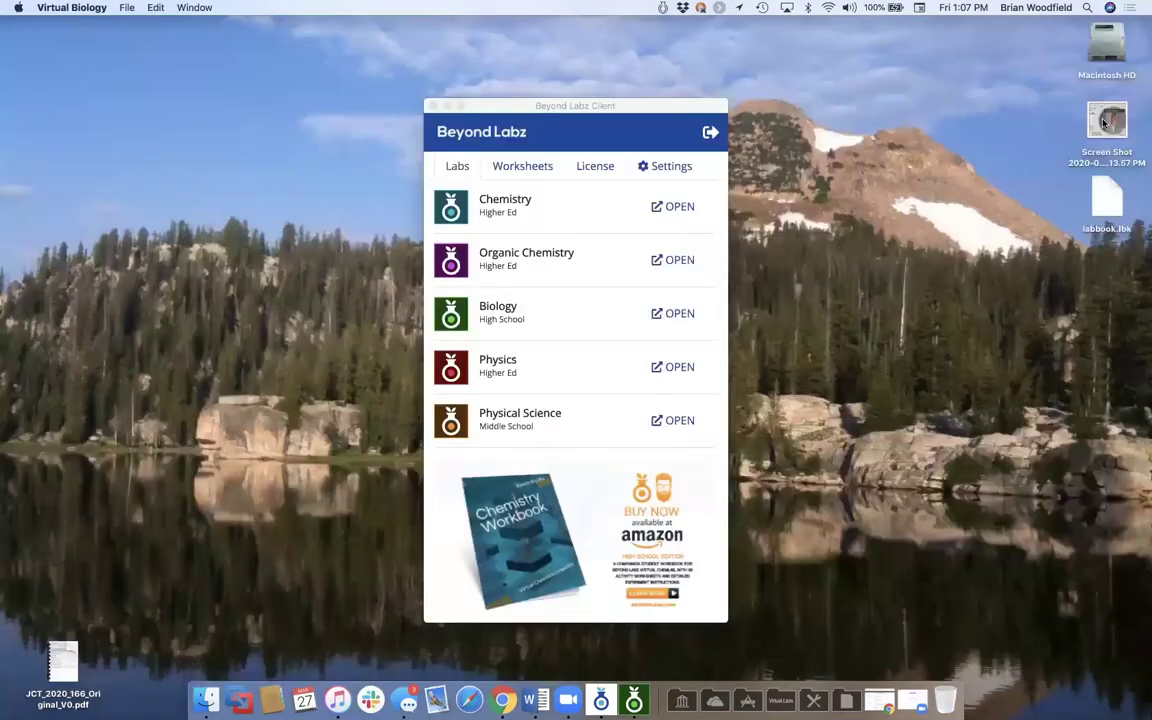
- Exit Virtual Biology and close the Beyond Labz Client
left_click(1104, 118)
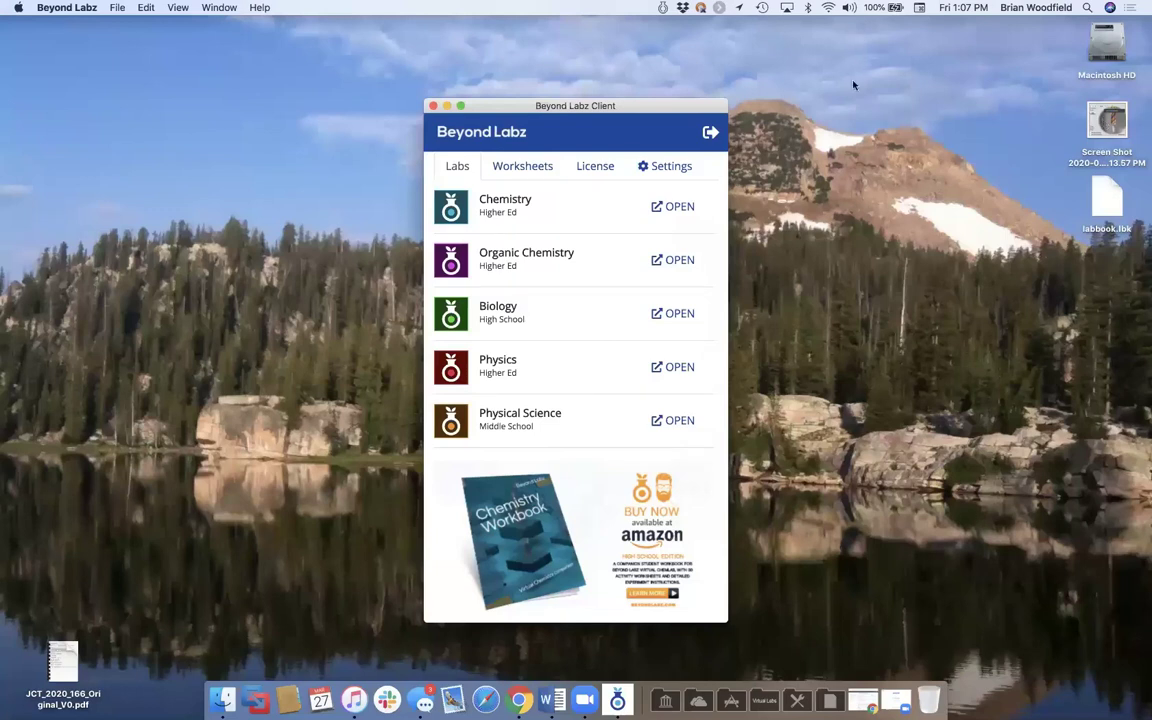
left_click(710, 133)
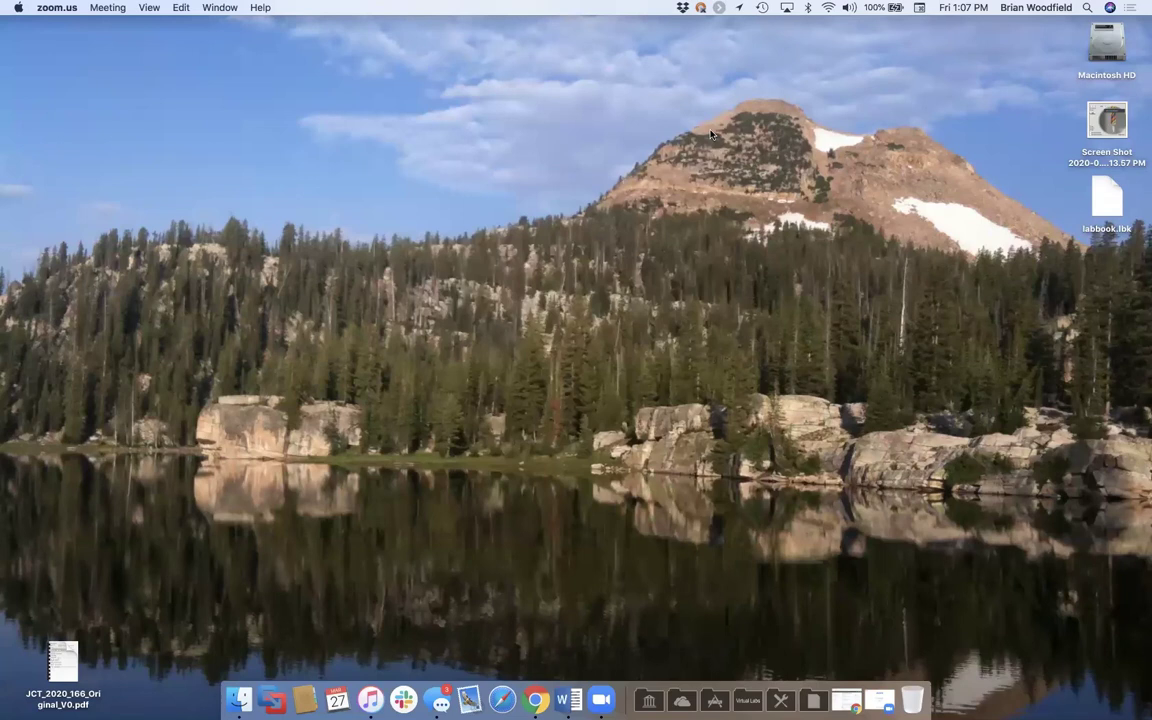